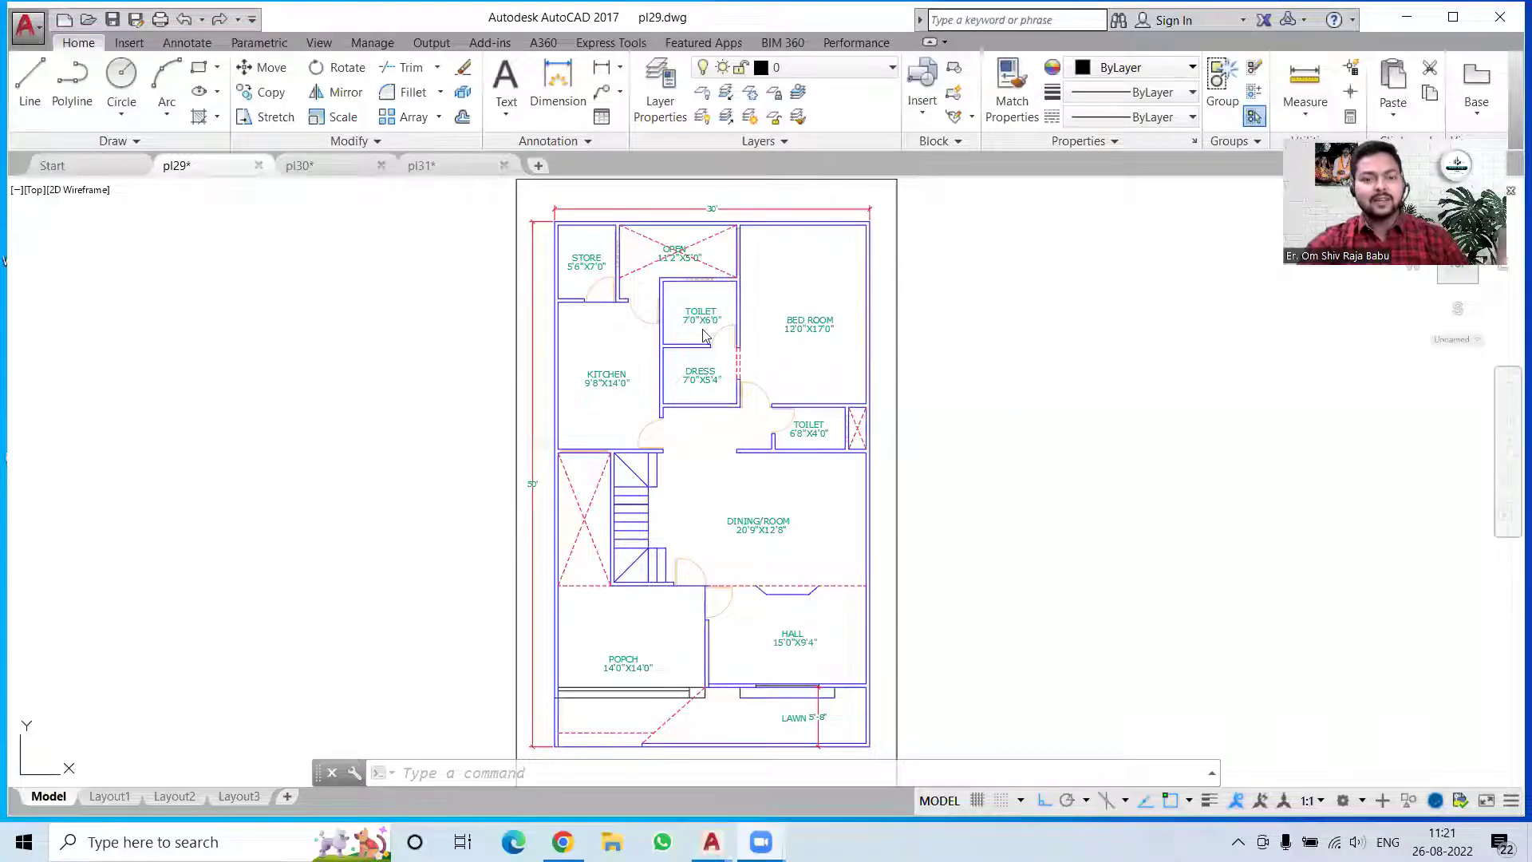
Review pl29's porch, lawn, dining room, toilet, kitchen, dress and bedroom up close.
{"action": "scroll", "coordinate": [625, 410], "scroll_direction": "down", "scroll_amount": 2}
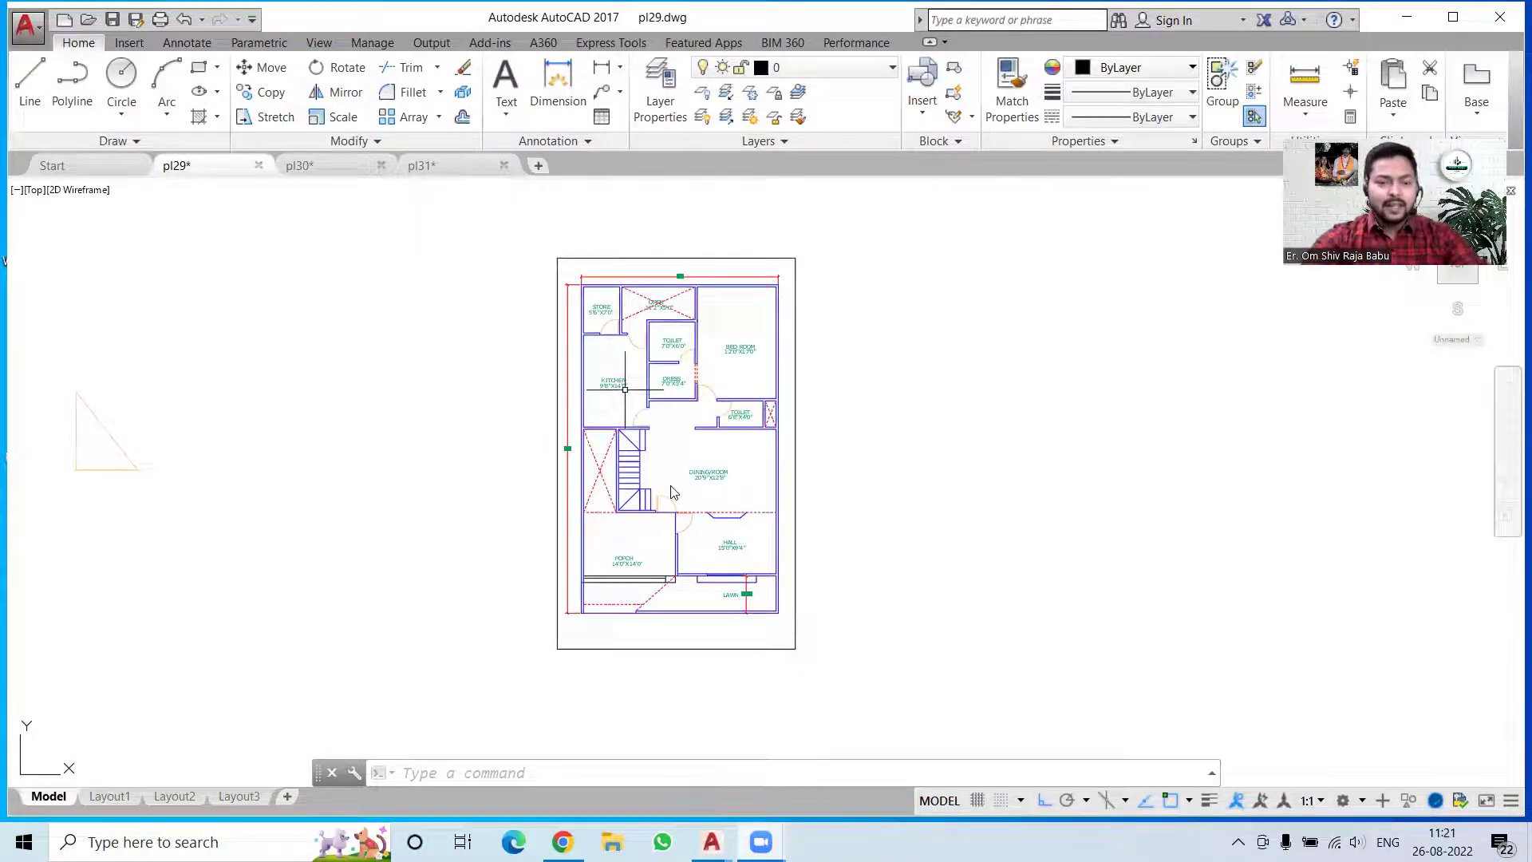
{"action": "scroll", "coordinate": [673, 489], "scroll_direction": "up", "scroll_amount": 2}
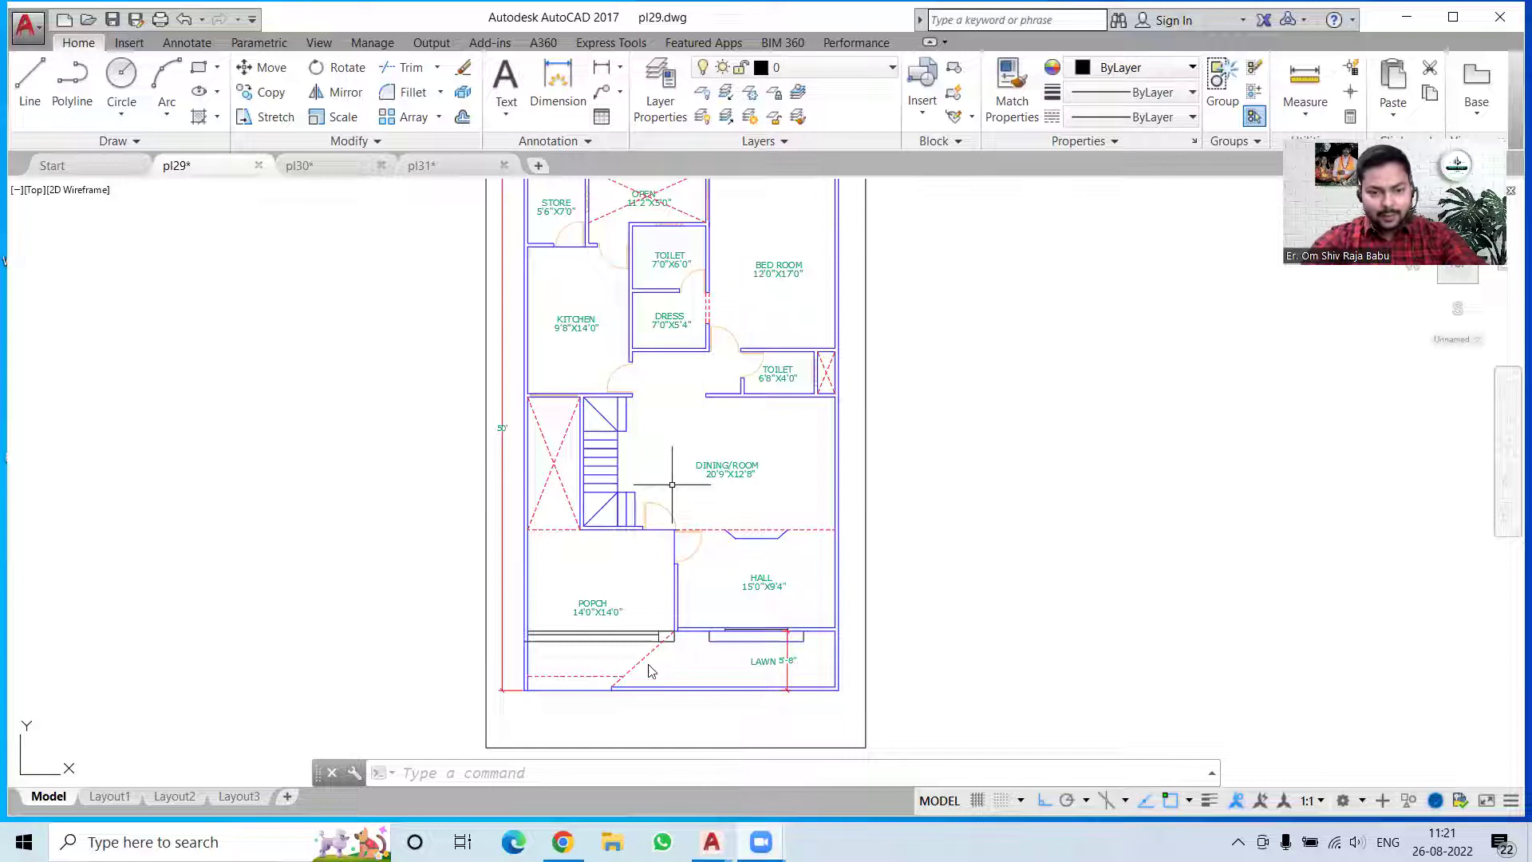
{"action": "scroll", "coordinate": [578, 718], "scroll_direction": "up", "scroll_amount": 5}
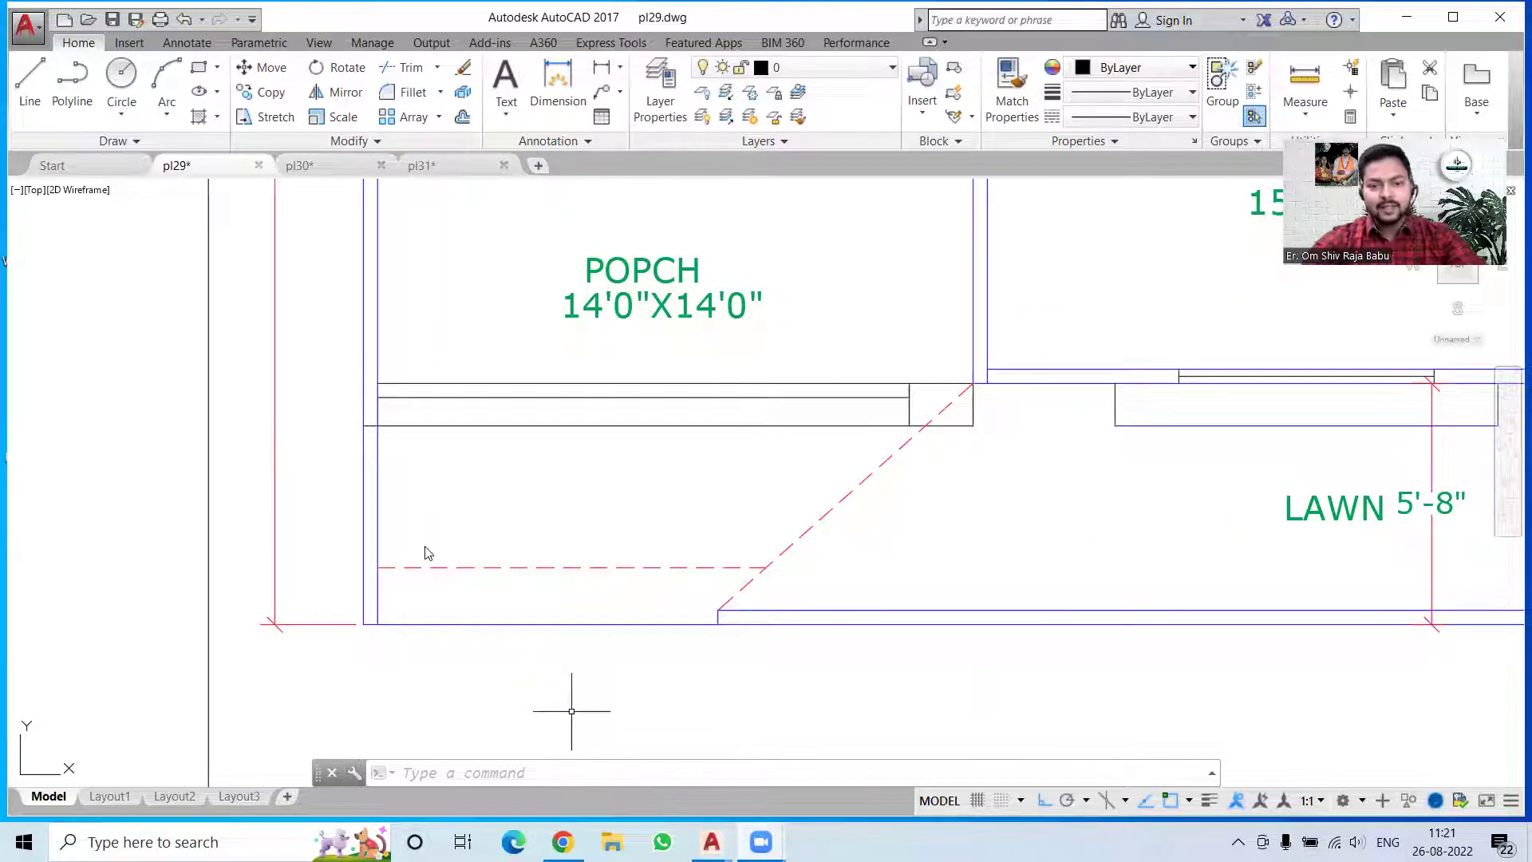
{"action": "scroll", "coordinate": [425, 553], "scroll_direction": "down", "scroll_amount": 5}
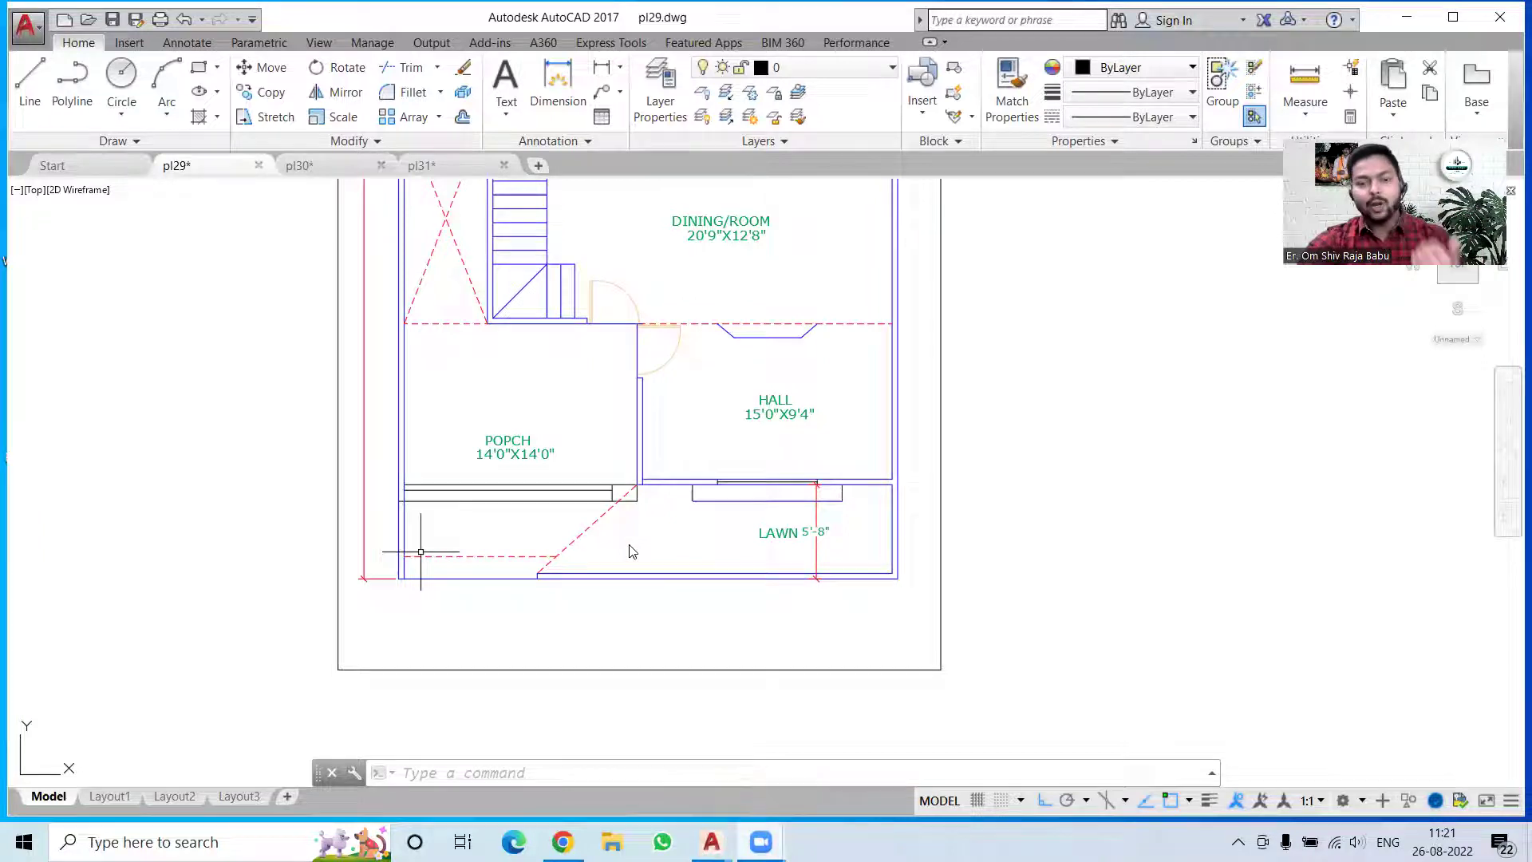
{"action": "scroll", "coordinate": [827, 543], "scroll_direction": "up", "scroll_amount": 3}
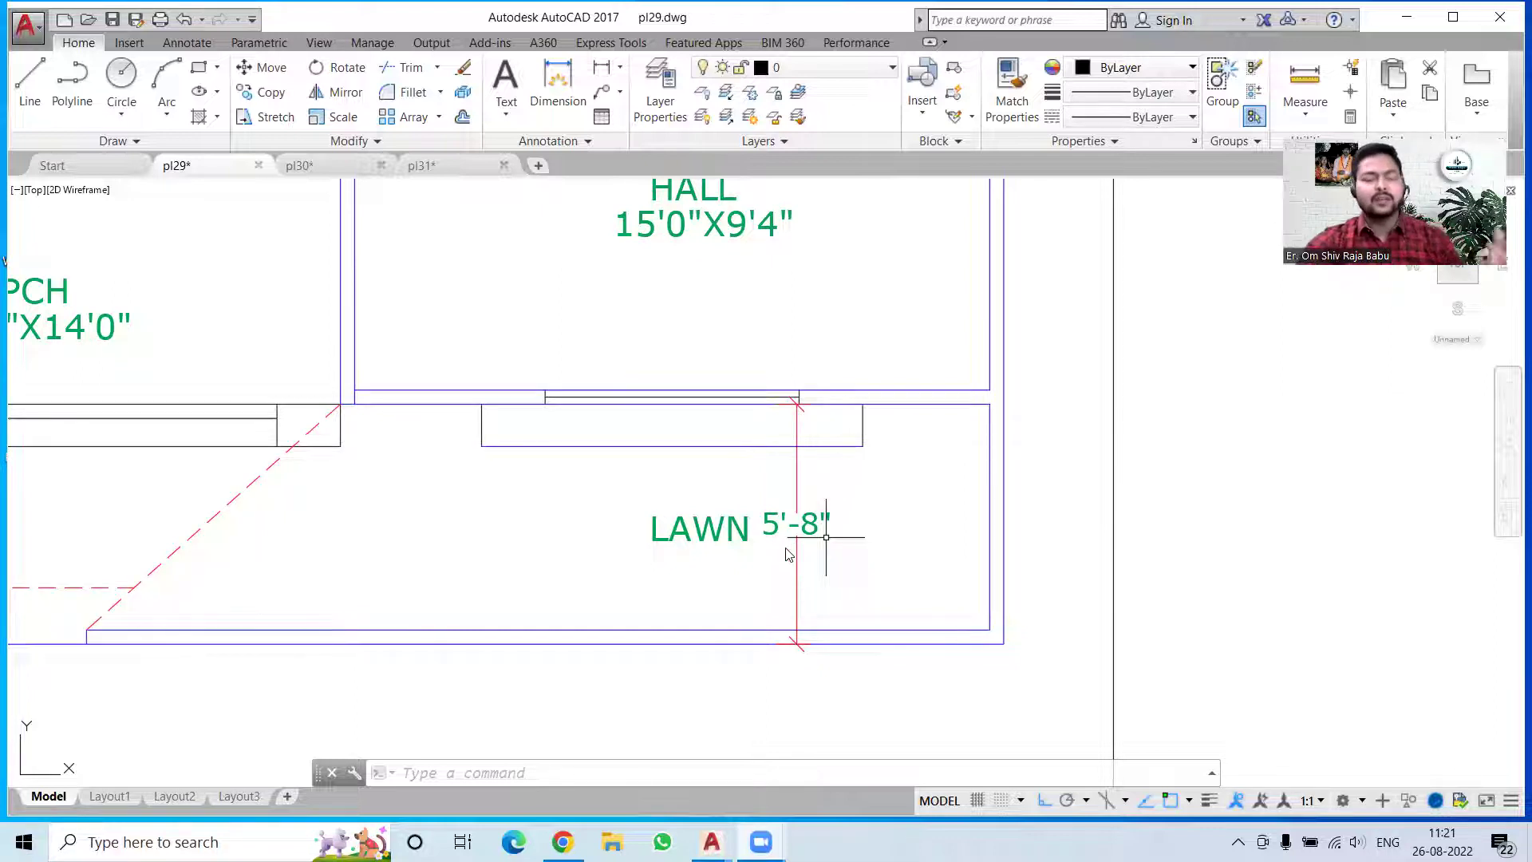
{"action": "scroll", "coordinate": [660, 533], "scroll_direction": "down", "scroll_amount": 4}
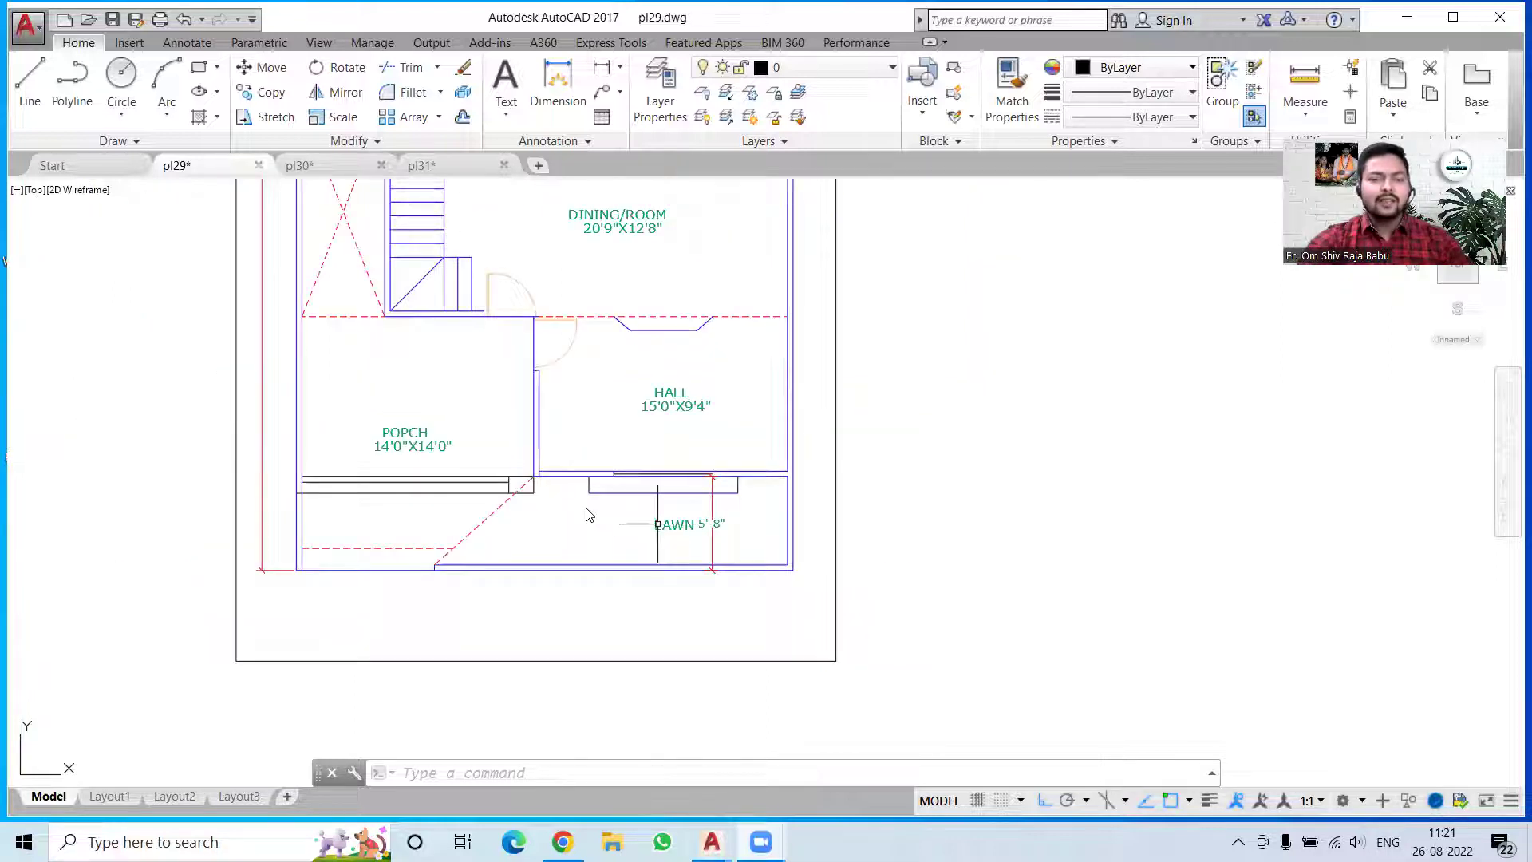
{"action": "middle_click_drag", "start_coordinate": [563, 517], "coordinate": [652, 614]}
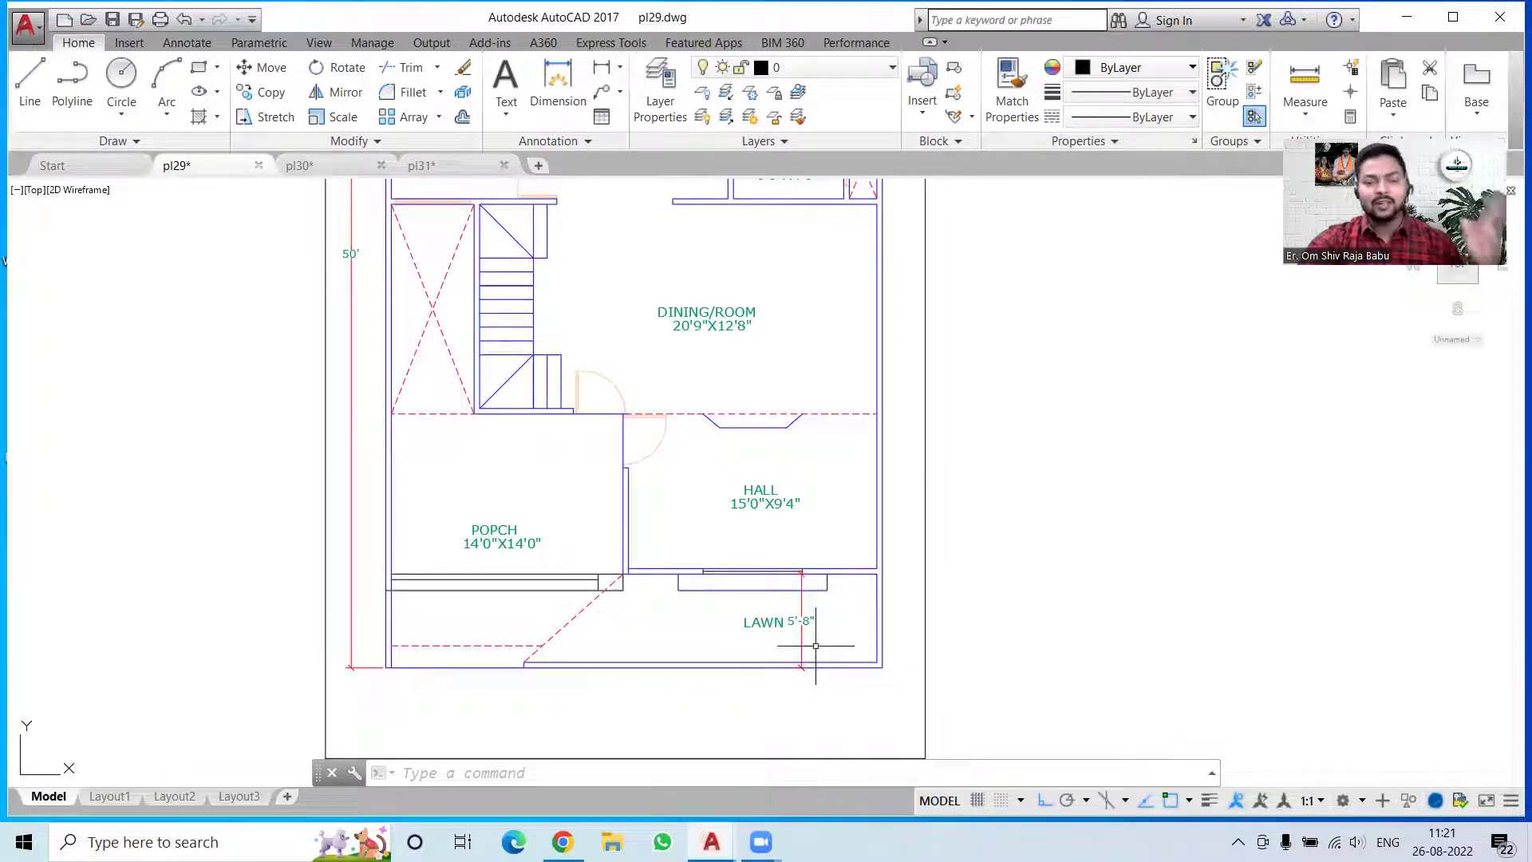
{"action": "scroll", "coordinate": [459, 524], "scroll_direction": "up", "scroll_amount": 2}
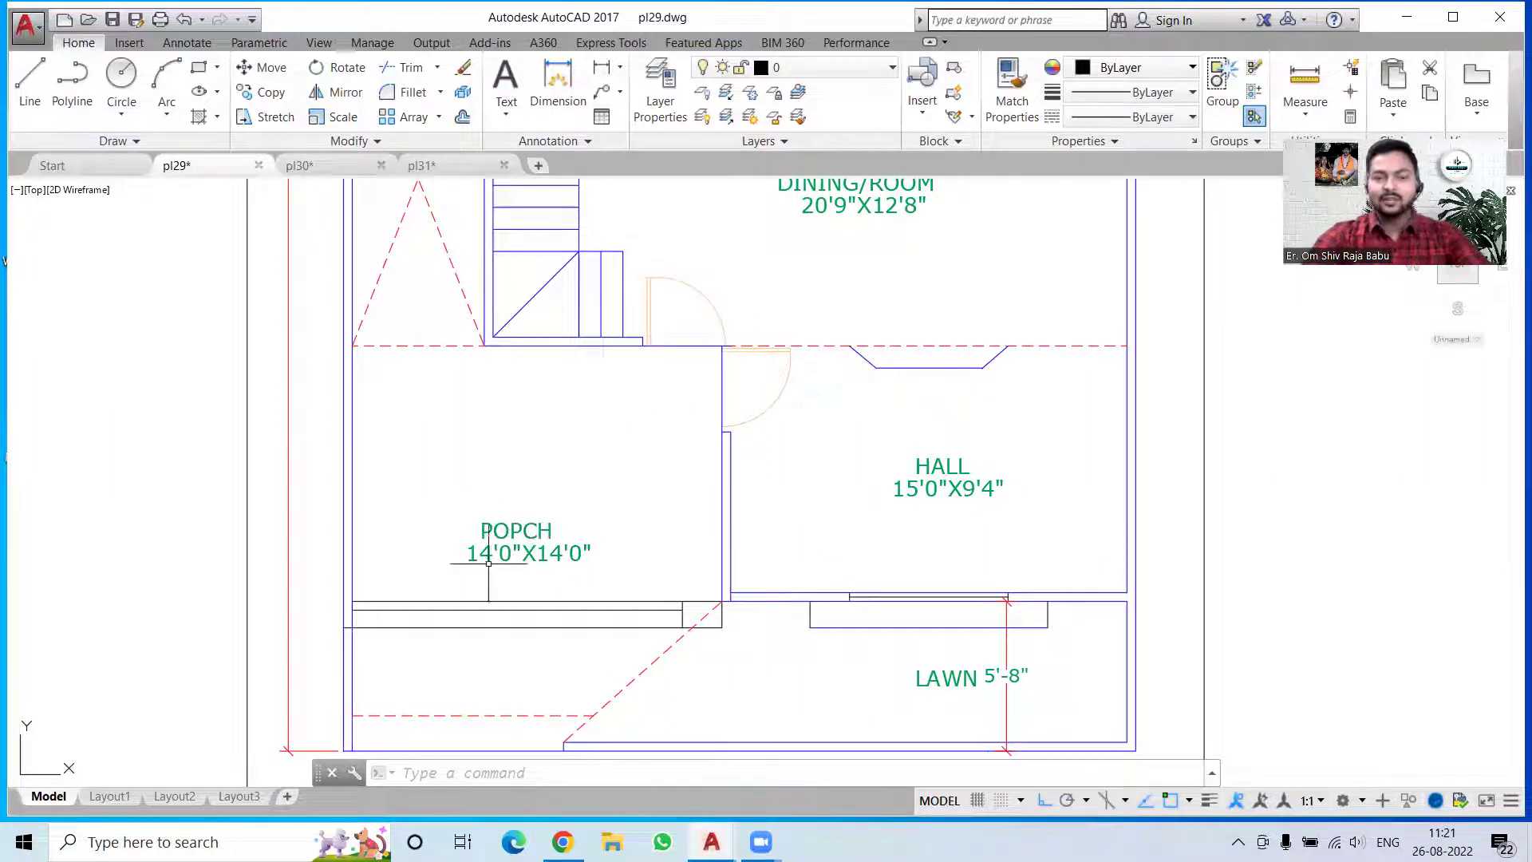
{"action": "scroll", "coordinate": [490, 596], "scroll_direction": "down", "scroll_amount": 2}
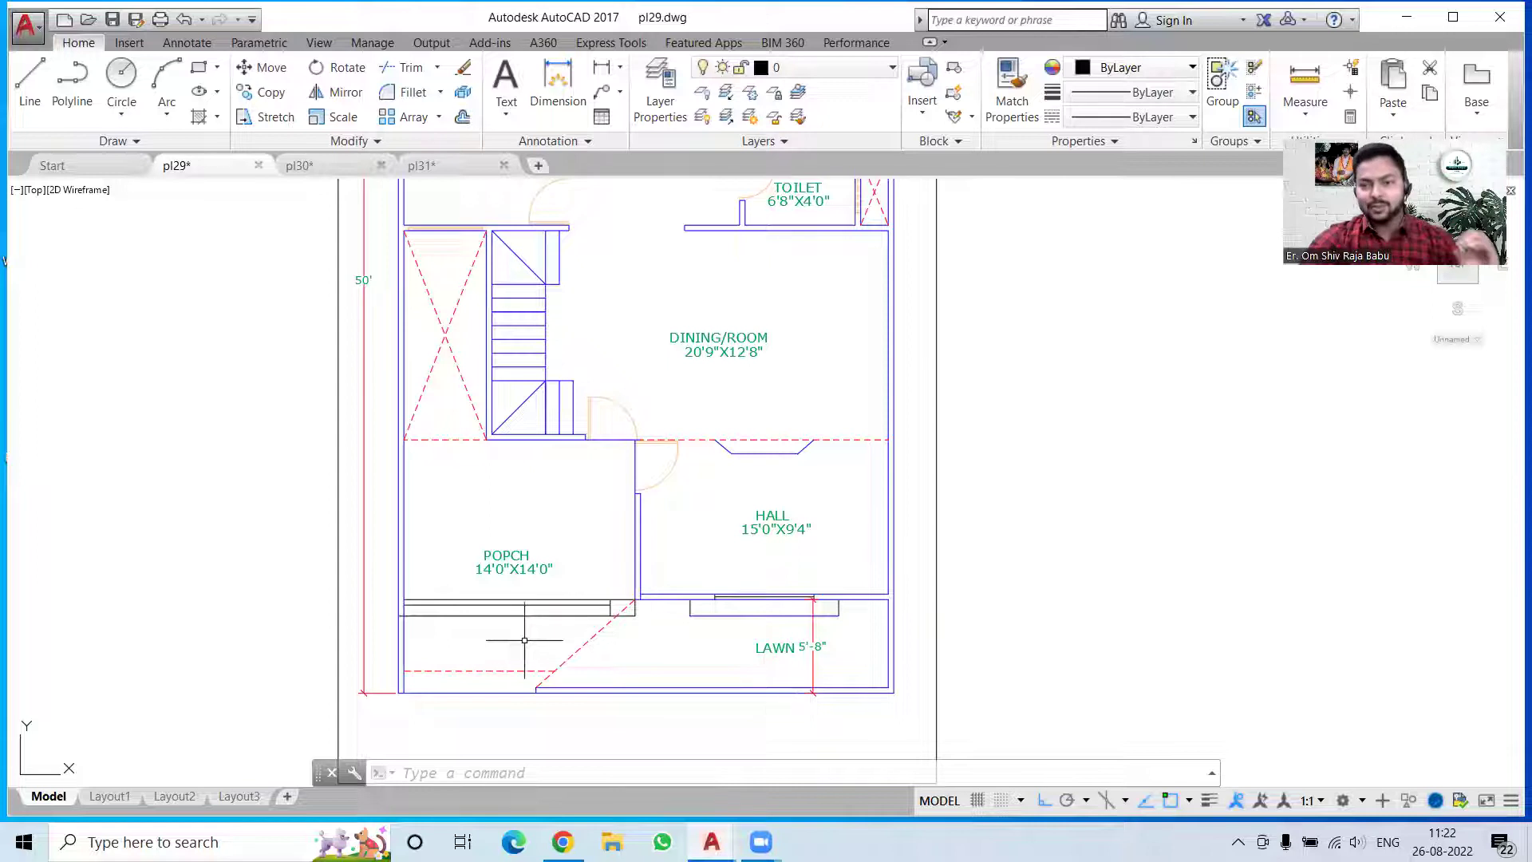
{"action": "middle_click_drag", "start_coordinate": [527, 520], "coordinate": [519, 609]}
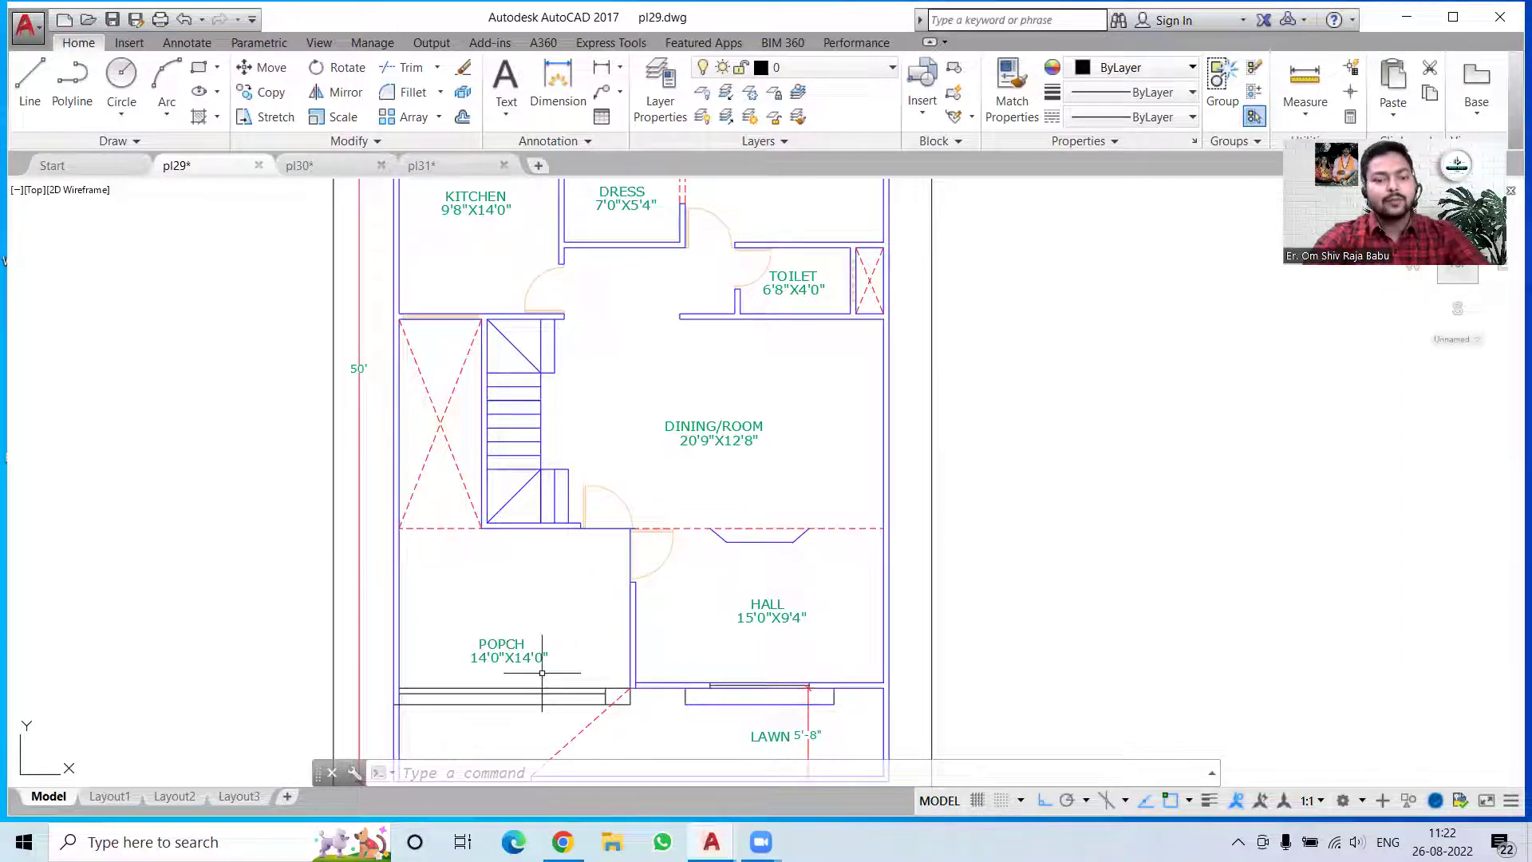
{"action": "scroll", "coordinate": [519, 656], "scroll_direction": "up", "scroll_amount": 2}
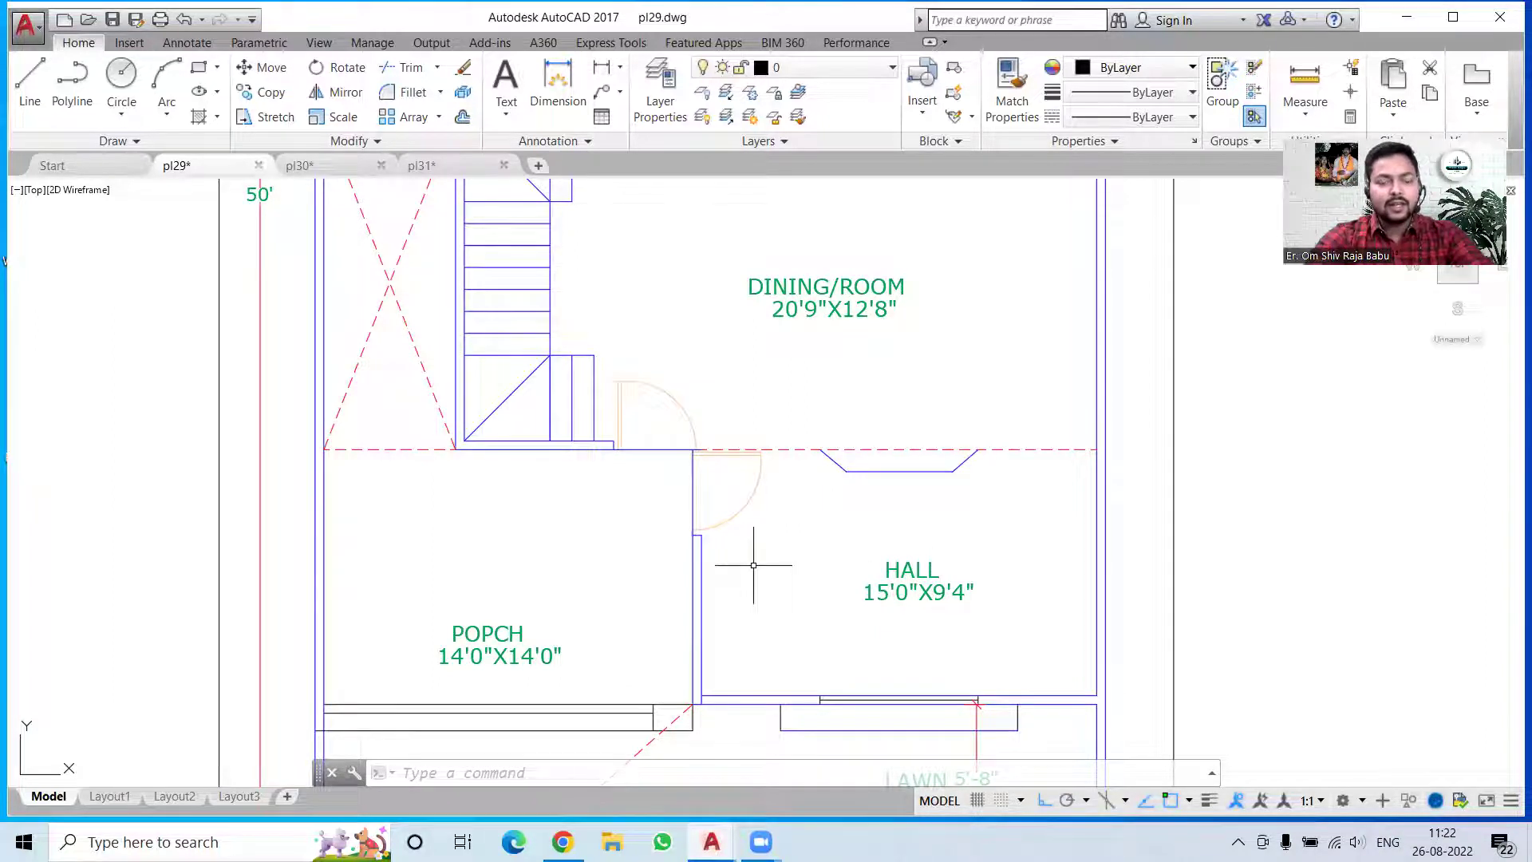
{"action": "scroll", "coordinate": [742, 559], "scroll_direction": "down", "scroll_amount": 4}
{"action": "scroll", "coordinate": [690, 522], "scroll_direction": "up", "scroll_amount": 2}
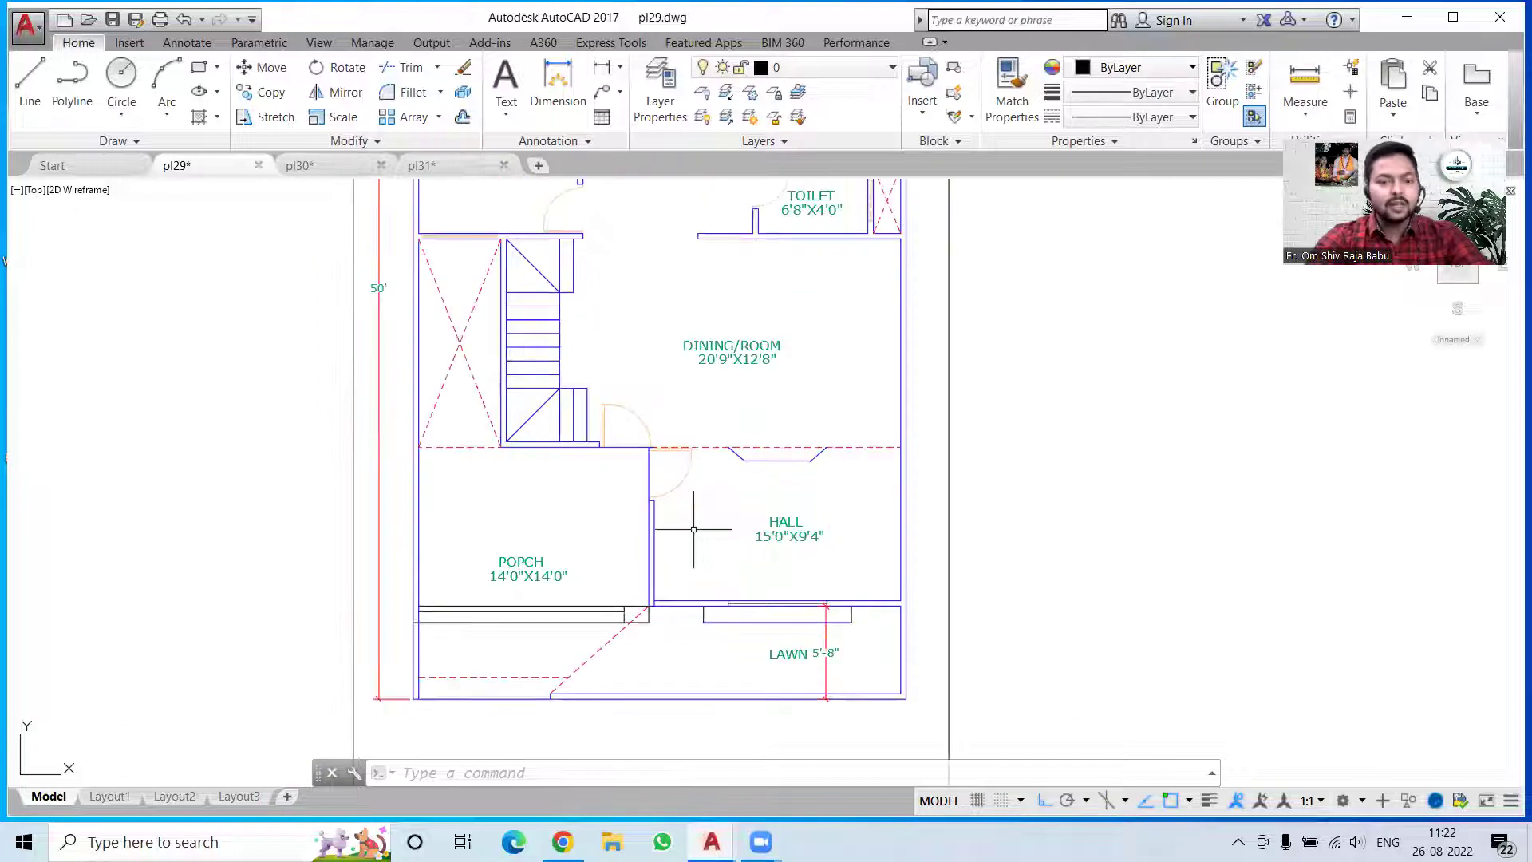
{"action": "mouse_move", "coordinate": [725, 523]}
{"action": "middle_mouse_down"}
{"action": "mouse_move", "coordinate": [707, 588]}
{"action": "mouse_move", "coordinate": [737, 576]}
{"action": "middle_mouse_up"}
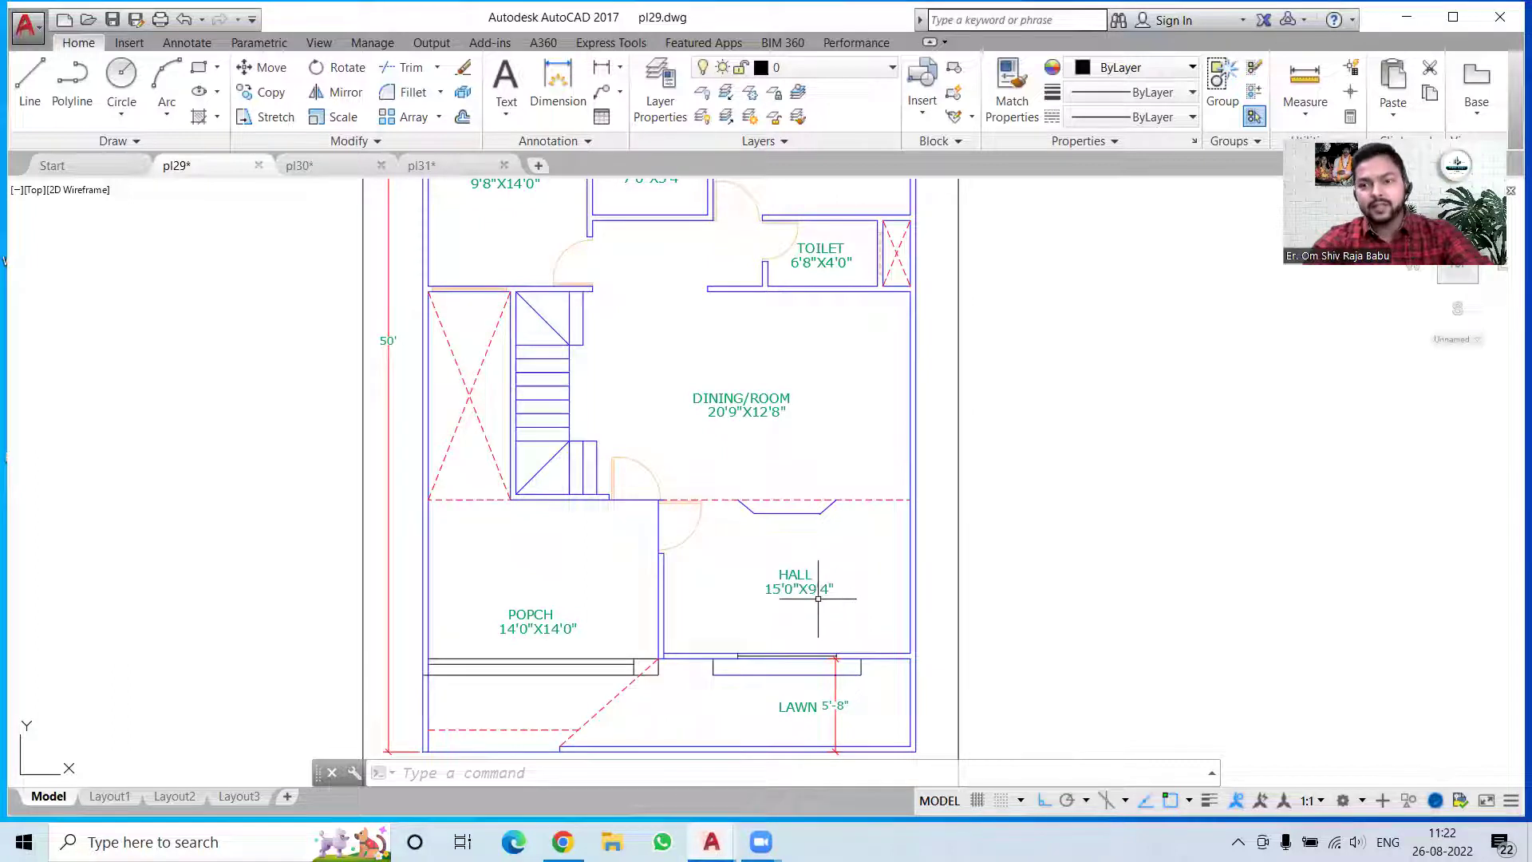
{"action": "middle_click_drag", "start_coordinate": [712, 540], "coordinate": [716, 636]}
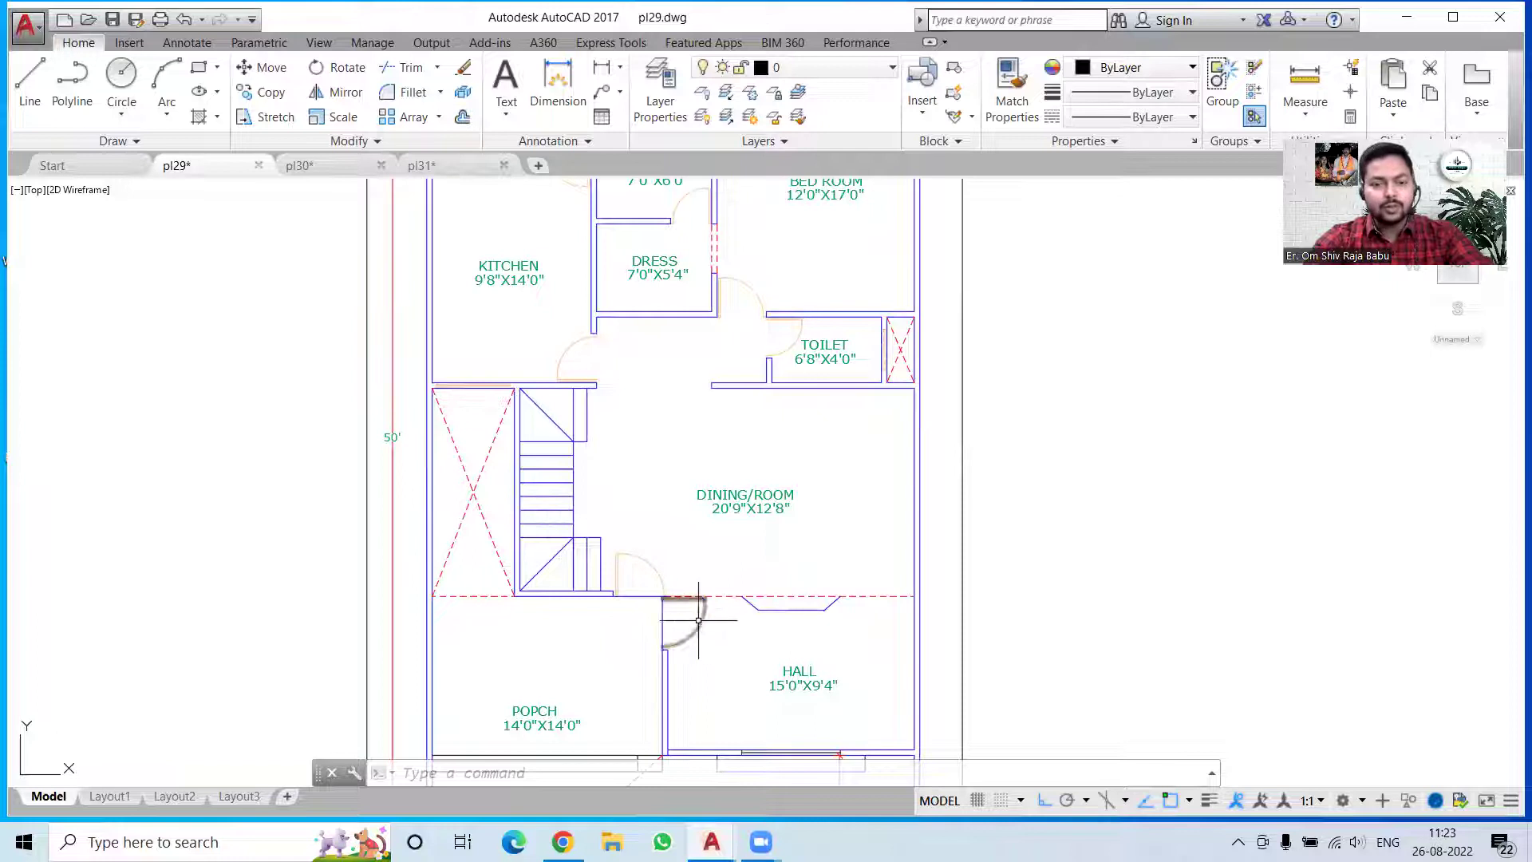
{"action": "scroll", "coordinate": [688, 620], "scroll_direction": "up", "scroll_amount": 2}
{"action": "mouse_move", "coordinate": [746, 630]}
{"action": "middle_mouse_down"}
{"action": "mouse_move", "coordinate": [687, 477]}
{"action": "mouse_move", "coordinate": [665, 486]}
{"action": "middle_mouse_up"}
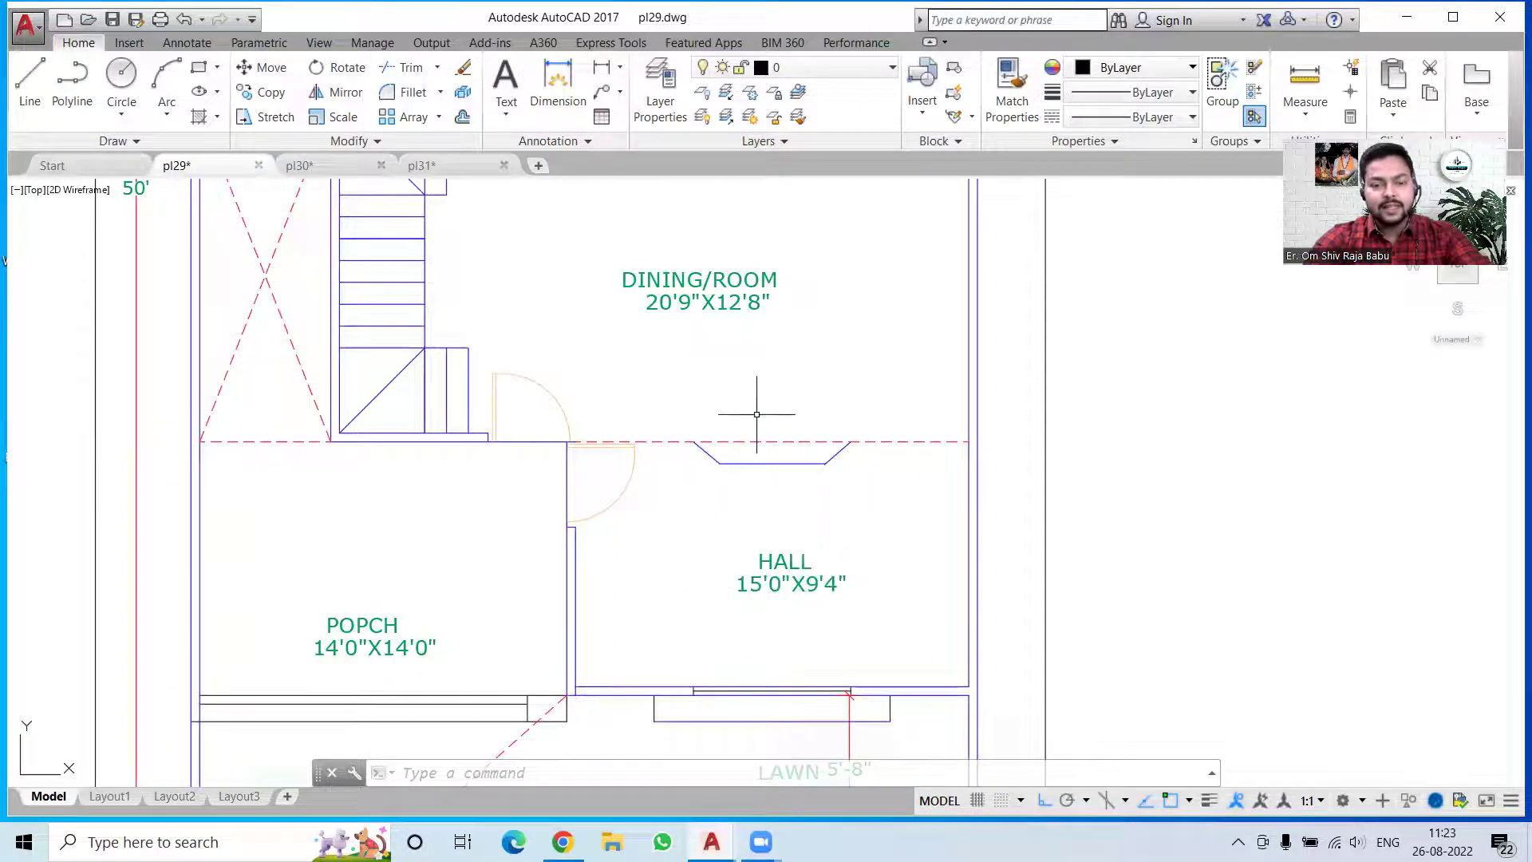
{"action": "middle_click_drag", "start_coordinate": [735, 386], "coordinate": [745, 475]}
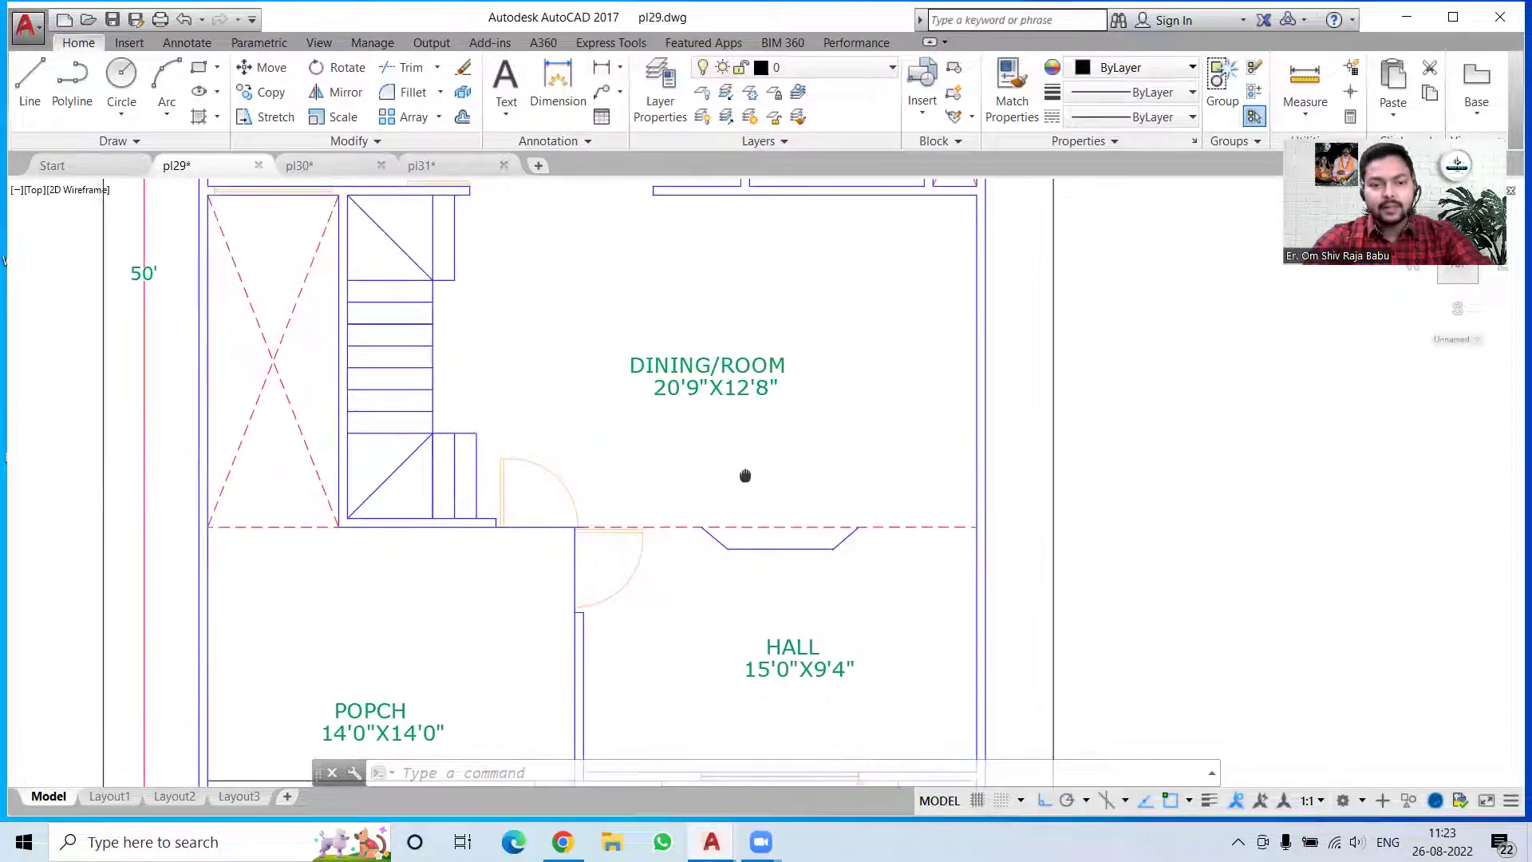
{"action": "middle_click_drag", "start_coordinate": [513, 487], "coordinate": [513, 625]}
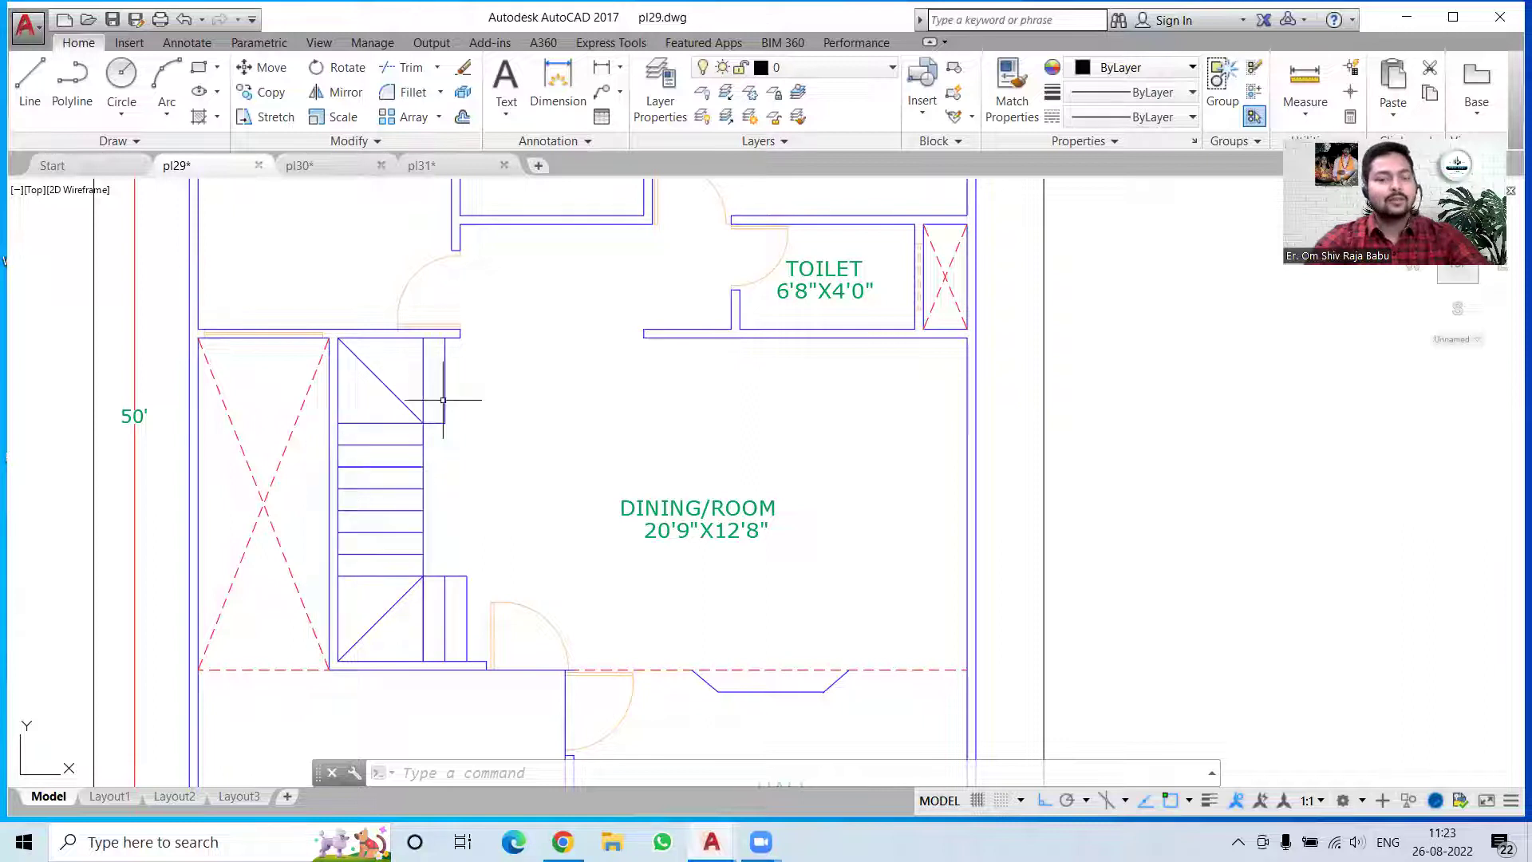
Fit the whole pl29 plan, then inspect the store, open area, bedroom and lower rooms.
{"action": "scroll", "coordinate": [390, 497], "scroll_direction": "down", "scroll_amount": 3}
{"action": "scroll", "coordinate": [390, 497], "scroll_direction": "down", "scroll_amount": 3}
{"action": "mouse_move", "coordinate": [415, 510]}
{"action": "middle_mouse_down"}
{"action": "mouse_move", "coordinate": [533, 402]}
{"action": "mouse_move", "coordinate": [563, 435]}
{"action": "middle_mouse_up"}
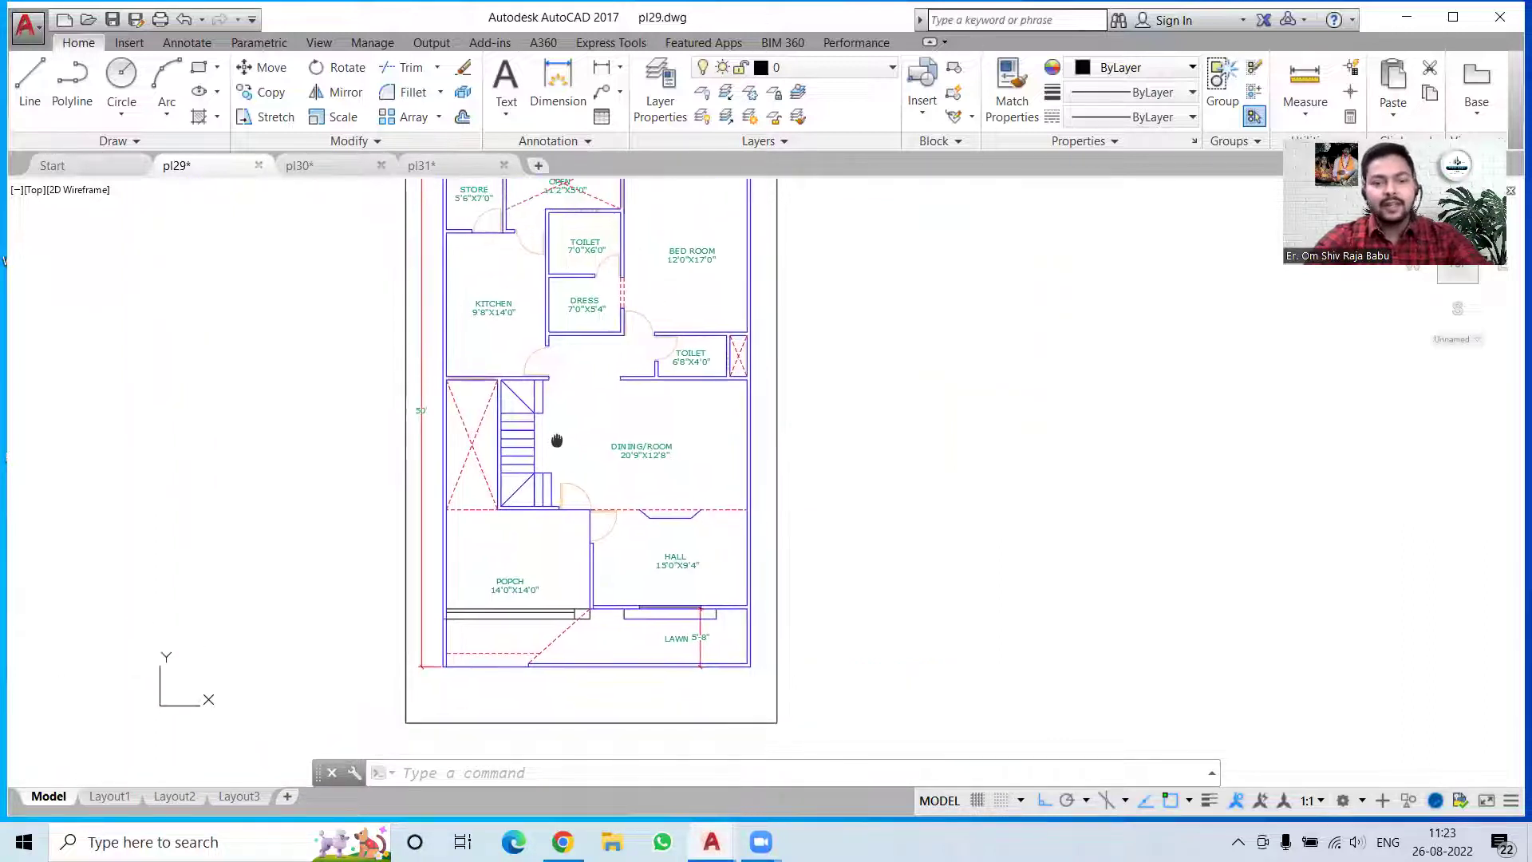
{"action": "scroll", "coordinate": [463, 413], "scroll_direction": "up", "scroll_amount": 4}
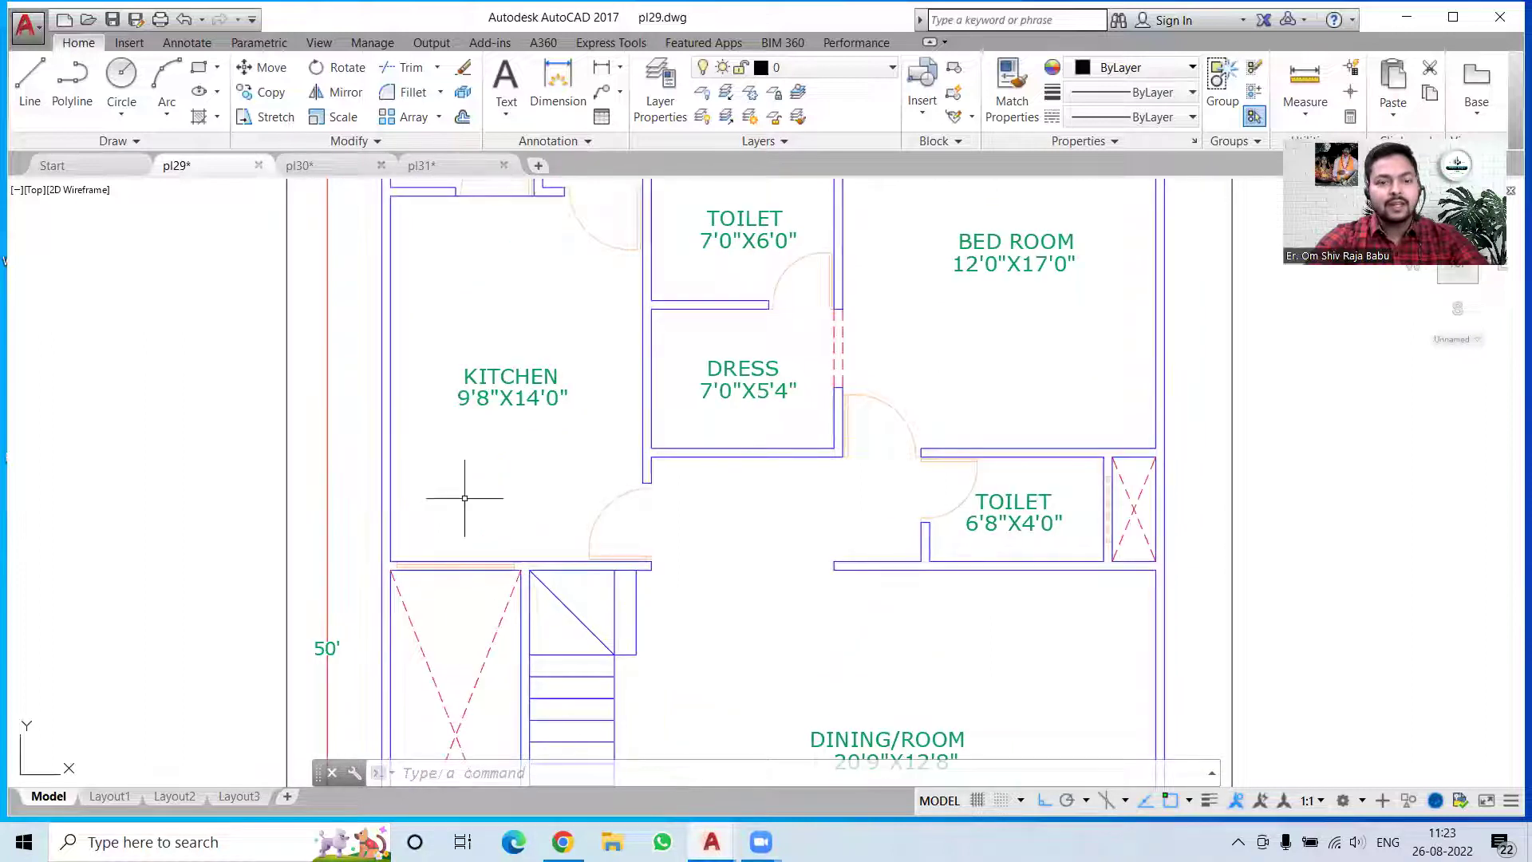
{"action": "middle_click_drag", "start_coordinate": [559, 632], "coordinate": [513, 483]}
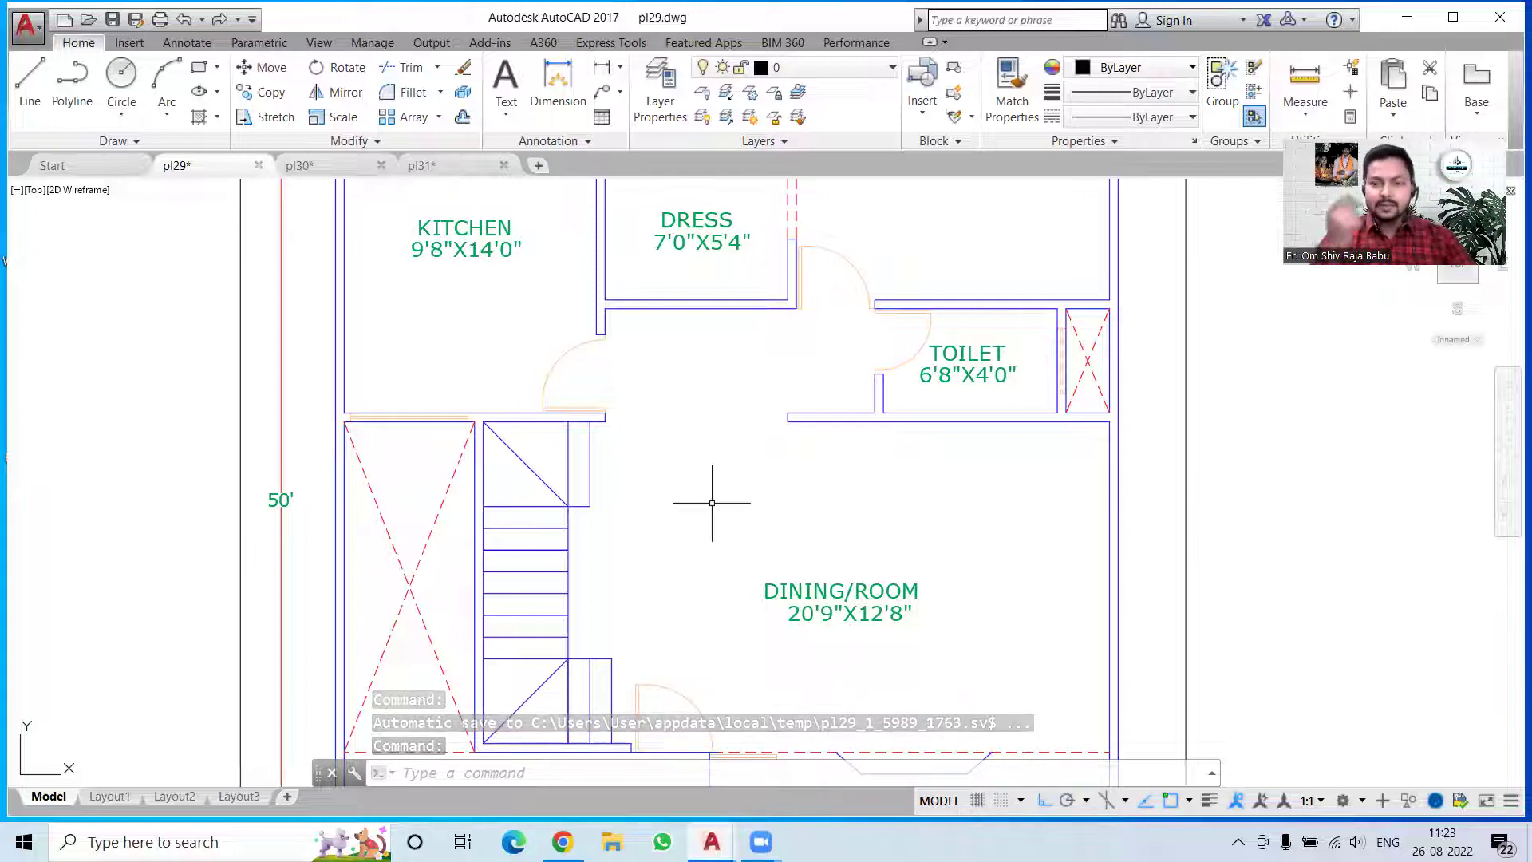
{"action": "mouse_move", "coordinate": [721, 400]}
{"action": "middle_mouse_down"}
{"action": "mouse_move", "coordinate": [708, 527]}
{"action": "mouse_move", "coordinate": [721, 529]}
{"action": "middle_mouse_up"}
{"action": "scroll", "coordinate": [705, 463], "scroll_direction": "down", "scroll_amount": 2}
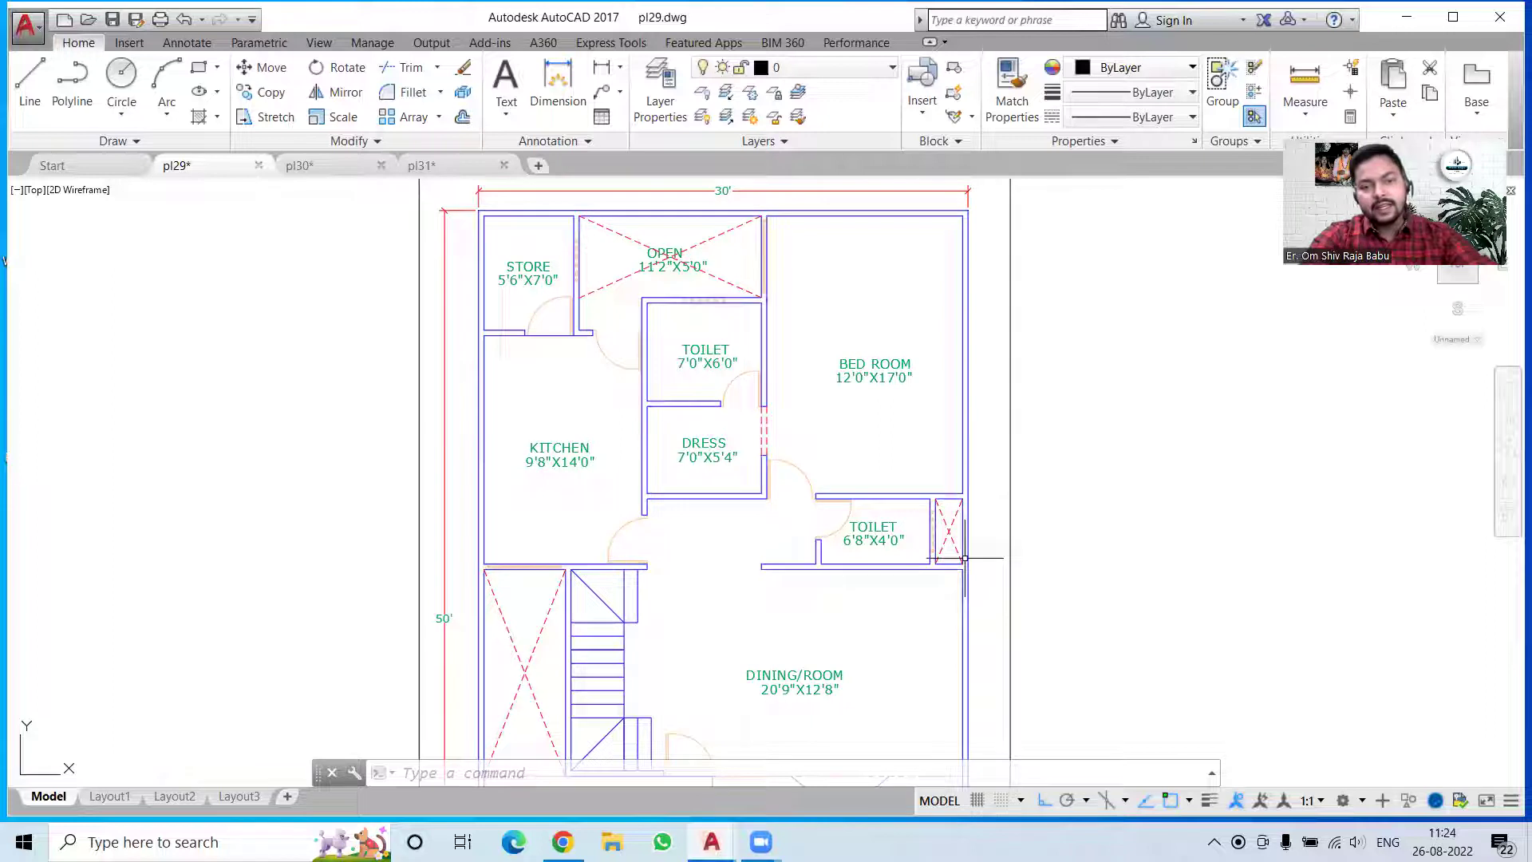
{"action": "scroll", "coordinate": [694, 447], "scroll_direction": "down", "scroll_amount": 2}
{"action": "middle_click_drag", "start_coordinate": [706, 519], "coordinate": [697, 397]}
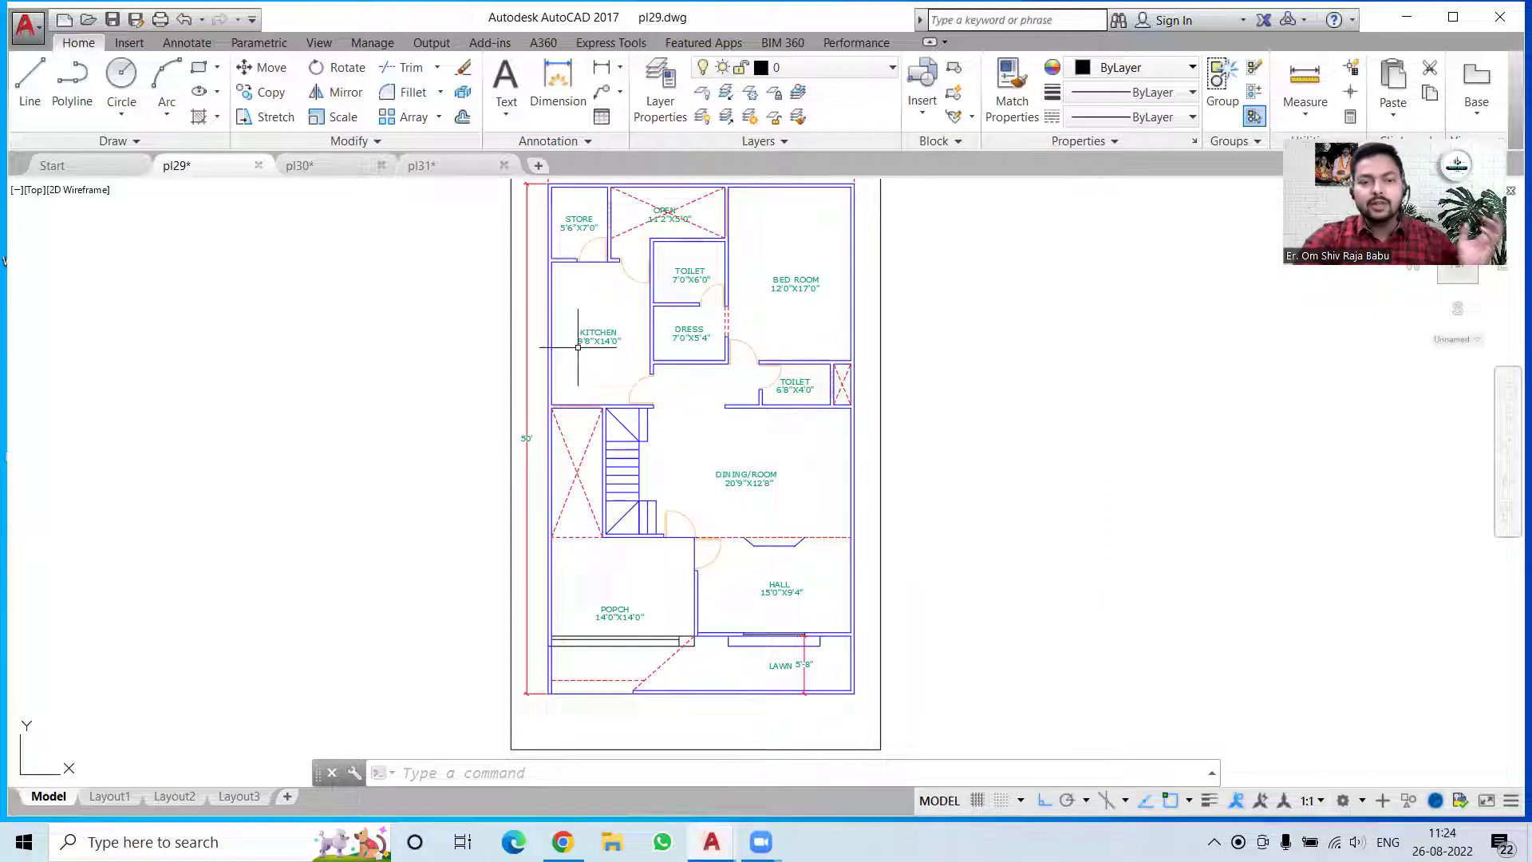
{"action": "middle_click_drag", "start_coordinate": [577, 354], "coordinate": [567, 405]}
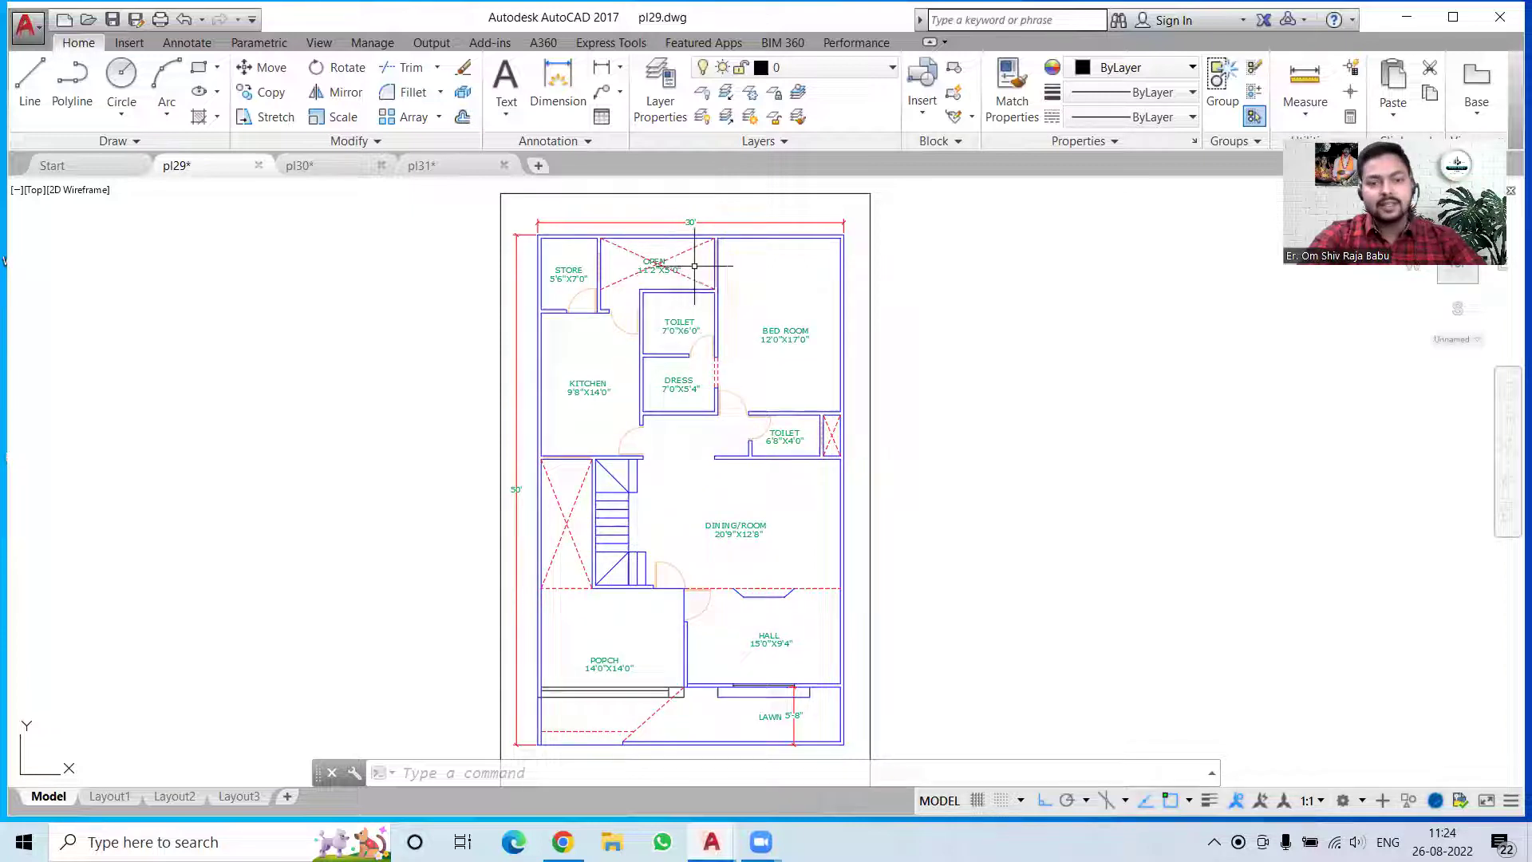
{"action": "scroll", "coordinate": [762, 363], "scroll_direction": "up", "scroll_amount": 2}
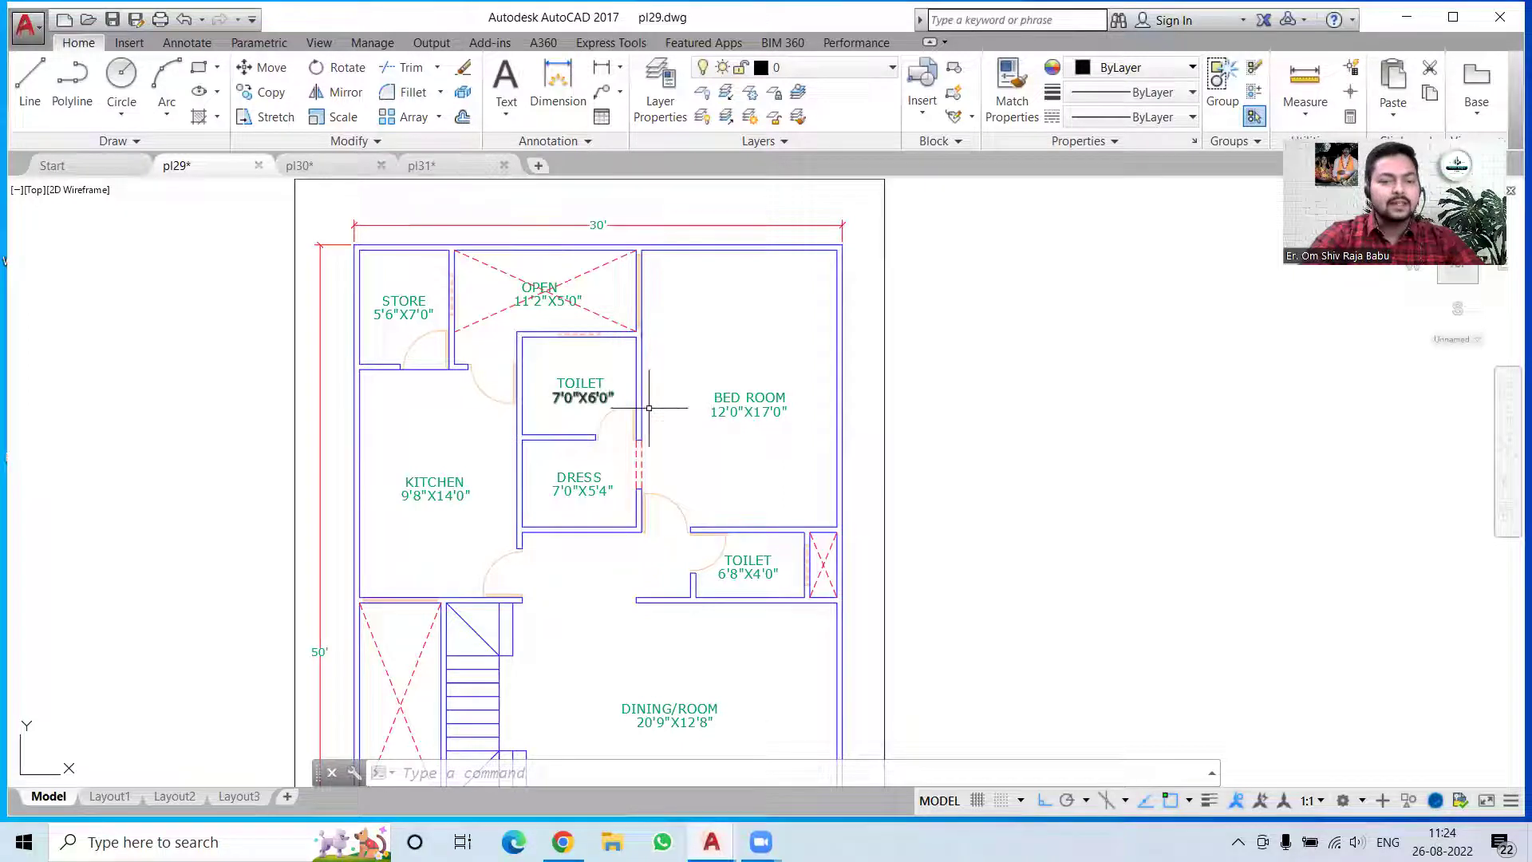
{"action": "middle_click_drag", "start_coordinate": [437, 437], "coordinate": [530, 512]}
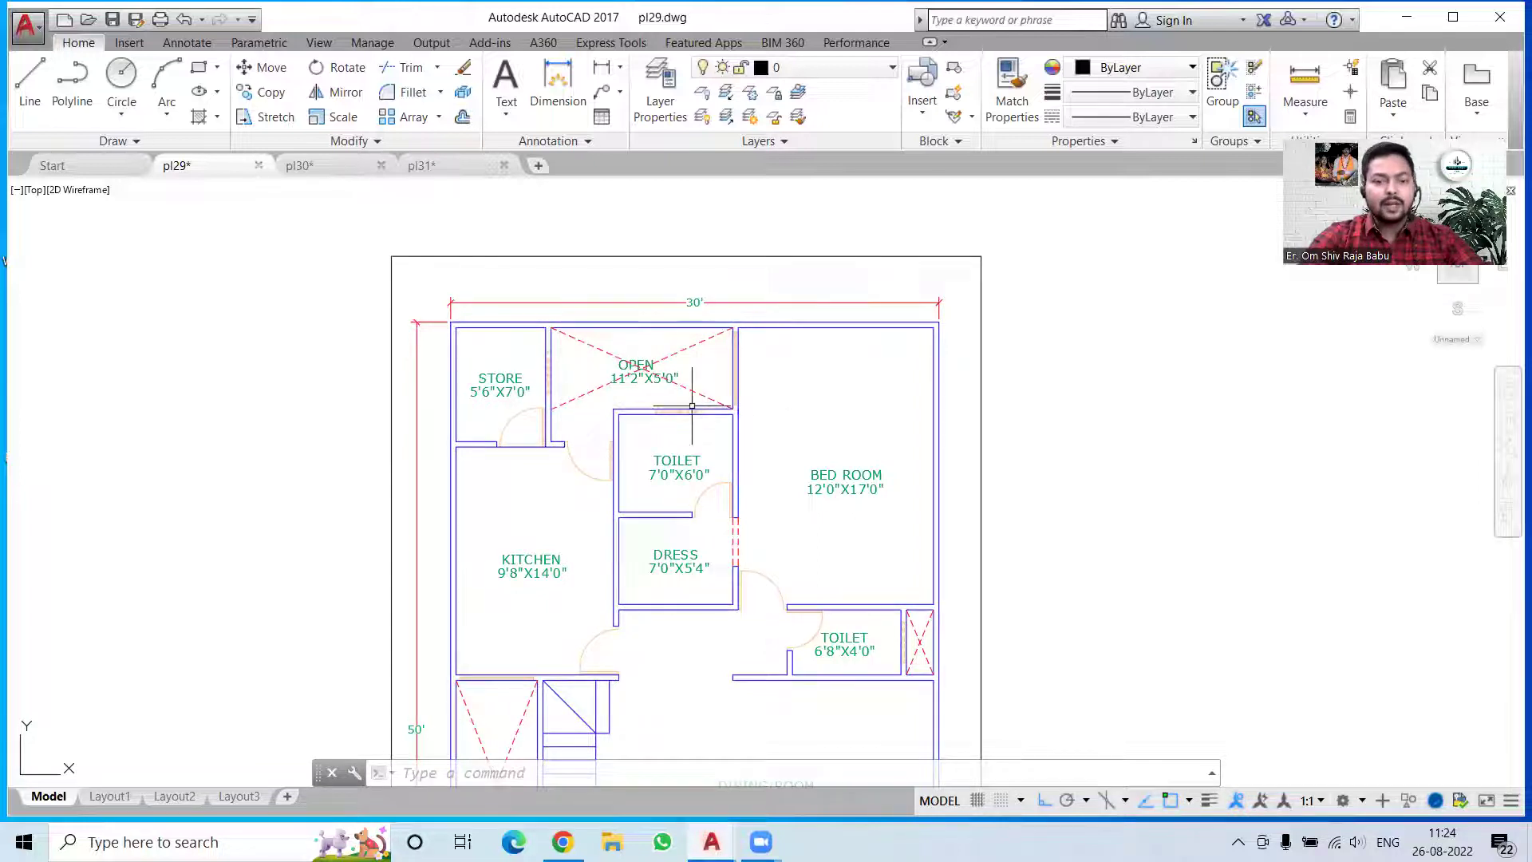
{"action": "scroll", "coordinate": [692, 347], "scroll_direction": "down", "scroll_amount": 2}
{"action": "mouse_move", "coordinate": [711, 444]}
{"action": "middle_mouse_down"}
{"action": "mouse_move", "coordinate": [668, 339]}
{"action": "mouse_move", "coordinate": [723, 339]}
{"action": "middle_mouse_up"}
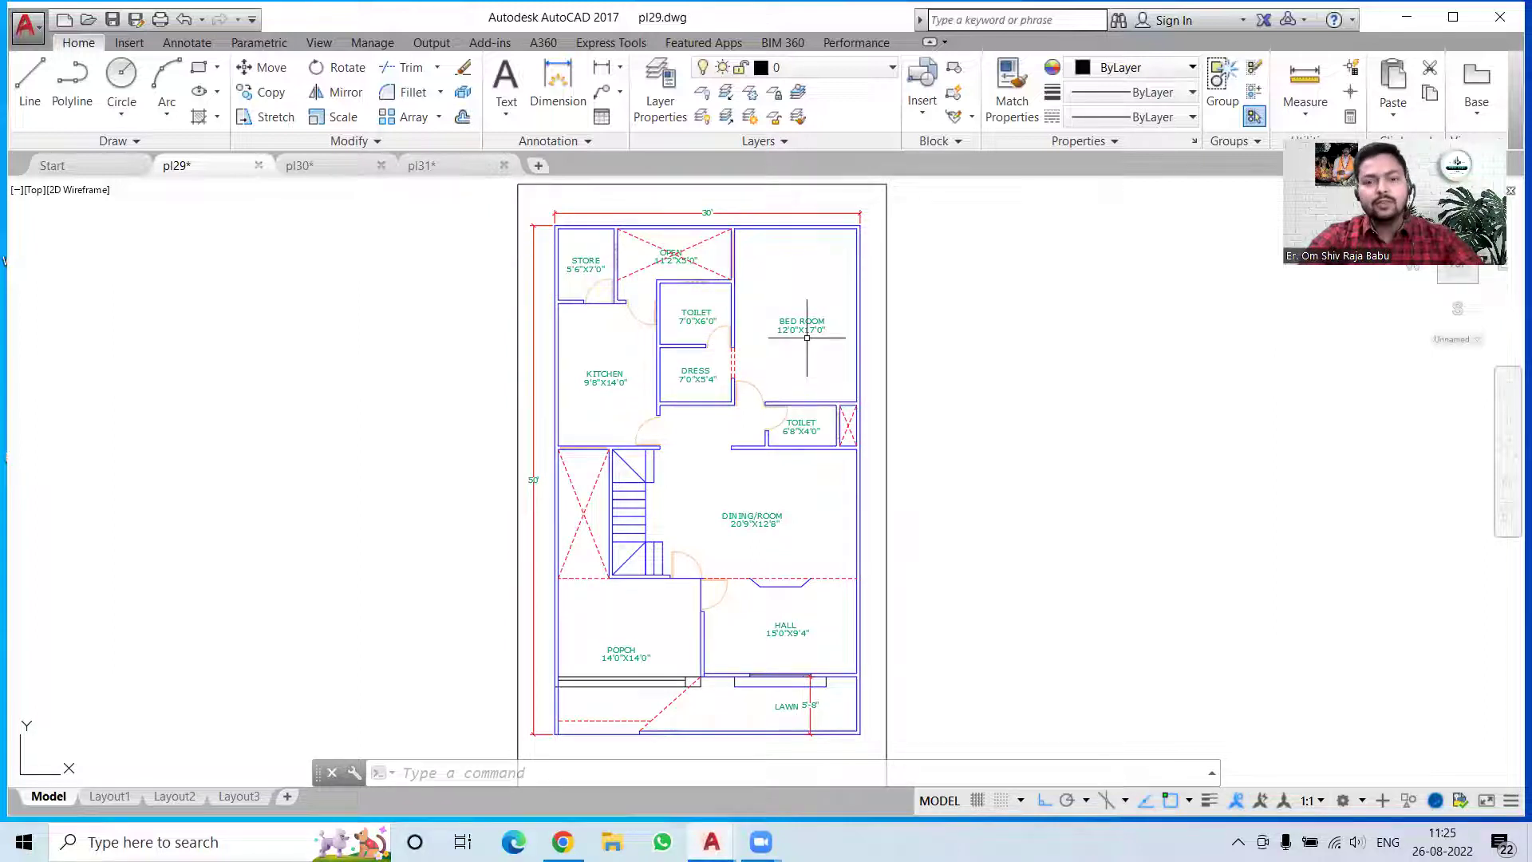
{"action": "scroll", "coordinate": [778, 335], "scroll_direction": "up", "scroll_amount": 2}
{"action": "scroll", "coordinate": [774, 340], "scroll_direction": "up", "scroll_amount": 2}
{"action": "scroll", "coordinate": [774, 339], "scroll_direction": "down", "scroll_amount": 4}
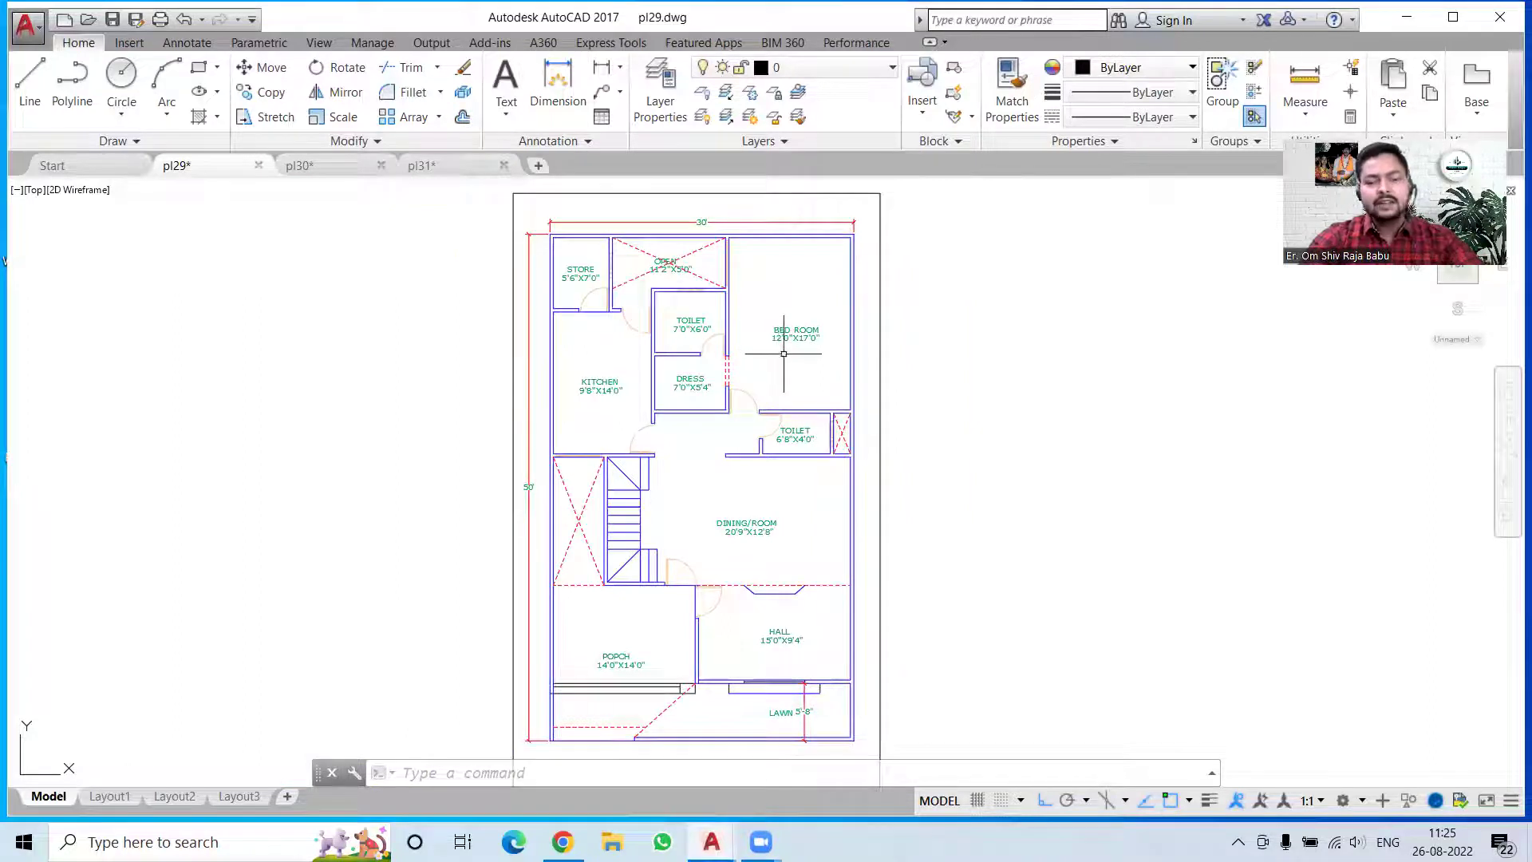
{"action": "mouse_move", "coordinate": [794, 386]}
{"action": "middle_mouse_down"}
{"action": "mouse_move", "coordinate": [813, 337]}
{"action": "mouse_move", "coordinate": [799, 367]}
{"action": "middle_mouse_up"}
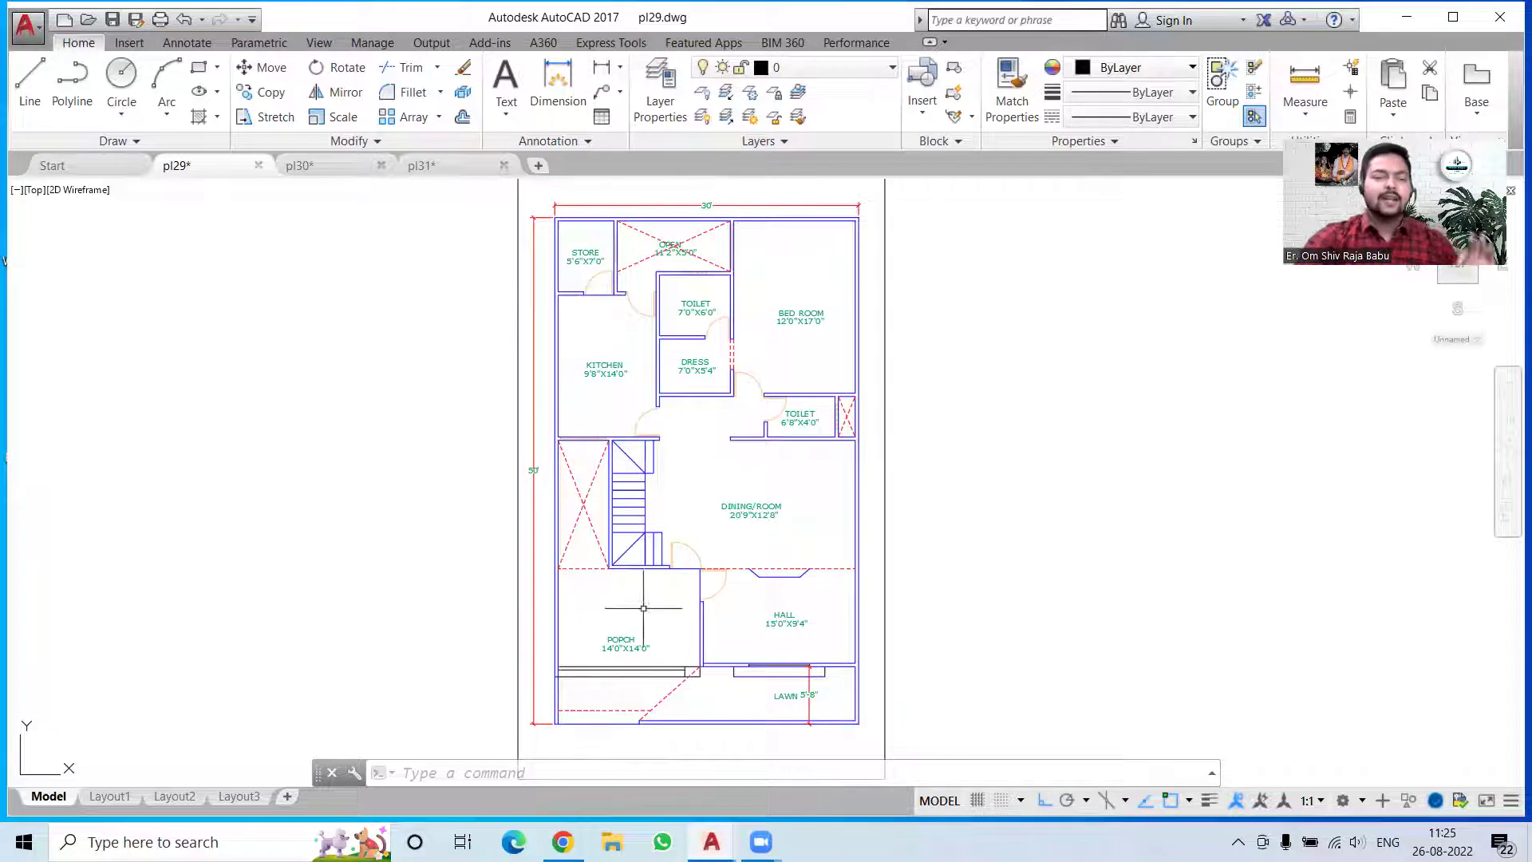
Show the Building Planning course slide on Civil Raja, then go to the YouTube channel.
{"action": "left_click", "coordinate": [568, 842]}
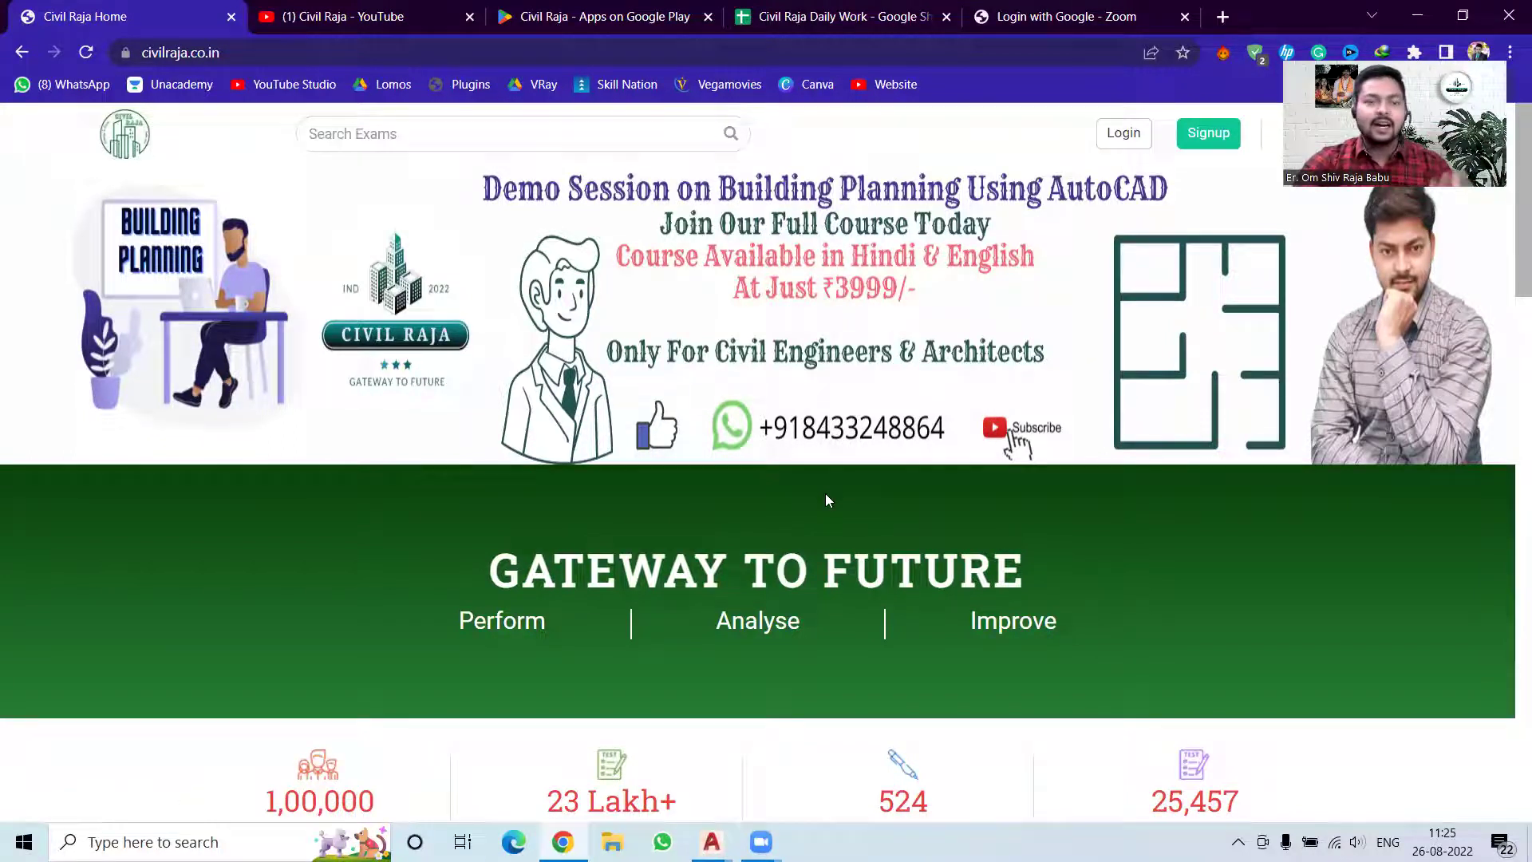
{"action": "scroll", "coordinate": [905, 464], "scroll_direction": "down", "scroll_amount": 2}
{"action": "scroll", "coordinate": [905, 464], "scroll_direction": "down", "scroll_amount": 1}
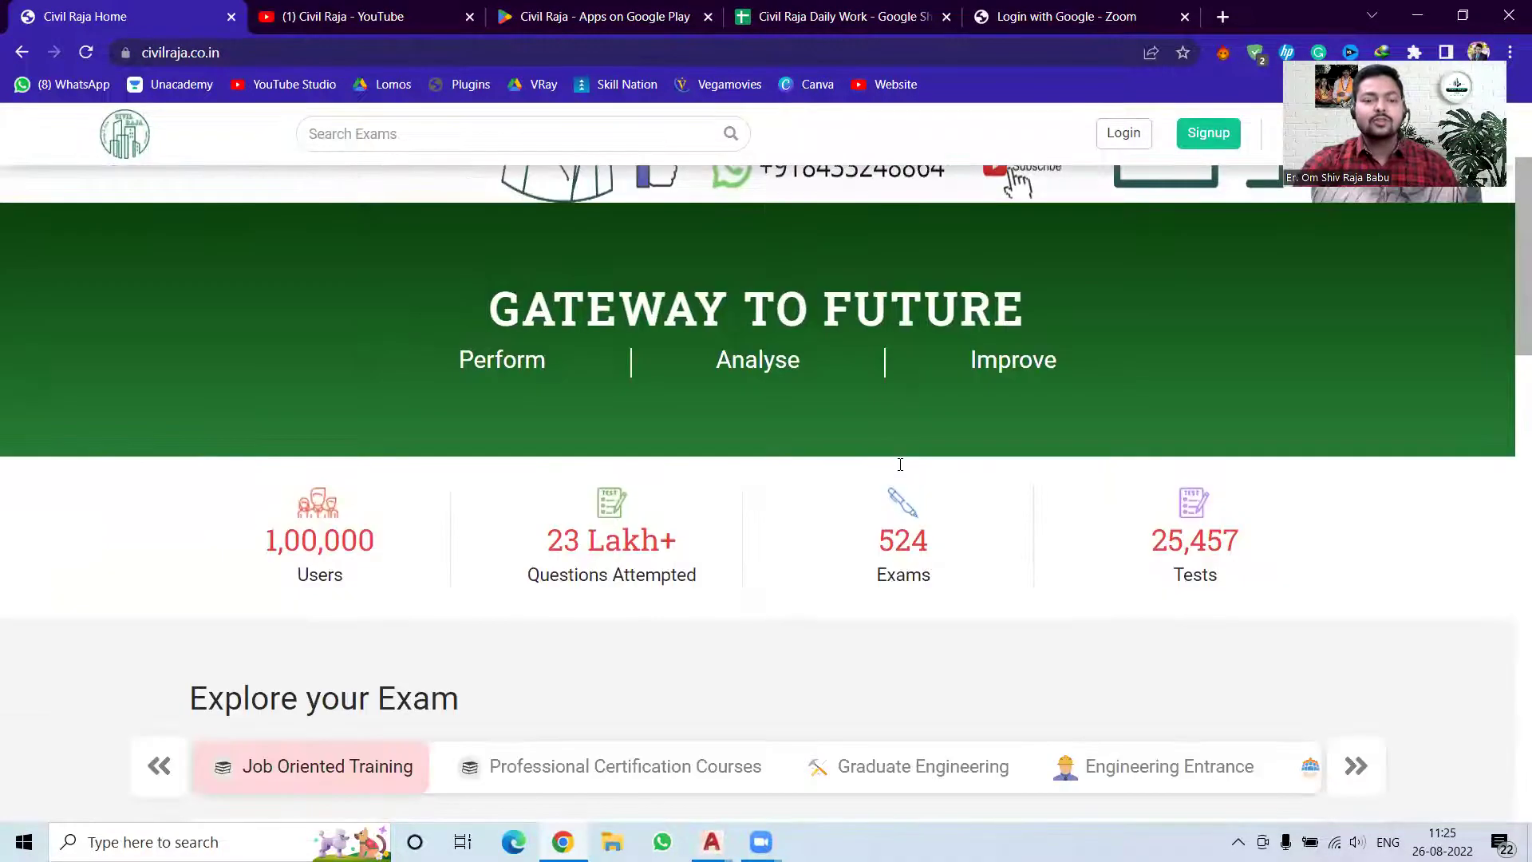
{"action": "scroll", "coordinate": [905, 464], "scroll_direction": "down", "scroll_amount": 6}
{"action": "scroll", "coordinate": [885, 465], "scroll_direction": "down", "scroll_amount": 3}
{"action": "scroll", "coordinate": [702, 471], "scroll_direction": "down", "scroll_amount": 2}
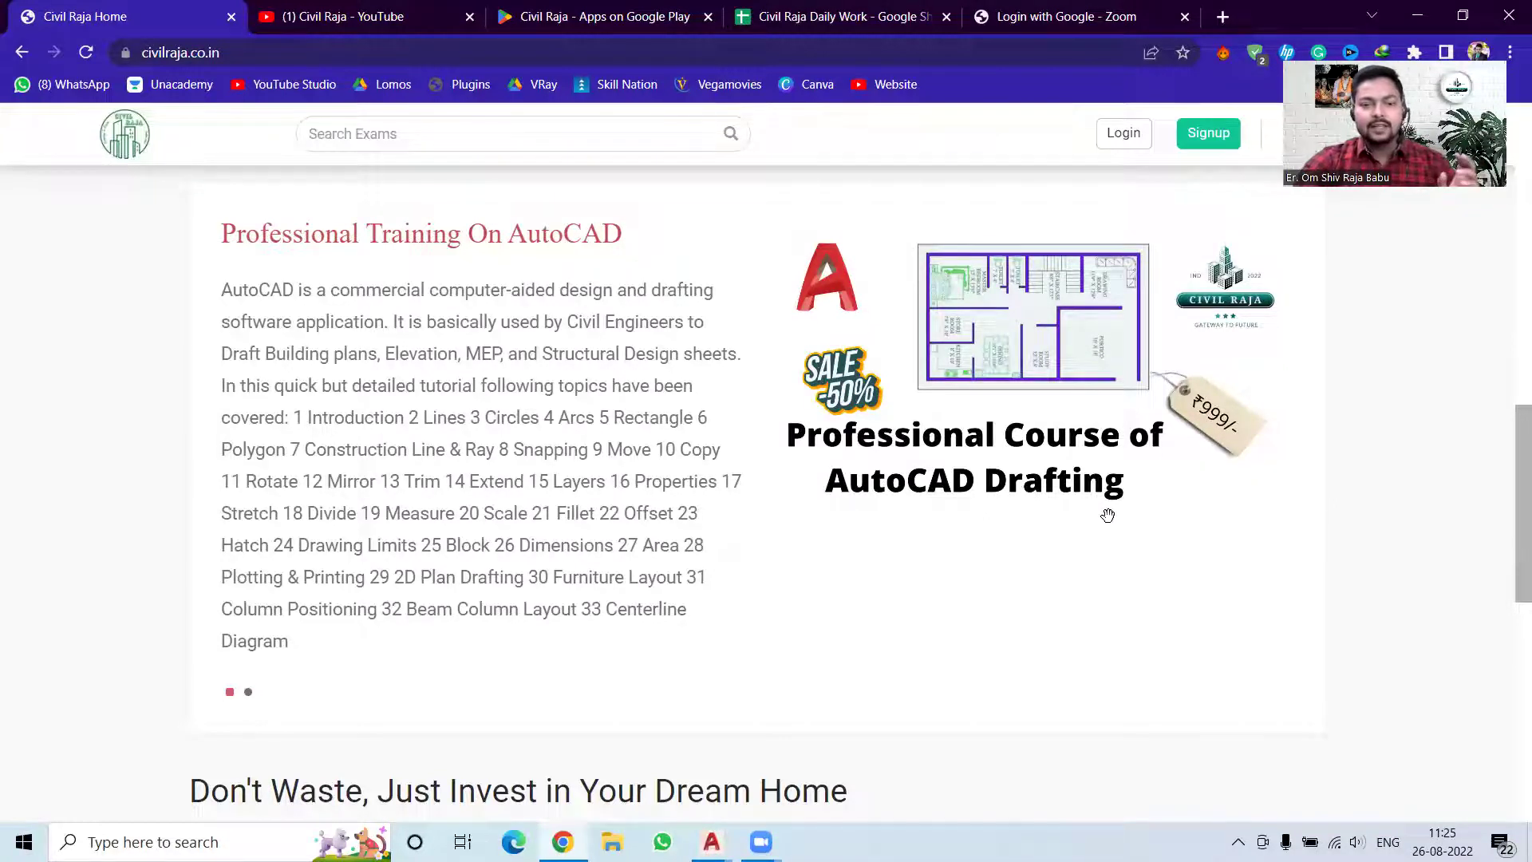
{"action": "left_click_drag", "start_coordinate": [1107, 515], "coordinate": [515, 471]}
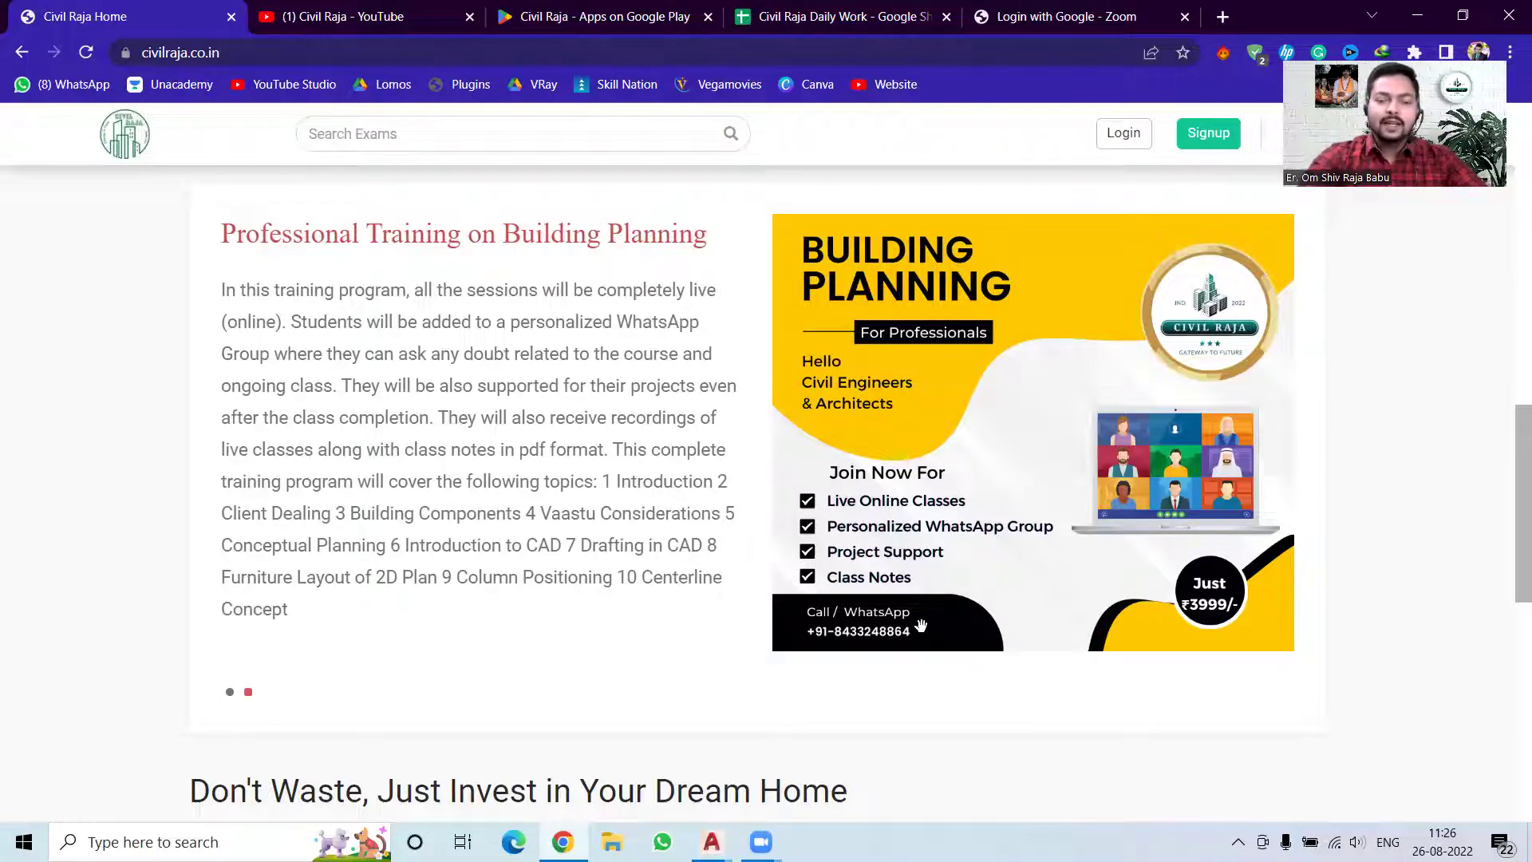
{"action": "left_click", "coordinate": [355, 21]}
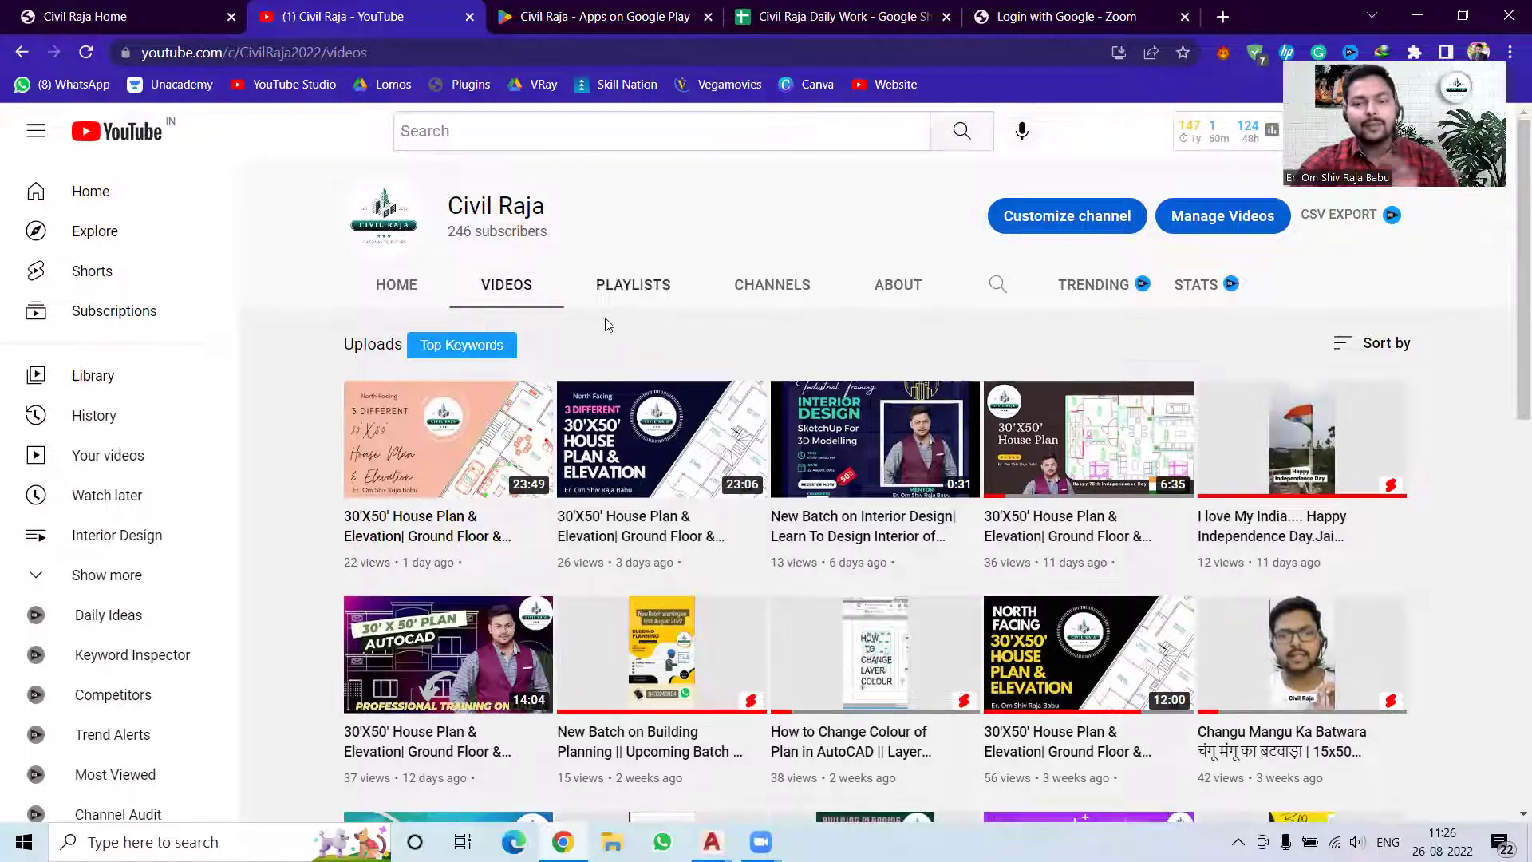
{"action": "scroll", "coordinate": [569, 345], "scroll_direction": "down", "scroll_amount": 2}
{"action": "scroll", "coordinate": [563, 339], "scroll_direction": "down", "scroll_amount": 2}
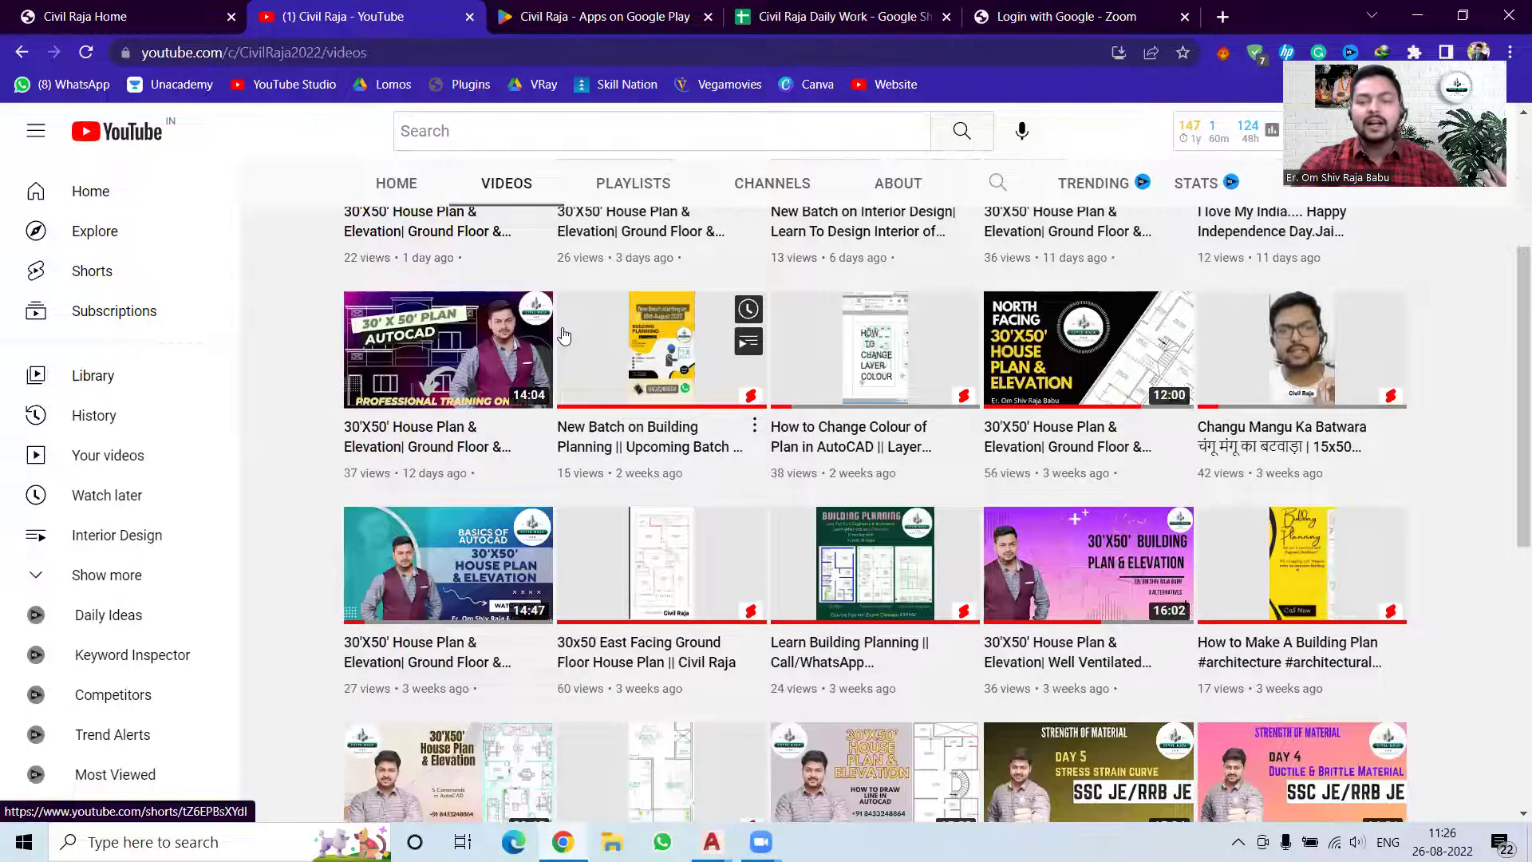
{"action": "scroll", "coordinate": [565, 335], "scroll_direction": "down", "scroll_amount": 2}
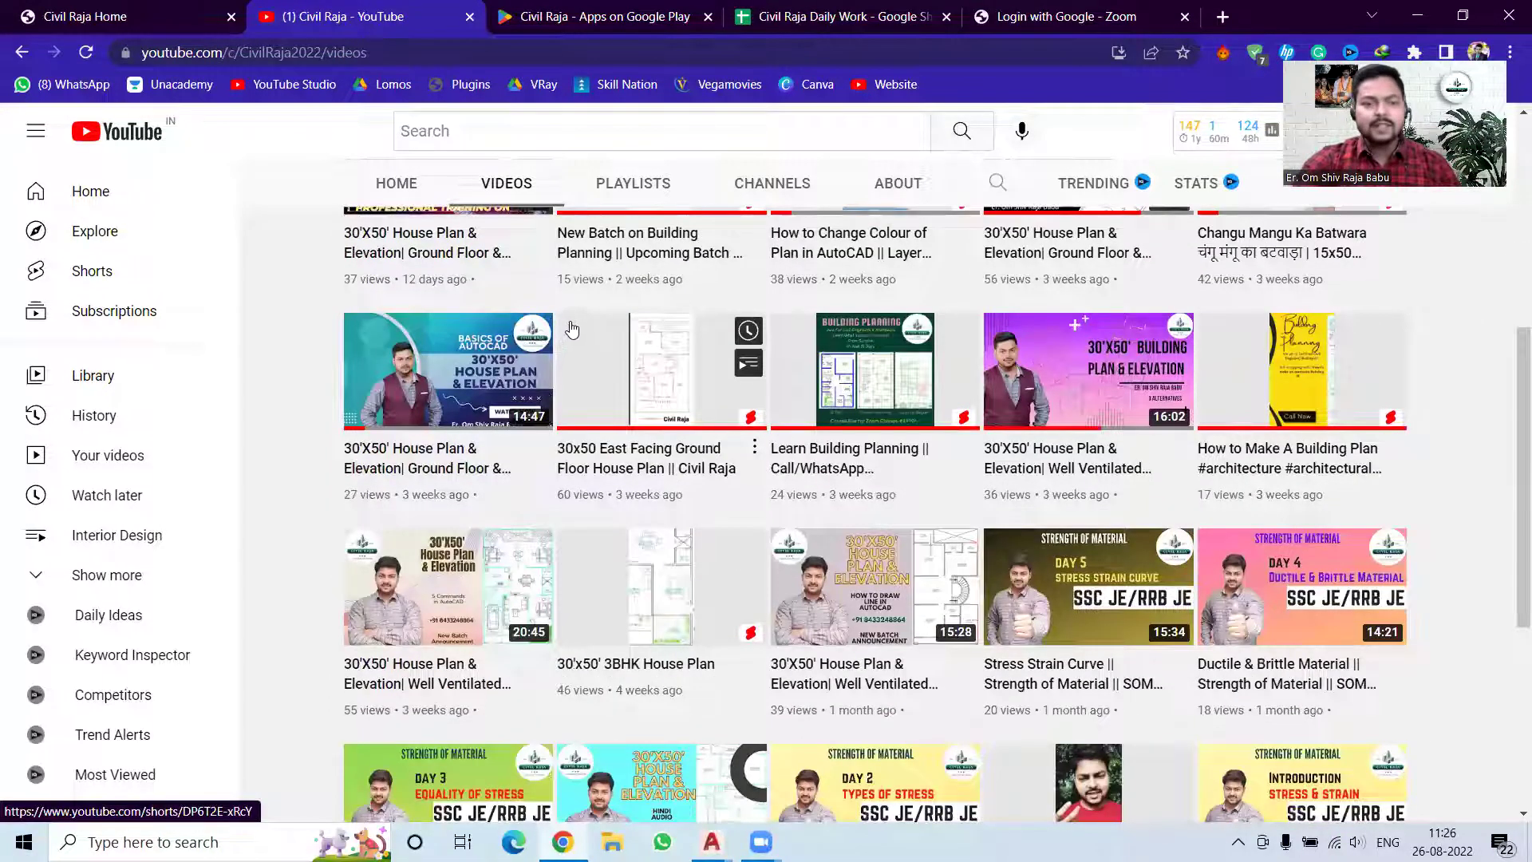
{"action": "scroll", "coordinate": [569, 334], "scroll_direction": "down", "scroll_amount": 2}
{"action": "scroll", "coordinate": [563, 323], "scroll_direction": "down", "scroll_amount": 1}
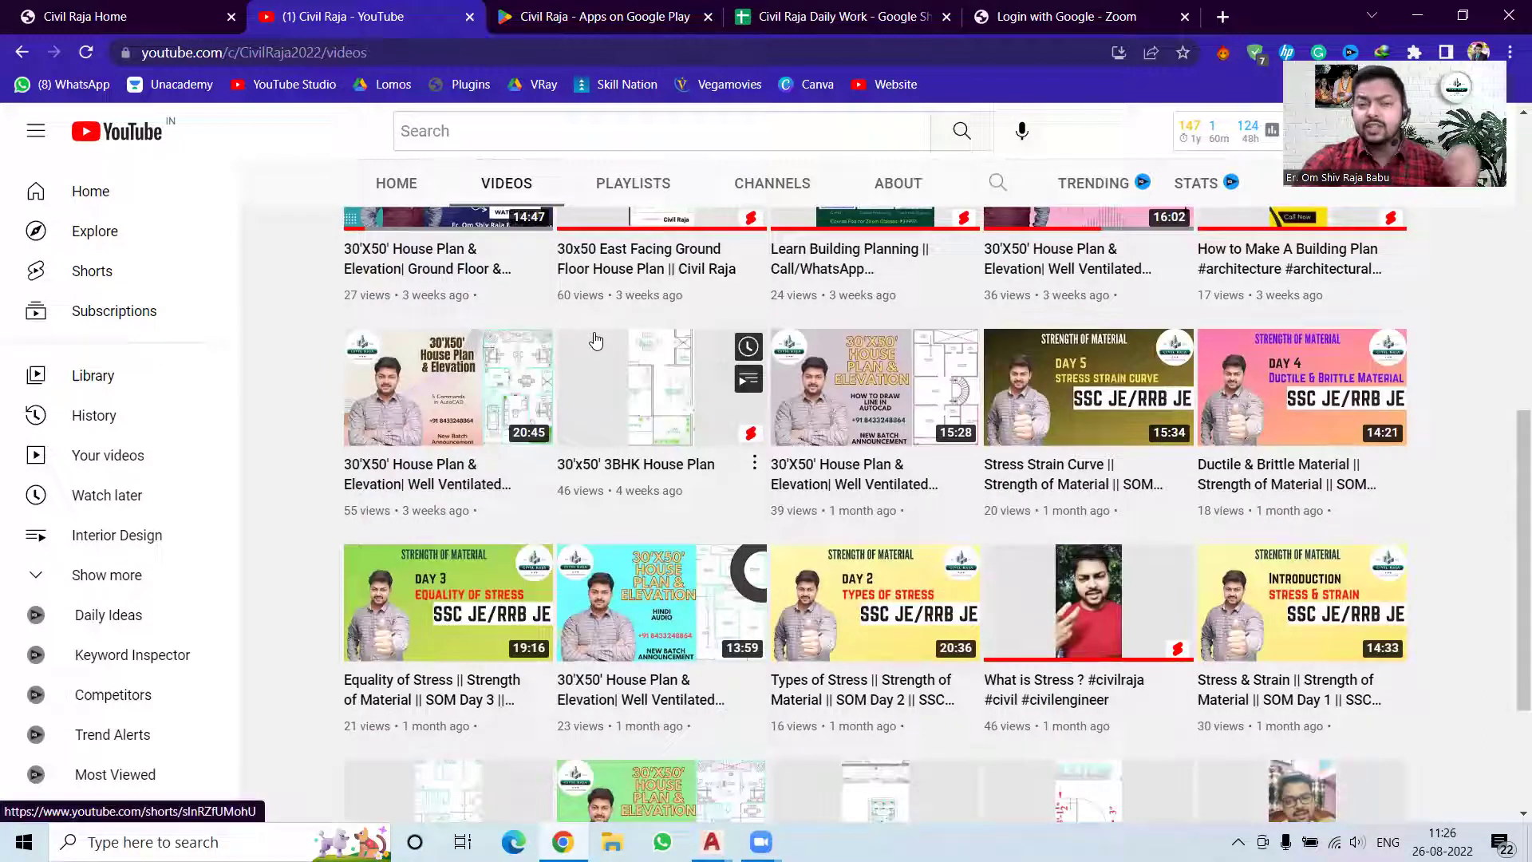
{"action": "scroll", "coordinate": [595, 342], "scroll_direction": "down", "scroll_amount": 2}
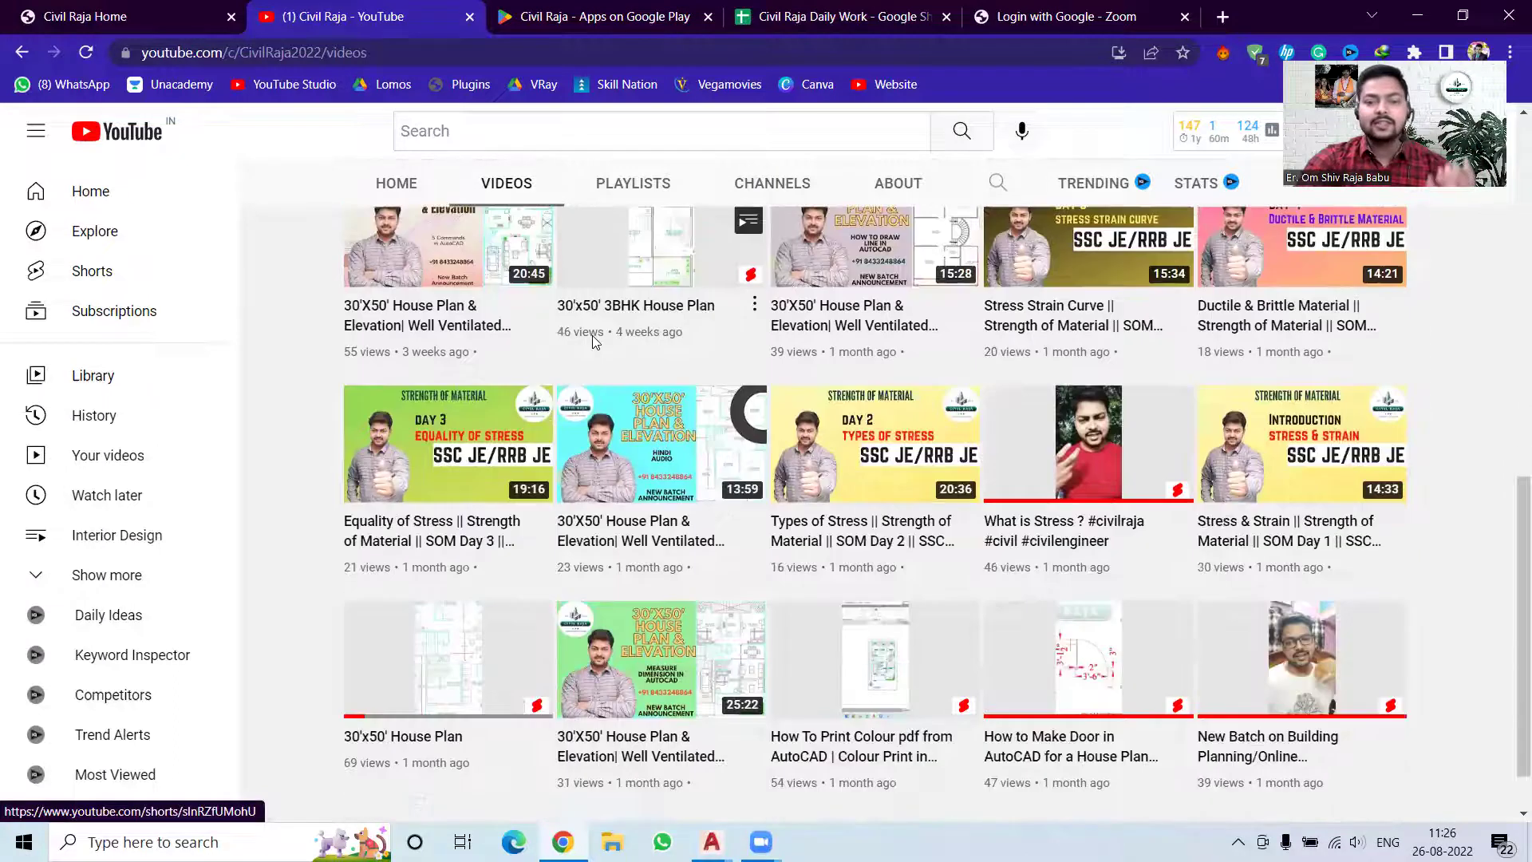
{"action": "scroll", "coordinate": [623, 383], "scroll_direction": "down", "scroll_amount": 3}
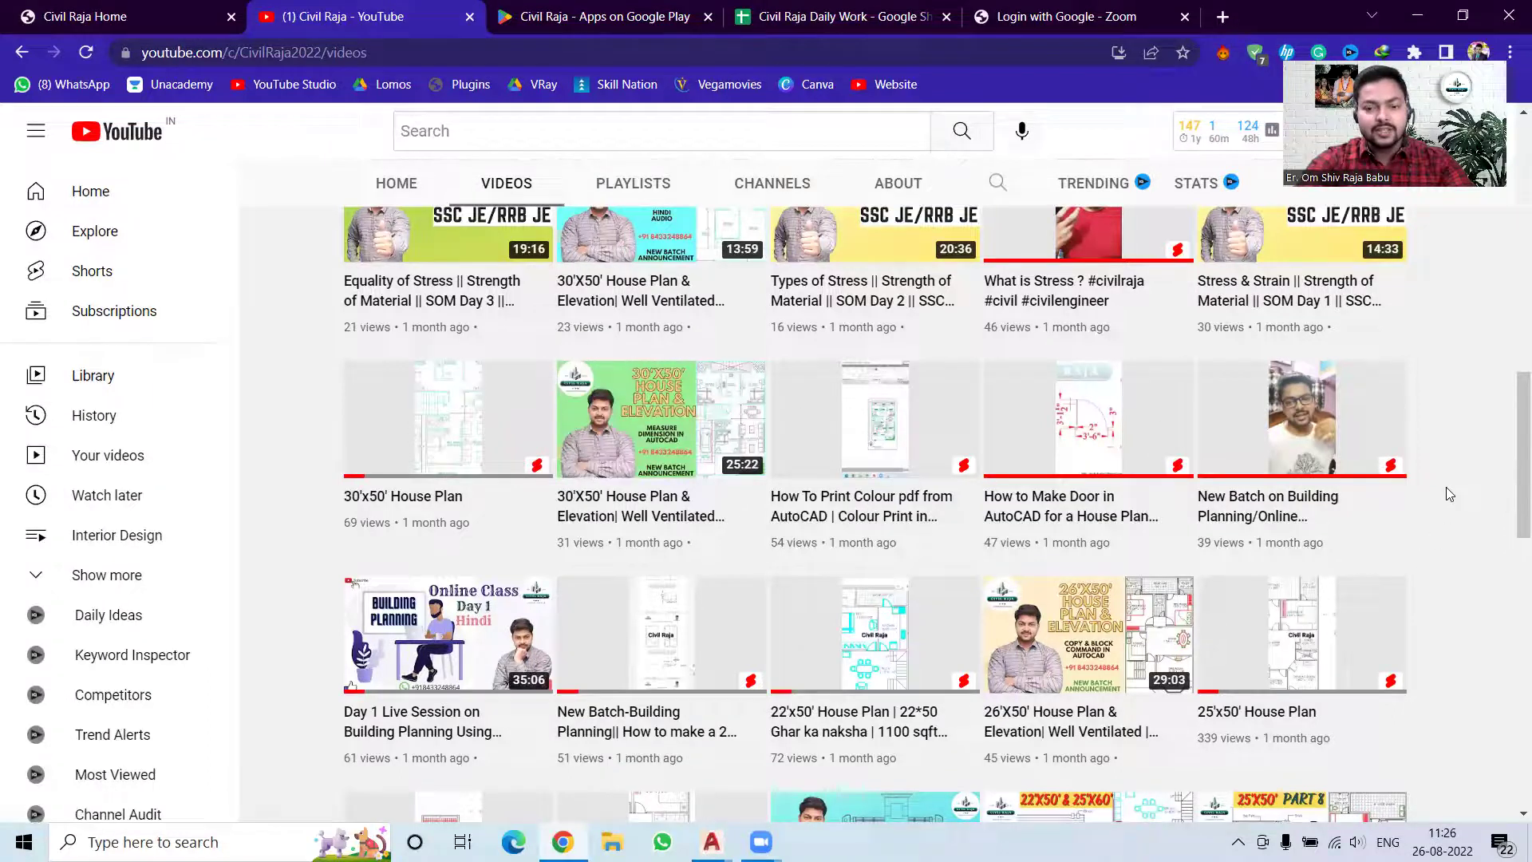
{"action": "scroll", "coordinate": [1446, 487], "scroll_direction": "down", "scroll_amount": 2}
{"action": "scroll", "coordinate": [1449, 479], "scroll_direction": "down", "scroll_amount": 1}
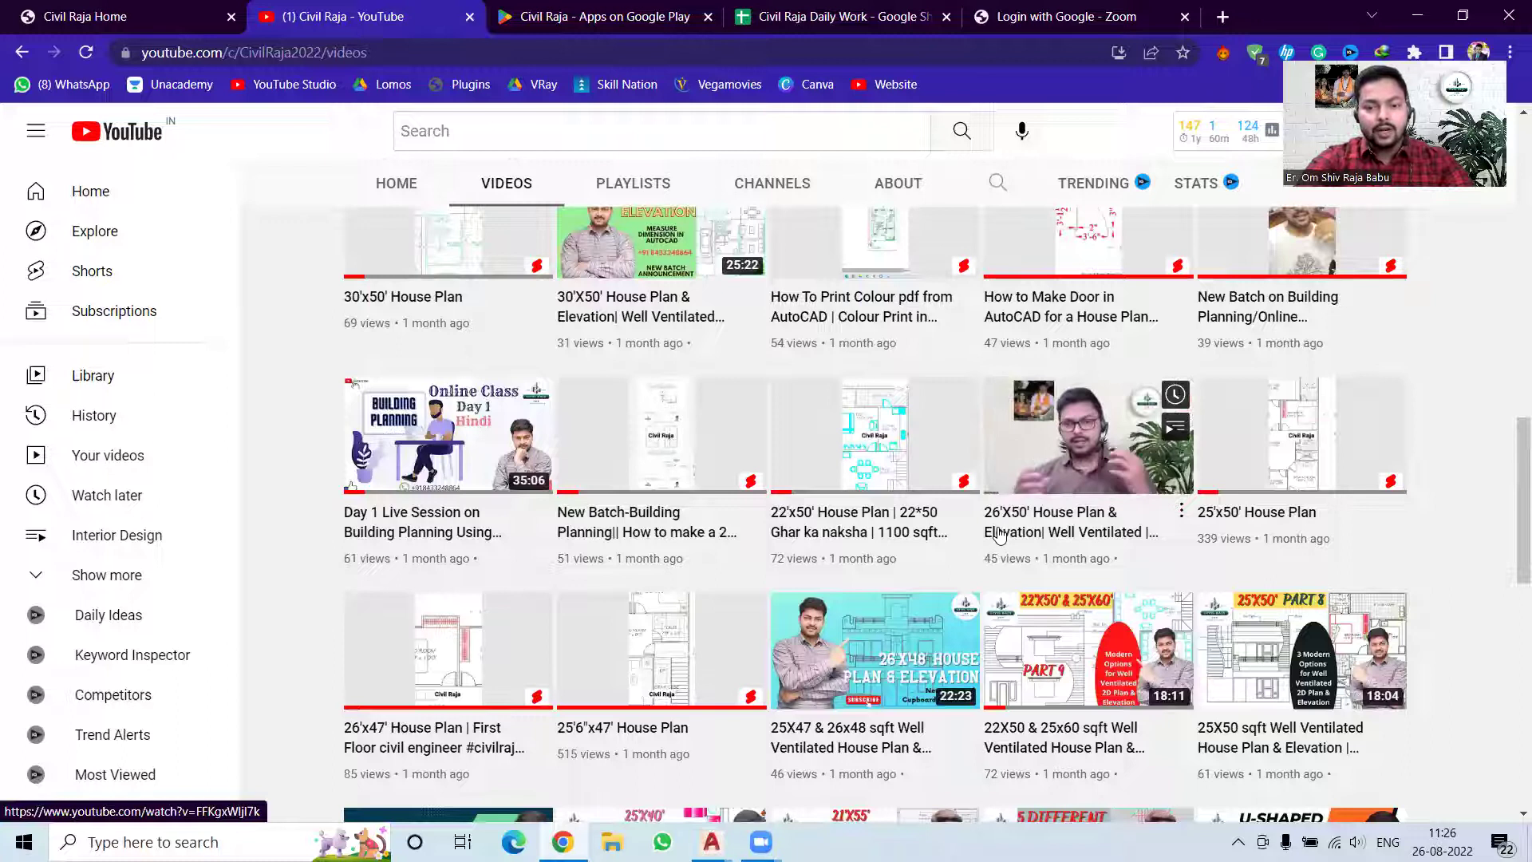
{"action": "mouse_move", "coordinate": [1086, 435]}
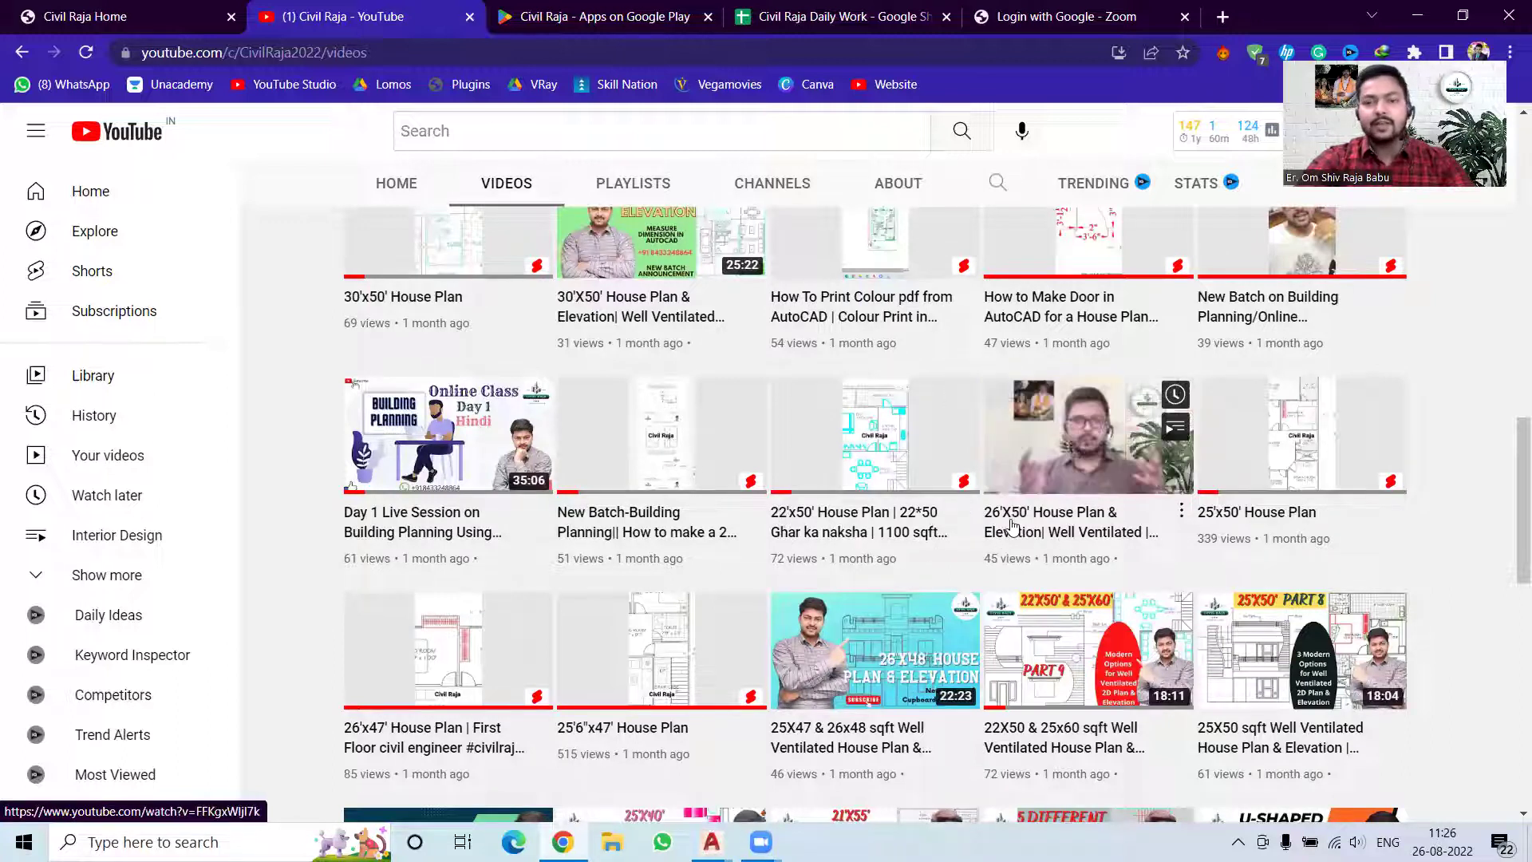
{"action": "scroll", "coordinate": [1028, 415], "scroll_direction": "down", "scroll_amount": 1}
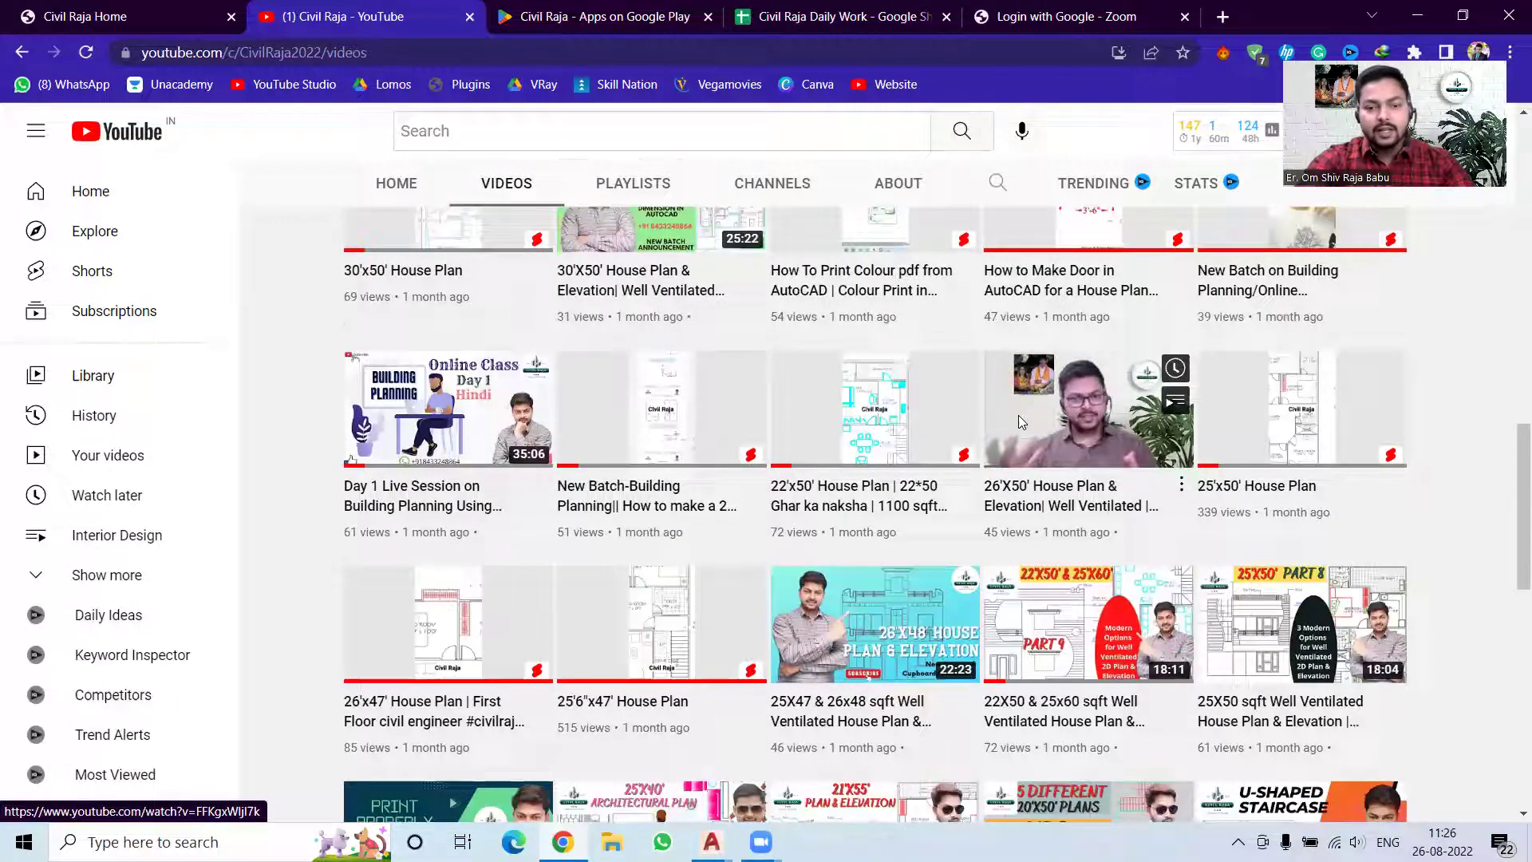
{"action": "scroll", "coordinate": [1018, 415], "scroll_direction": "down", "scroll_amount": 7}
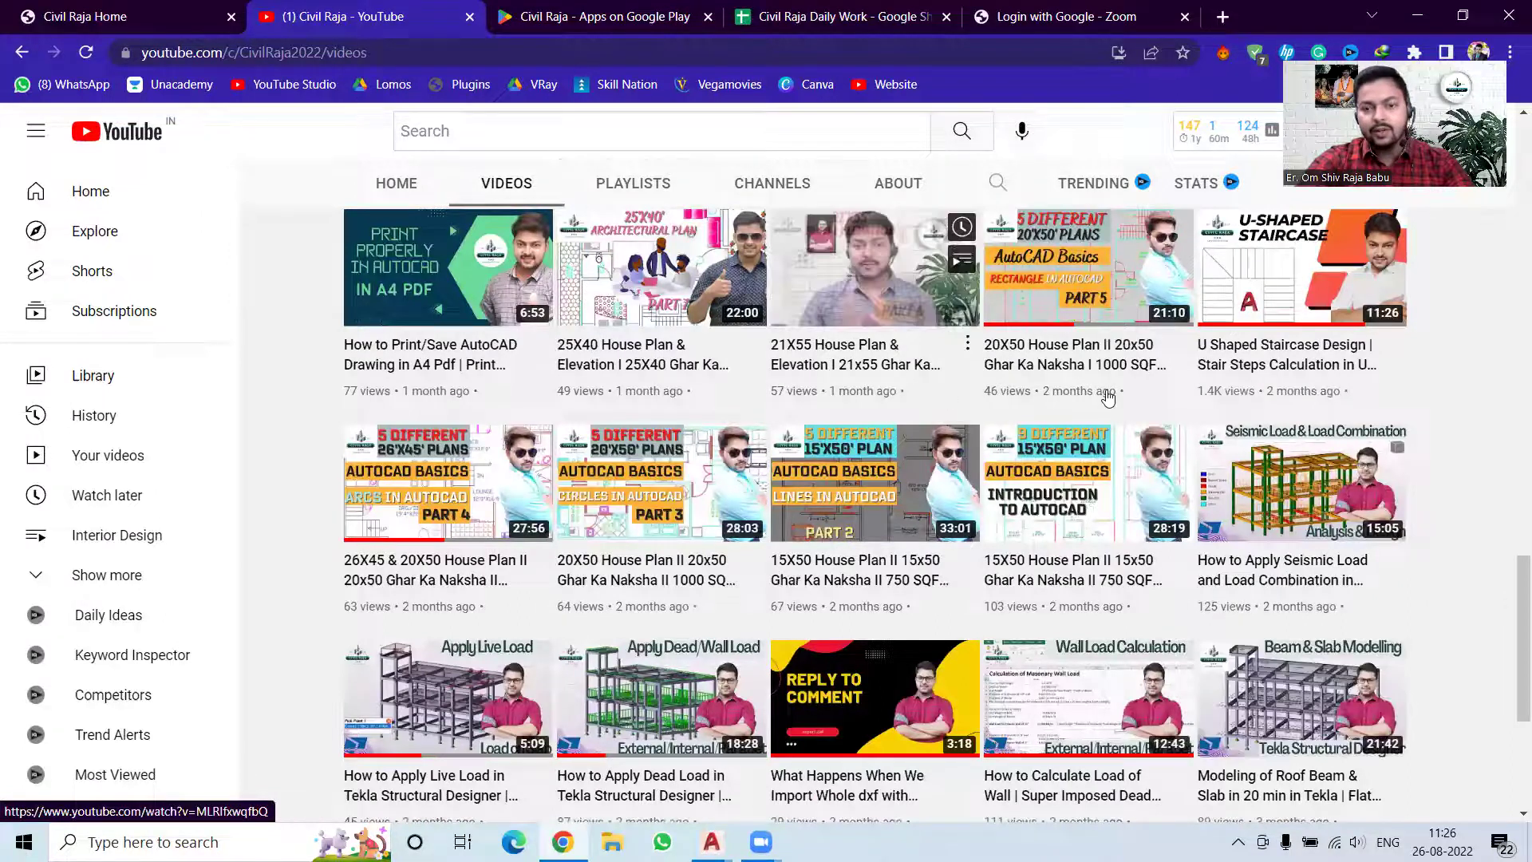
{"action": "mouse_move", "coordinate": [1087, 267]}
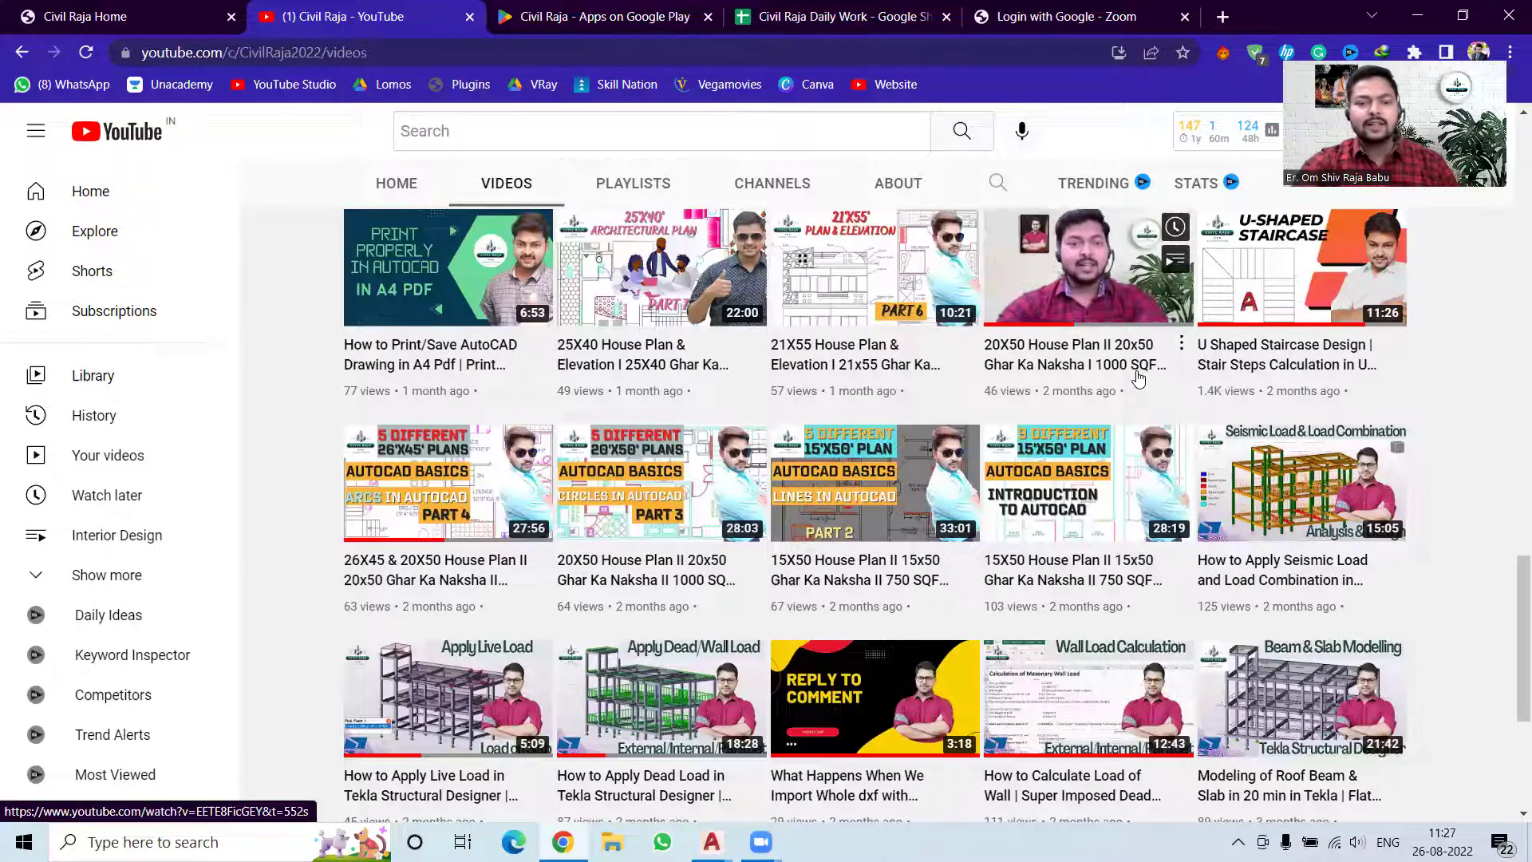
{"action": "scroll", "coordinate": [1129, 375], "scroll_direction": "down", "scroll_amount": 1}
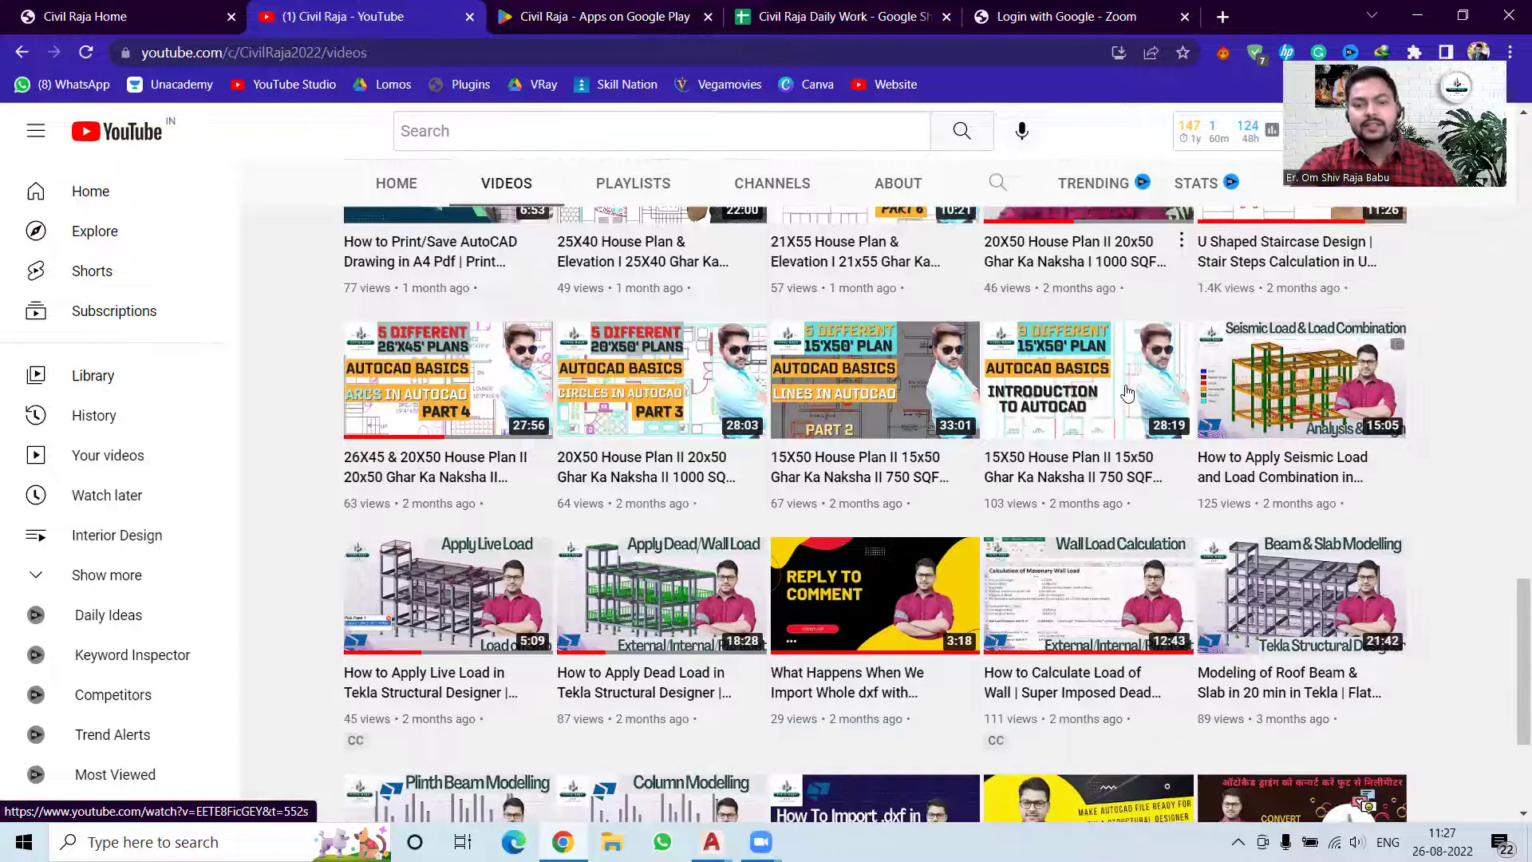
{"action": "scroll", "coordinate": [1122, 406], "scroll_direction": "down", "scroll_amount": 4}
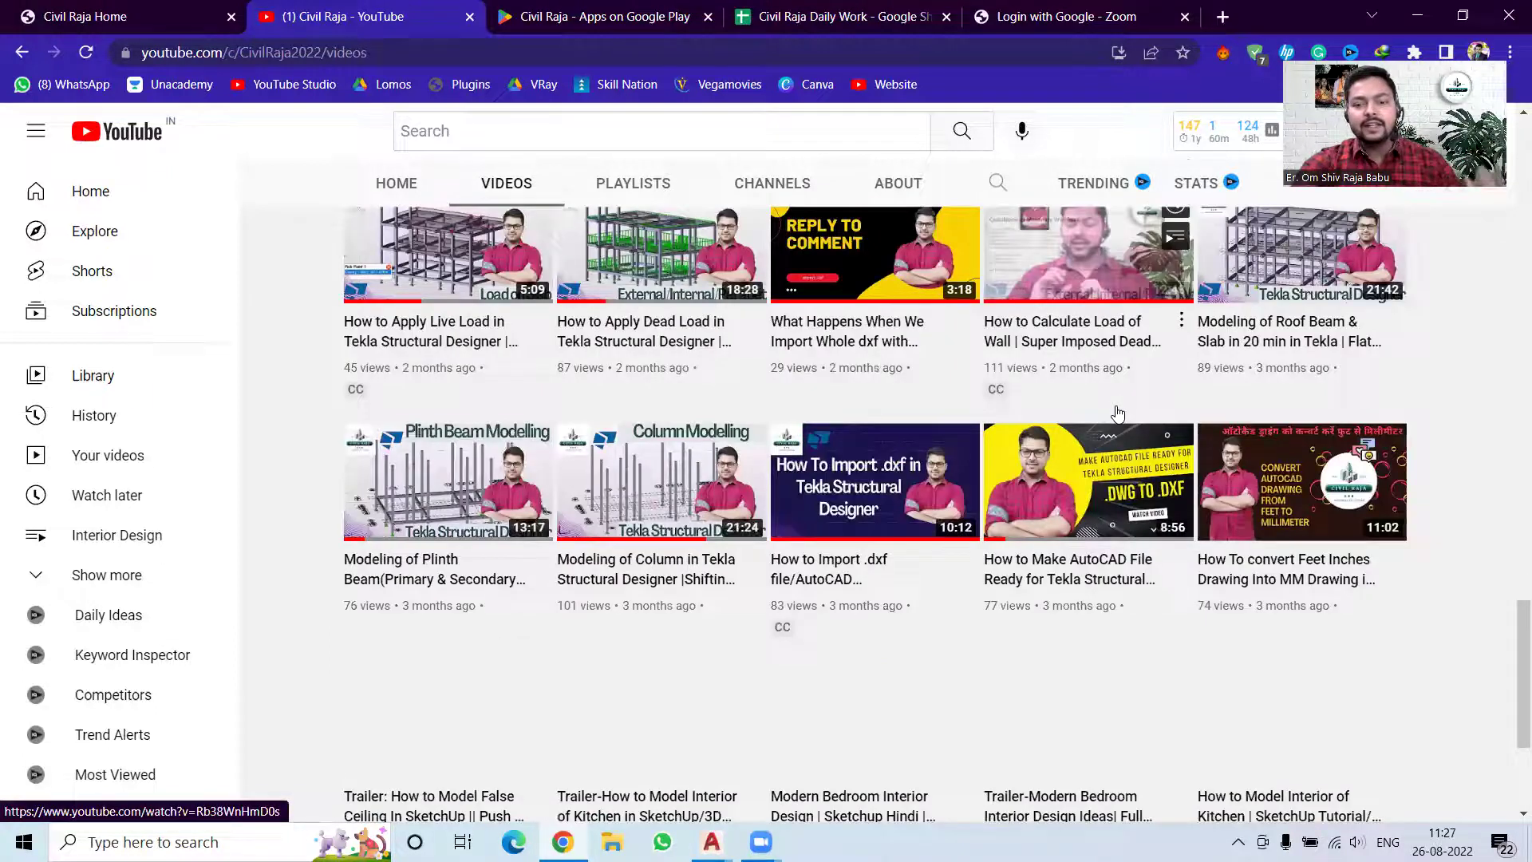
{"action": "scroll", "coordinate": [1116, 412], "scroll_direction": "down", "scroll_amount": 3}
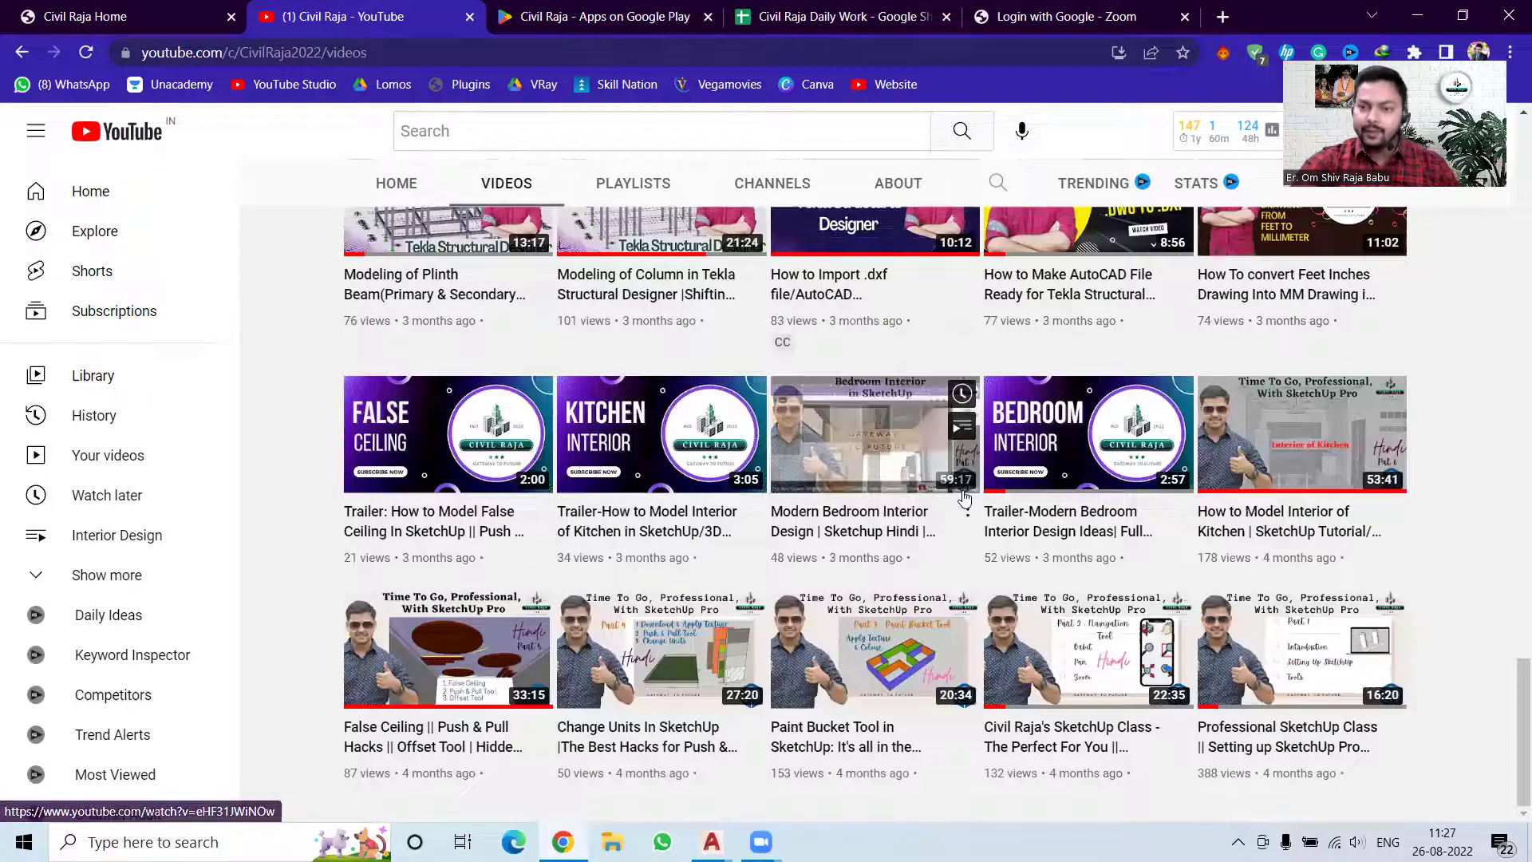
{"action": "scroll", "coordinate": [958, 494], "scroll_direction": "up", "scroll_amount": 4}
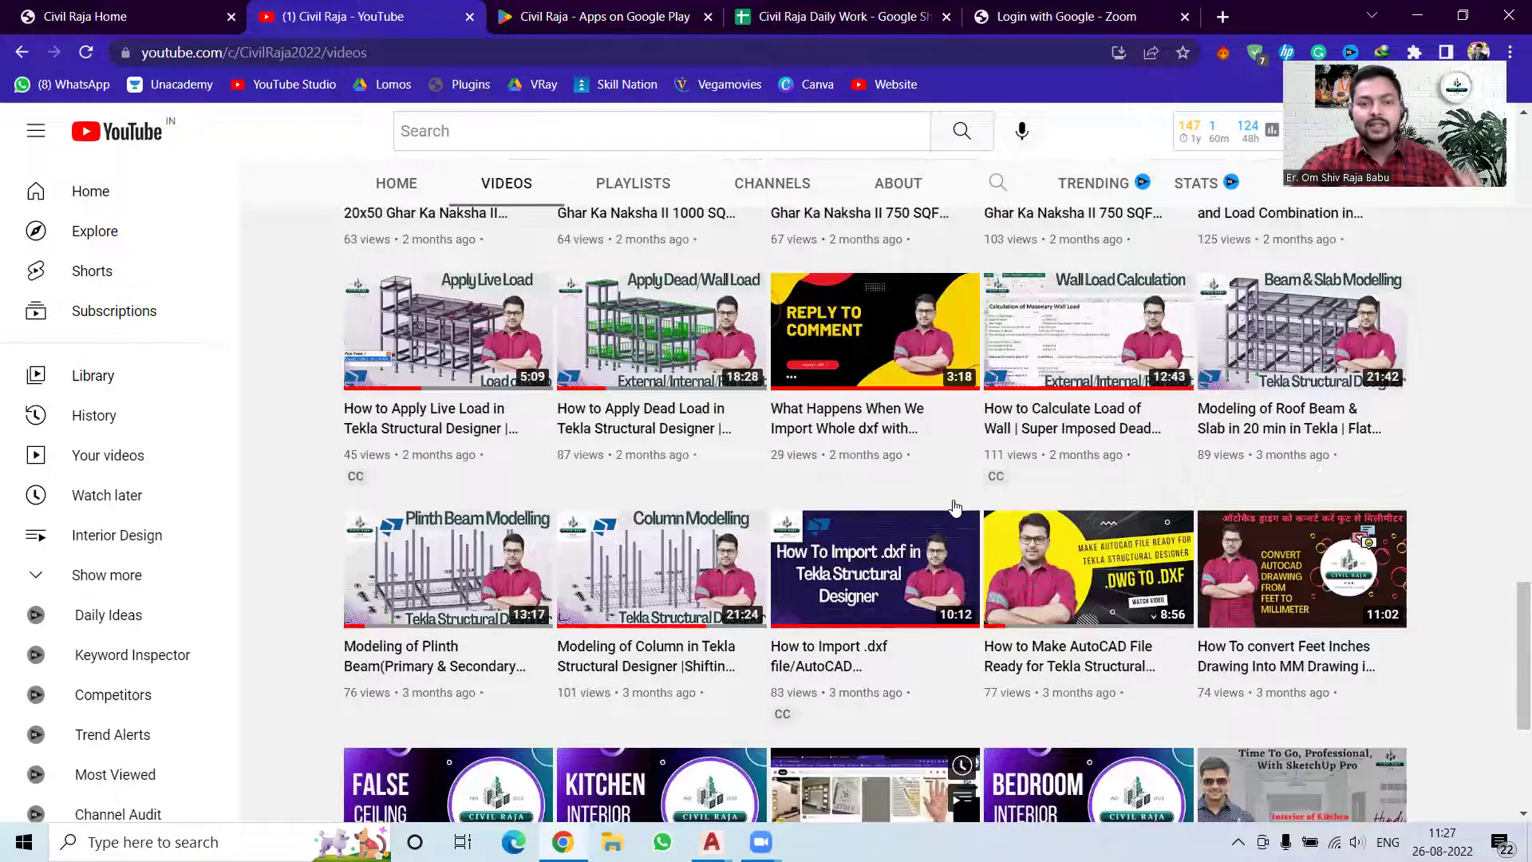
{"action": "scroll", "coordinate": [955, 506], "scroll_direction": "up", "scroll_amount": 12}
{"action": "scroll", "coordinate": [933, 517], "scroll_direction": "up", "scroll_amount": 8}
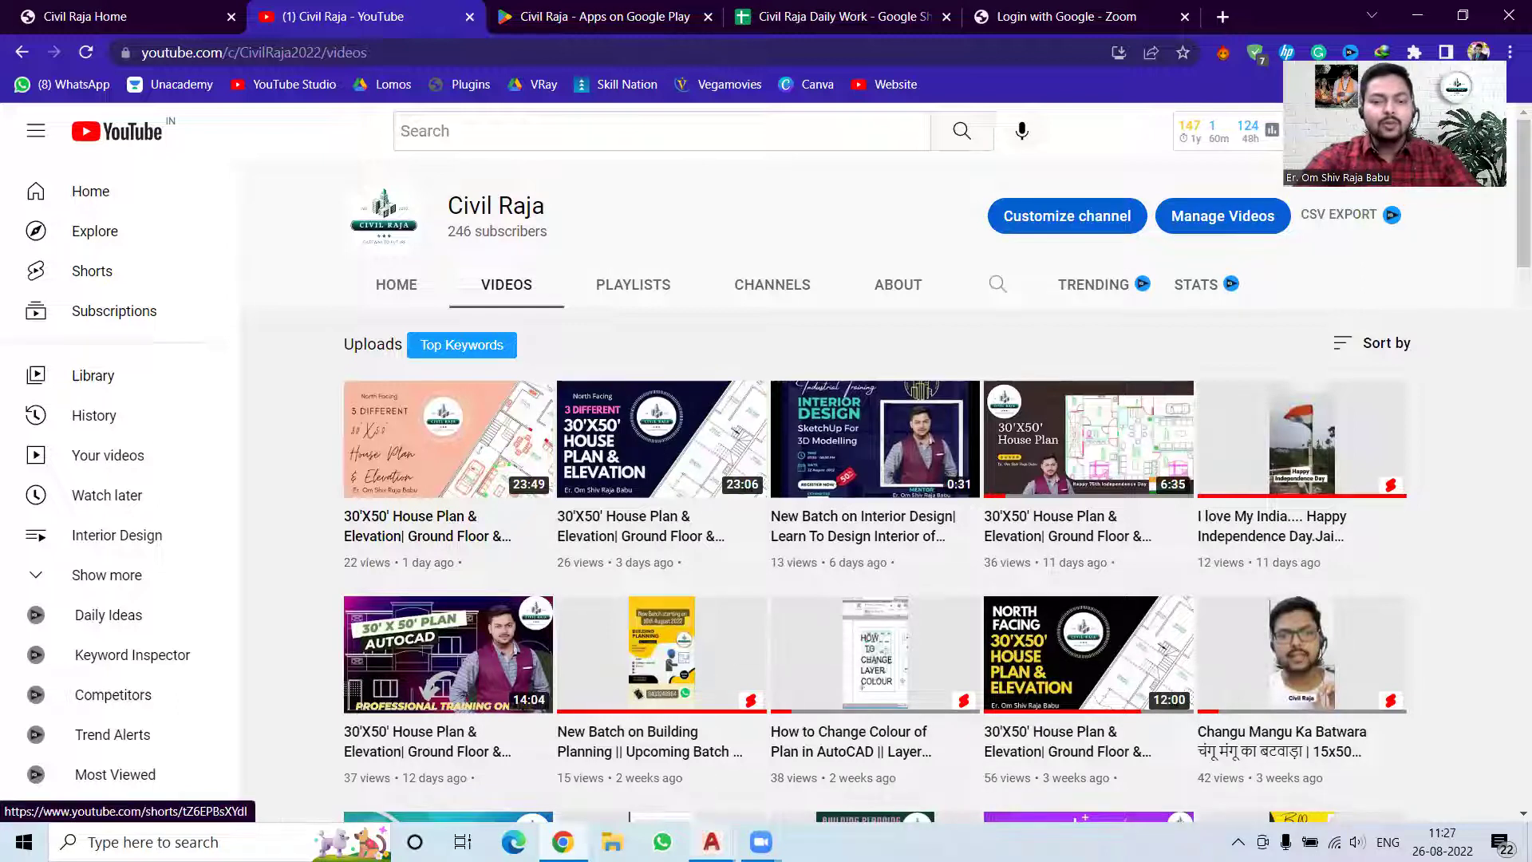
{"action": "mouse_move", "coordinate": [711, 841]}
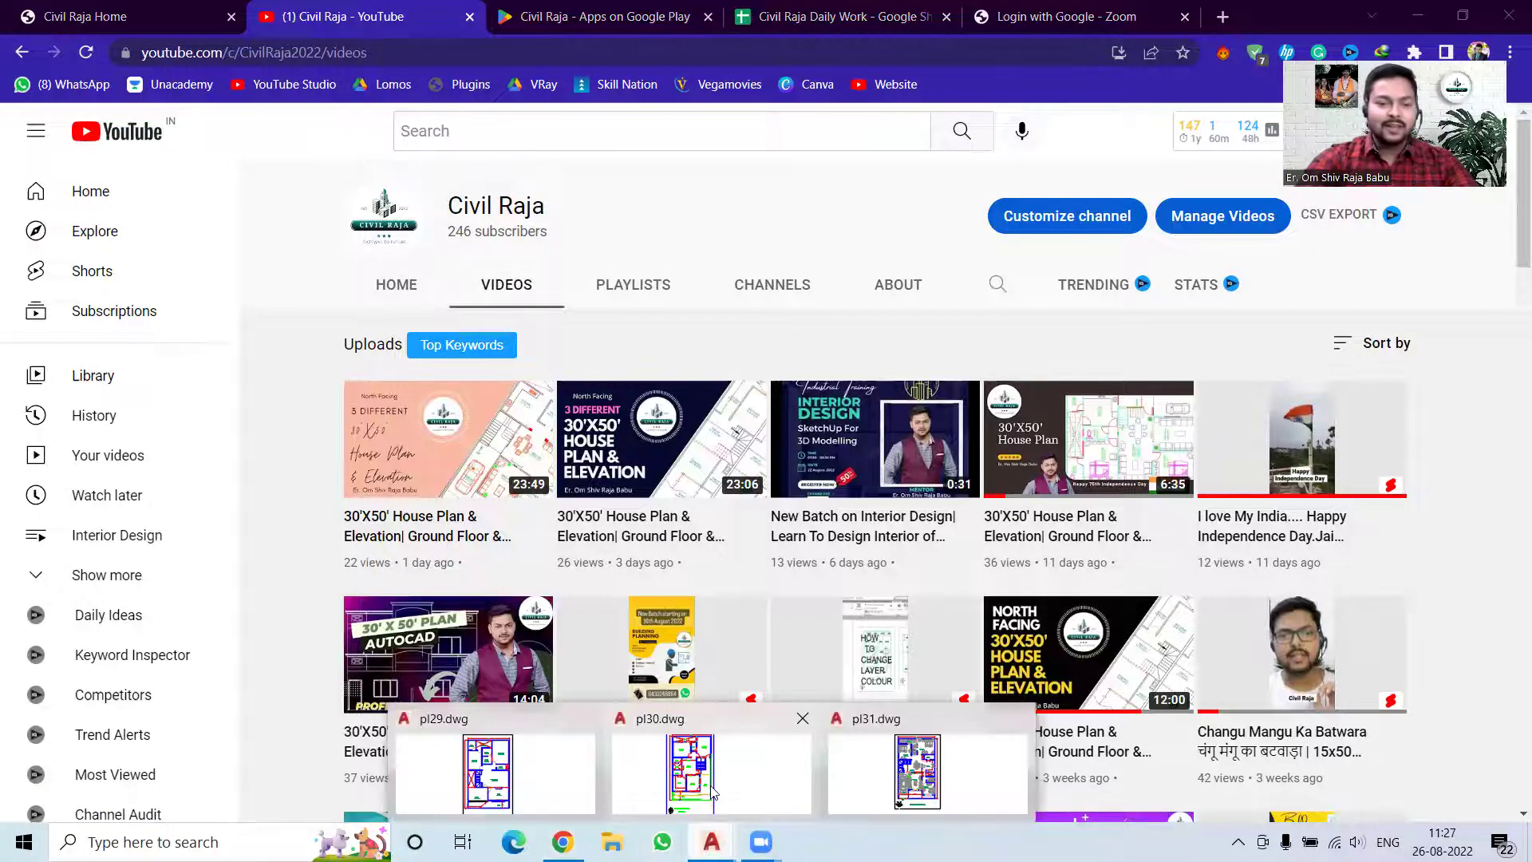
Bring pl30 forward and zoom over the kitchen and drawing hall, ending on the lawn and title.
{"action": "left_click", "coordinate": [713, 791]}
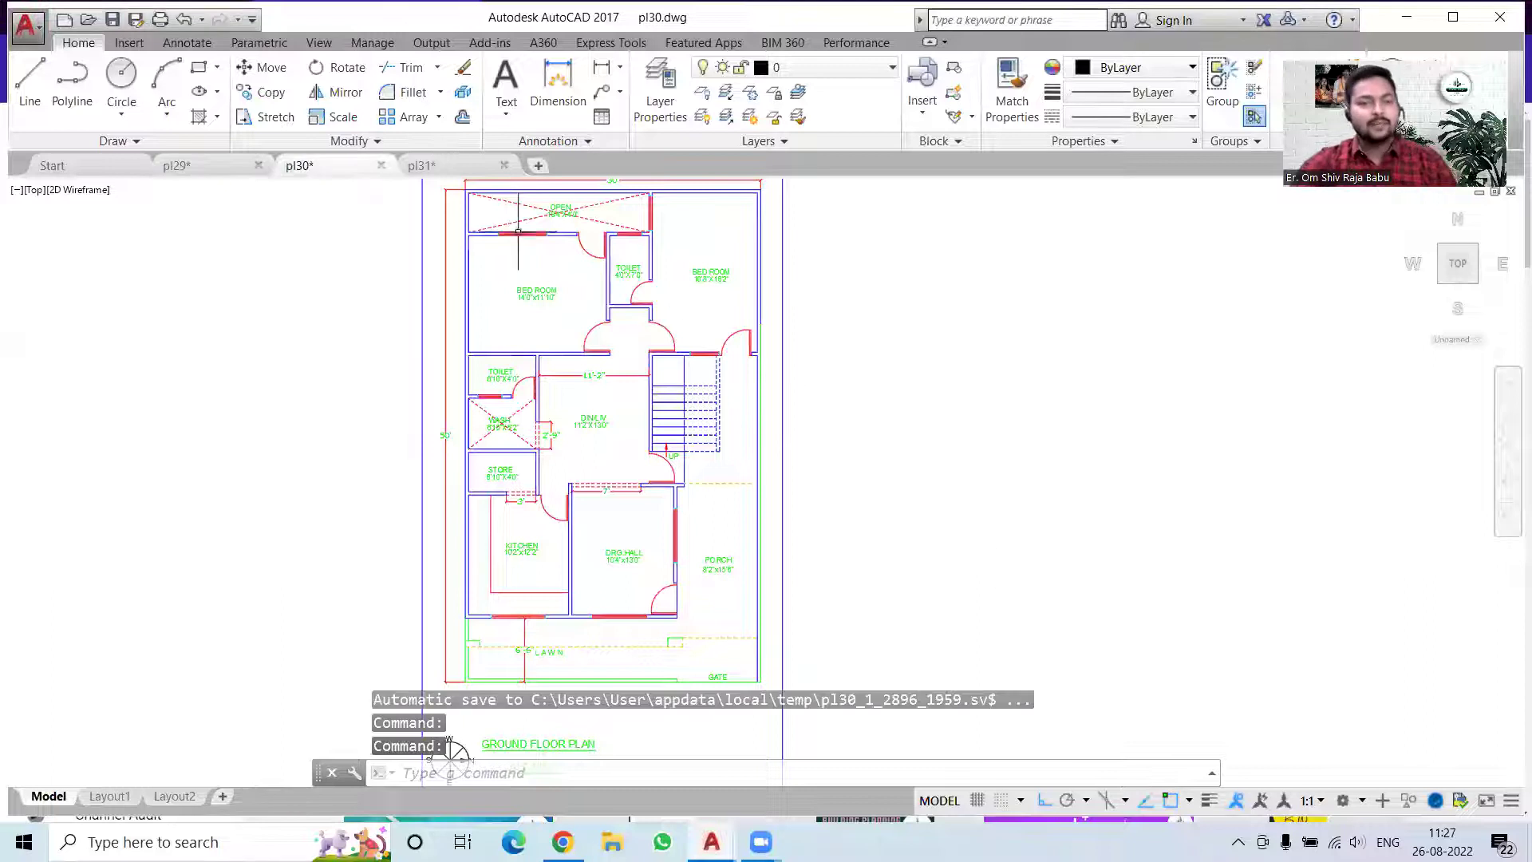
{"action": "scroll", "coordinate": [891, 439], "scroll_direction": "down", "scroll_amount": 2}
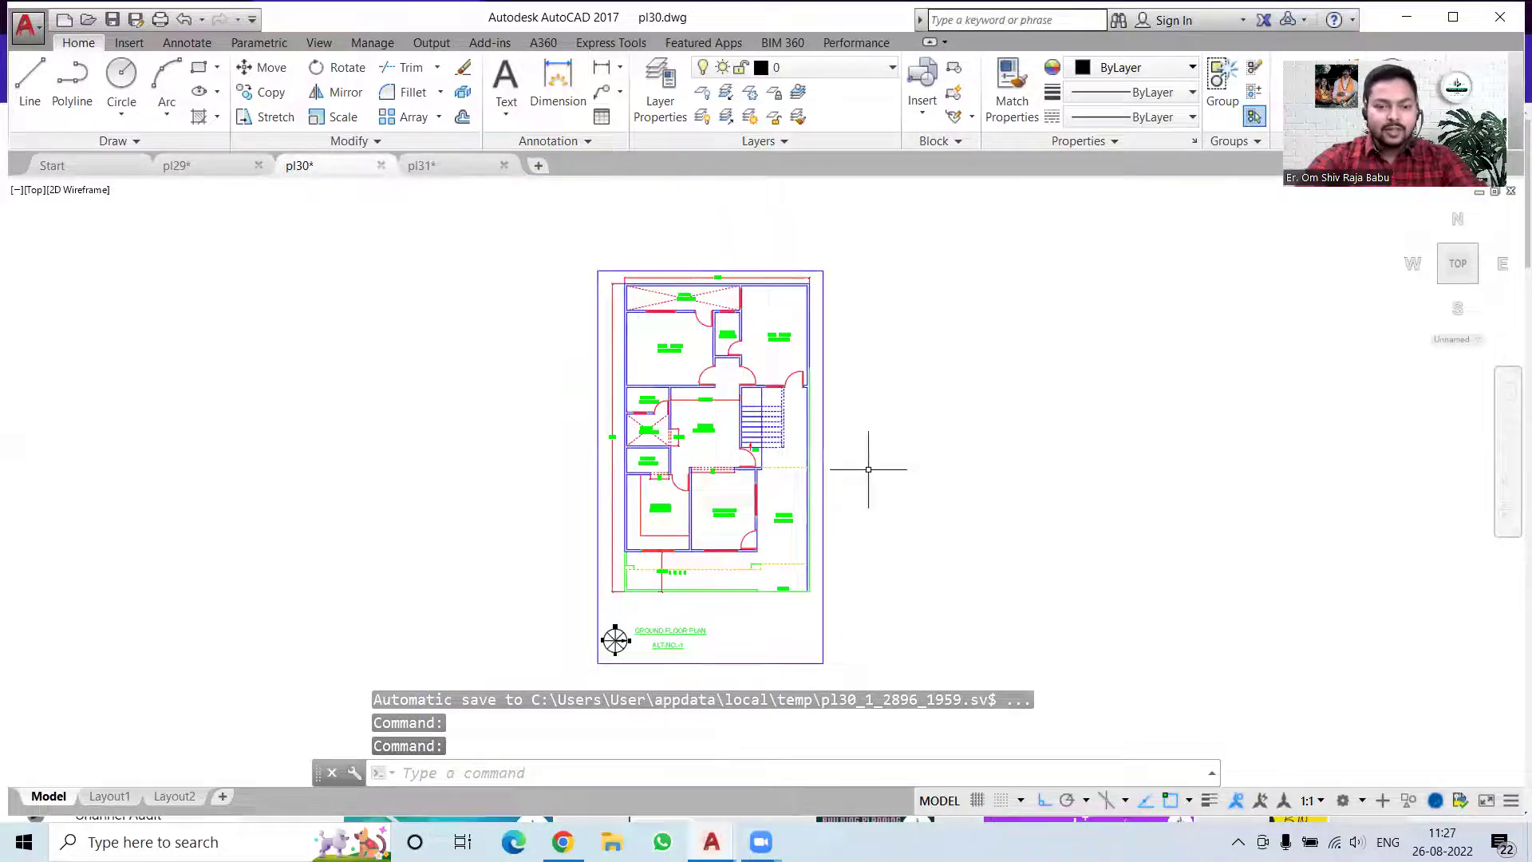
{"action": "scroll", "coordinate": [780, 513], "scroll_direction": "up", "scroll_amount": 2}
{"action": "scroll", "coordinate": [742, 558], "scroll_direction": "down", "scroll_amount": 2}
{"action": "scroll", "coordinate": [626, 670], "scroll_direction": "up", "scroll_amount": 5}
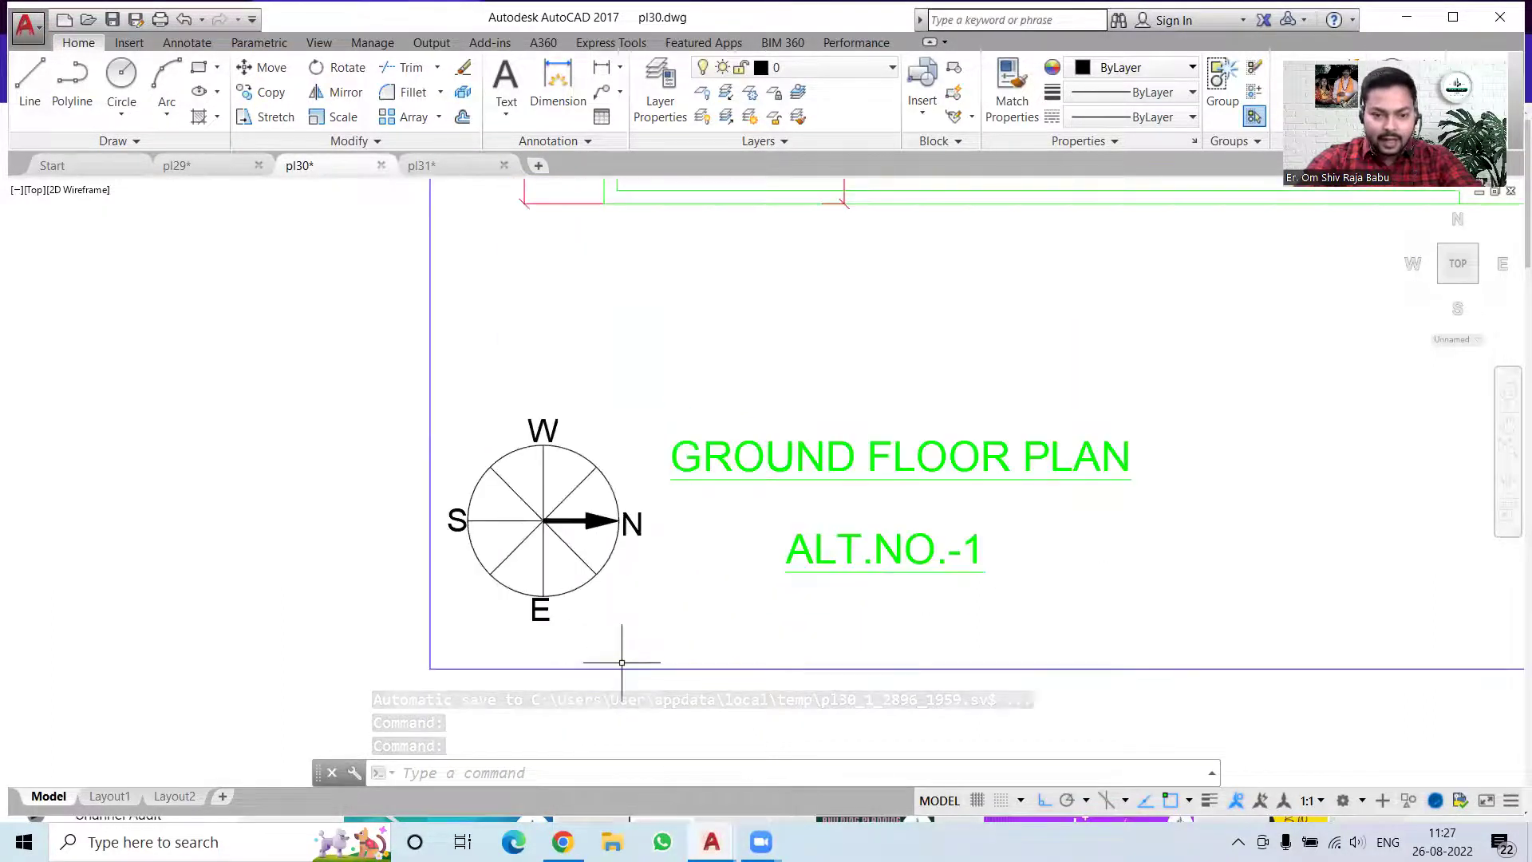
{"action": "scroll", "coordinate": [420, 563], "scroll_direction": "down", "scroll_amount": 4}
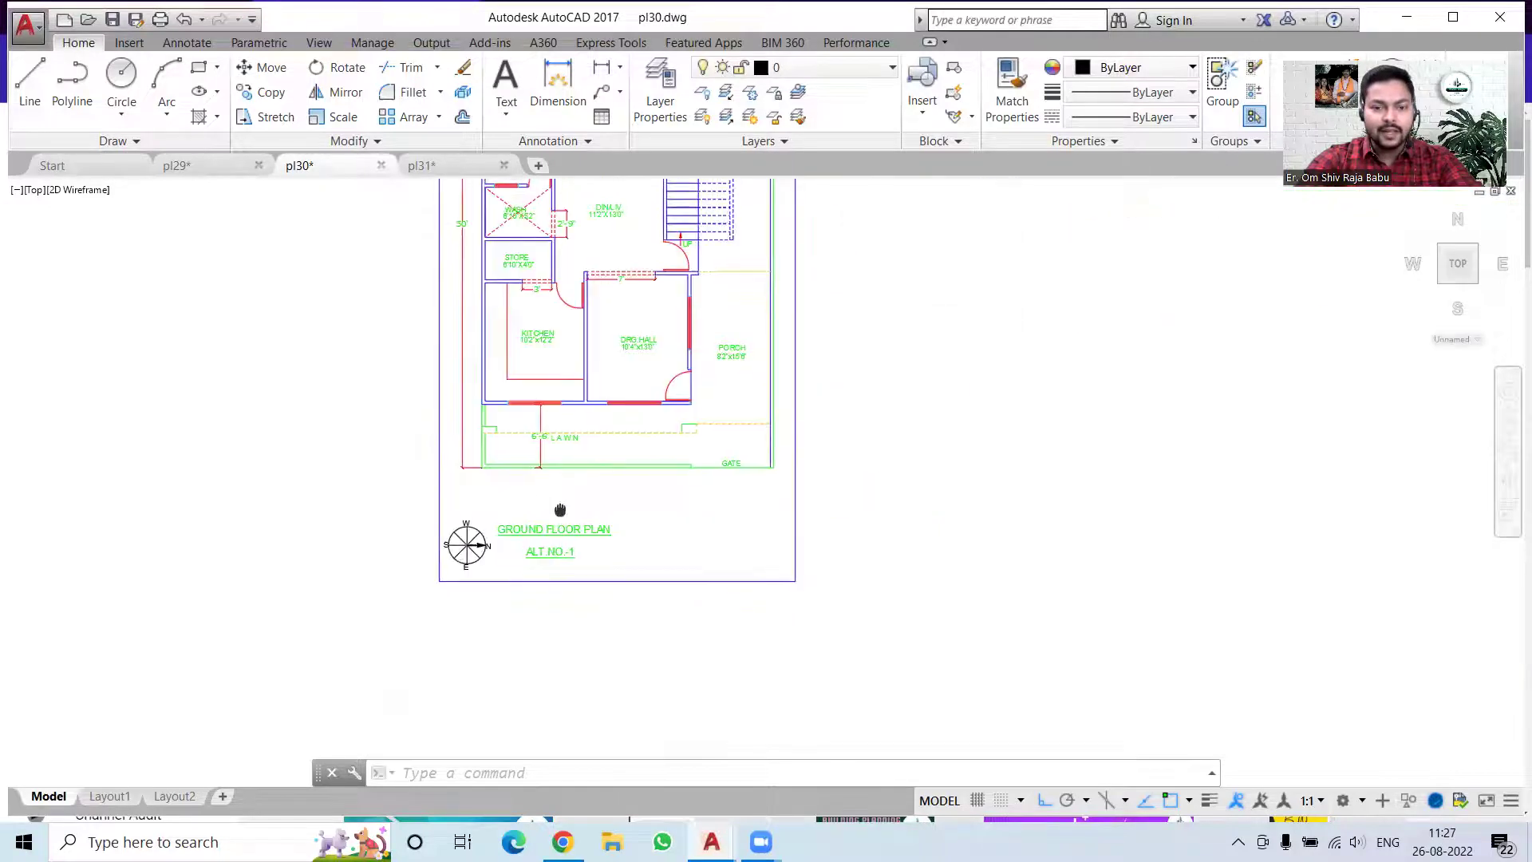
{"action": "scroll", "coordinate": [558, 505], "scroll_direction": "down", "scroll_amount": 1}
{"action": "scroll", "coordinate": [838, 393], "scroll_direction": "up", "scroll_amount": 1}
{"action": "scroll", "coordinate": [795, 391], "scroll_direction": "up", "scroll_amount": 2}
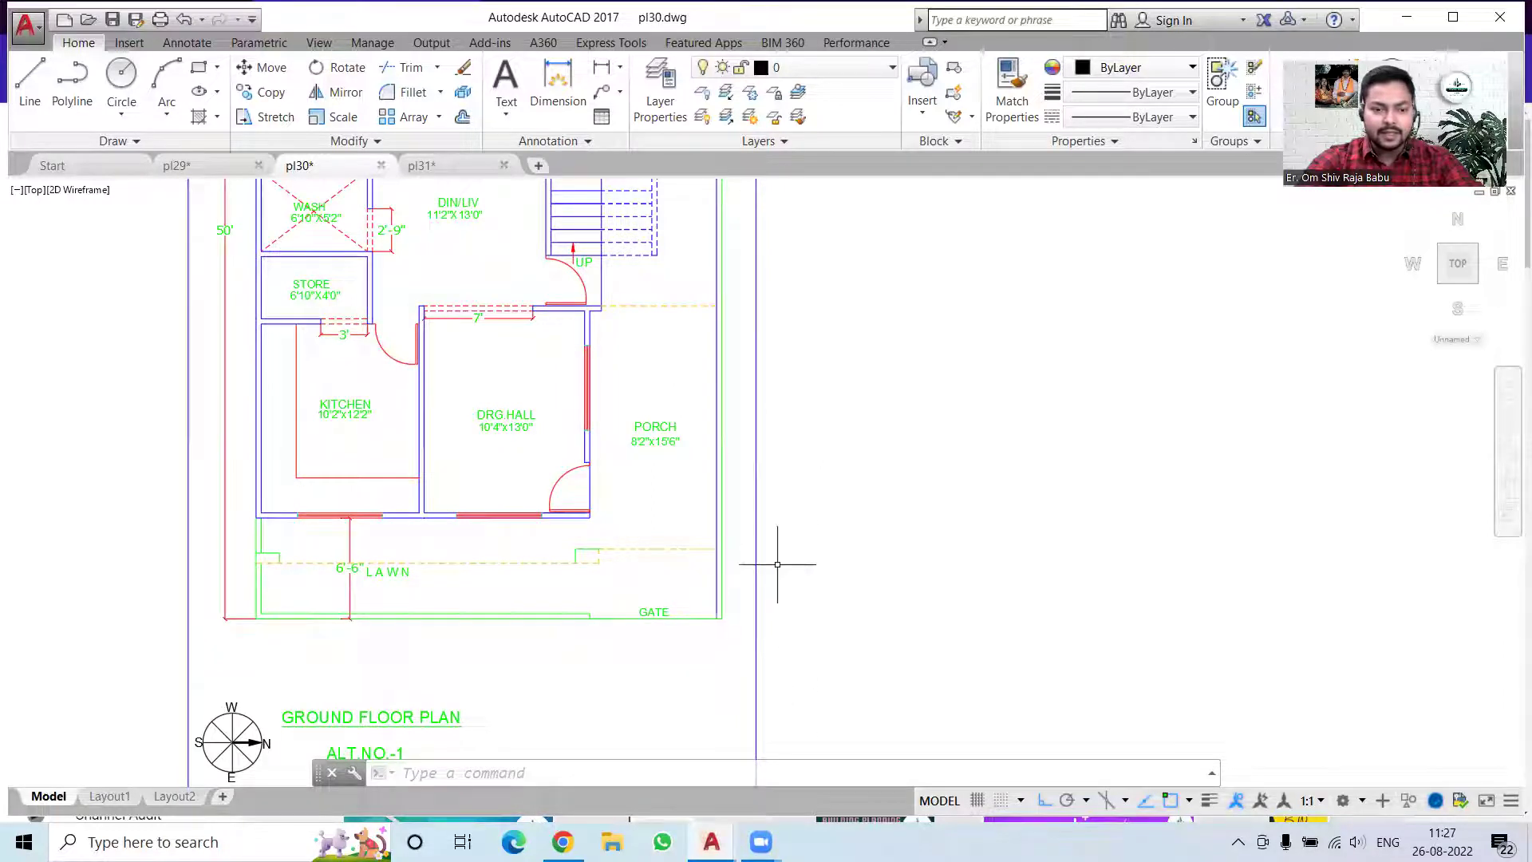
{"action": "scroll", "coordinate": [777, 564], "scroll_direction": "up", "scroll_amount": 1}
{"action": "scroll", "coordinate": [772, 578], "scroll_direction": "up", "scroll_amount": 1}
{"action": "scroll", "coordinate": [710, 597], "scroll_direction": "down", "scroll_amount": 2}
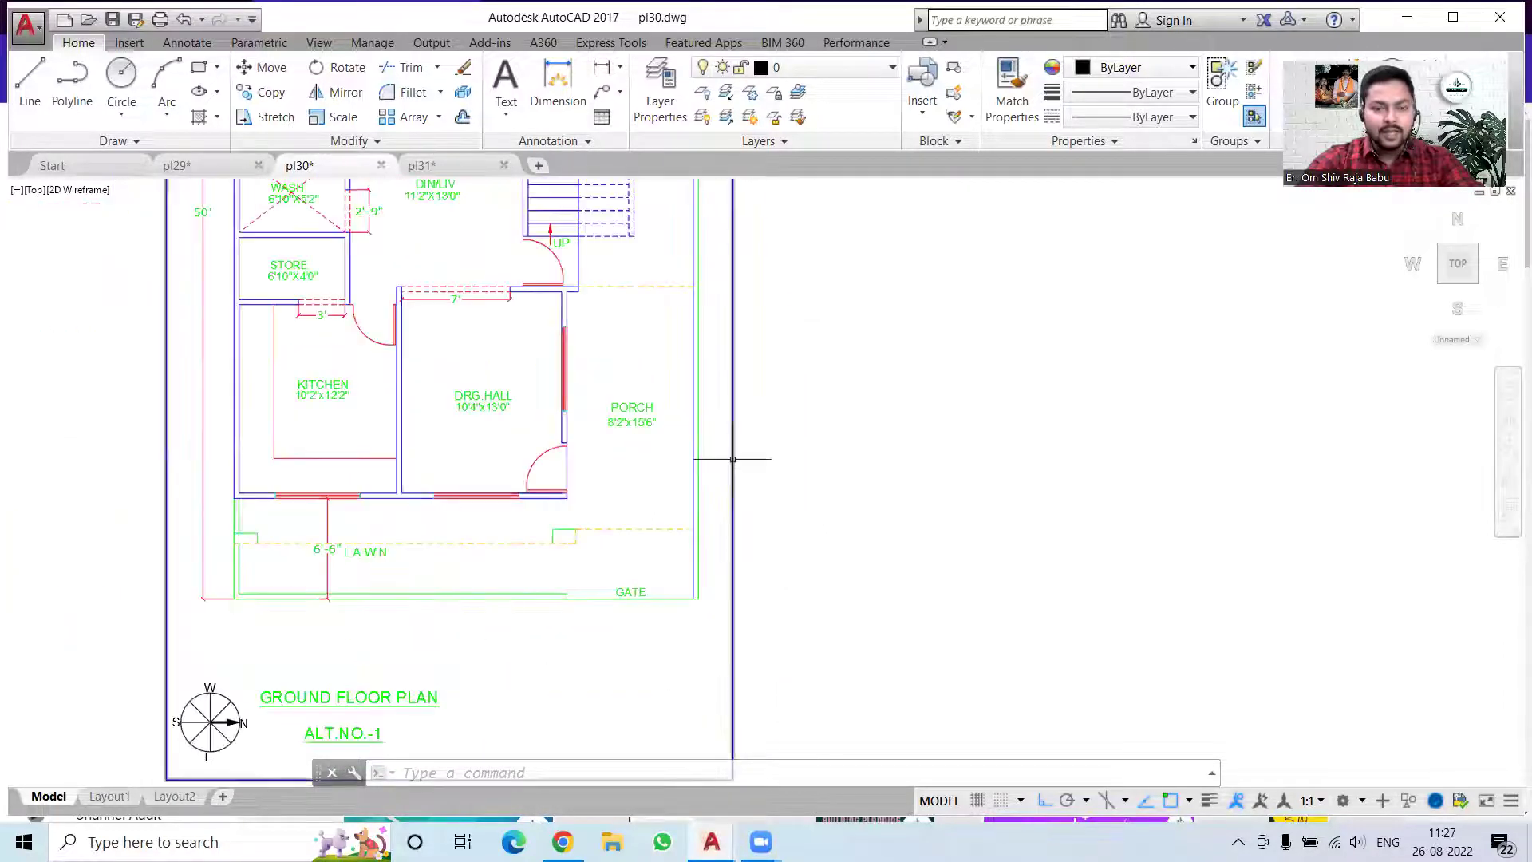
{"action": "mouse_move", "coordinate": [657, 513]}
{"action": "middle_mouse_down"}
{"action": "mouse_move", "coordinate": [696, 438]}
{"action": "mouse_move", "coordinate": [696, 452]}
{"action": "middle_mouse_up"}
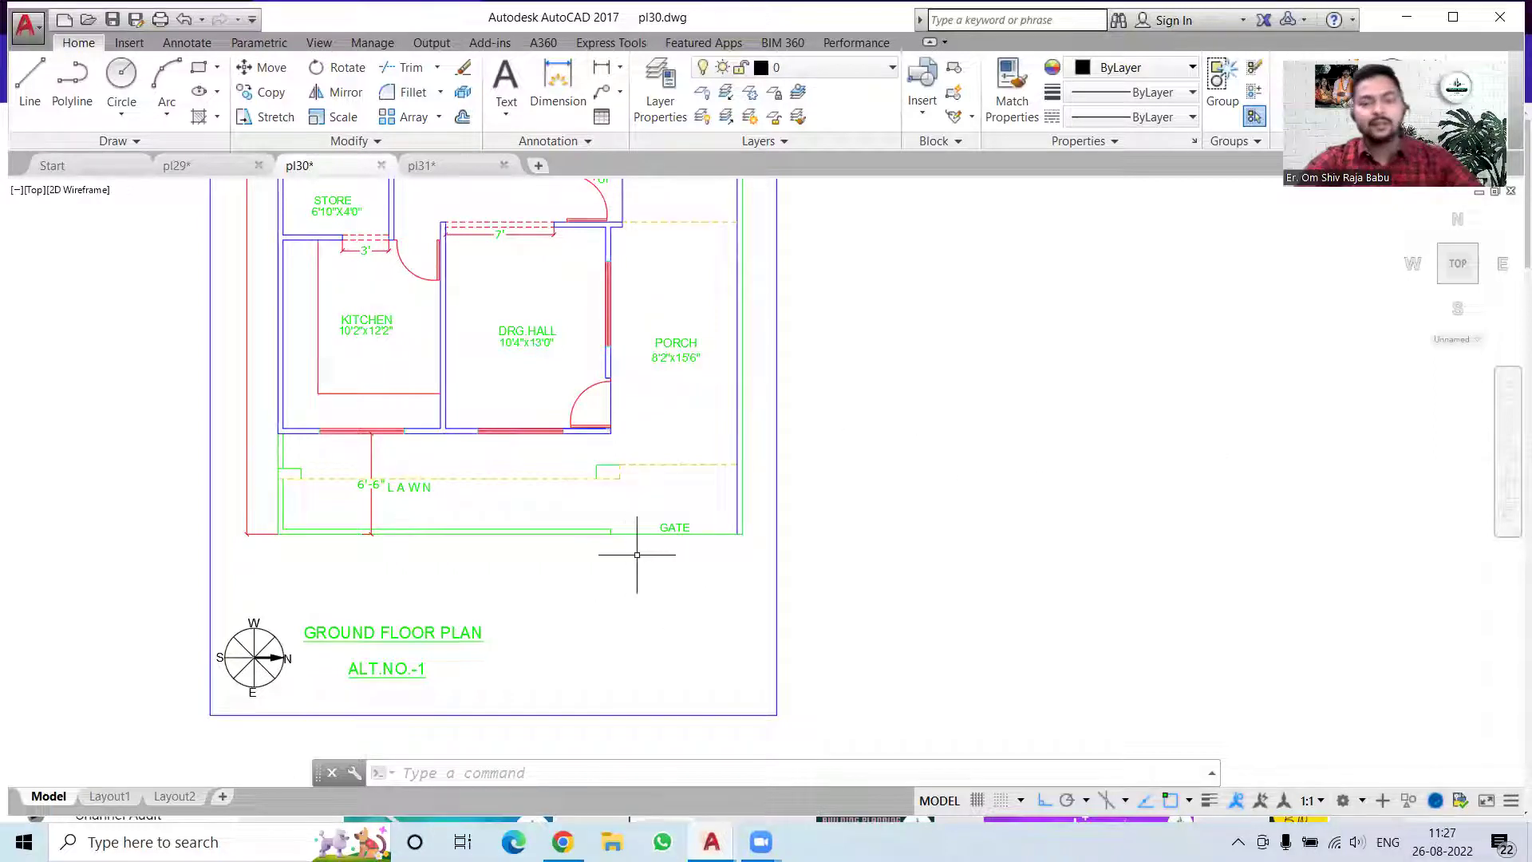
Survey pl30's store, wash, DIN/LIV, stairs, bedrooms and lawn, then zoom around the 10'4"x13'0" drawing hall.
{"action": "scroll", "coordinate": [601, 515], "scroll_direction": "up", "scroll_amount": 2}
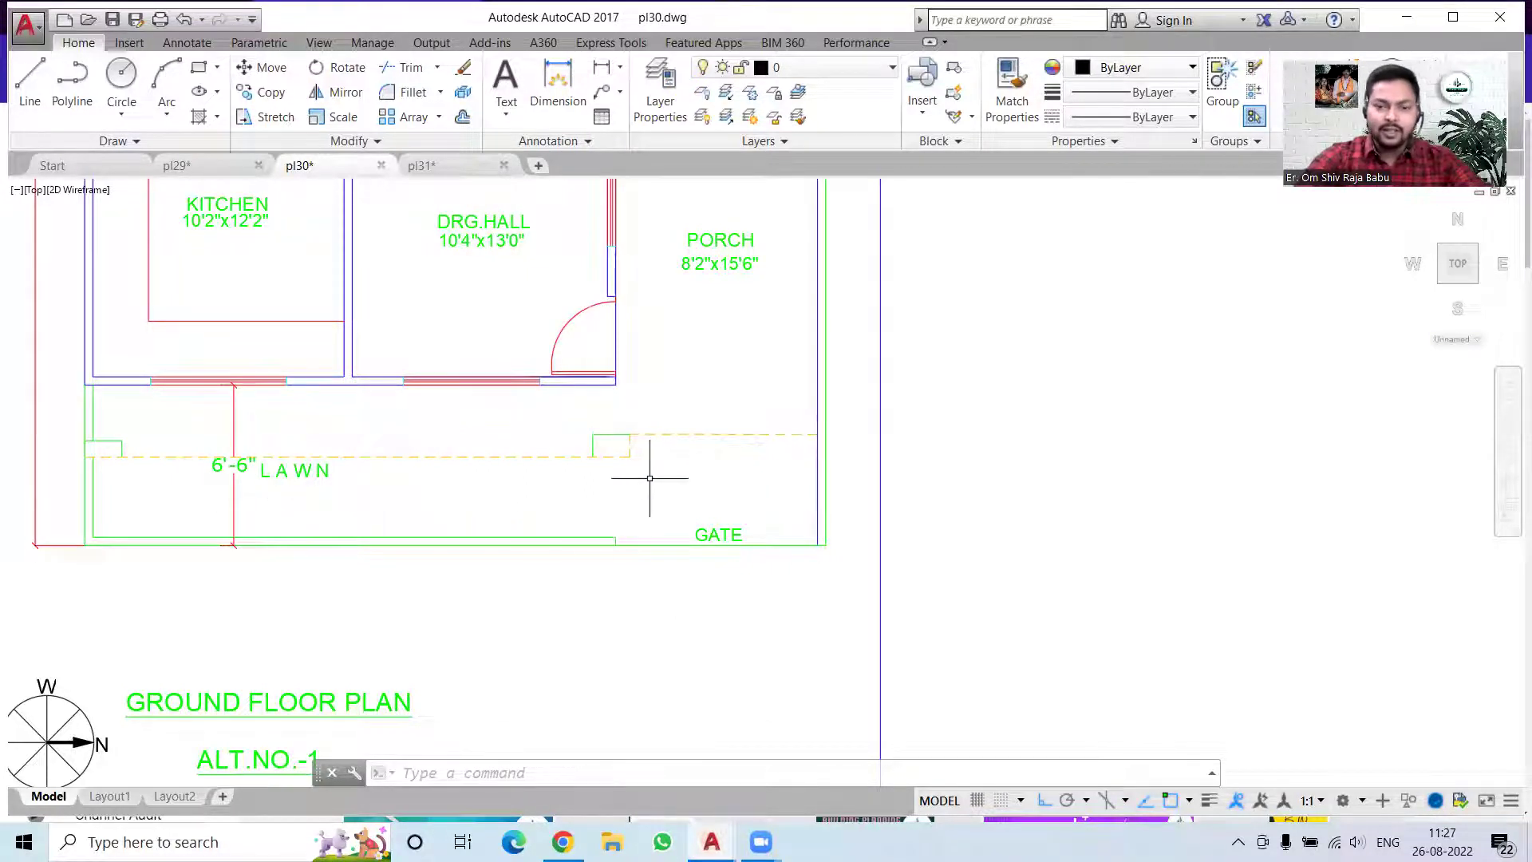
{"action": "middle_click_drag", "start_coordinate": [649, 481], "coordinate": [636, 646]}
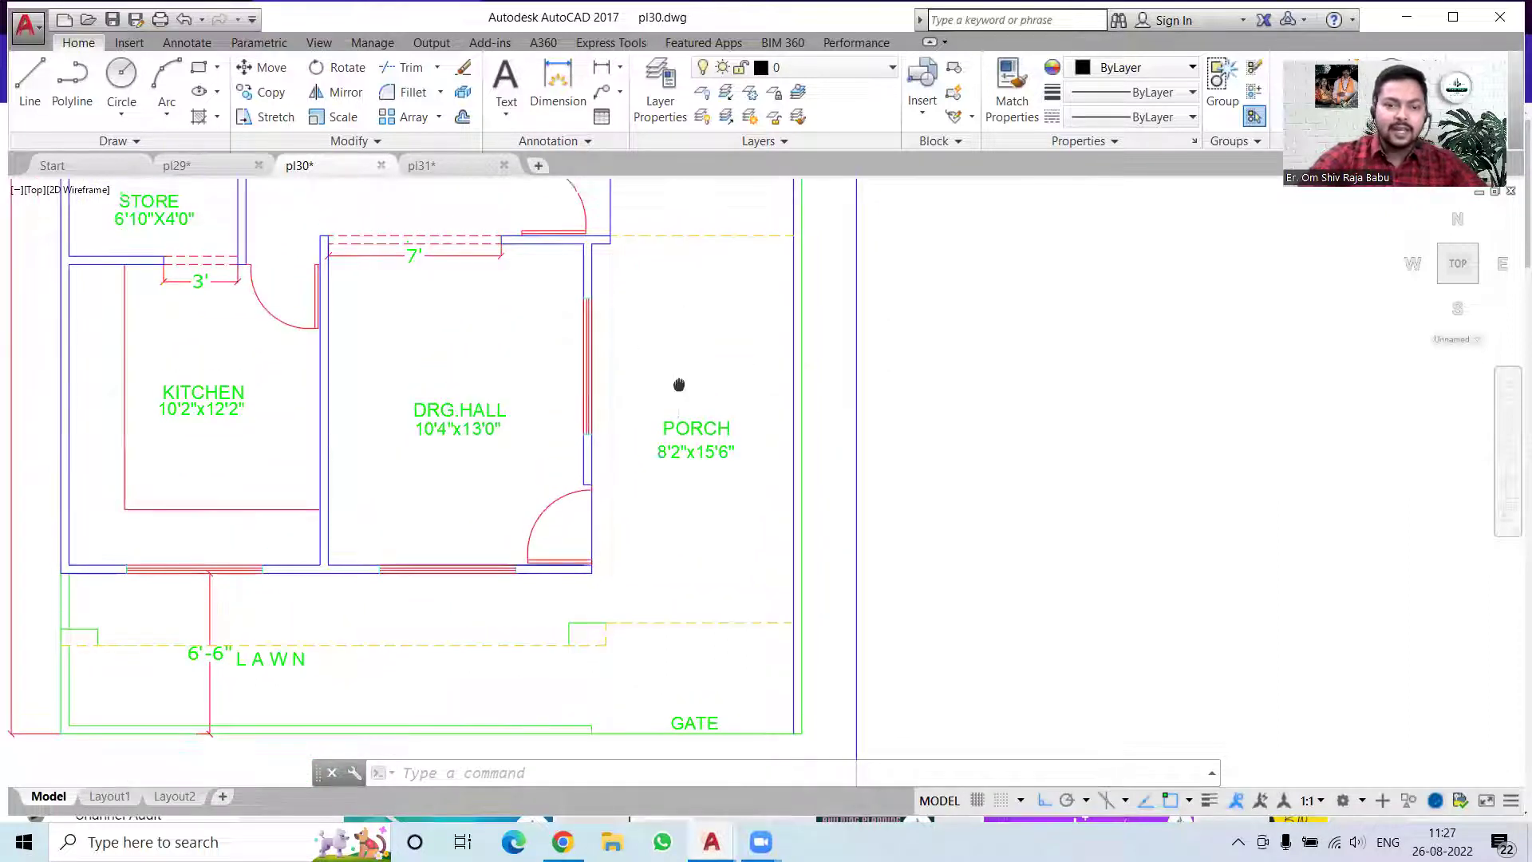
{"action": "middle_click_drag", "start_coordinate": [671, 359], "coordinate": [667, 506]}
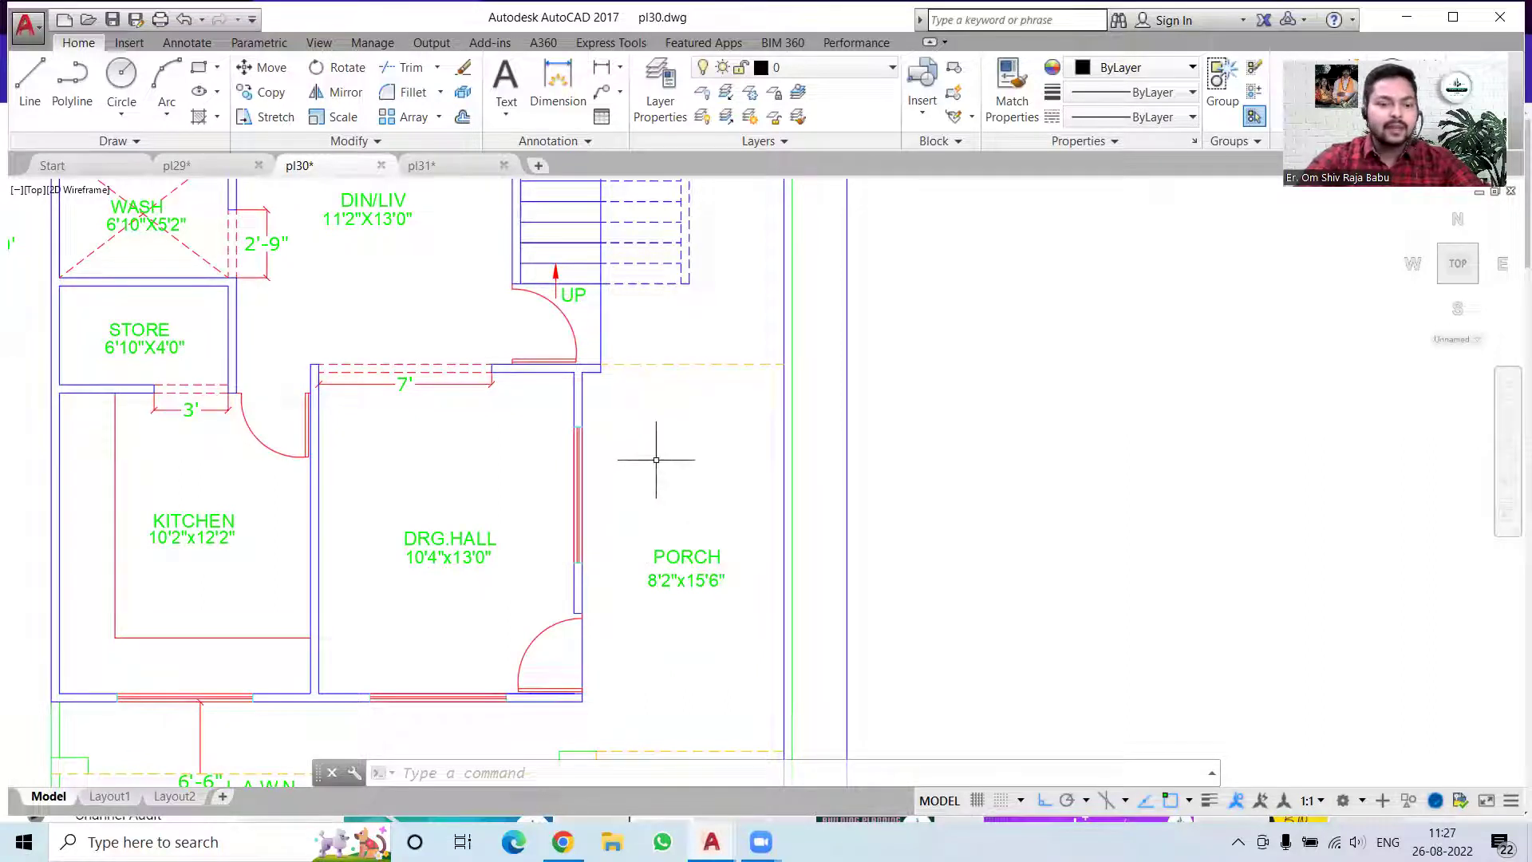
{"action": "middle_click_drag", "start_coordinate": [659, 488], "coordinate": [584, 586]}
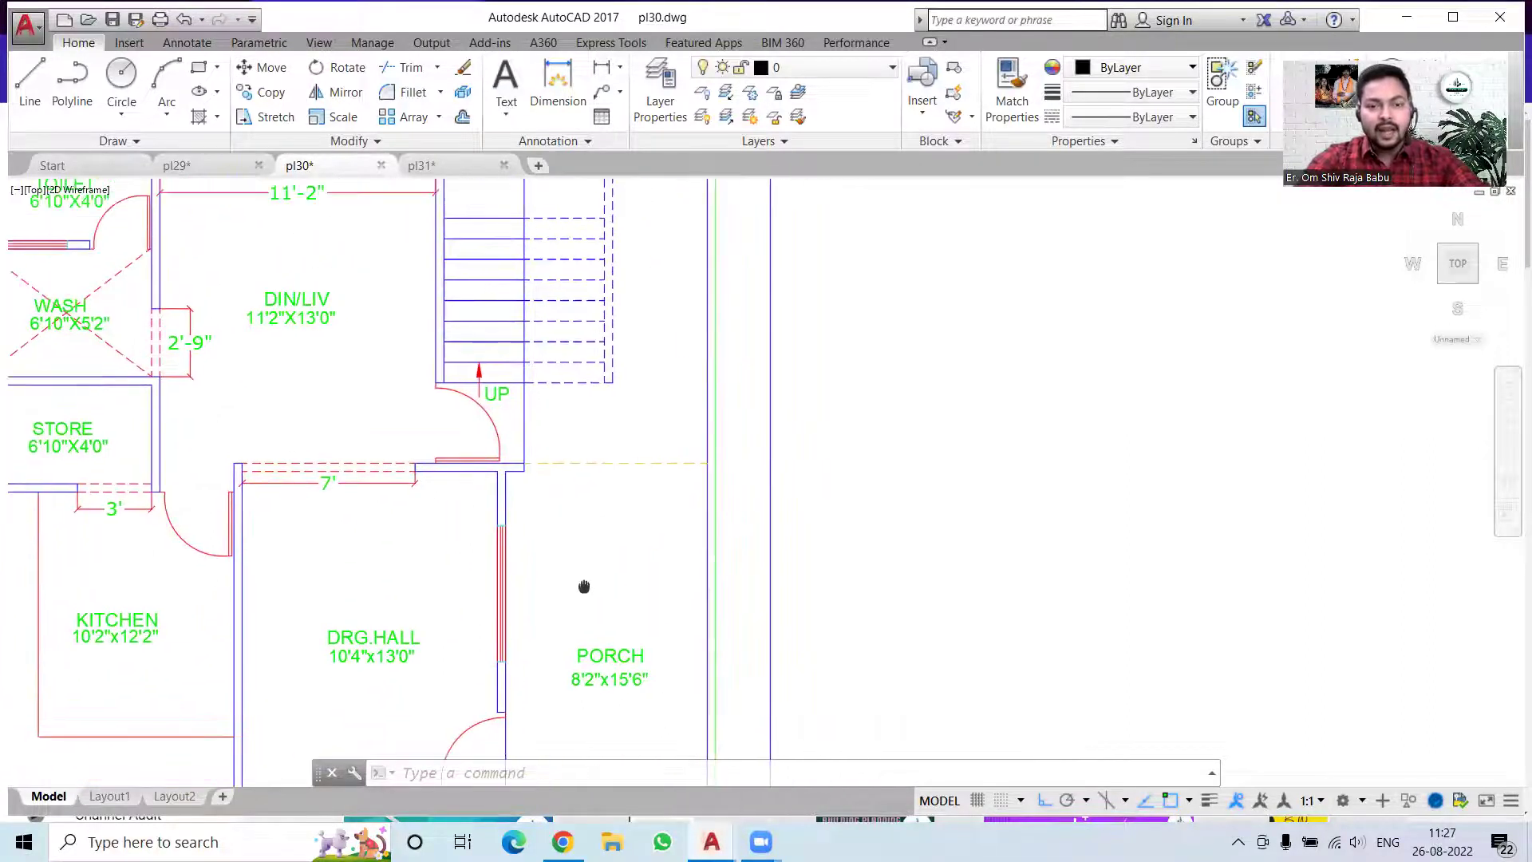
{"action": "mouse_move", "coordinate": [620, 461]}
{"action": "middle_mouse_down"}
{"action": "mouse_move", "coordinate": [614, 569]}
{"action": "mouse_move", "coordinate": [592, 445]}
{"action": "middle_mouse_up"}
{"action": "scroll", "coordinate": [580, 396], "scroll_direction": "down", "scroll_amount": 2}
{"action": "middle_click_drag", "start_coordinate": [604, 330], "coordinate": [561, 410]}
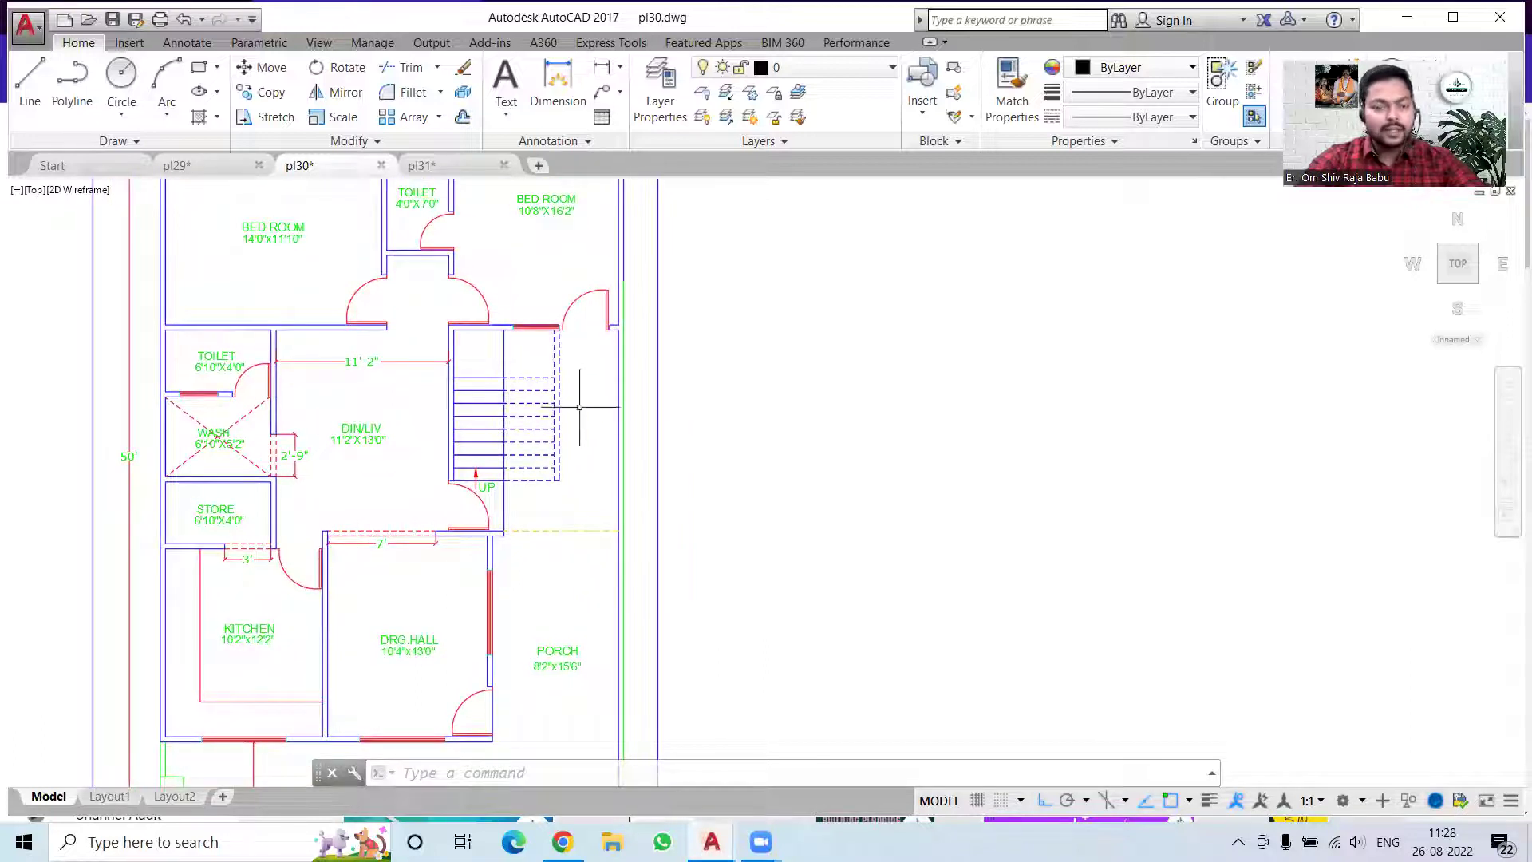
{"action": "middle_click_drag", "start_coordinate": [555, 550], "coordinate": [588, 379]}
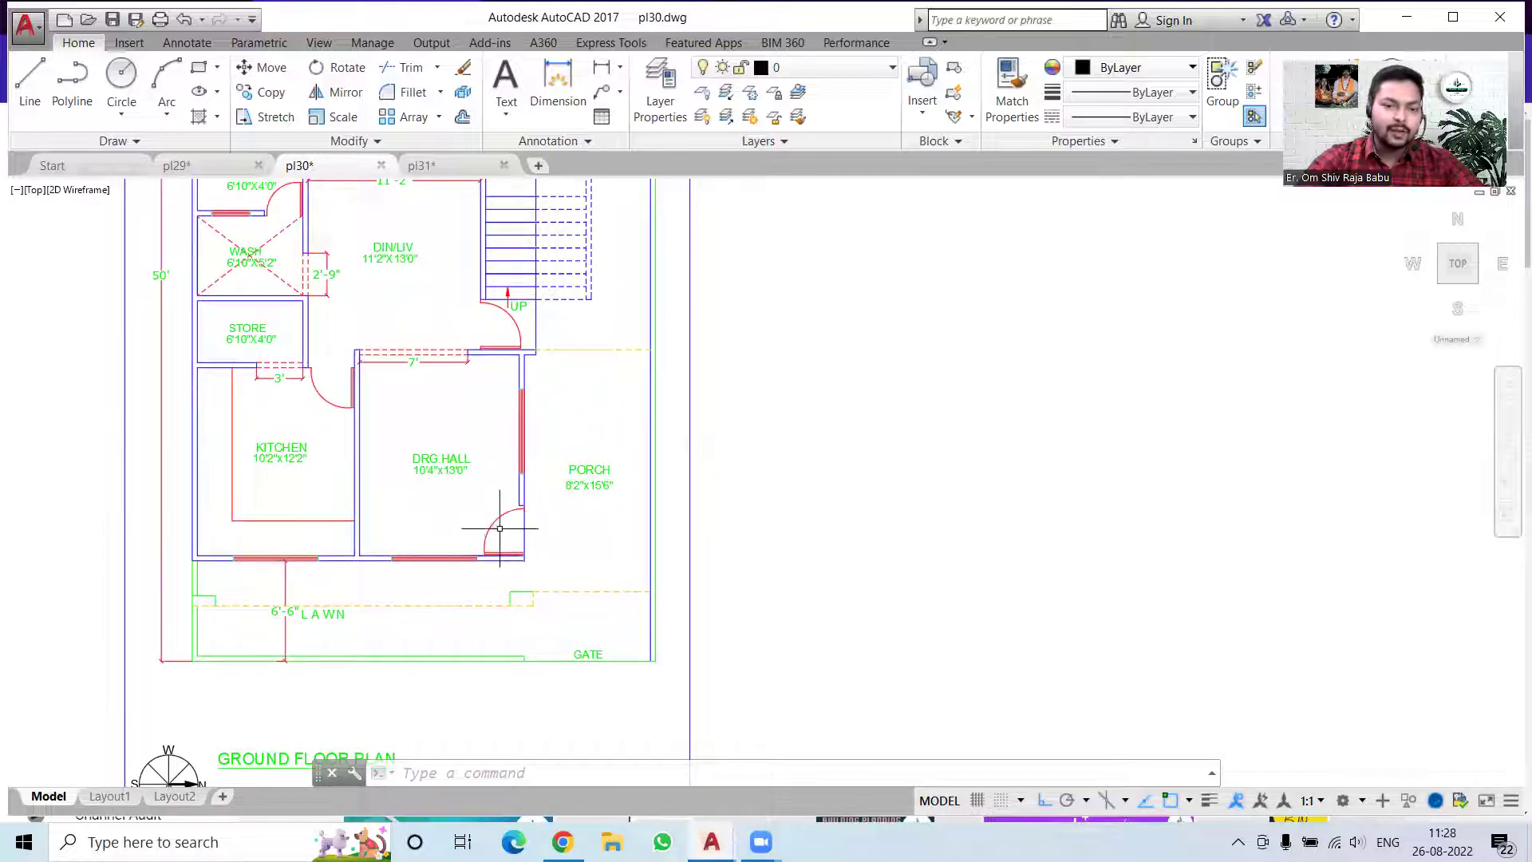
{"action": "scroll", "coordinate": [423, 451], "scroll_direction": "up", "scroll_amount": 3}
{"action": "scroll", "coordinate": [426, 458], "scroll_direction": "up", "scroll_amount": 3}
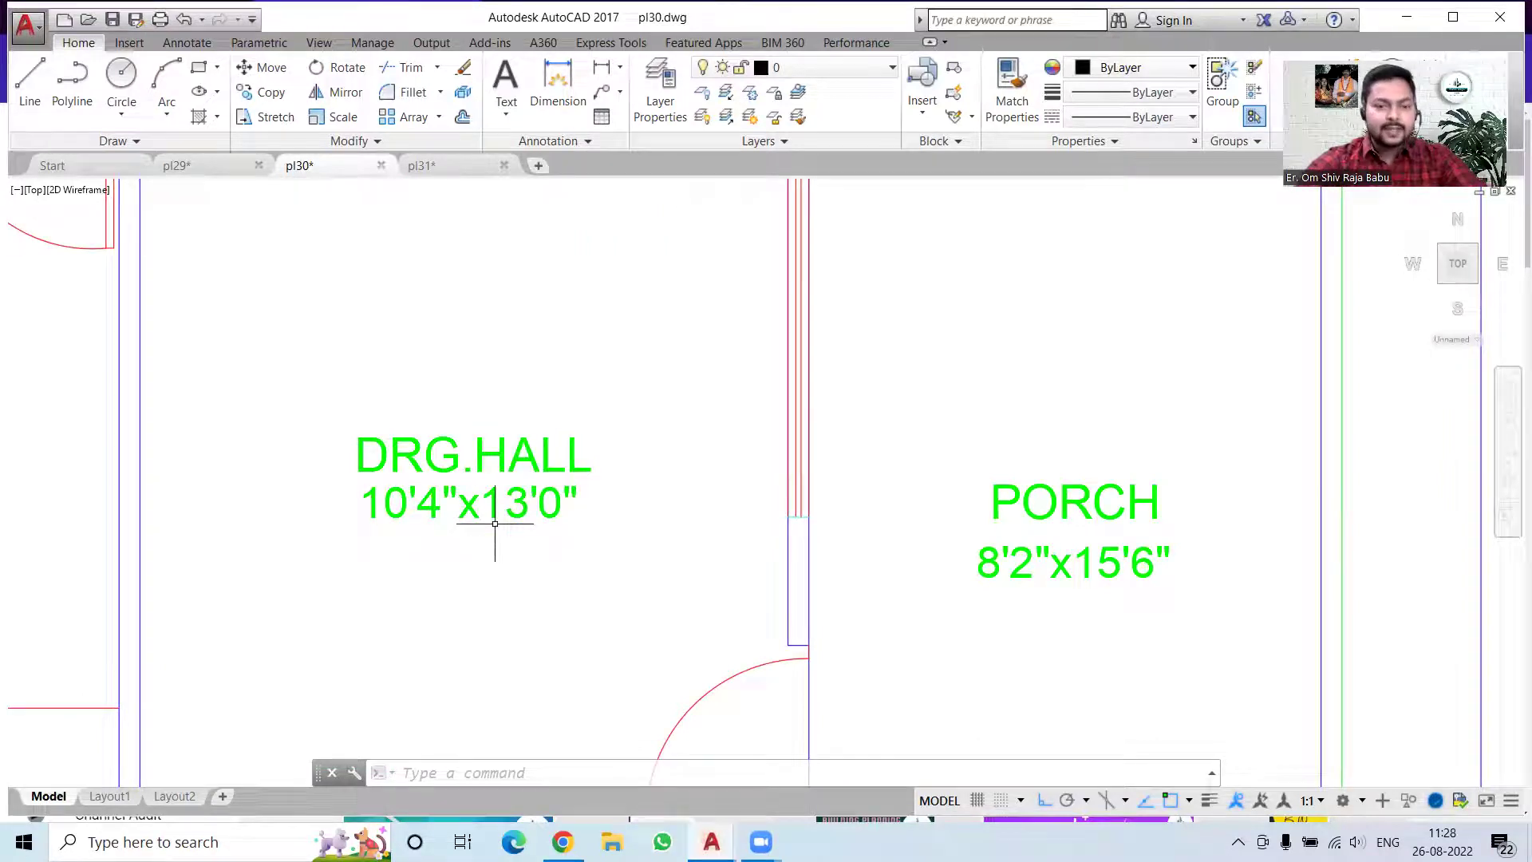
{"action": "scroll", "coordinate": [456, 467], "scroll_direction": "down", "scroll_amount": 5}
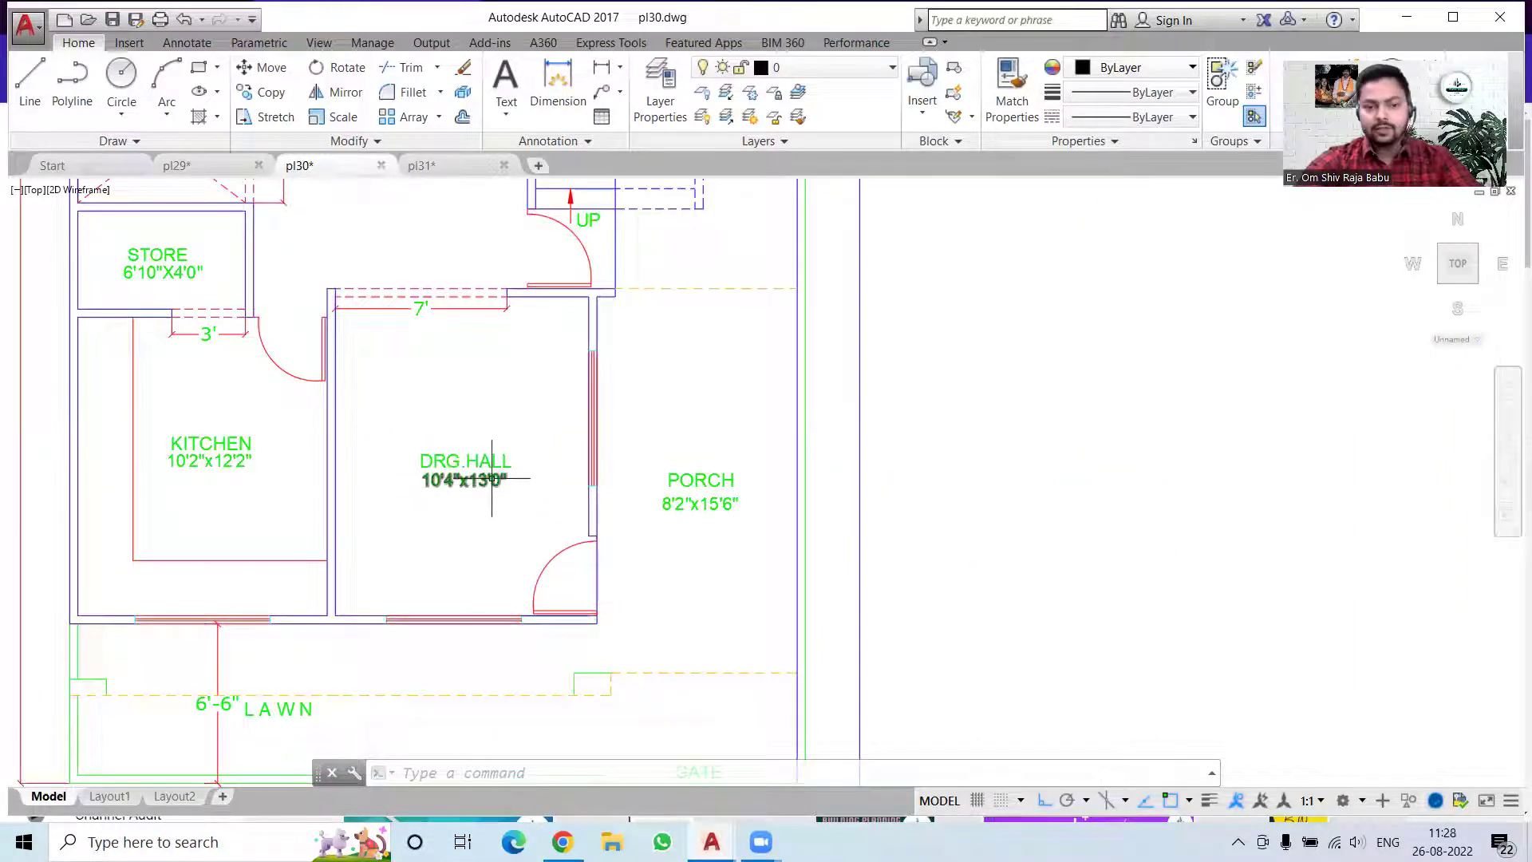
{"action": "scroll", "coordinate": [457, 477], "scroll_direction": "up", "scroll_amount": 2}
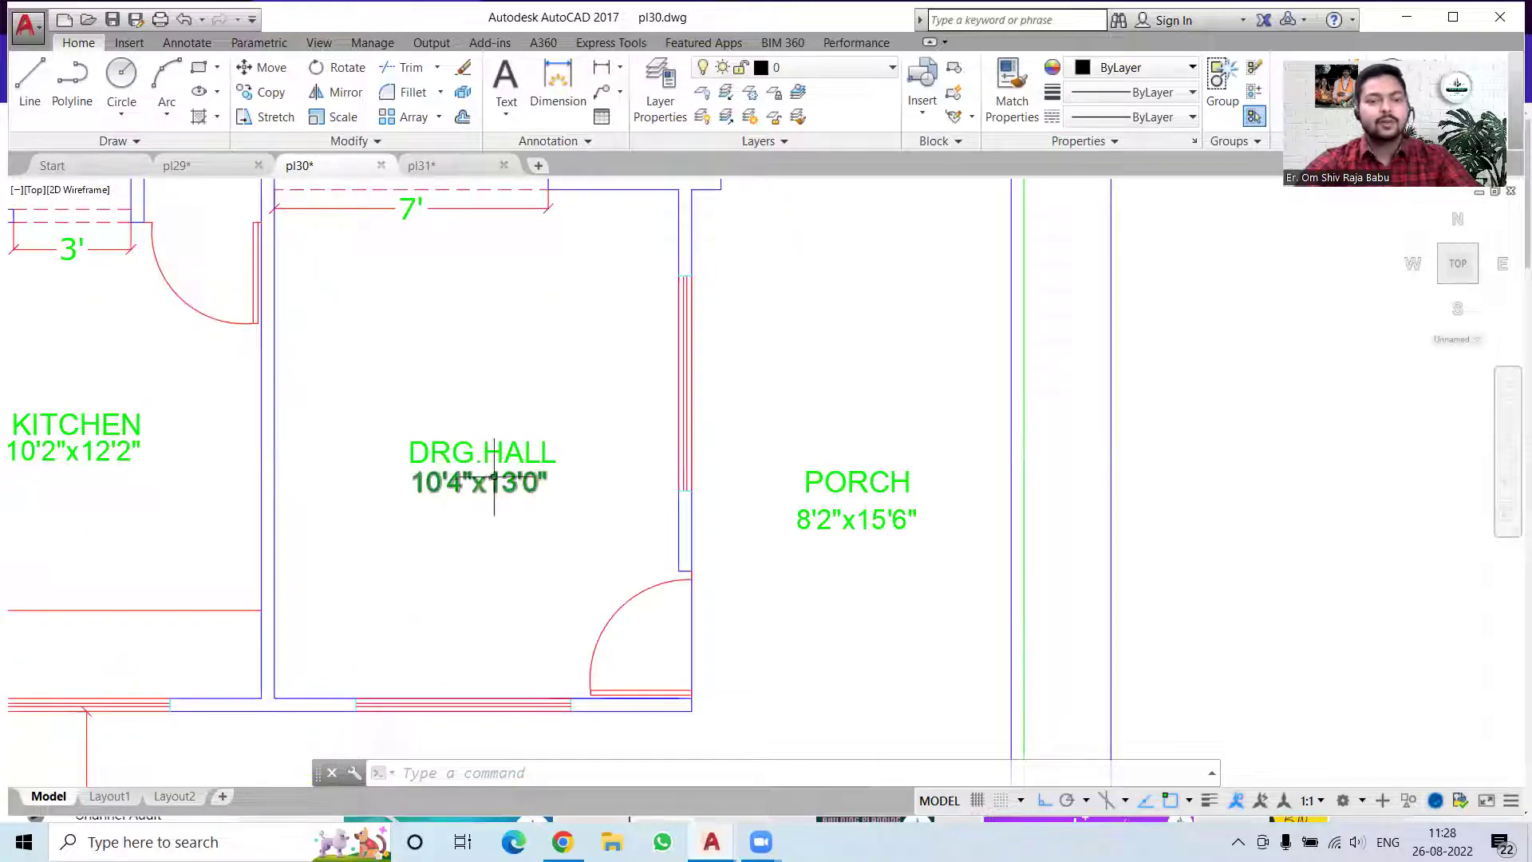
{"action": "scroll", "coordinate": [562, 543], "scroll_direction": "down", "scroll_amount": 2}
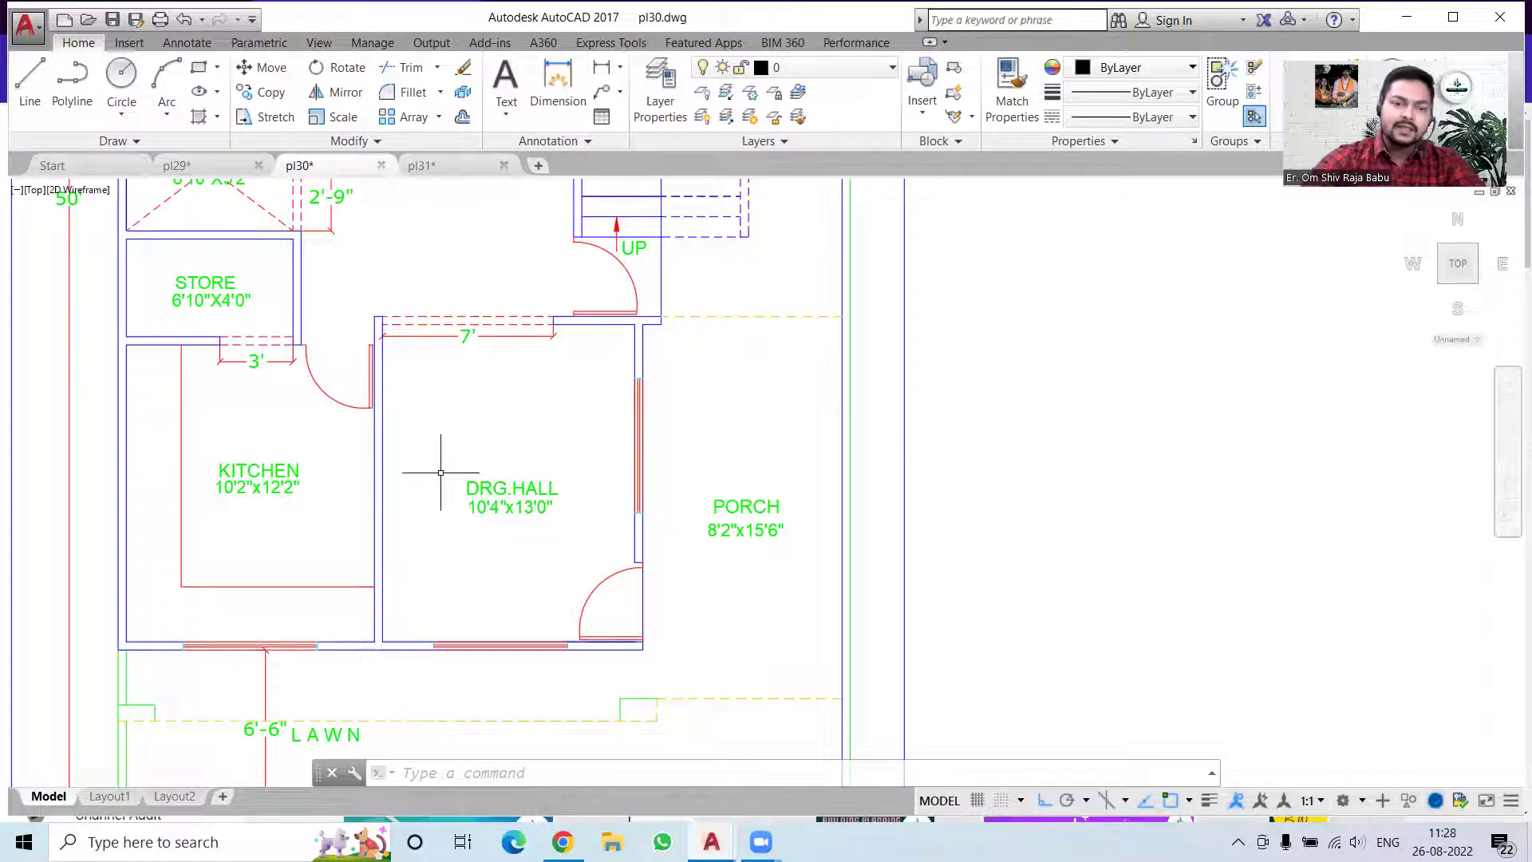
Inspect pl30's store closely, then view the toilet, 6'10"x5'2" wash and 11'2"x13'0" DIN/LIV.
{"action": "mouse_move", "coordinate": [461, 436]}
{"action": "middle_mouse_down"}
{"action": "mouse_move", "coordinate": [492, 547]}
{"action": "mouse_move", "coordinate": [589, 669]}
{"action": "middle_mouse_up"}
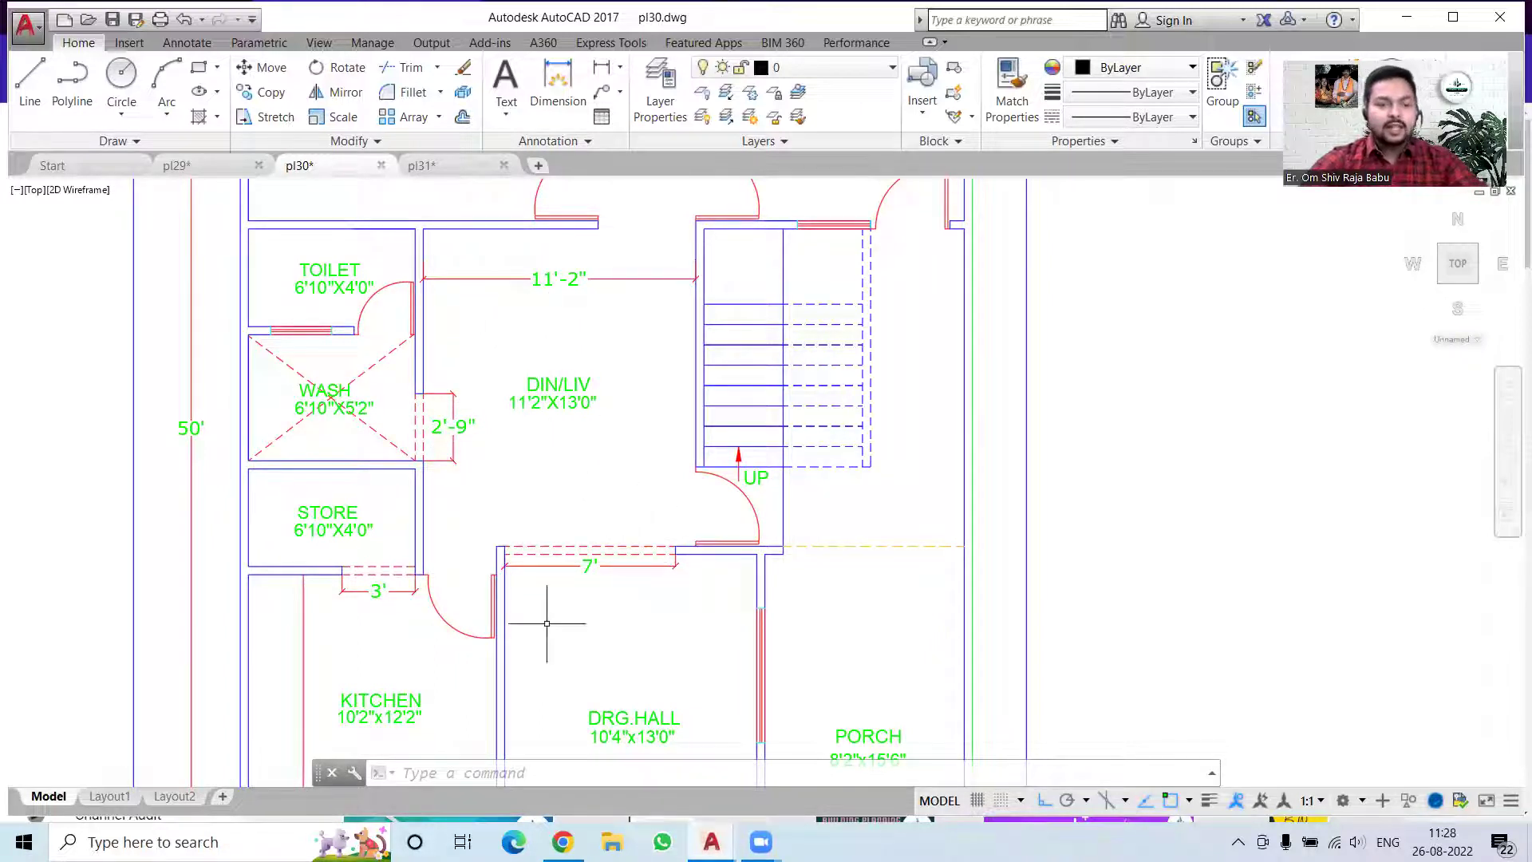
{"action": "middle_click_drag", "start_coordinate": [490, 537], "coordinate": [501, 407]}
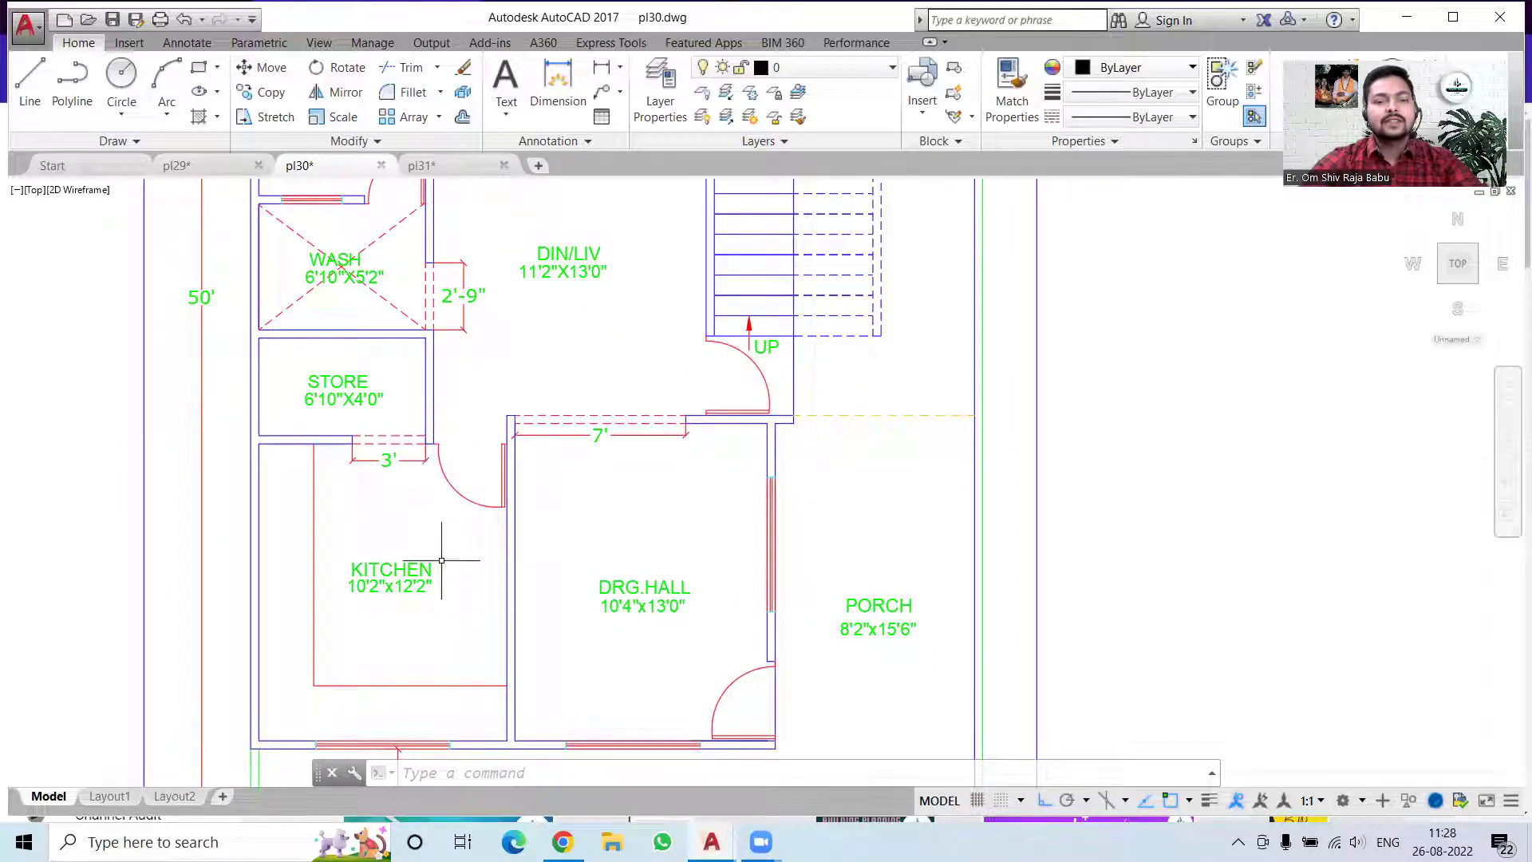
{"action": "middle_click_drag", "start_coordinate": [551, 318], "coordinate": [542, 427]}
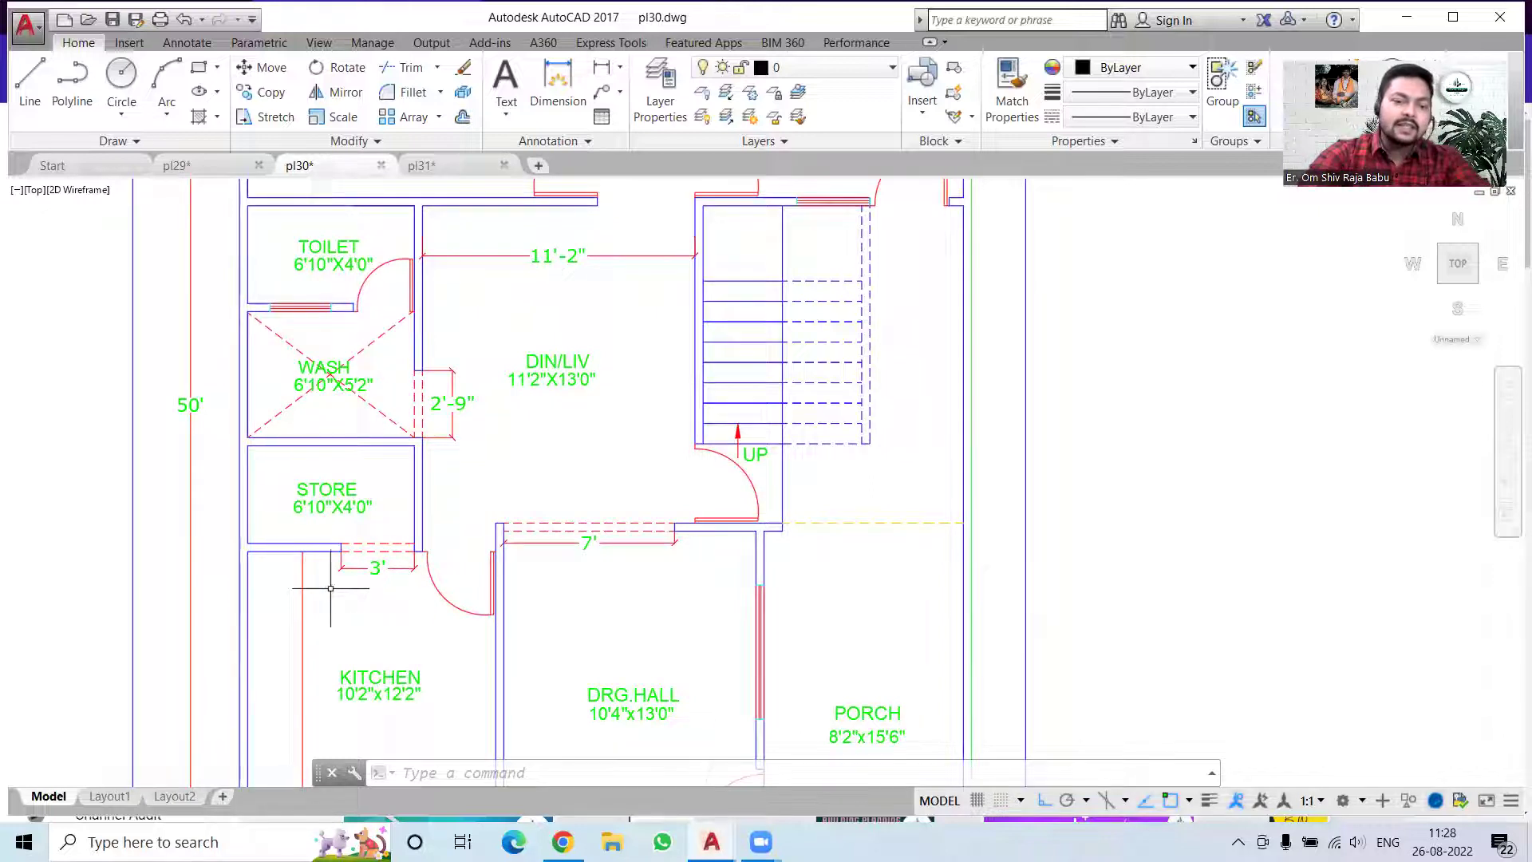
{"action": "middle_click_drag", "start_coordinate": [330, 588], "coordinate": [361, 467]}
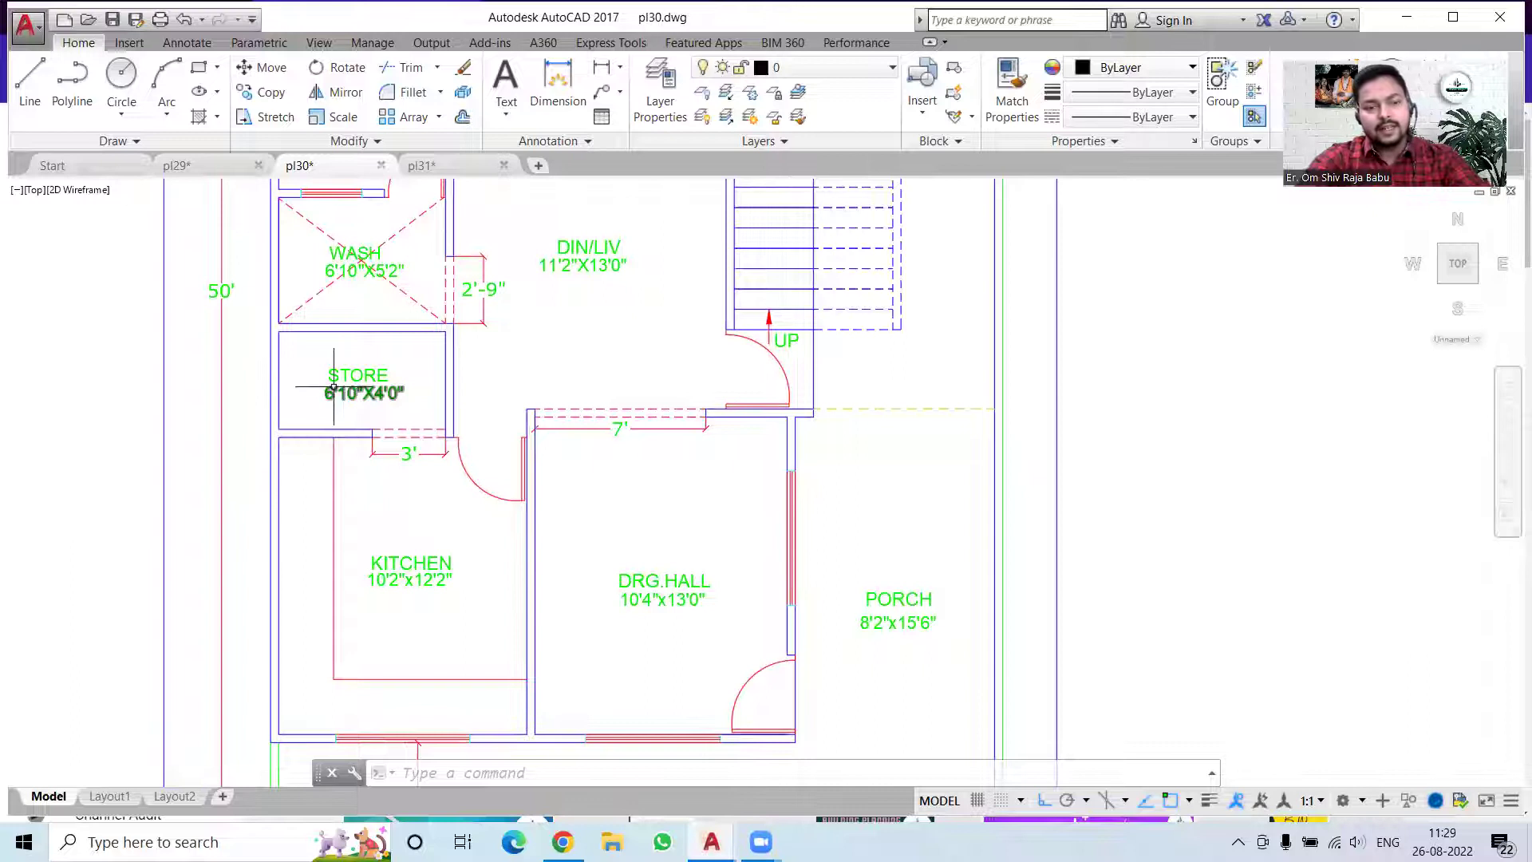
{"action": "scroll", "coordinate": [333, 387], "scroll_direction": "up", "scroll_amount": 4}
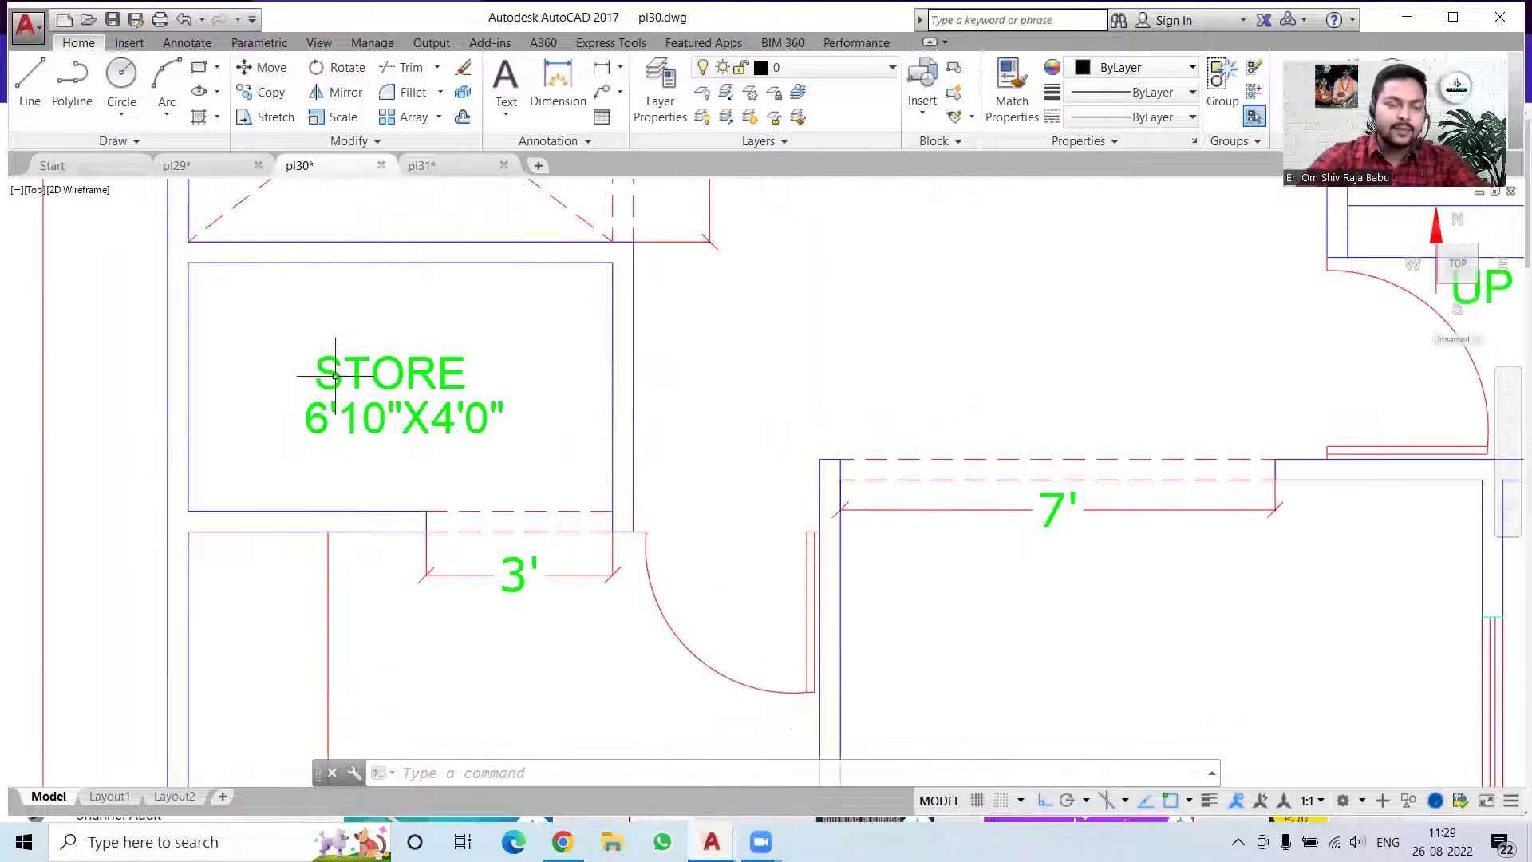
{"action": "scroll", "coordinate": [336, 376], "scroll_direction": "up", "scroll_amount": 2}
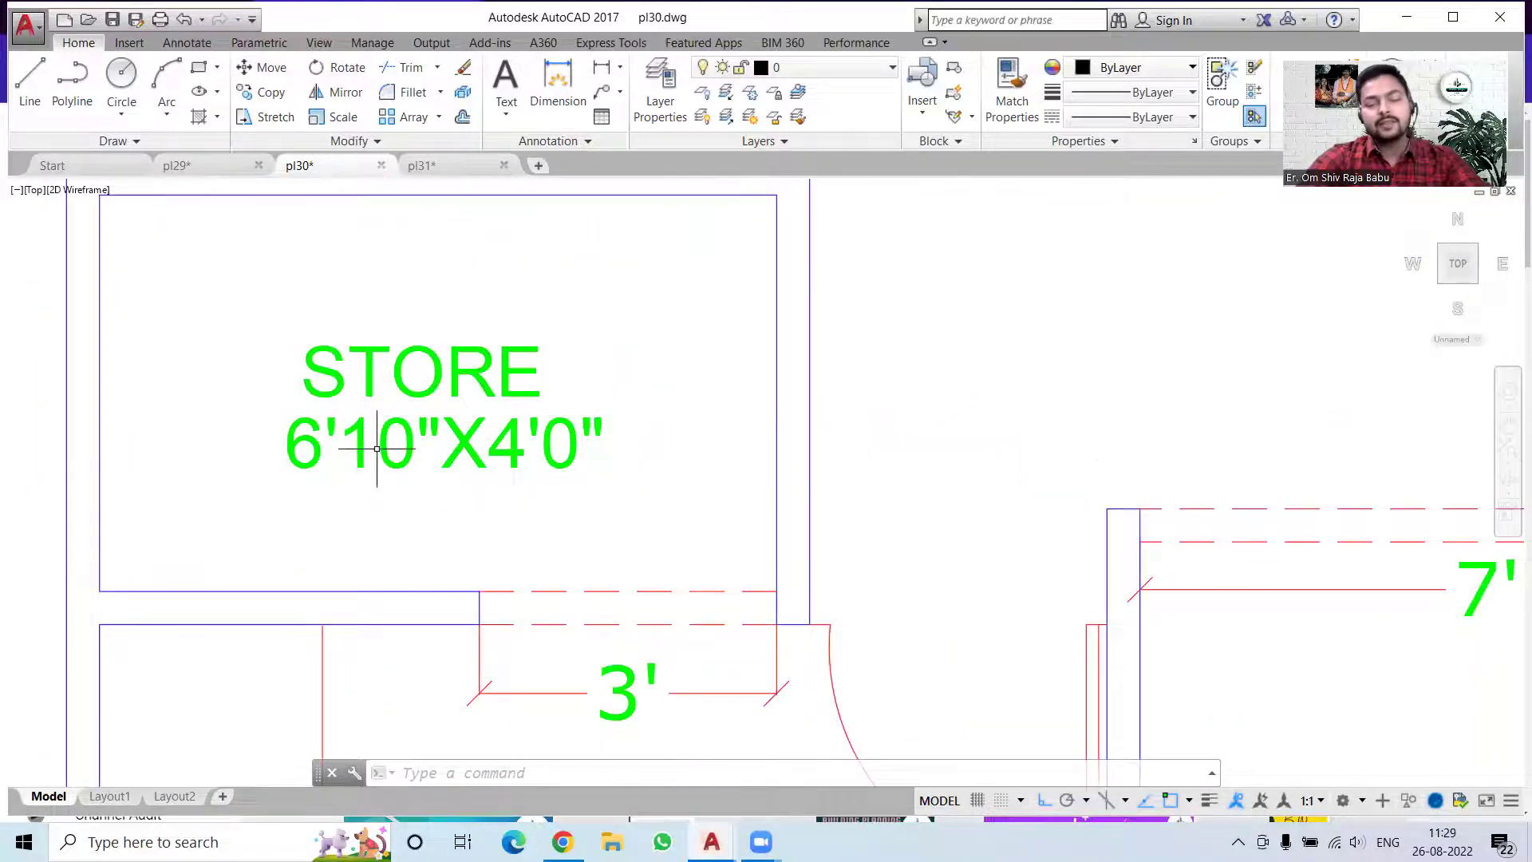
{"action": "scroll", "coordinate": [377, 448], "scroll_direction": "down", "scroll_amount": 4}
{"action": "middle_click_drag", "start_coordinate": [419, 462], "coordinate": [405, 545]}
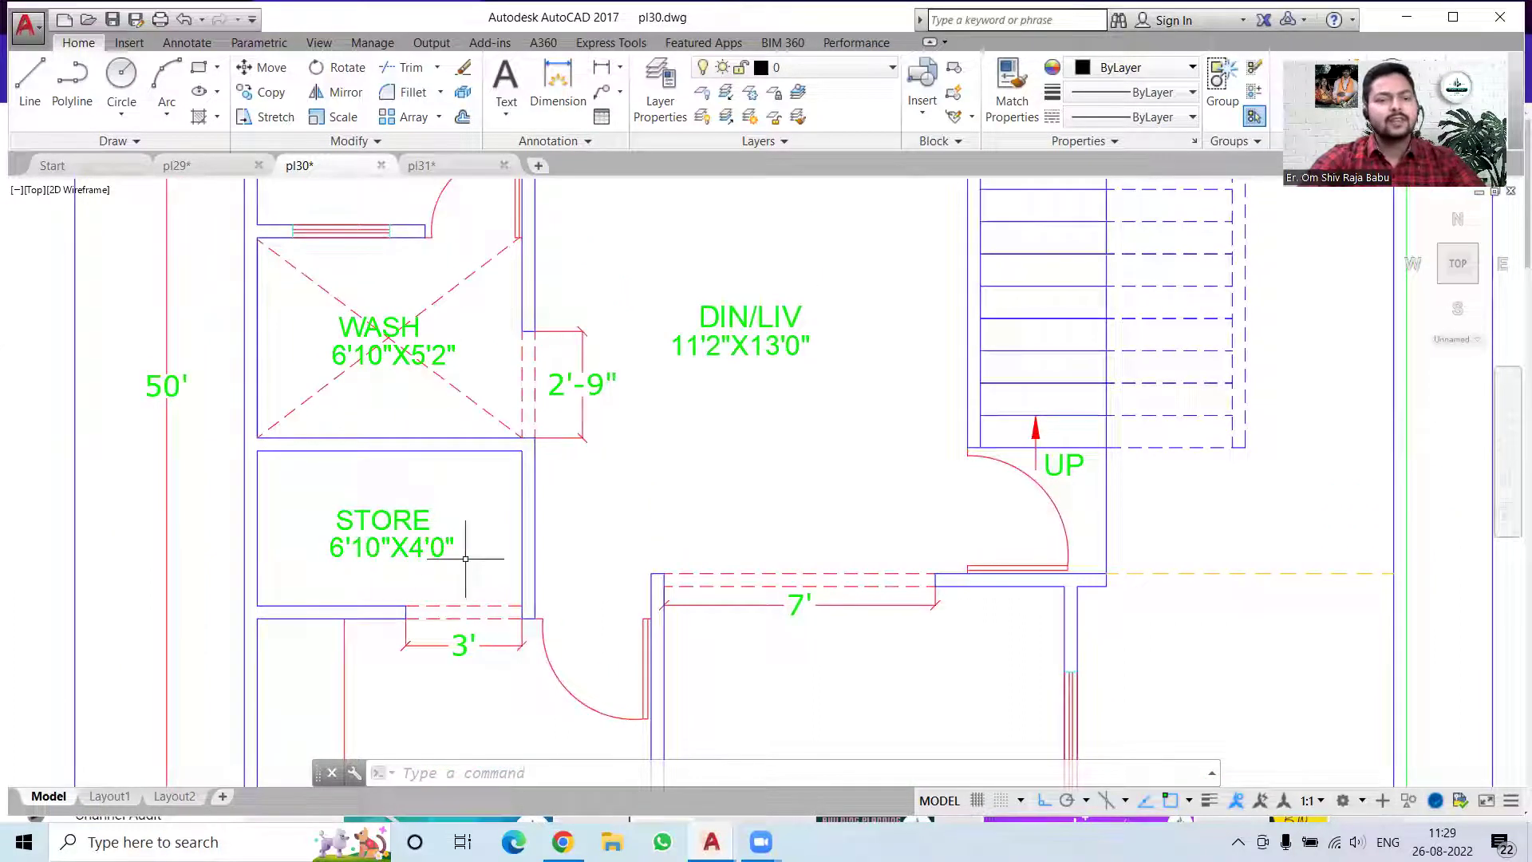
{"action": "middle_click_drag", "start_coordinate": [482, 576], "coordinate": [441, 717]}
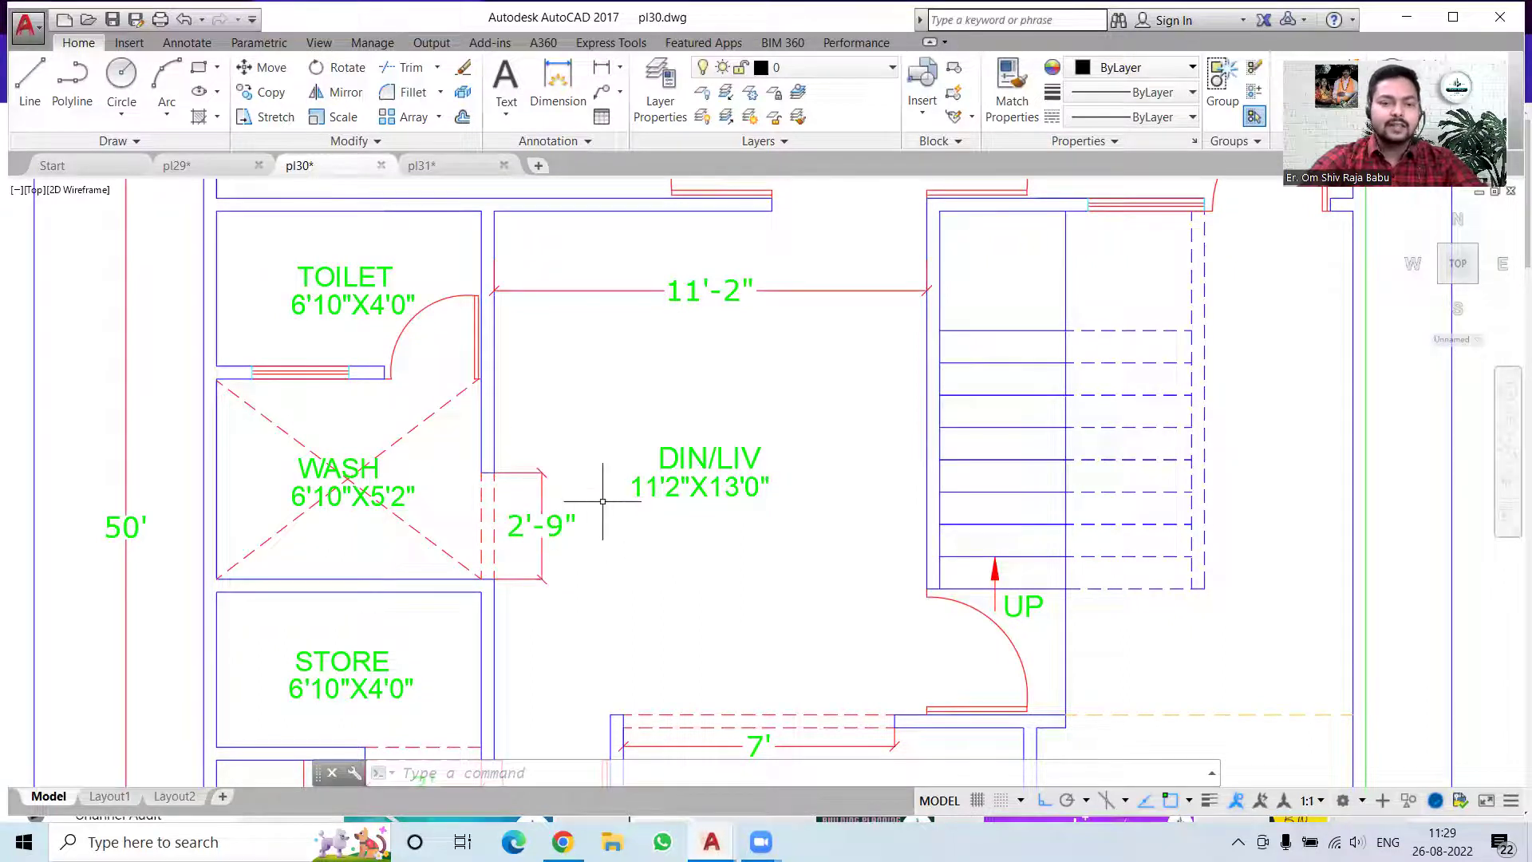
Check the doors above the toilet and the store room, then centre pl30's lower rooms.
{"action": "middle_click_drag", "start_coordinate": [422, 386], "coordinate": [455, 512]}
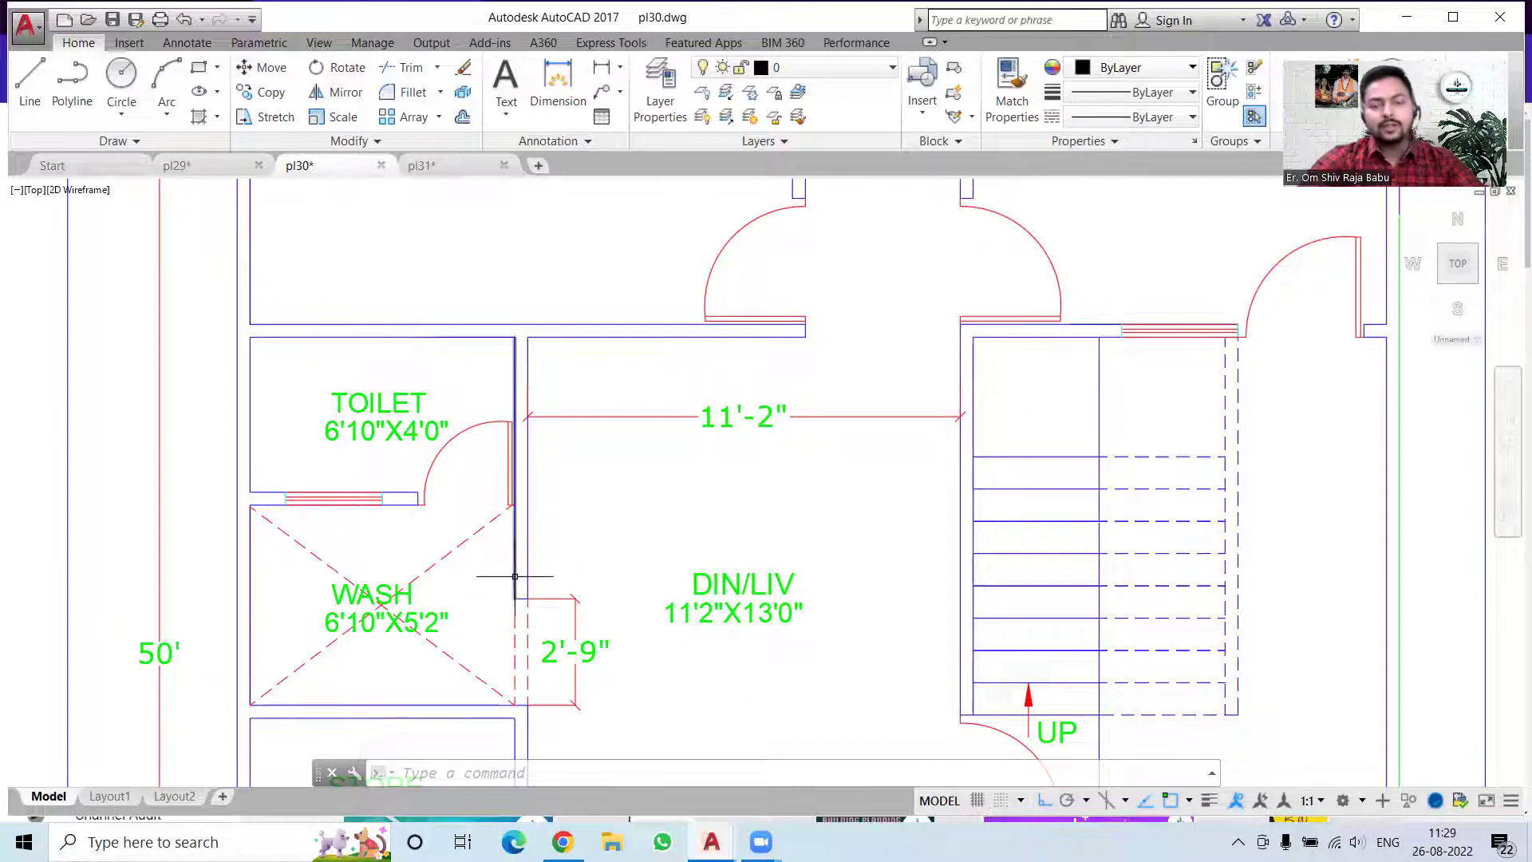
{"action": "middle_click_drag", "start_coordinate": [650, 650], "coordinate": [580, 519]}
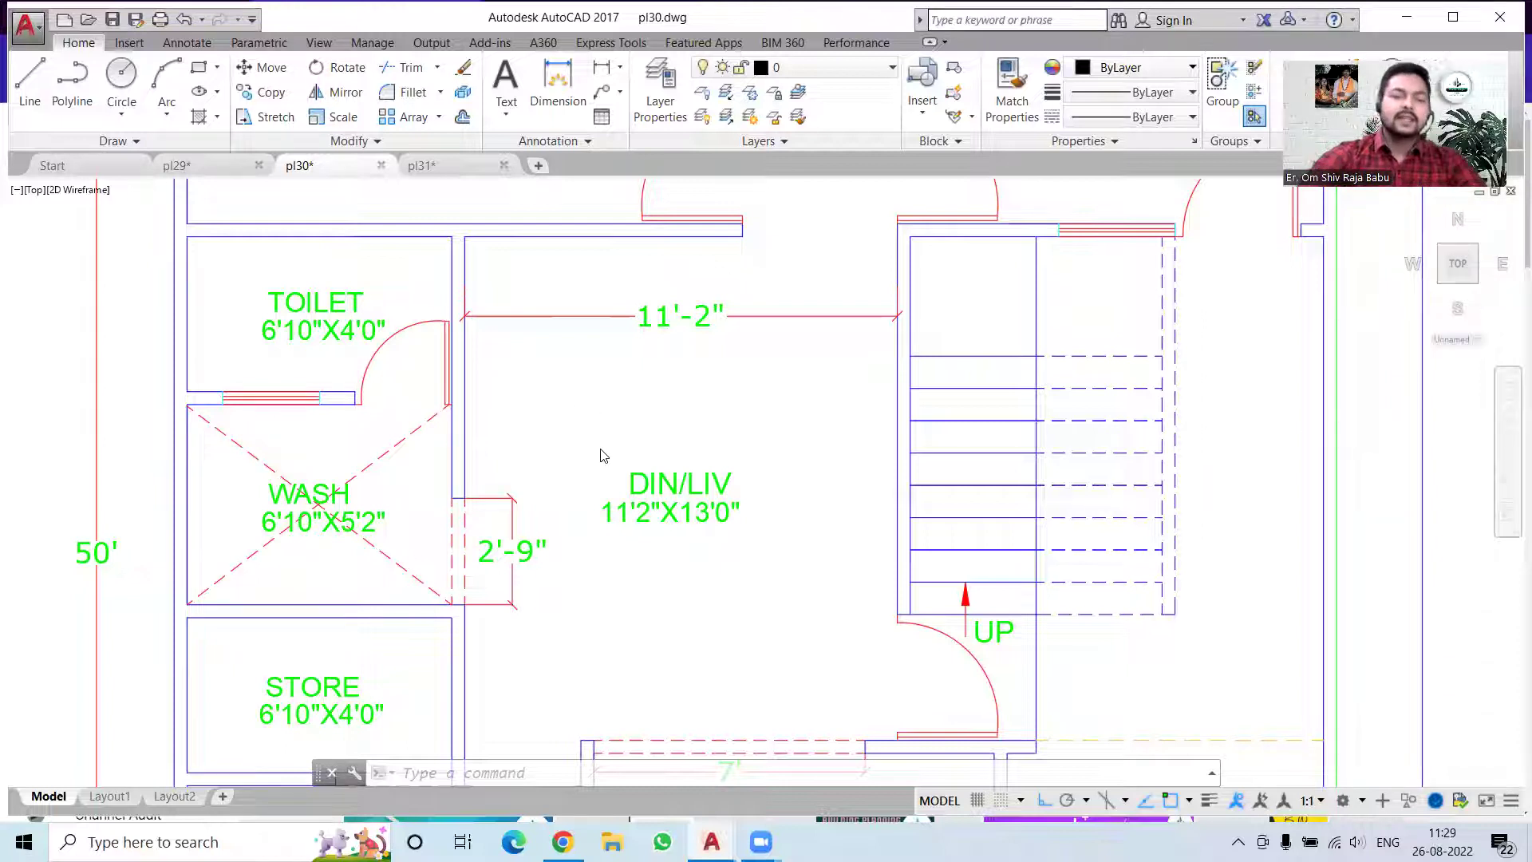
{"action": "scroll", "coordinate": [450, 534], "scroll_direction": "down", "scroll_amount": 3}
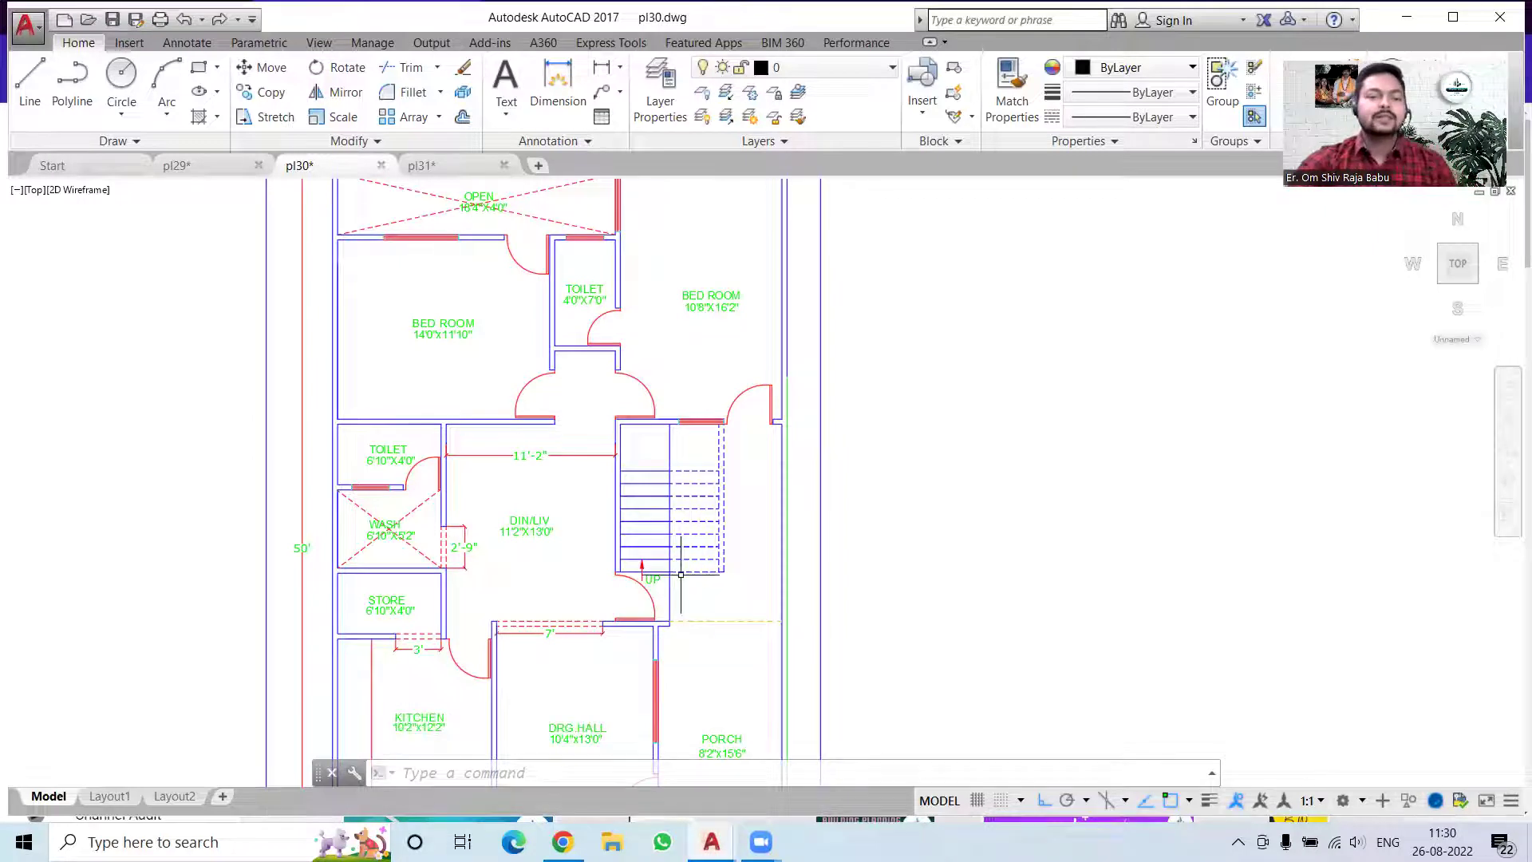
{"action": "scroll", "coordinate": [680, 563], "scroll_direction": "down", "scroll_amount": 2}
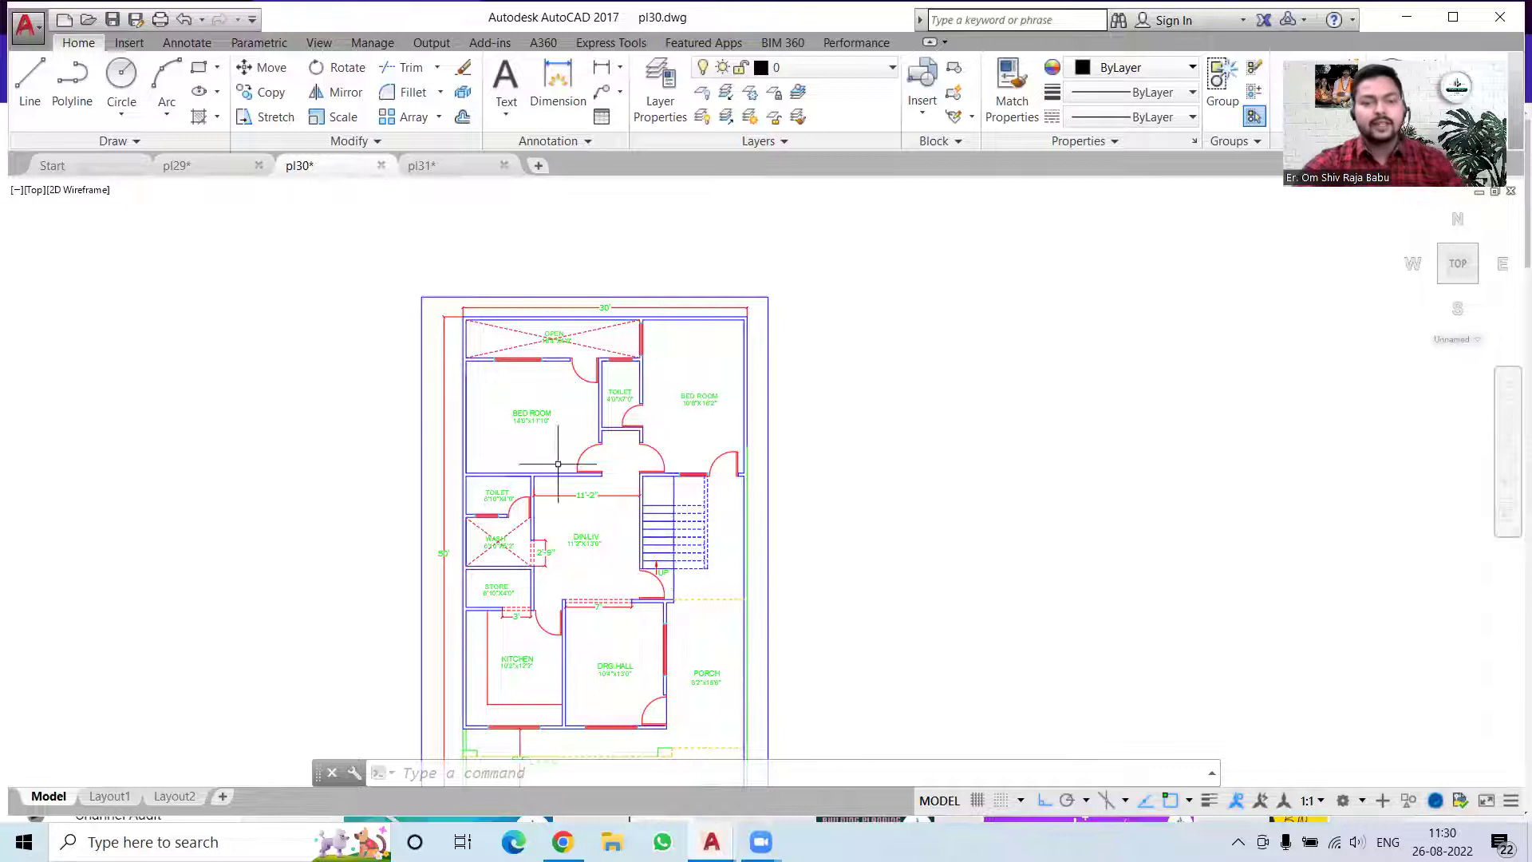
{"action": "scroll", "coordinate": [558, 464], "scroll_direction": "down", "scroll_amount": 1}
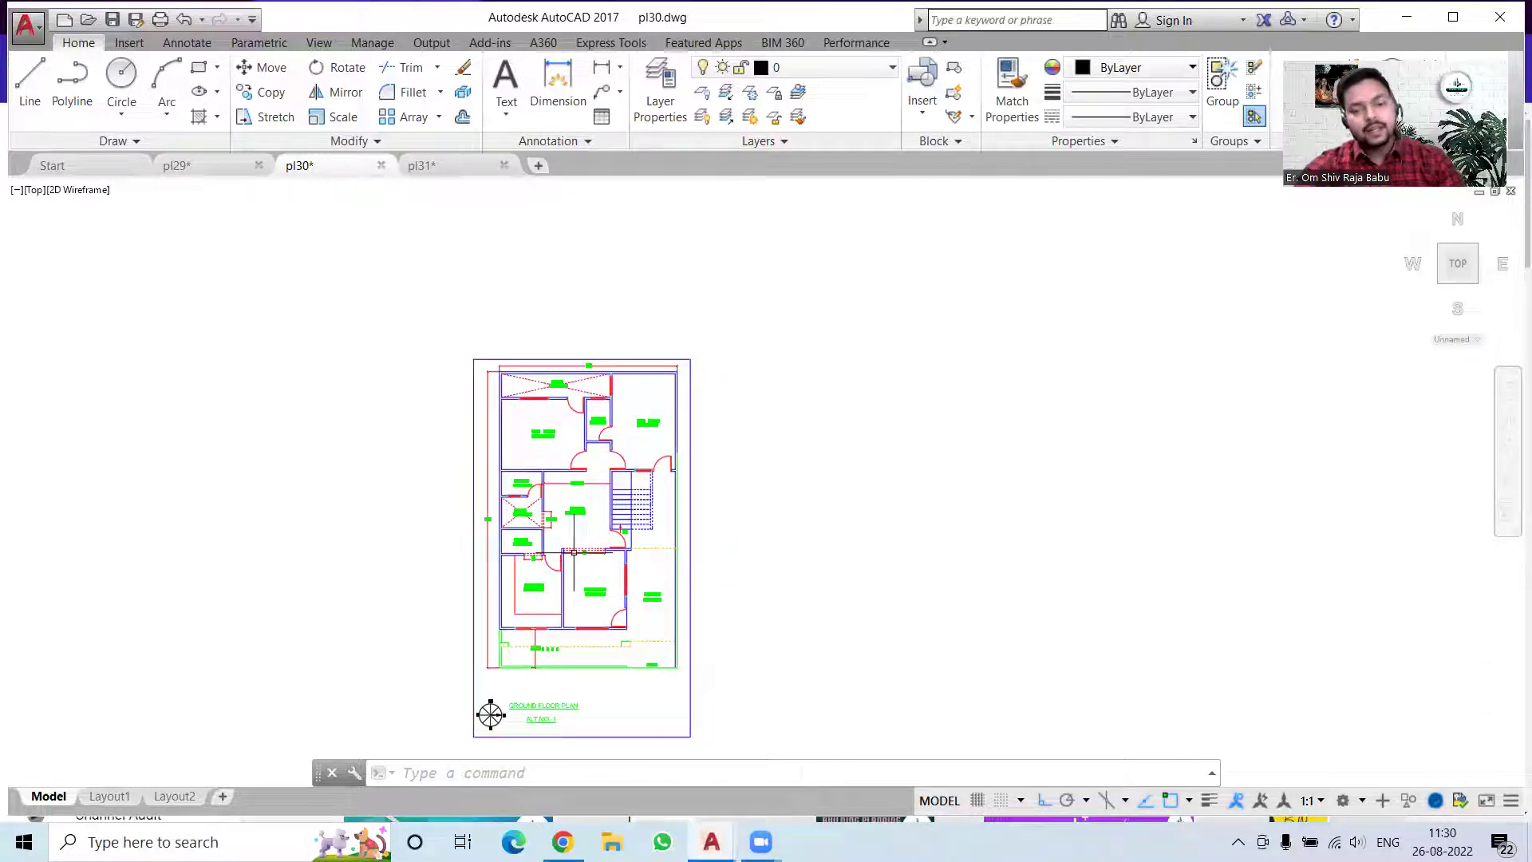
{"action": "middle_click_drag", "start_coordinate": [650, 489], "coordinate": [786, 359]}
{"action": "scroll", "coordinate": [749, 457], "scroll_direction": "up", "scroll_amount": 2}
{"action": "scroll", "coordinate": [749, 457], "scroll_direction": "up", "scroll_amount": 2}
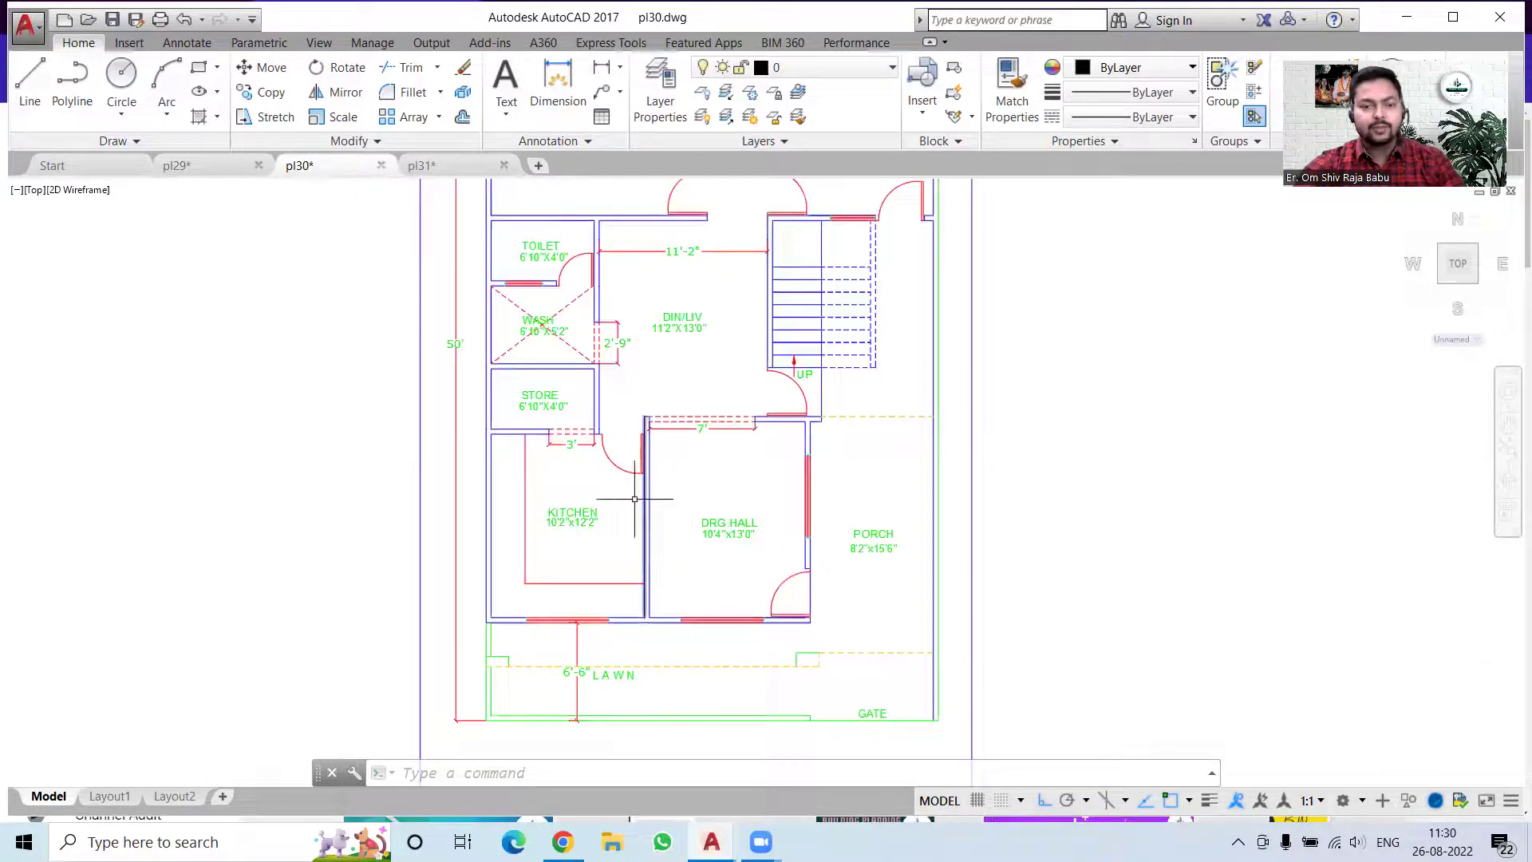
Review the top bedrooms and 30' dimension, then fit the full plan down to the lawn.
{"action": "mouse_move", "coordinate": [749, 456]}
{"action": "middle_mouse_down"}
{"action": "mouse_move", "coordinate": [691, 551]}
{"action": "mouse_move", "coordinate": [662, 648]}
{"action": "middle_mouse_up"}
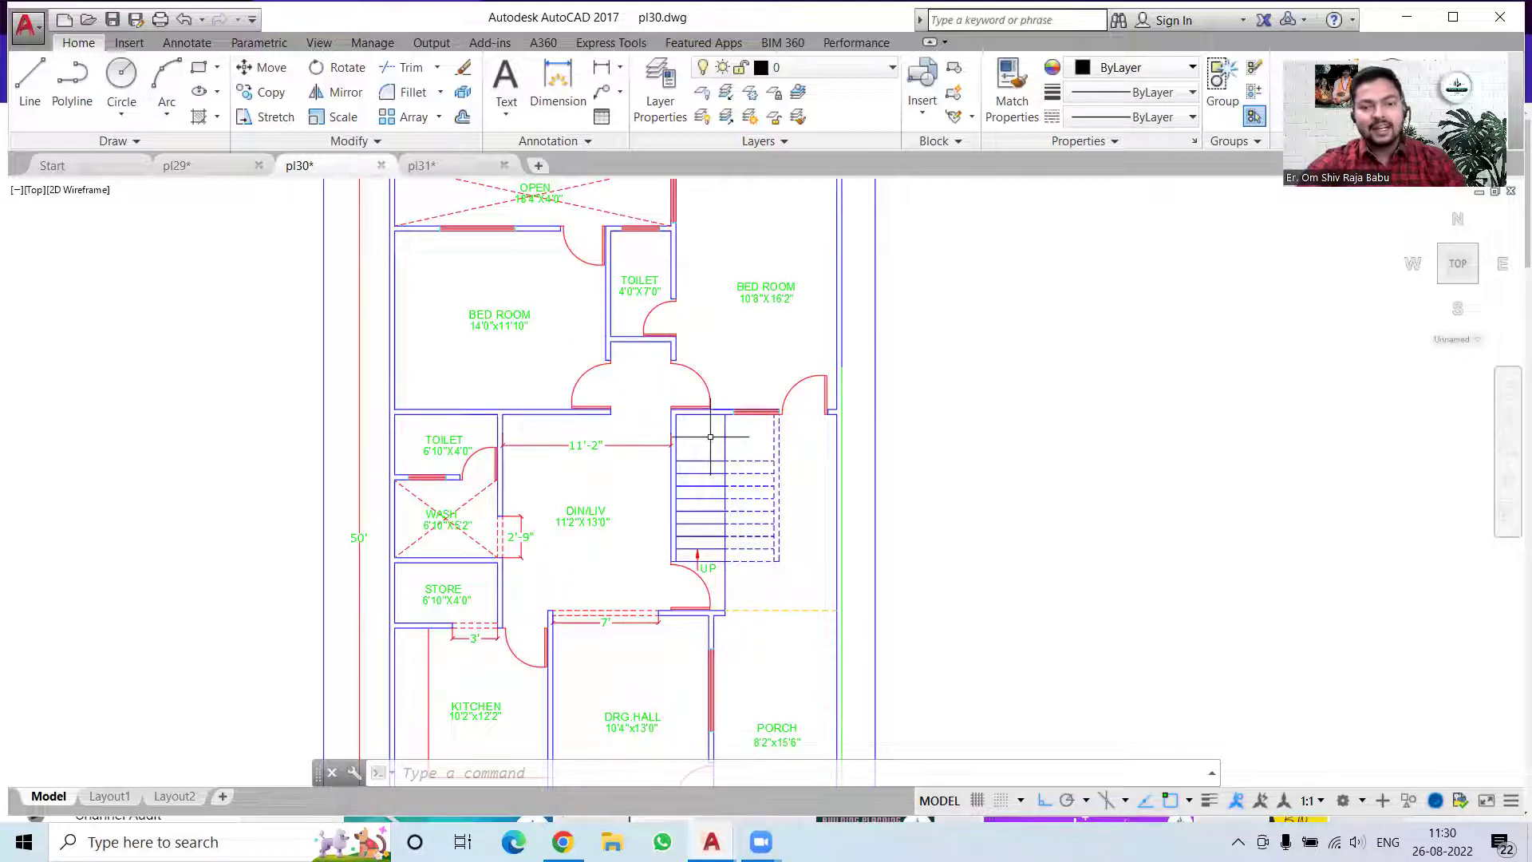
{"action": "middle_click_drag", "start_coordinate": [706, 486], "coordinate": [669, 618]}
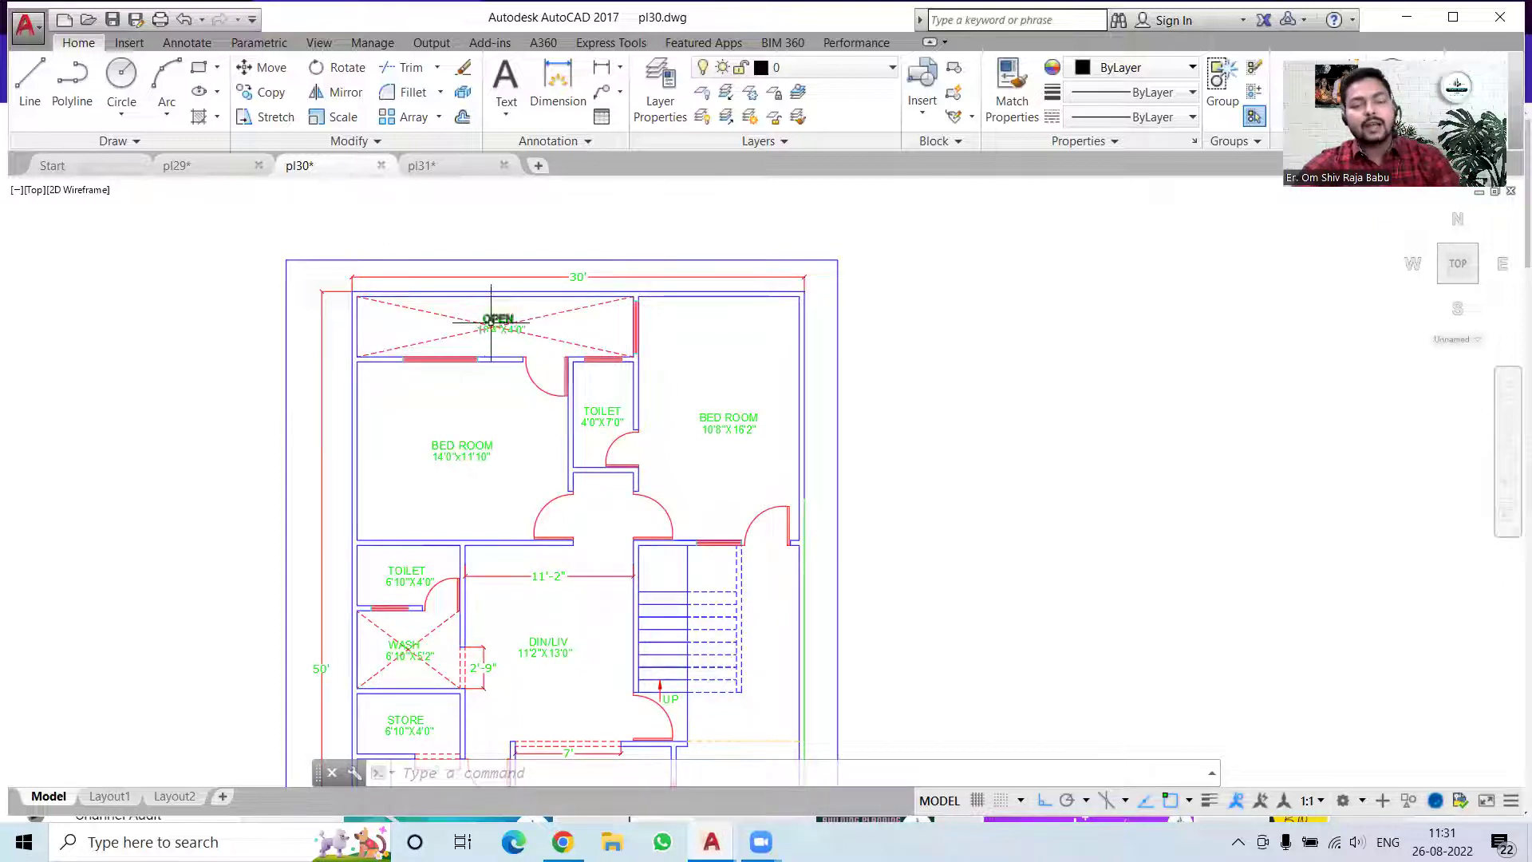
{"action": "middle_click_drag", "start_coordinate": [486, 436], "coordinate": [498, 411]}
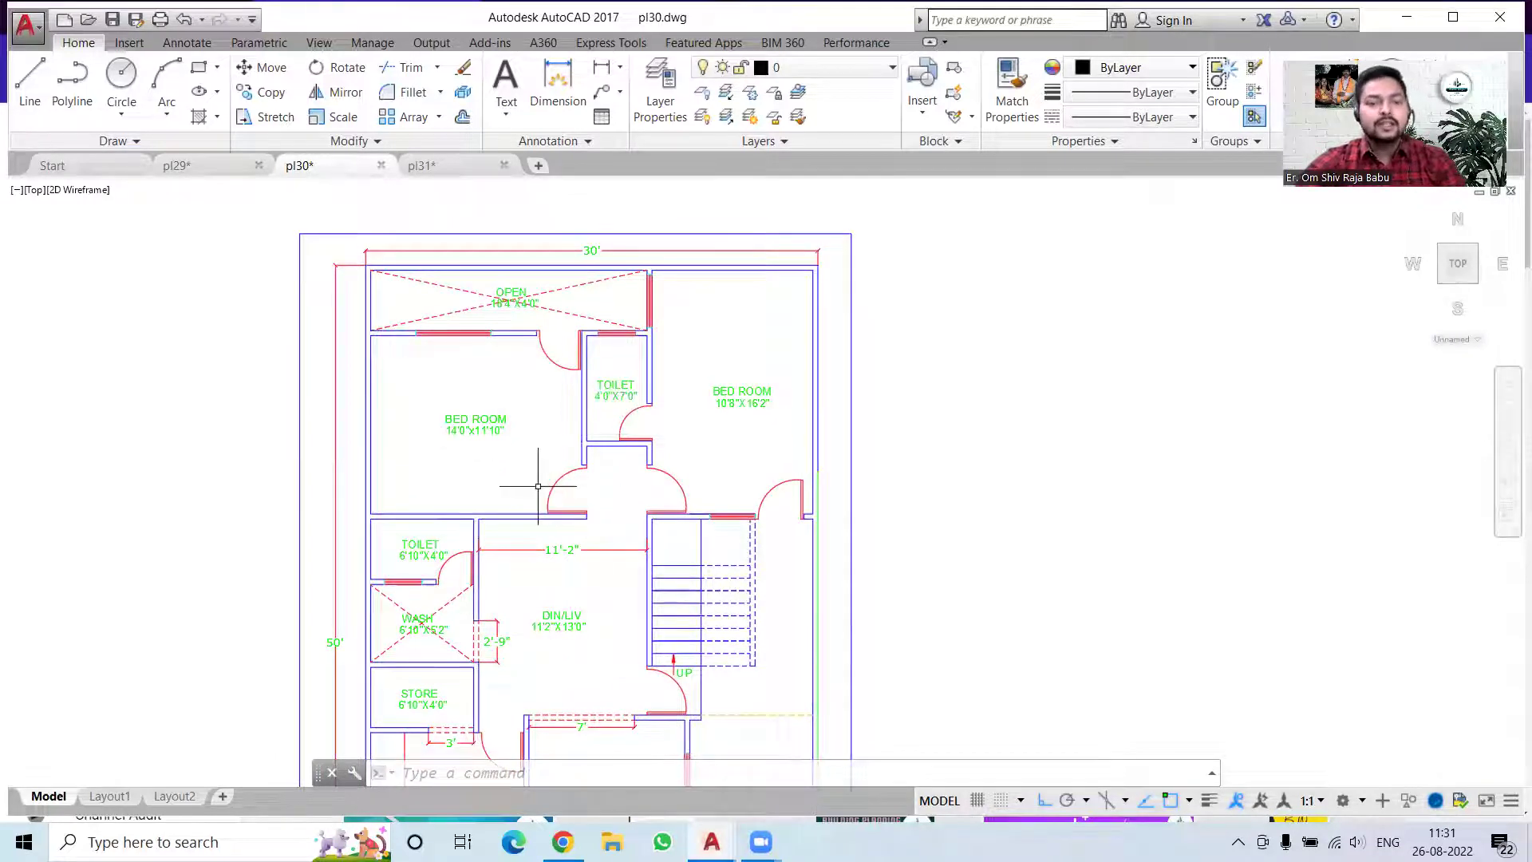
{"action": "mouse_move", "coordinate": [584, 545]}
{"action": "middle_mouse_down"}
{"action": "mouse_move", "coordinate": [646, 441]}
{"action": "mouse_move", "coordinate": [604, 532]}
{"action": "middle_mouse_up"}
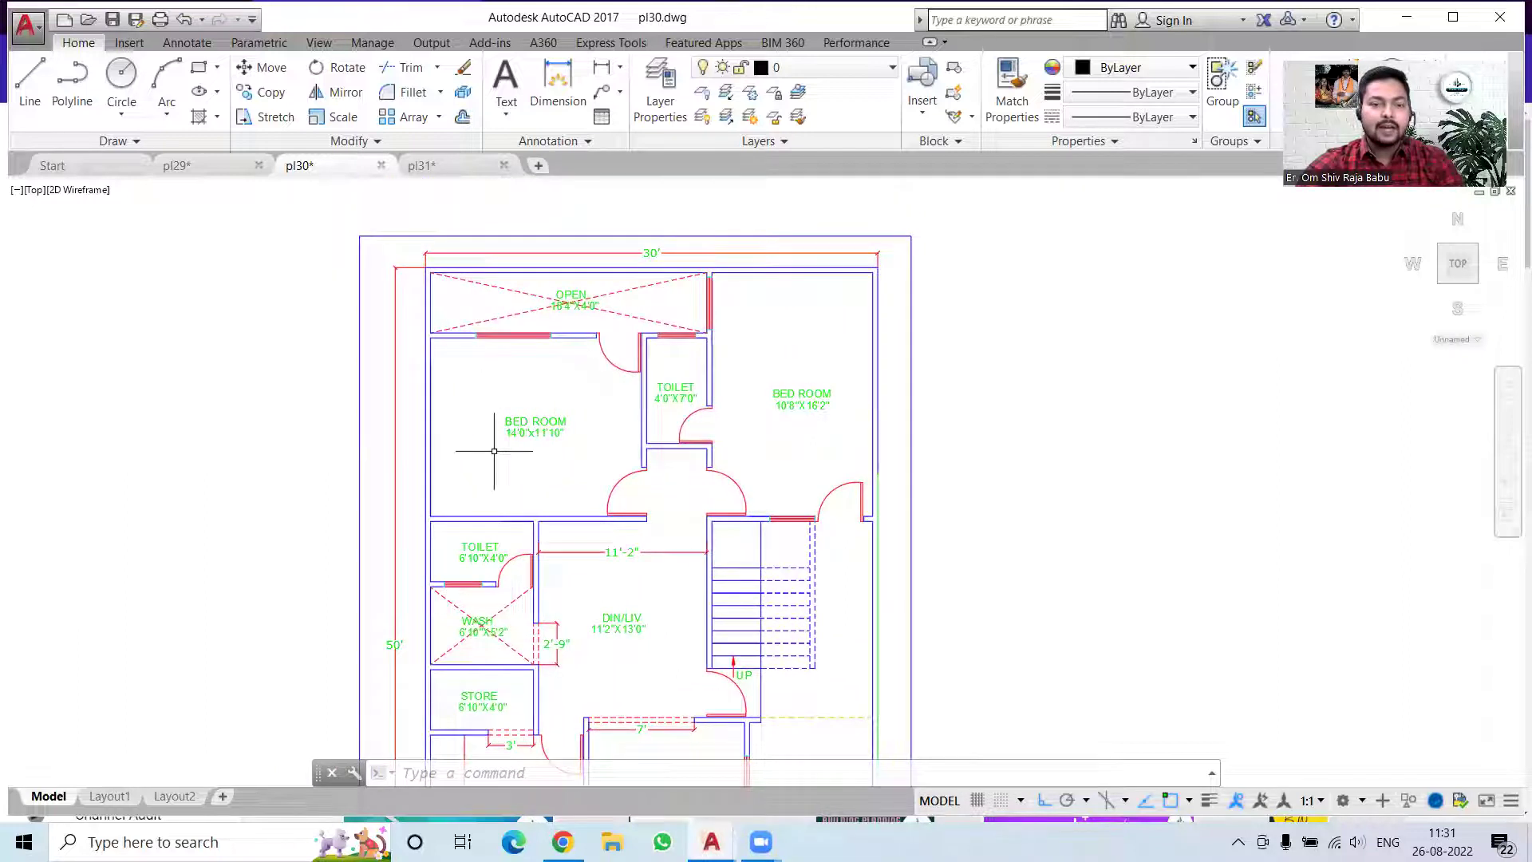
{"action": "mouse_move", "coordinate": [612, 488]}
{"action": "middle_mouse_down"}
{"action": "mouse_move", "coordinate": [635, 267]}
{"action": "mouse_move", "coordinate": [644, 389]}
{"action": "middle_mouse_up"}
{"action": "scroll", "coordinate": [647, 389], "scroll_direction": "down", "scroll_amount": 2}
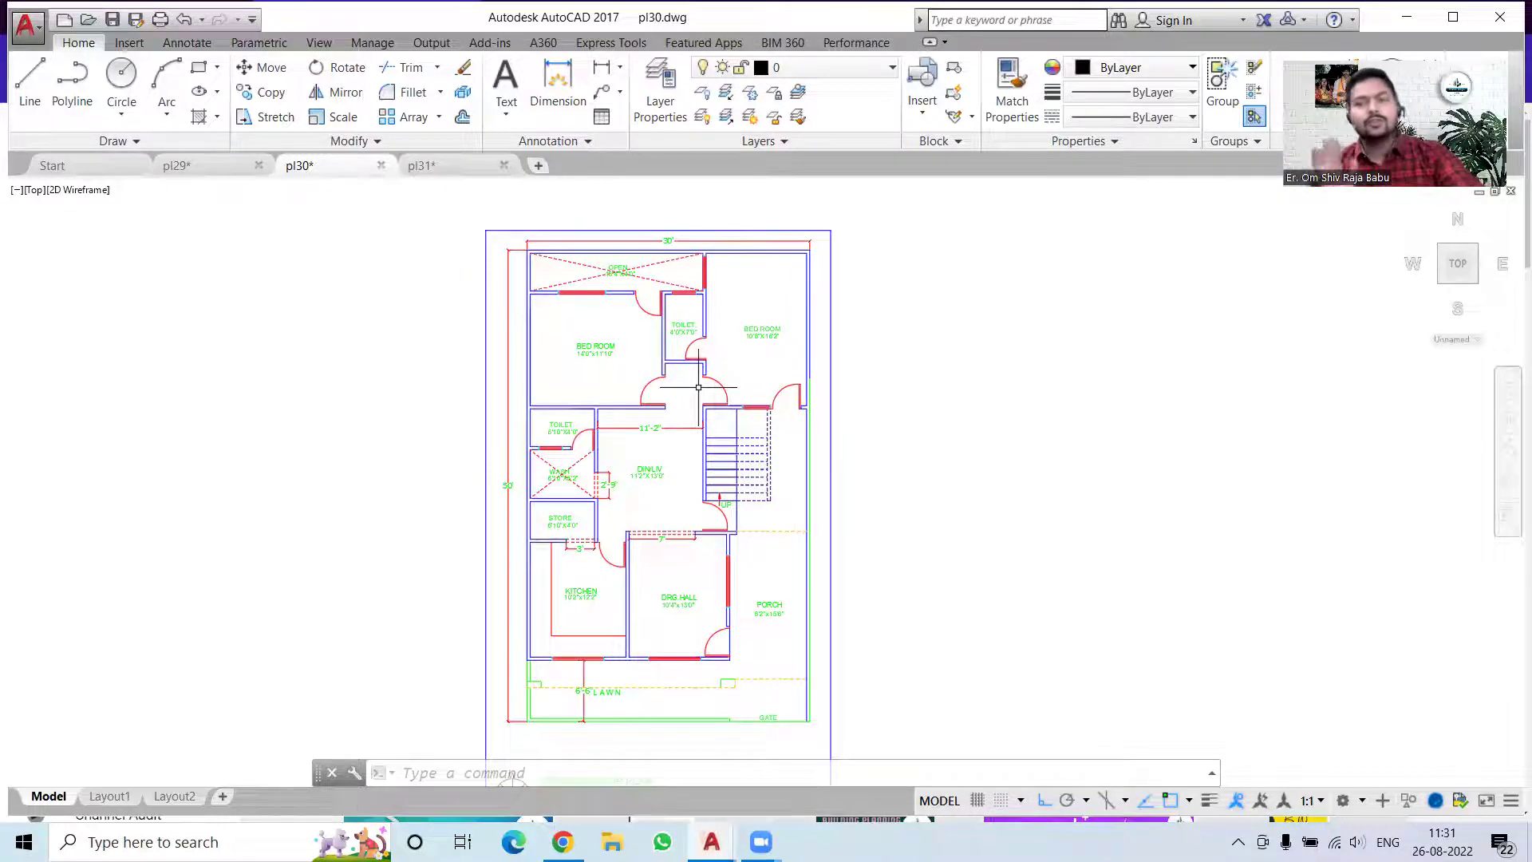
{"action": "left_click", "coordinate": [176, 164]}
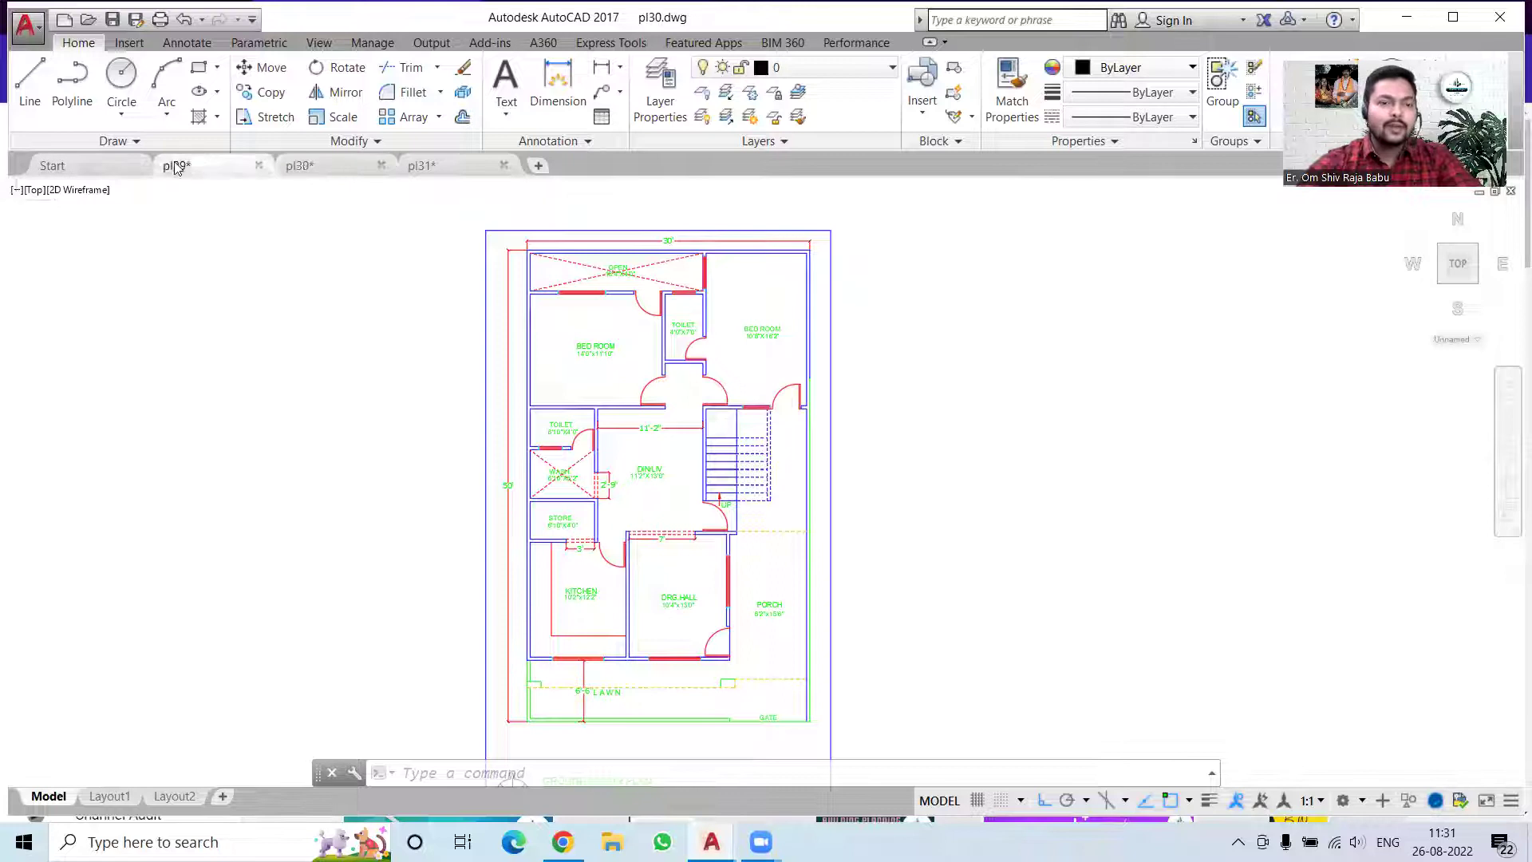
{"action": "left_click", "coordinate": [303, 168]}
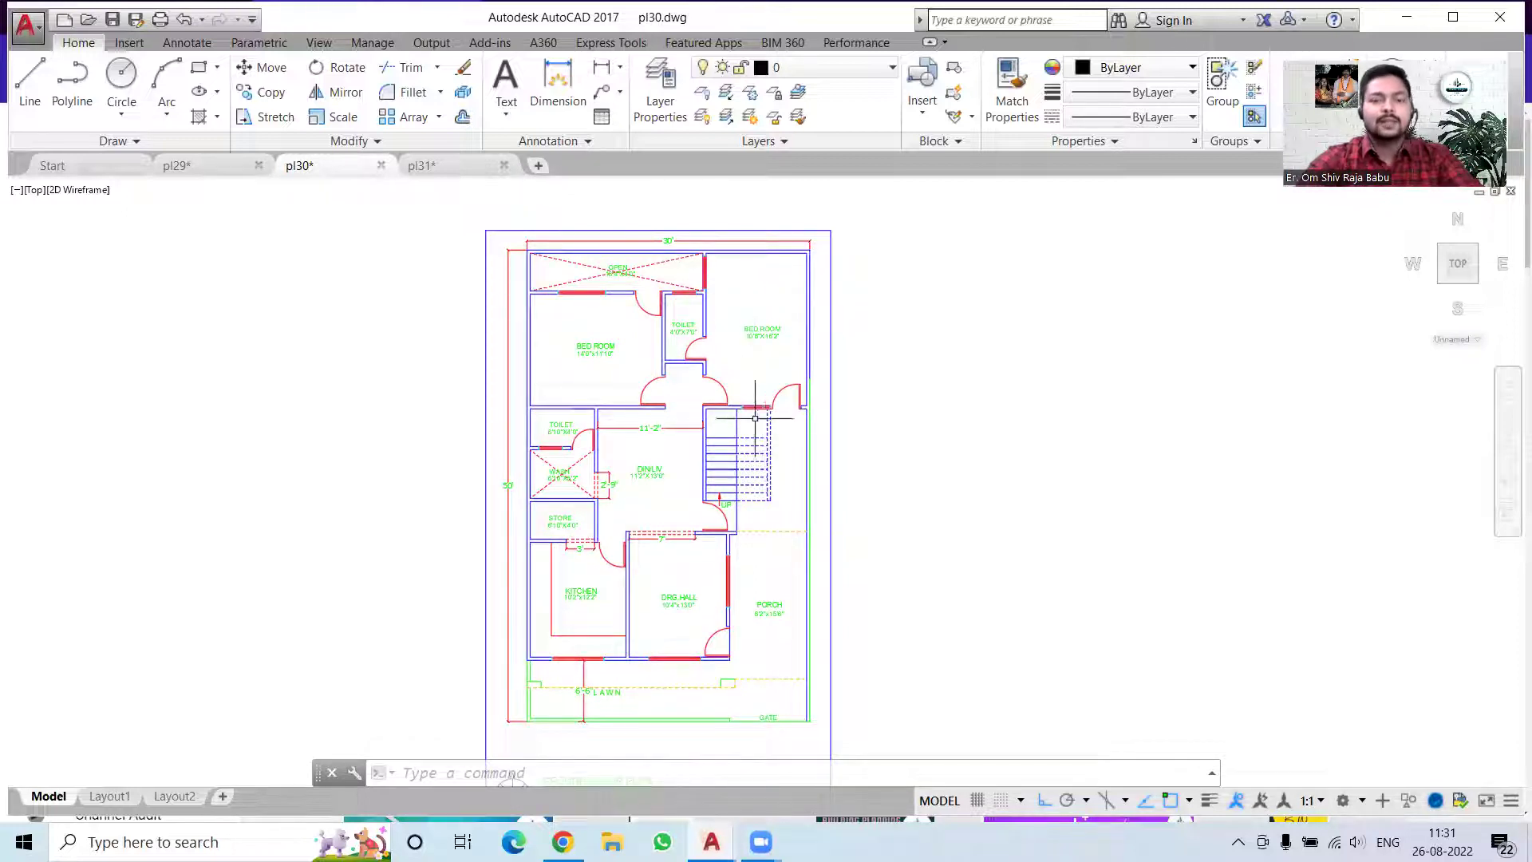
{"action": "scroll", "coordinate": [583, 345], "scroll_direction": "up", "scroll_amount": 5}
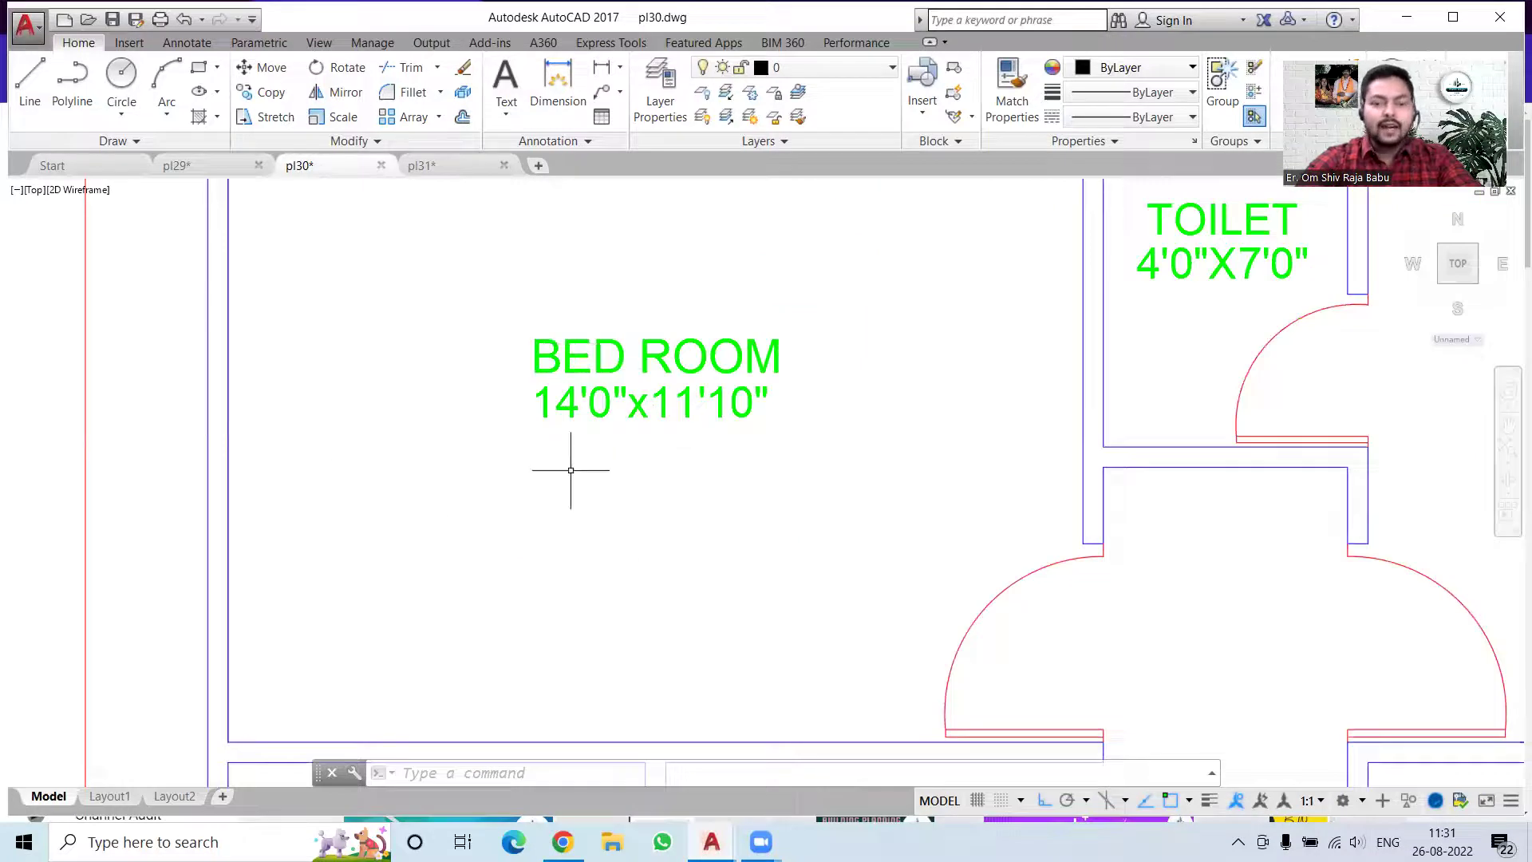
{"action": "scroll", "coordinate": [420, 469], "scroll_direction": "down", "scroll_amount": 5}
{"action": "scroll", "coordinate": [599, 411], "scroll_direction": "up", "scroll_amount": 3}
{"action": "scroll", "coordinate": [539, 500], "scroll_direction": "up", "scroll_amount": 1}
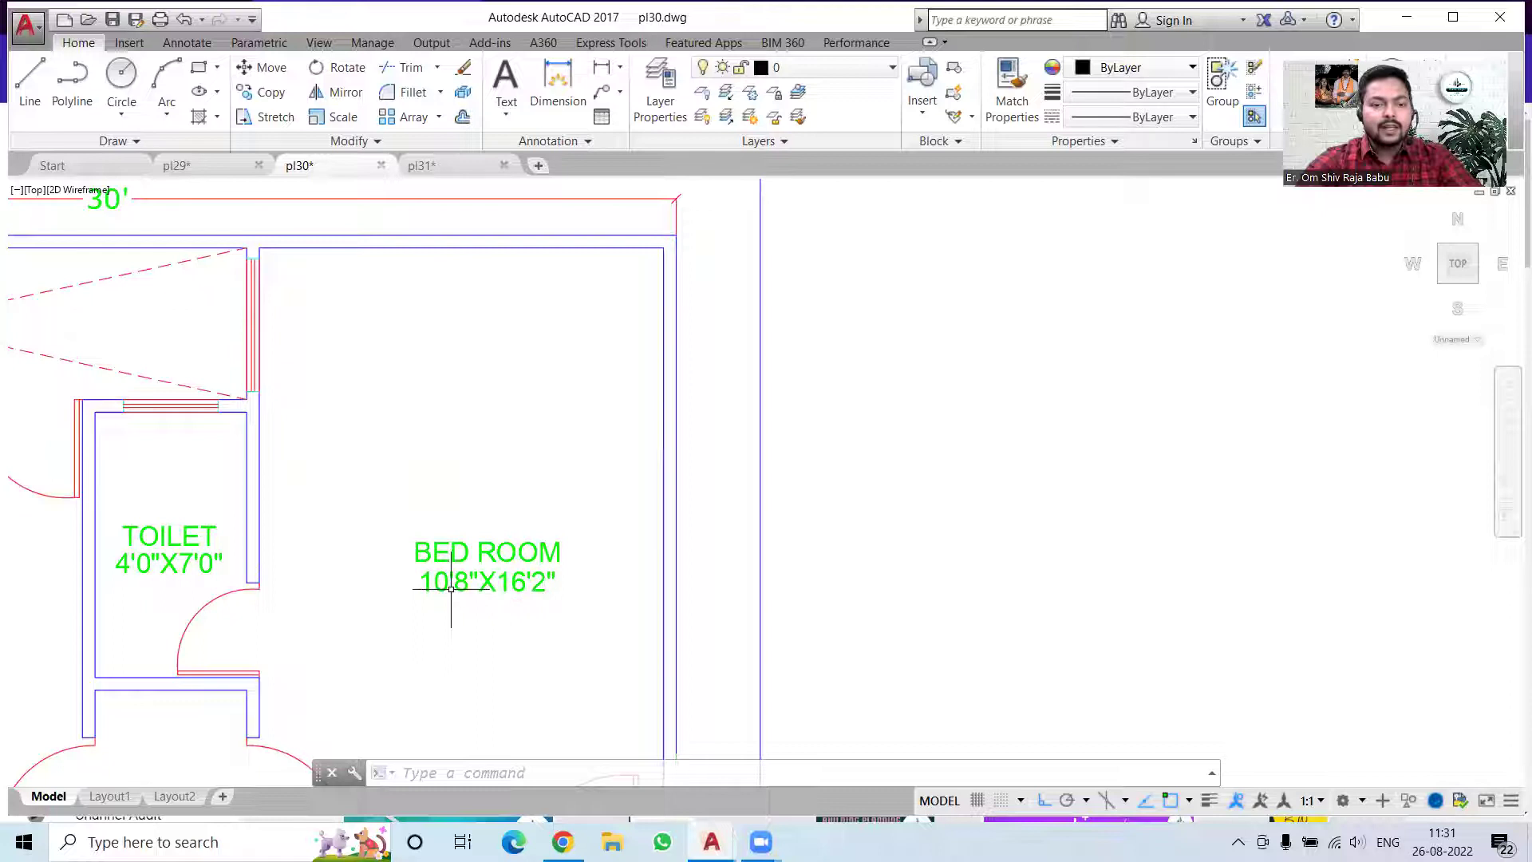
{"action": "middle_click_drag", "start_coordinate": [492, 618], "coordinate": [509, 588]}
{"action": "scroll", "coordinate": [793, 400], "scroll_direction": "down", "scroll_amount": 2}
{"action": "scroll", "coordinate": [779, 427], "scroll_direction": "down", "scroll_amount": 3}
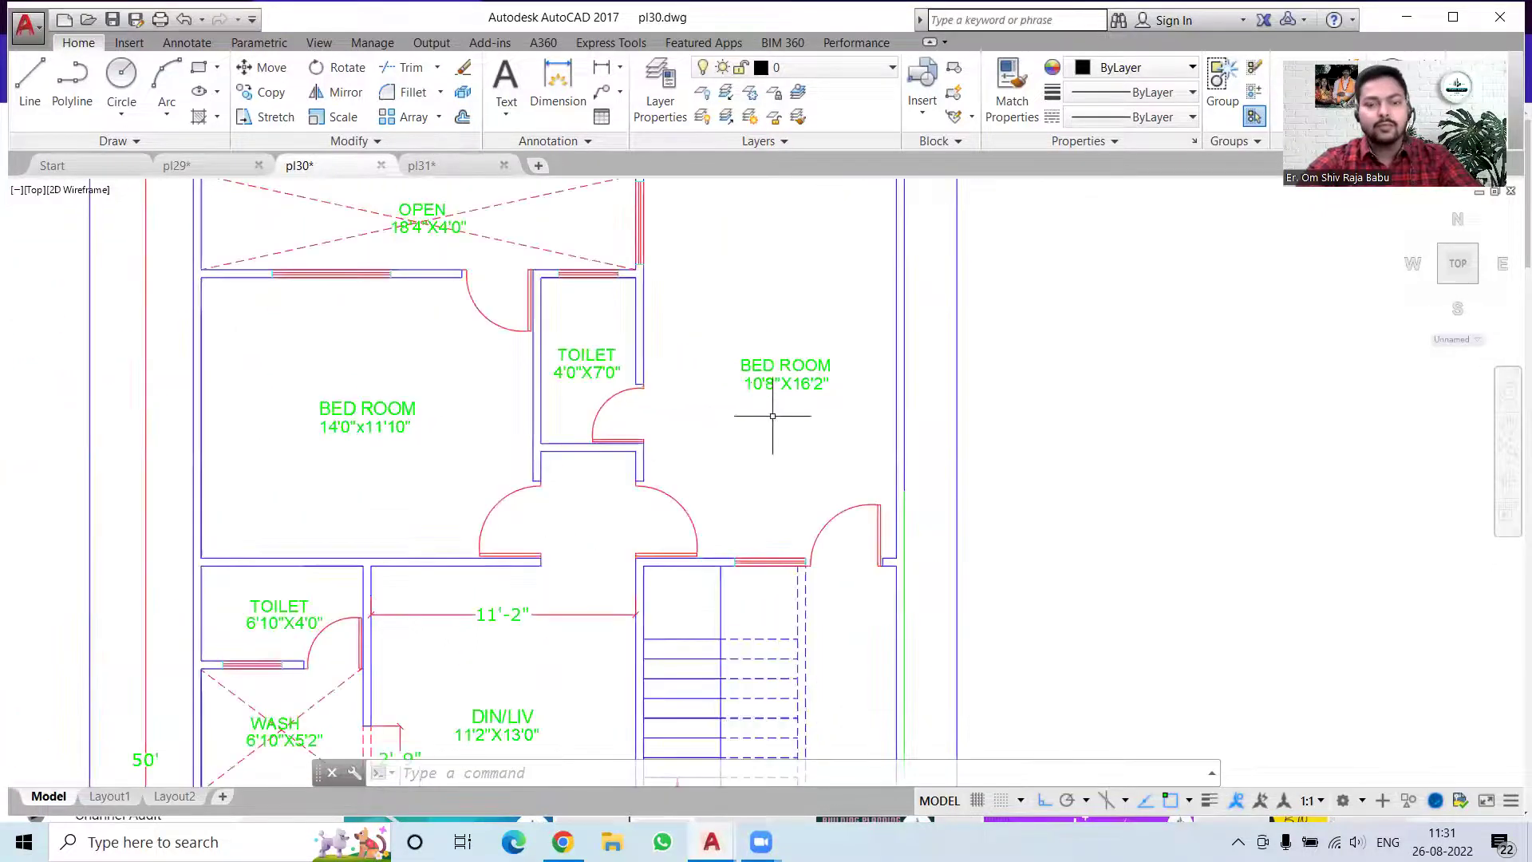
{"action": "scroll", "coordinate": [676, 513], "scroll_direction": "down", "scroll_amount": 2}
{"action": "middle_click_drag", "start_coordinate": [702, 444], "coordinate": [730, 398]}
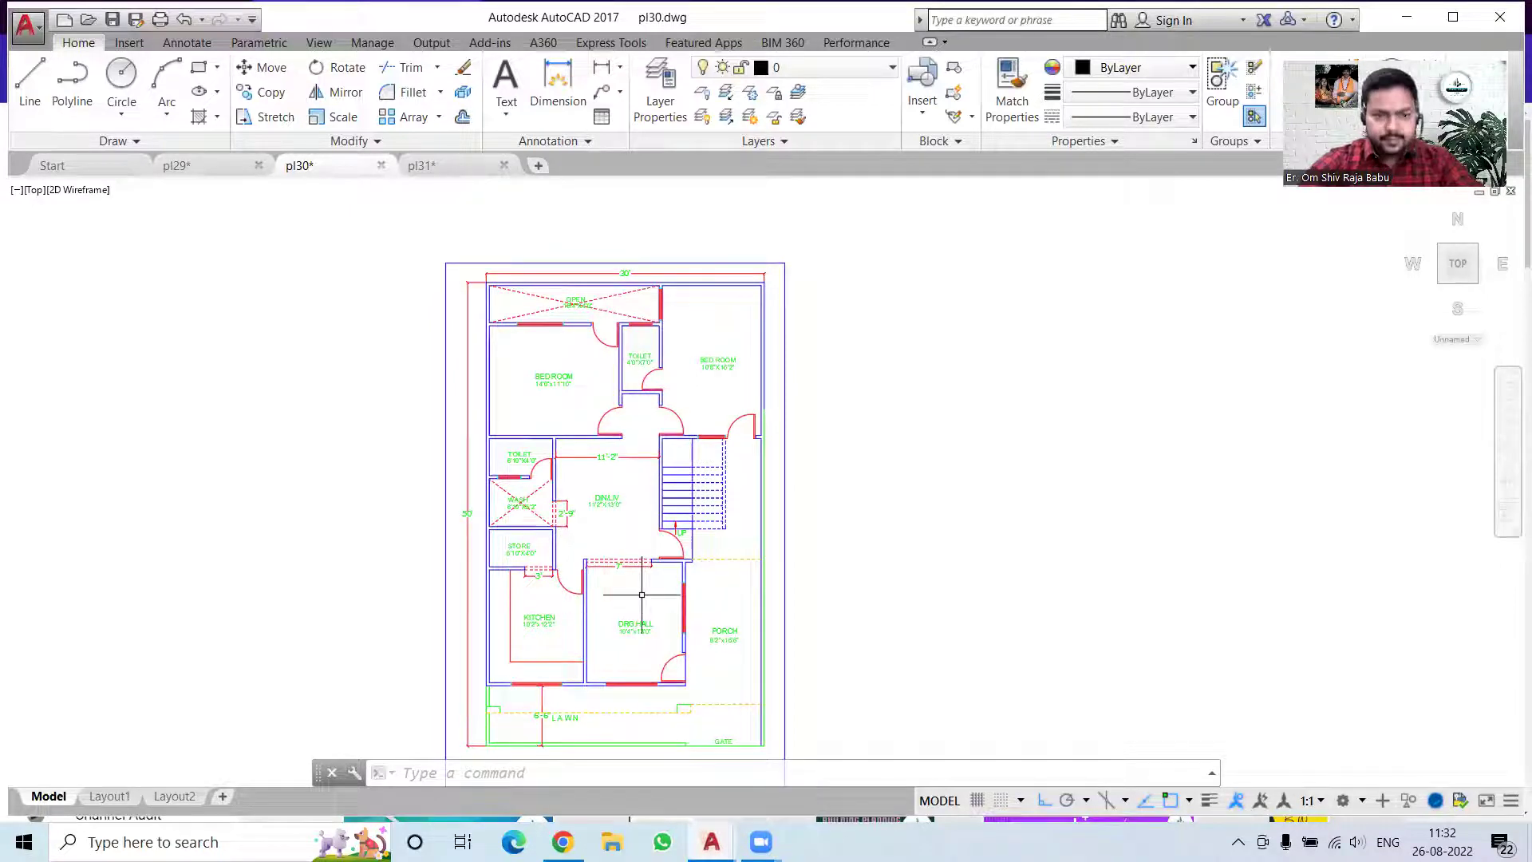
{"action": "middle_click_drag", "start_coordinate": [590, 462], "coordinate": [675, 420]}
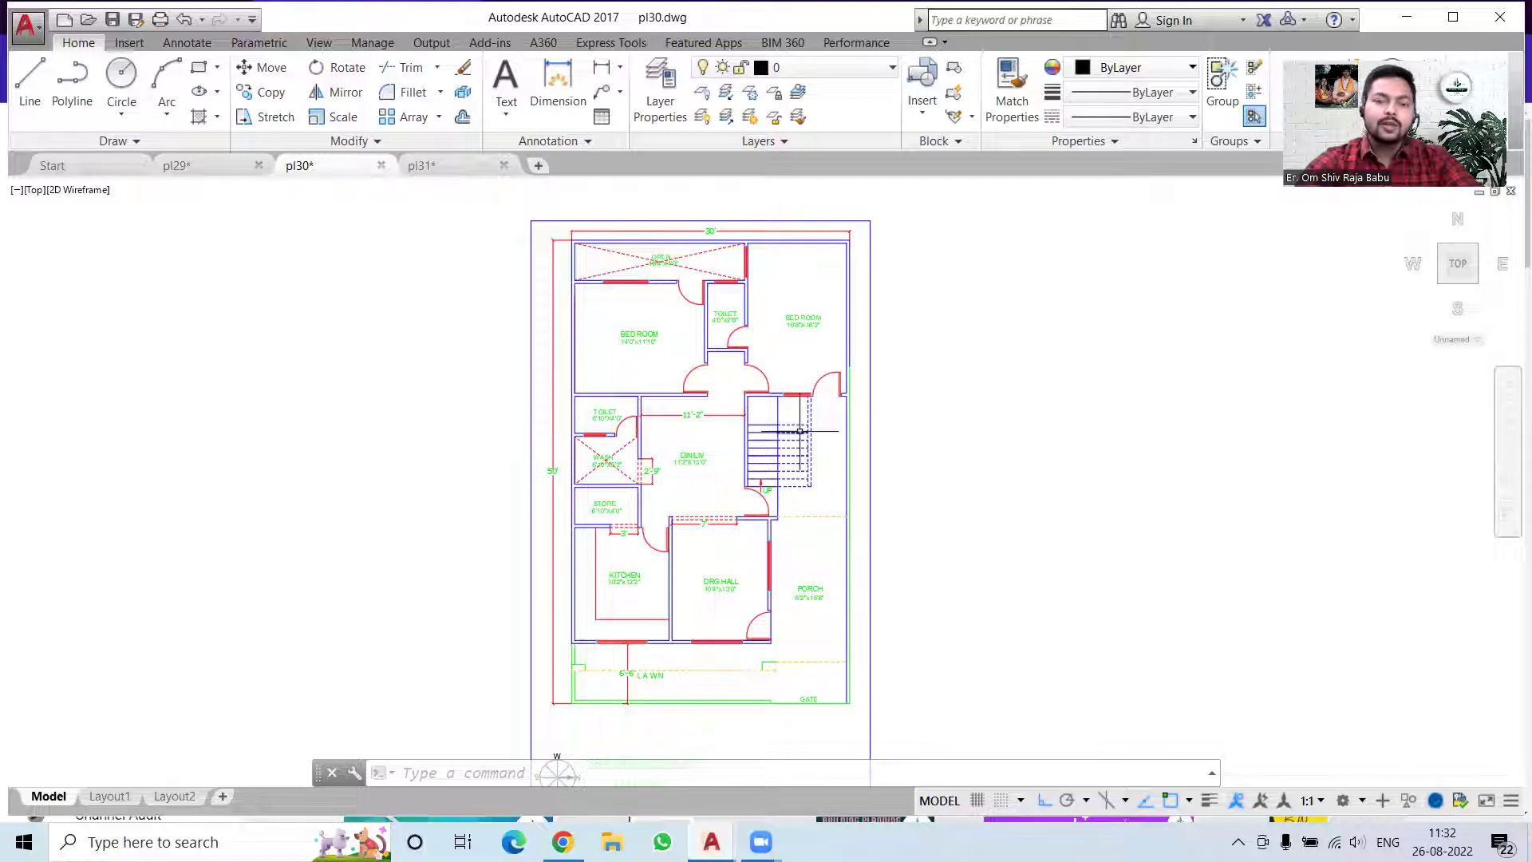
{"action": "scroll", "coordinate": [795, 436], "scroll_direction": "up", "scroll_amount": 6}
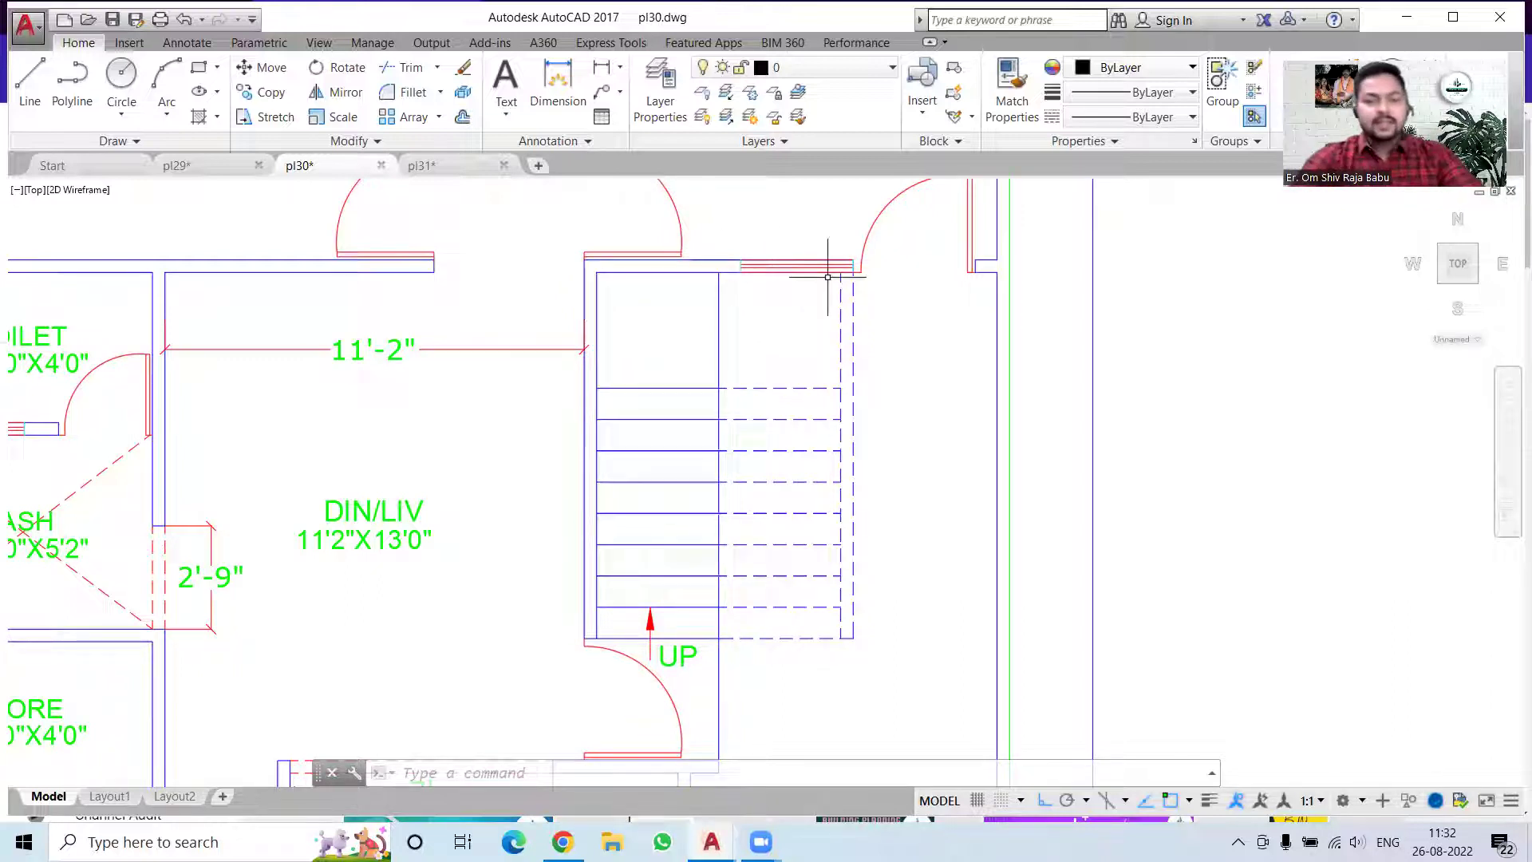
{"action": "scroll", "coordinate": [834, 420], "scroll_direction": "down", "scroll_amount": 4}
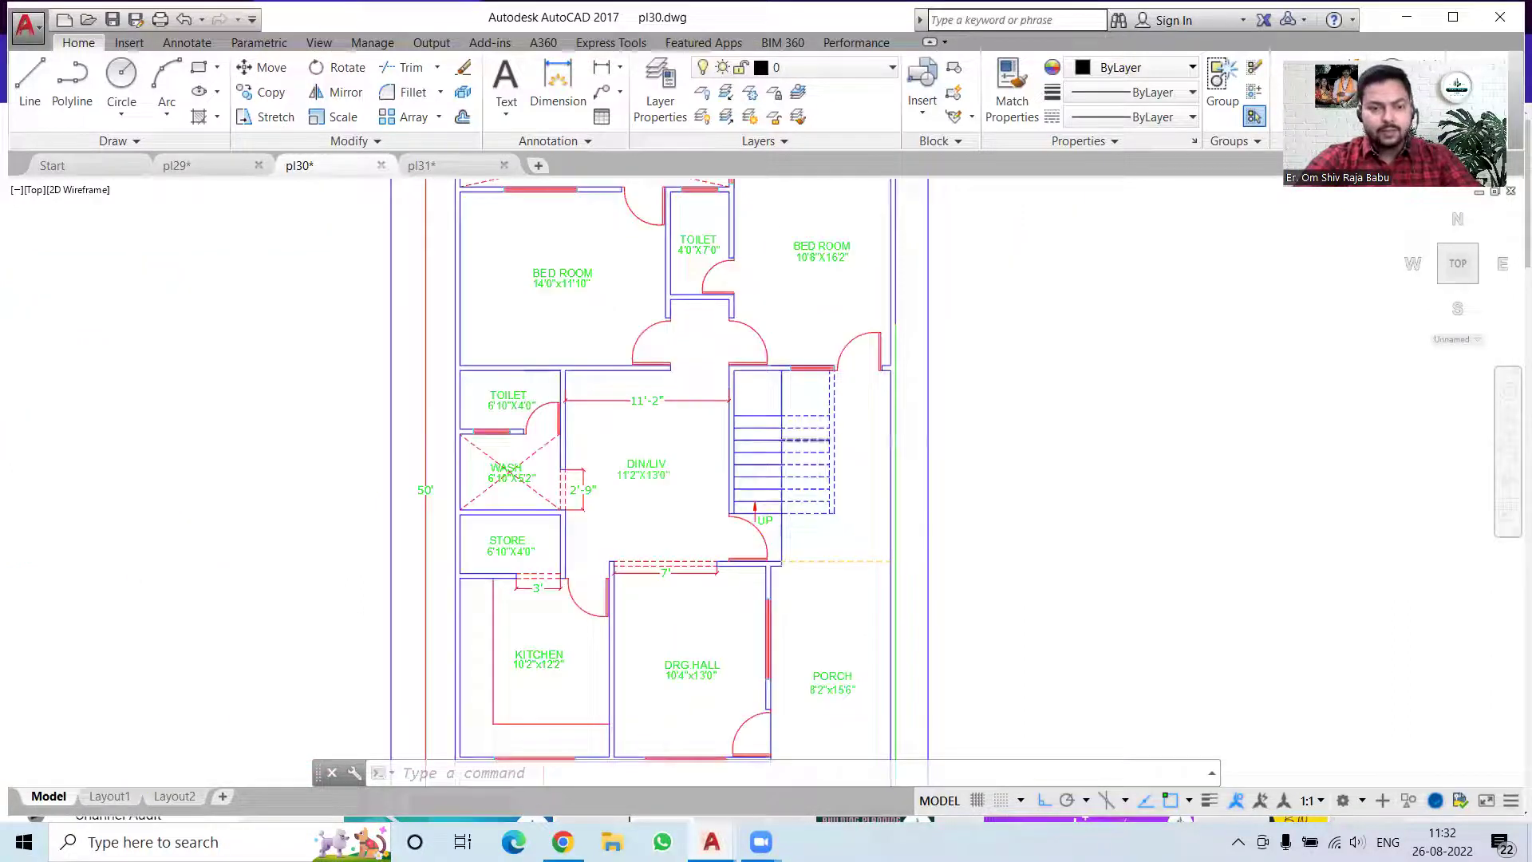
{"action": "scroll", "coordinate": [816, 434], "scroll_direction": "down", "scroll_amount": 2}
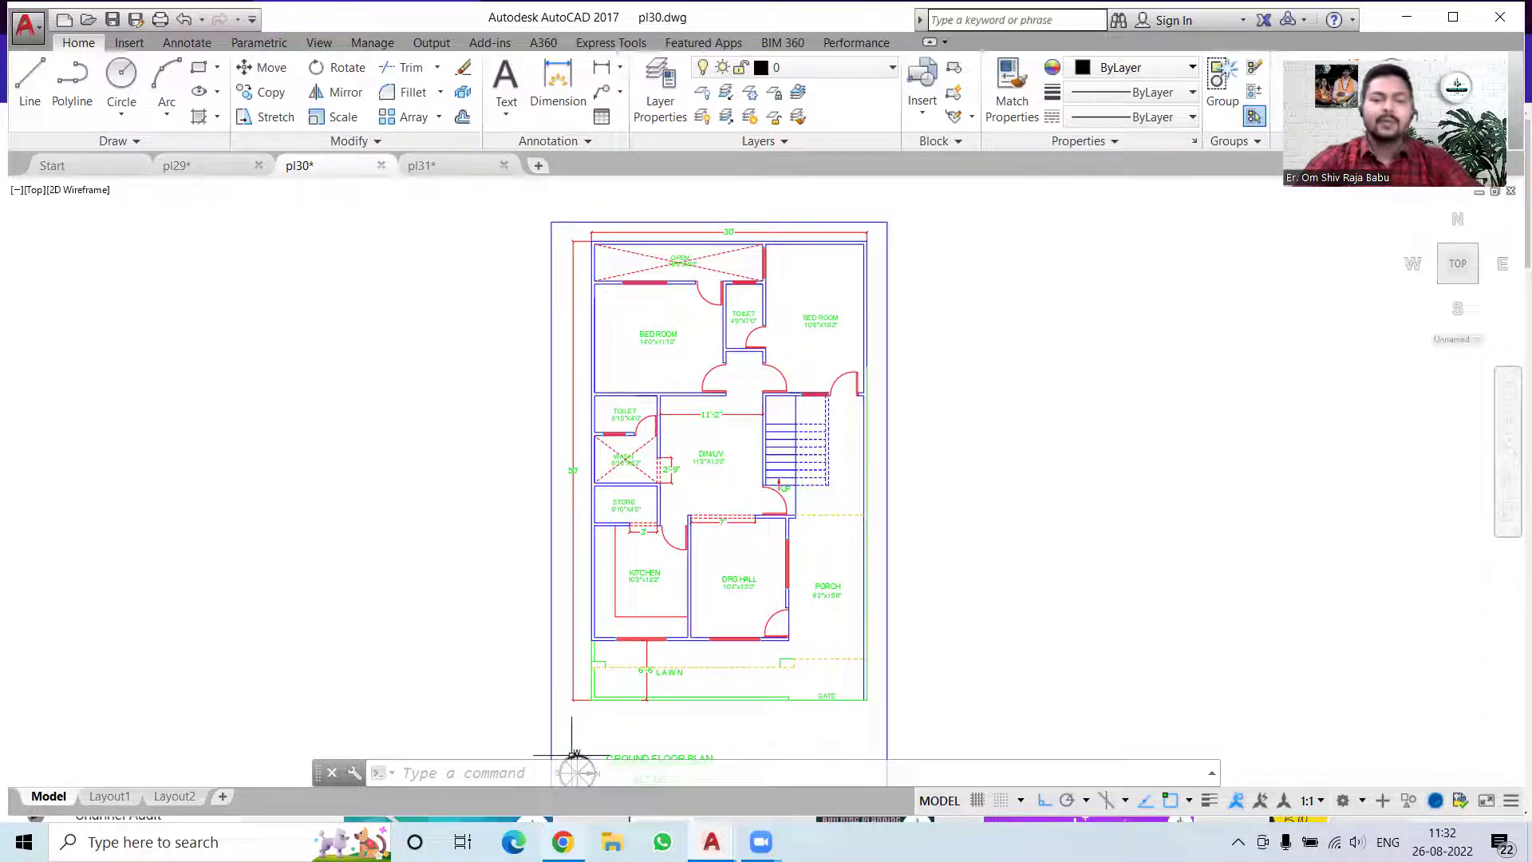
{"action": "key", "text": "alt+Tab"}
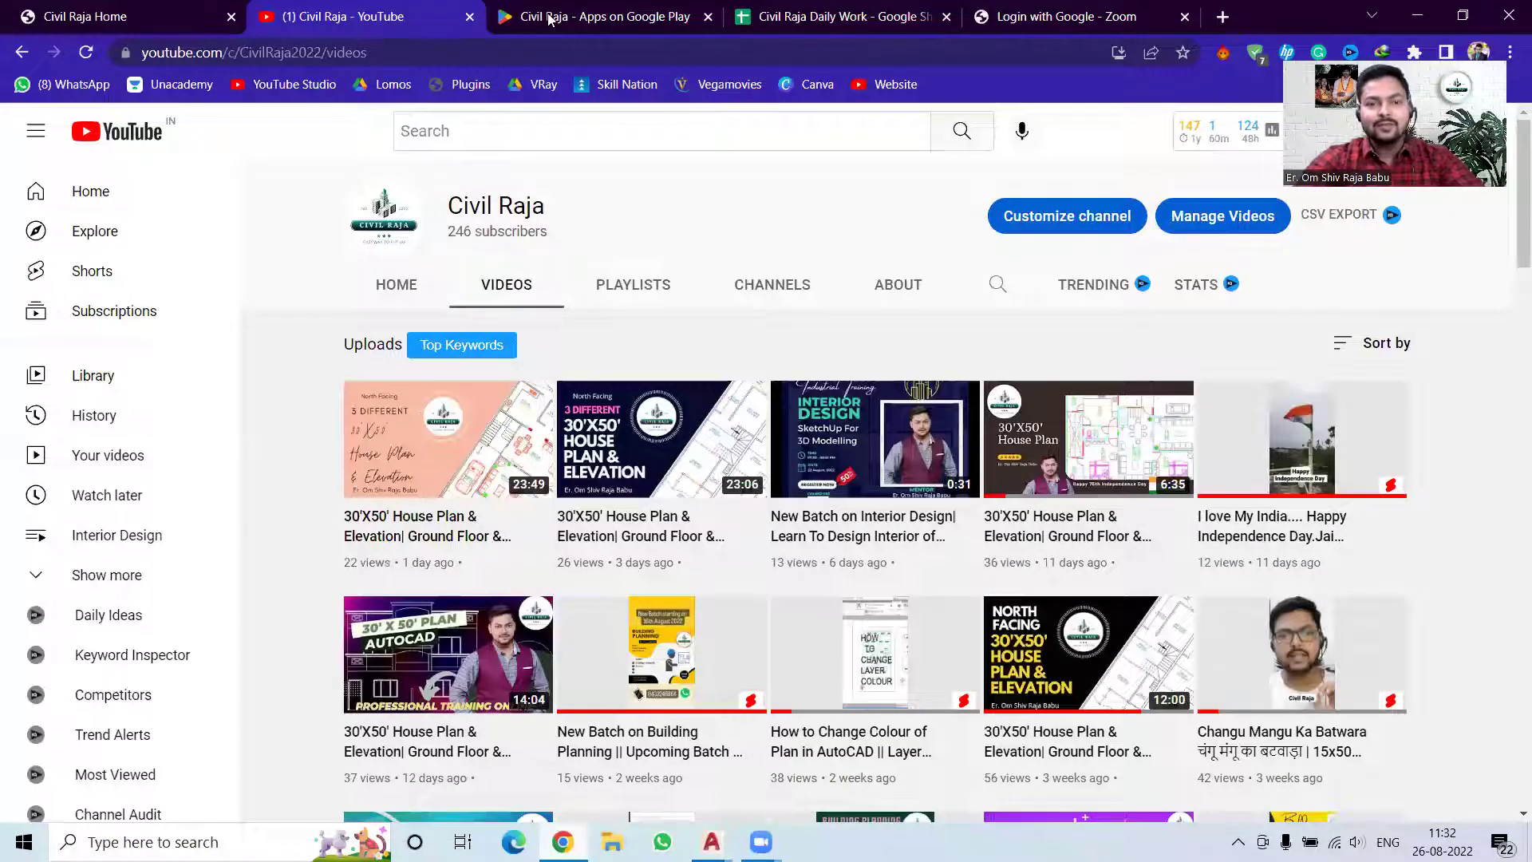
Visit the Civil Raja app's Google Play listing, then the Civil Raja website home page.
{"action": "left_click", "coordinate": [548, 17]}
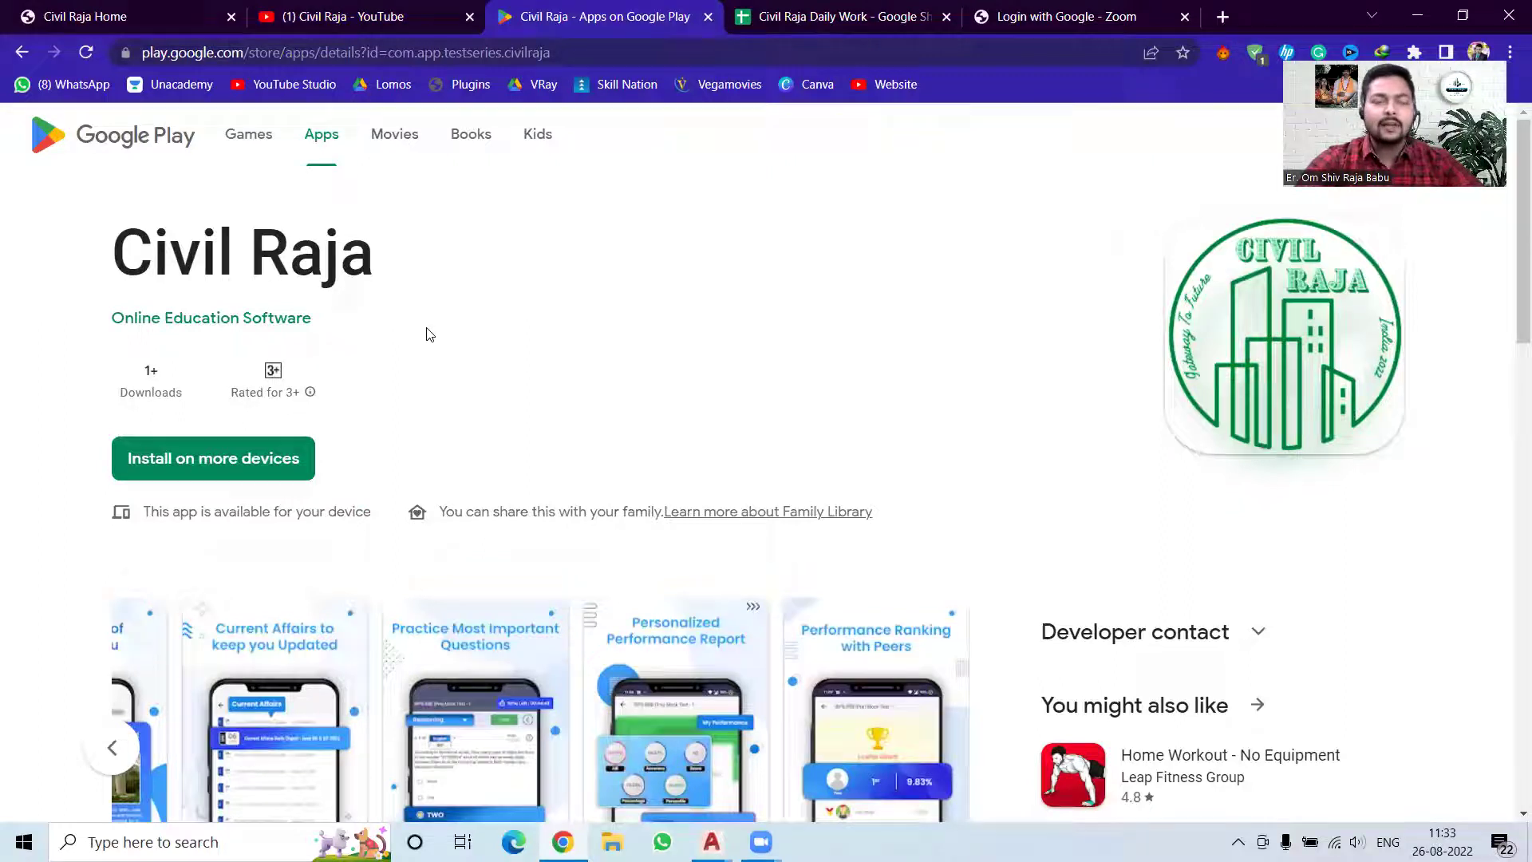
{"action": "left_click", "coordinate": [140, 14]}
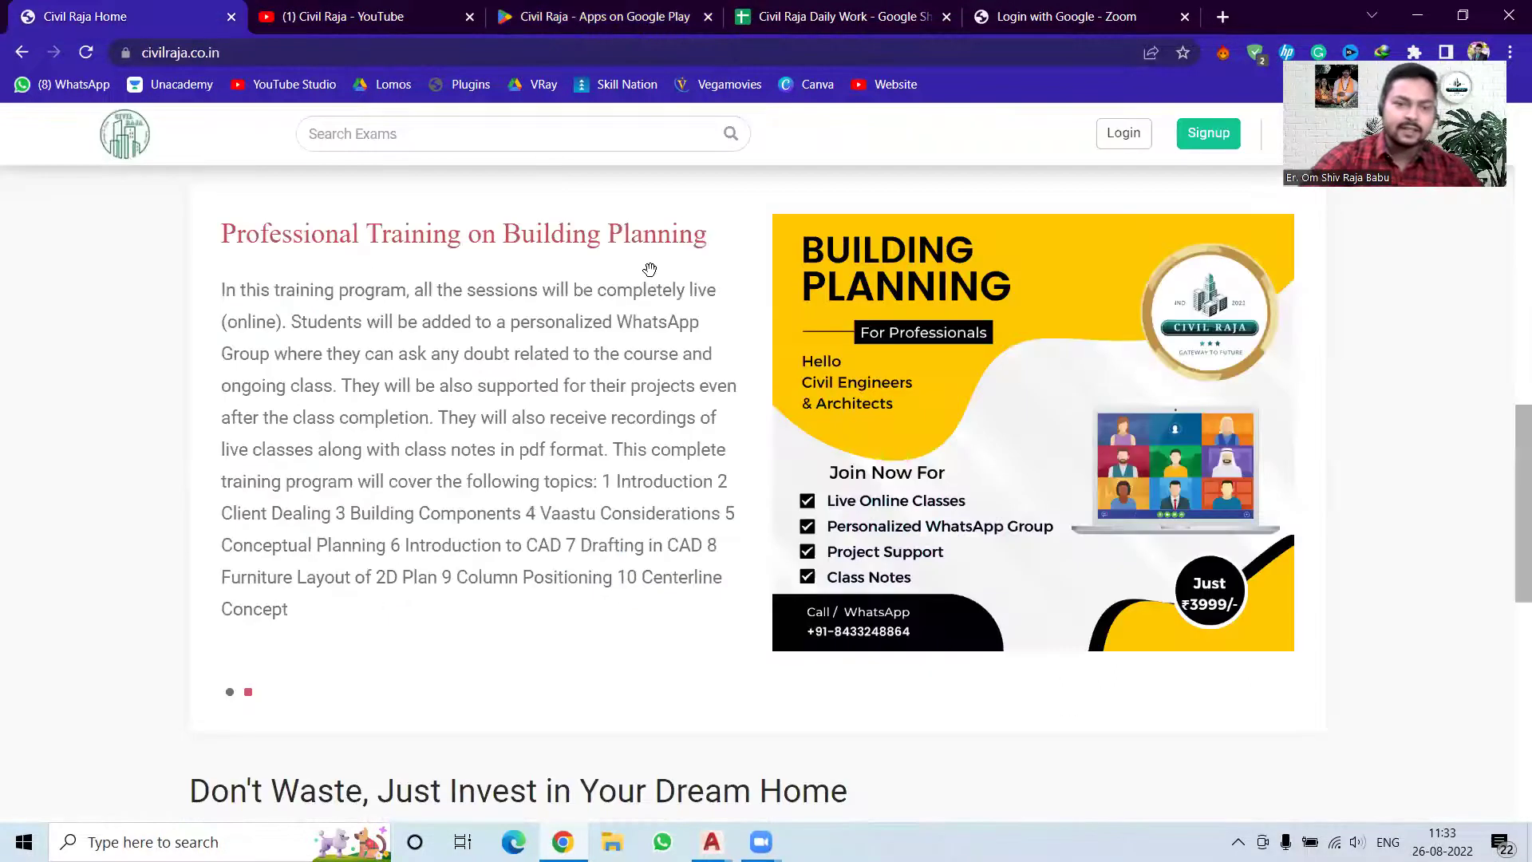
Show the Graduate Engineering exam list and expand the SSC JE group.
{"action": "scroll", "coordinate": [555, 371], "scroll_direction": "up", "scroll_amount": 5}
{"action": "scroll", "coordinate": [555, 371], "scroll_direction": "down", "scroll_amount": 2}
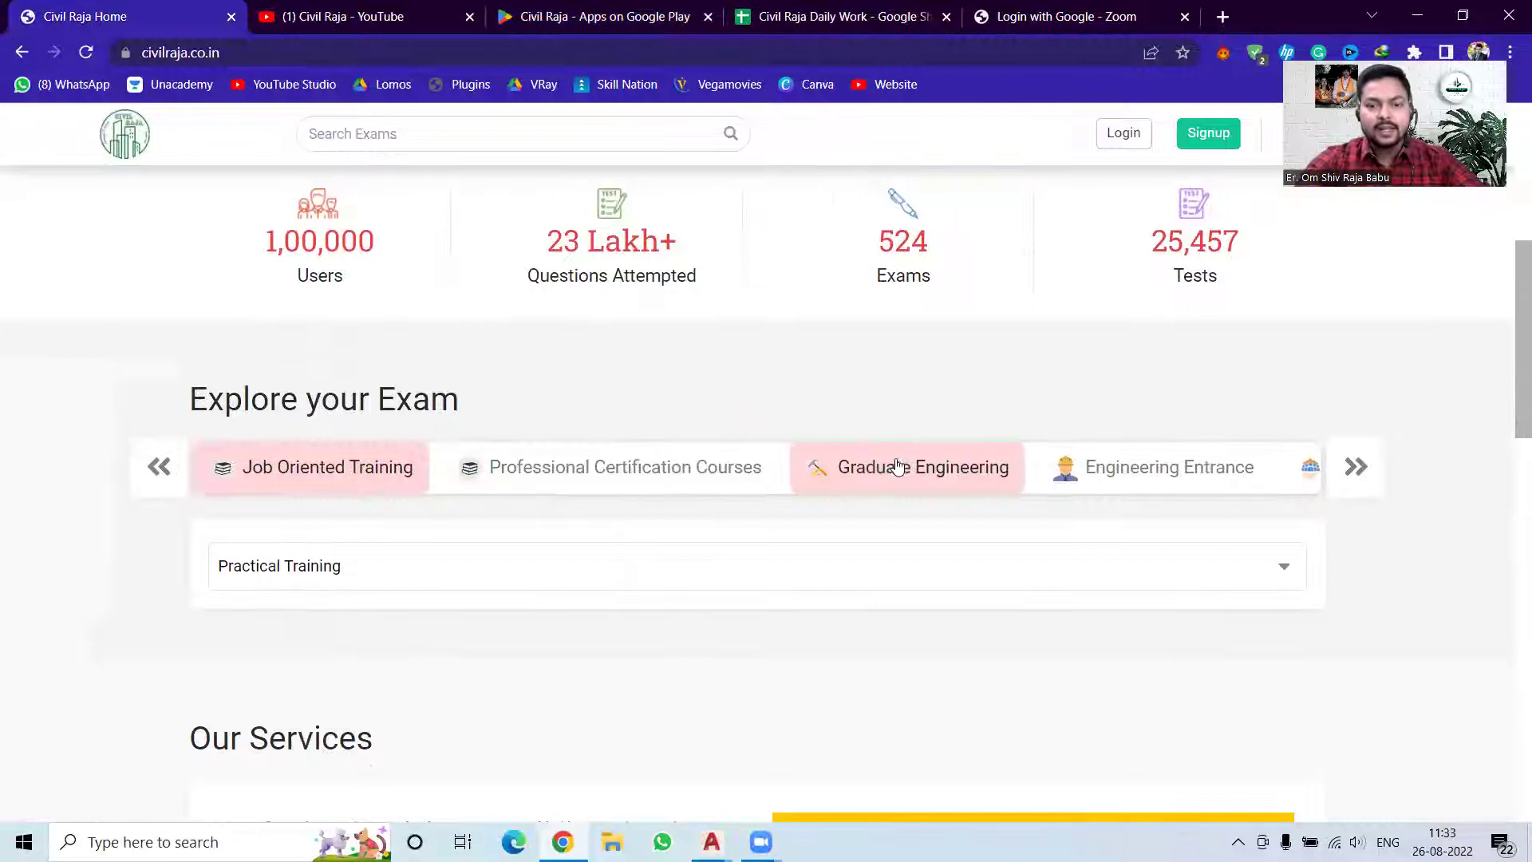
{"action": "left_click", "coordinate": [936, 482]}
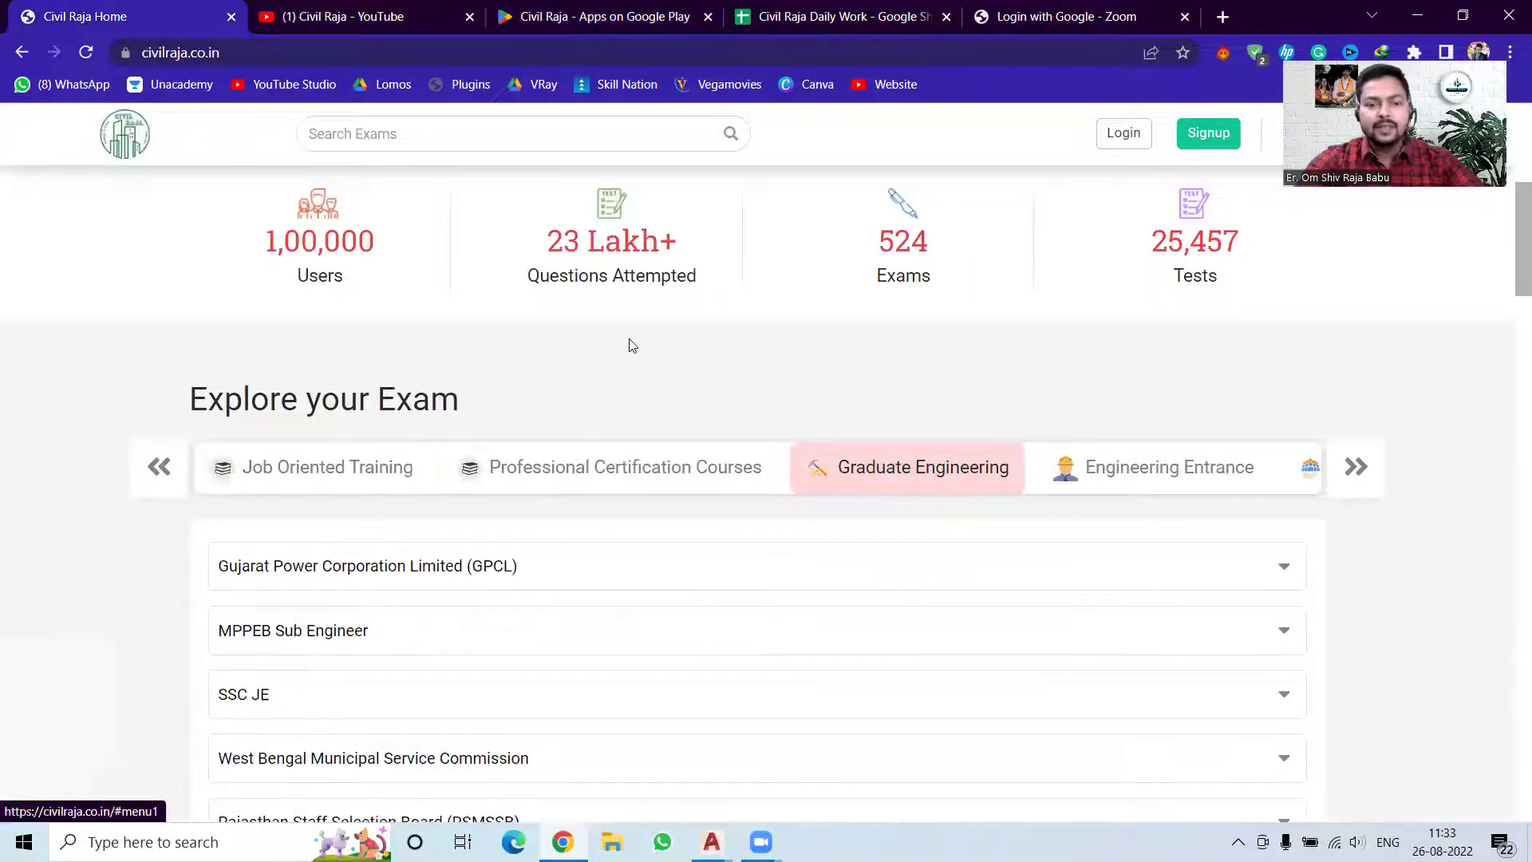
{"action": "scroll", "coordinate": [279, 510], "scroll_direction": "down", "scroll_amount": 3}
{"action": "left_click", "coordinate": [307, 501]}
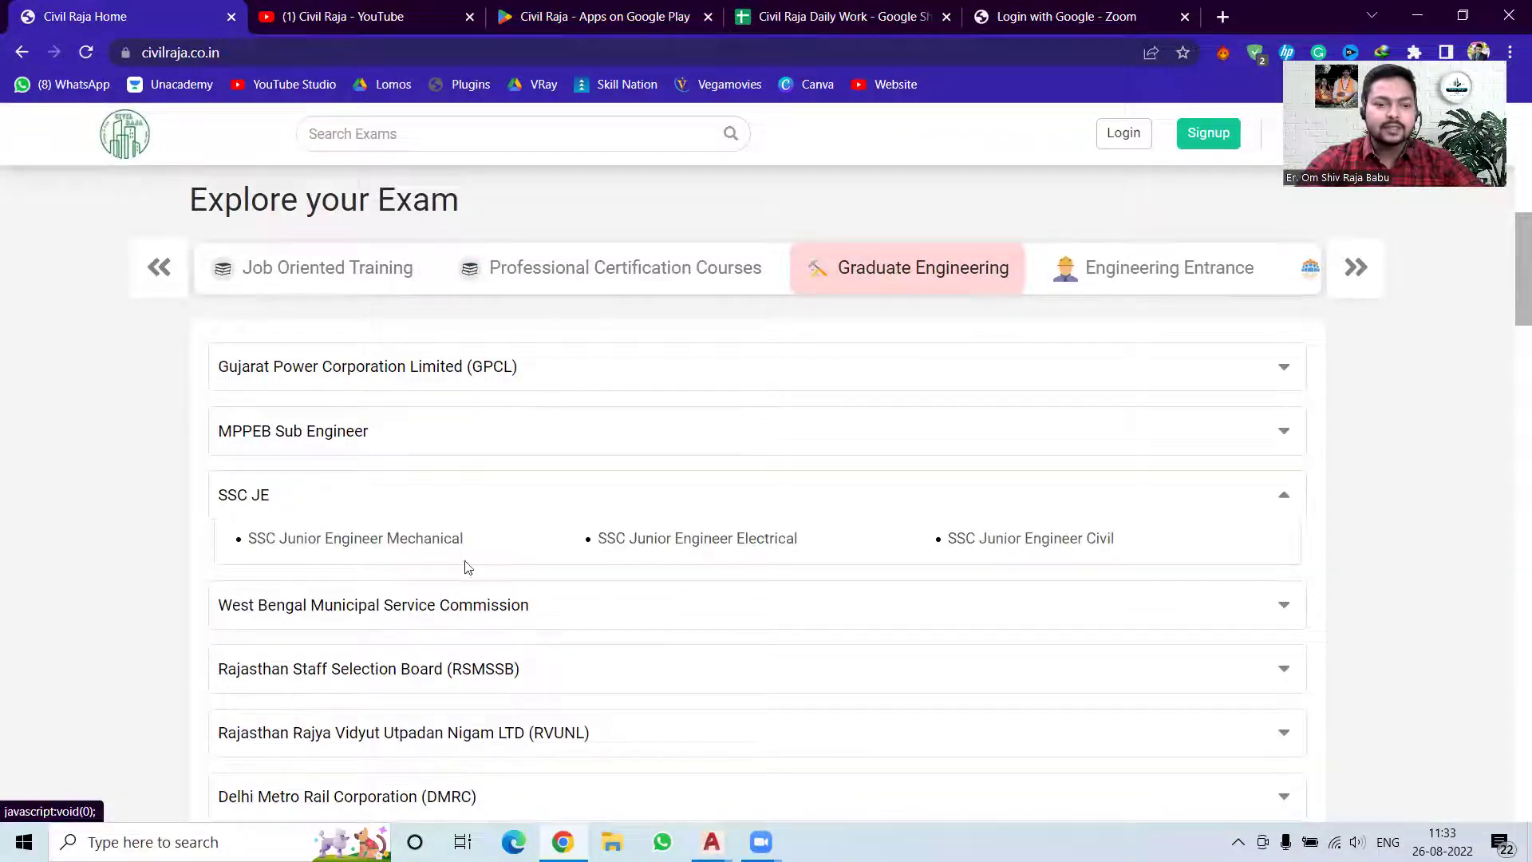
Expand the DMRC, RSMSSB and WBMSC exam groups, then return to Job Oriented Training.
{"action": "scroll", "coordinate": [694, 483], "scroll_direction": "down", "scroll_amount": 1}
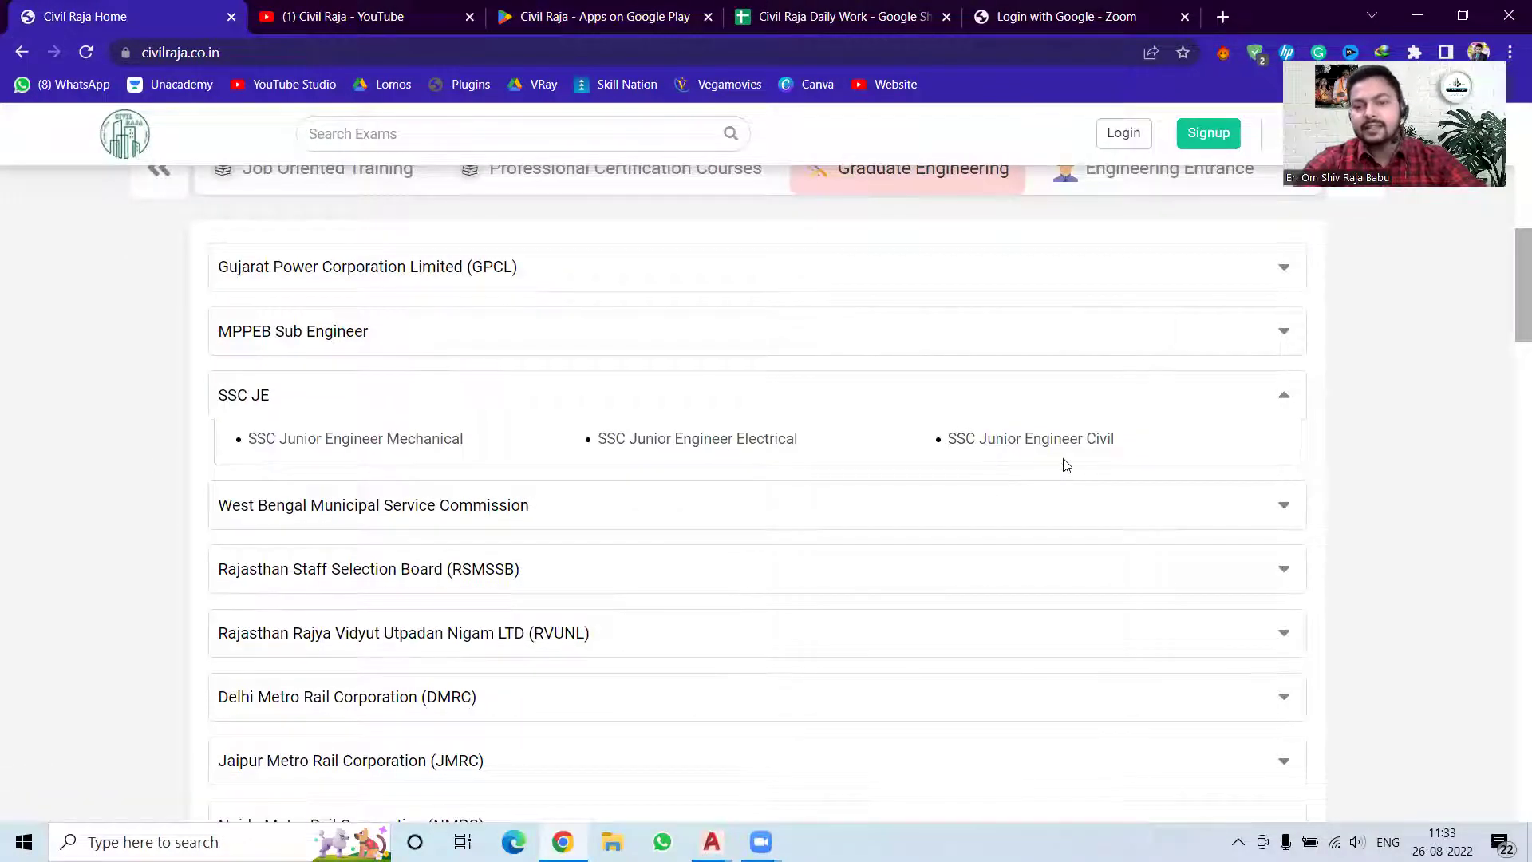
{"action": "scroll", "coordinate": [811, 399], "scroll_direction": "down", "scroll_amount": 1}
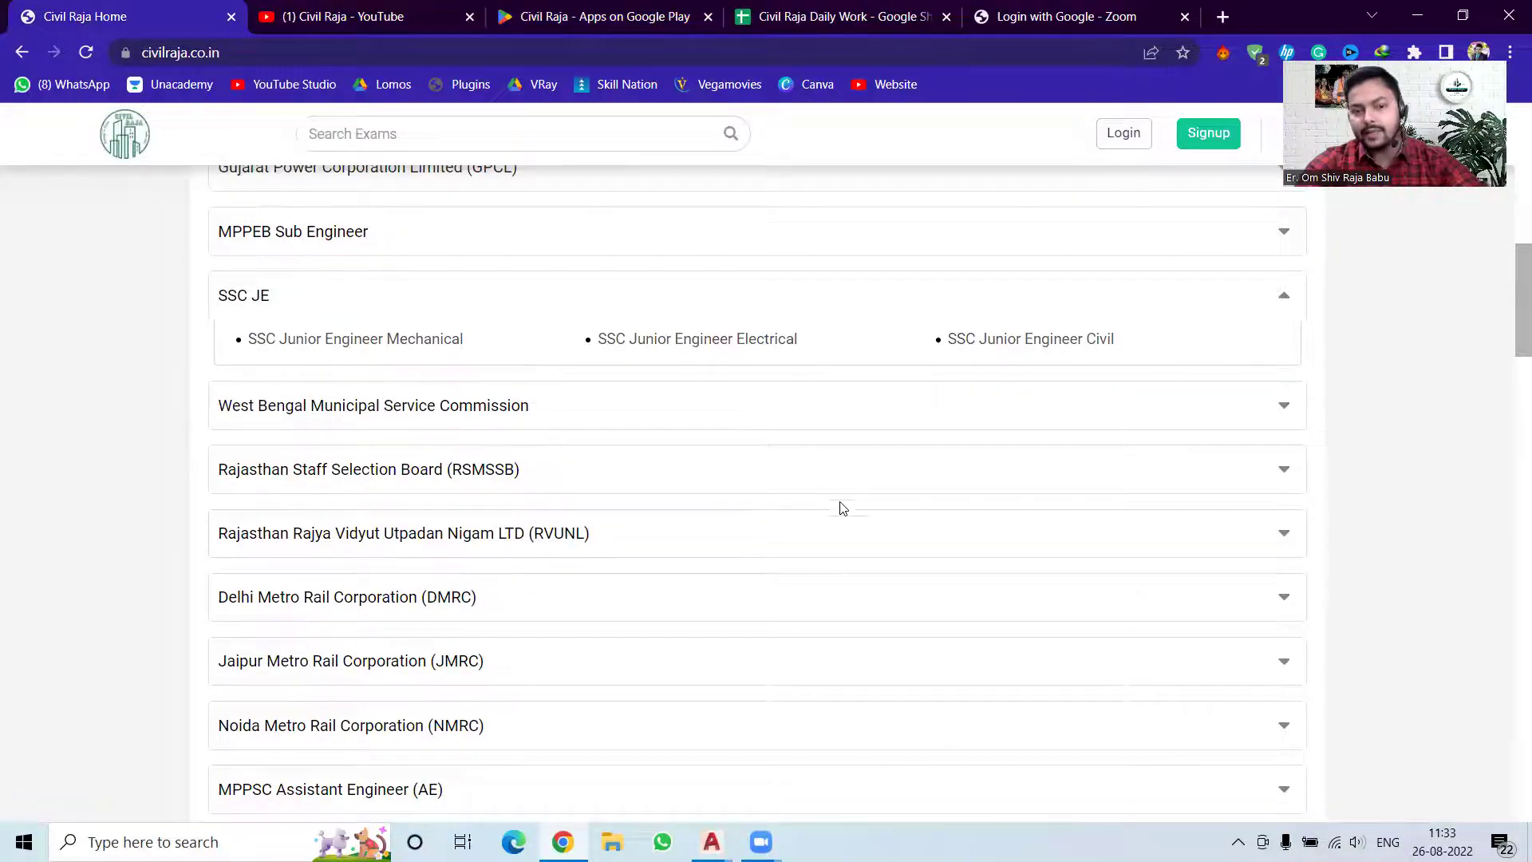
{"action": "scroll", "coordinate": [722, 461], "scroll_direction": "down", "scroll_amount": 1}
{"action": "left_click", "coordinate": [531, 495]}
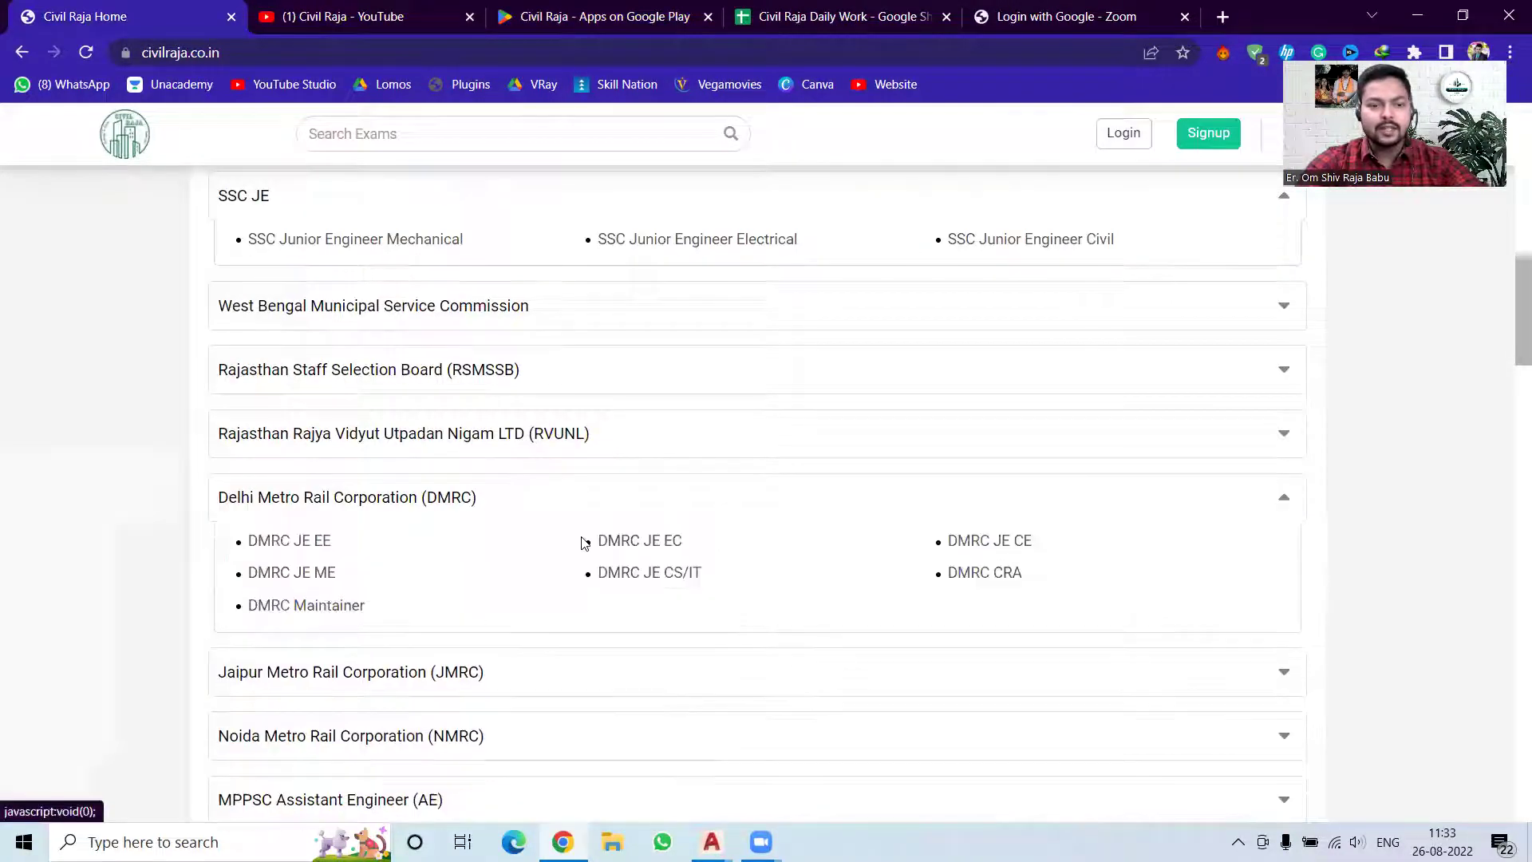
{"action": "left_click", "coordinate": [415, 359]}
{"action": "left_click", "coordinate": [451, 318]}
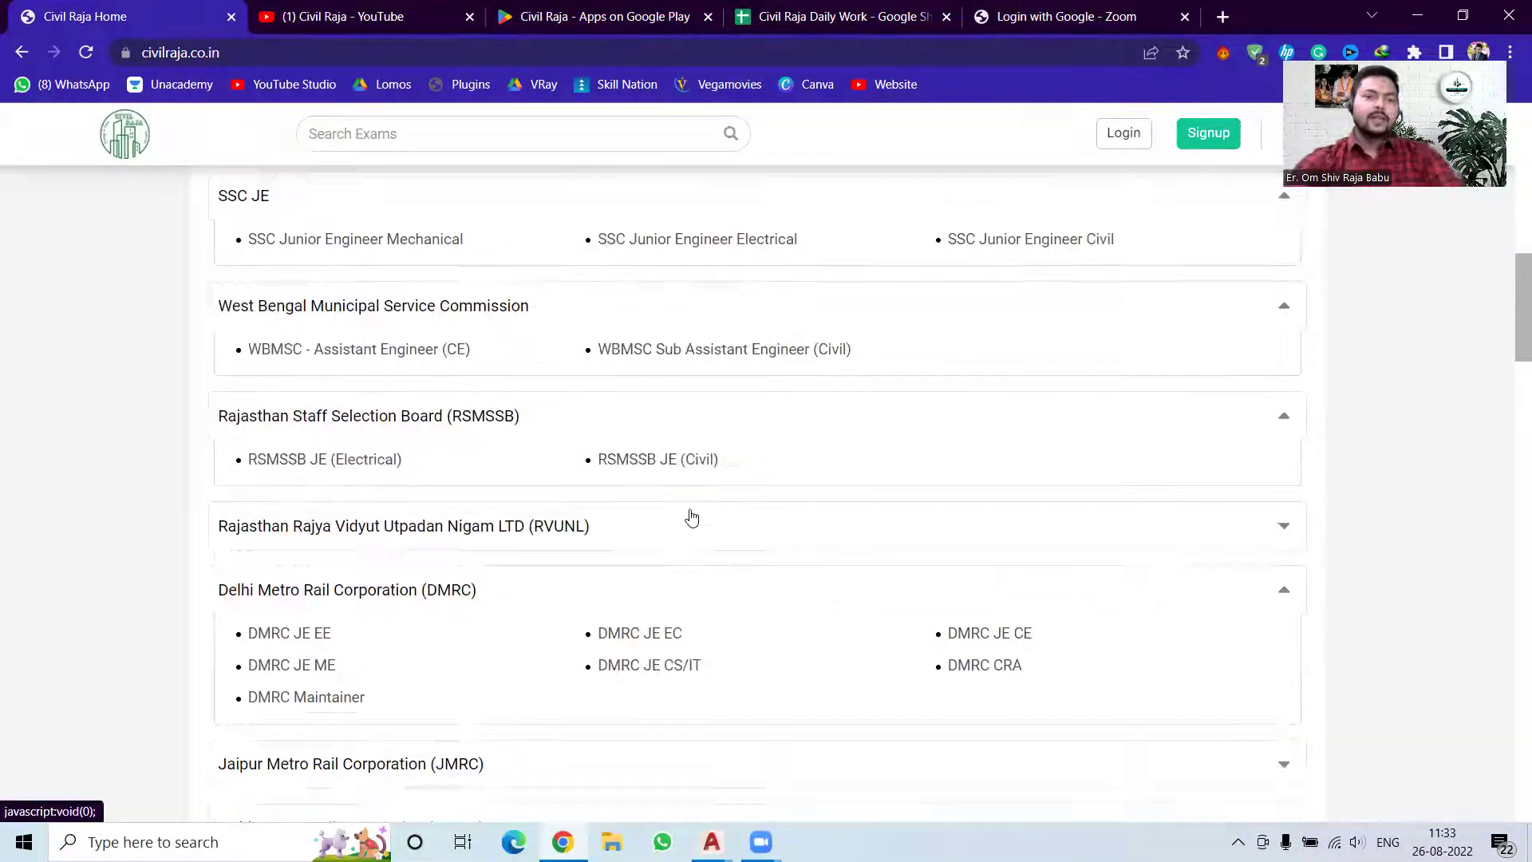
{"action": "scroll", "coordinate": [691, 519], "scroll_direction": "up", "scroll_amount": 5}
{"action": "scroll", "coordinate": [697, 476], "scroll_direction": "up", "scroll_amount": 1}
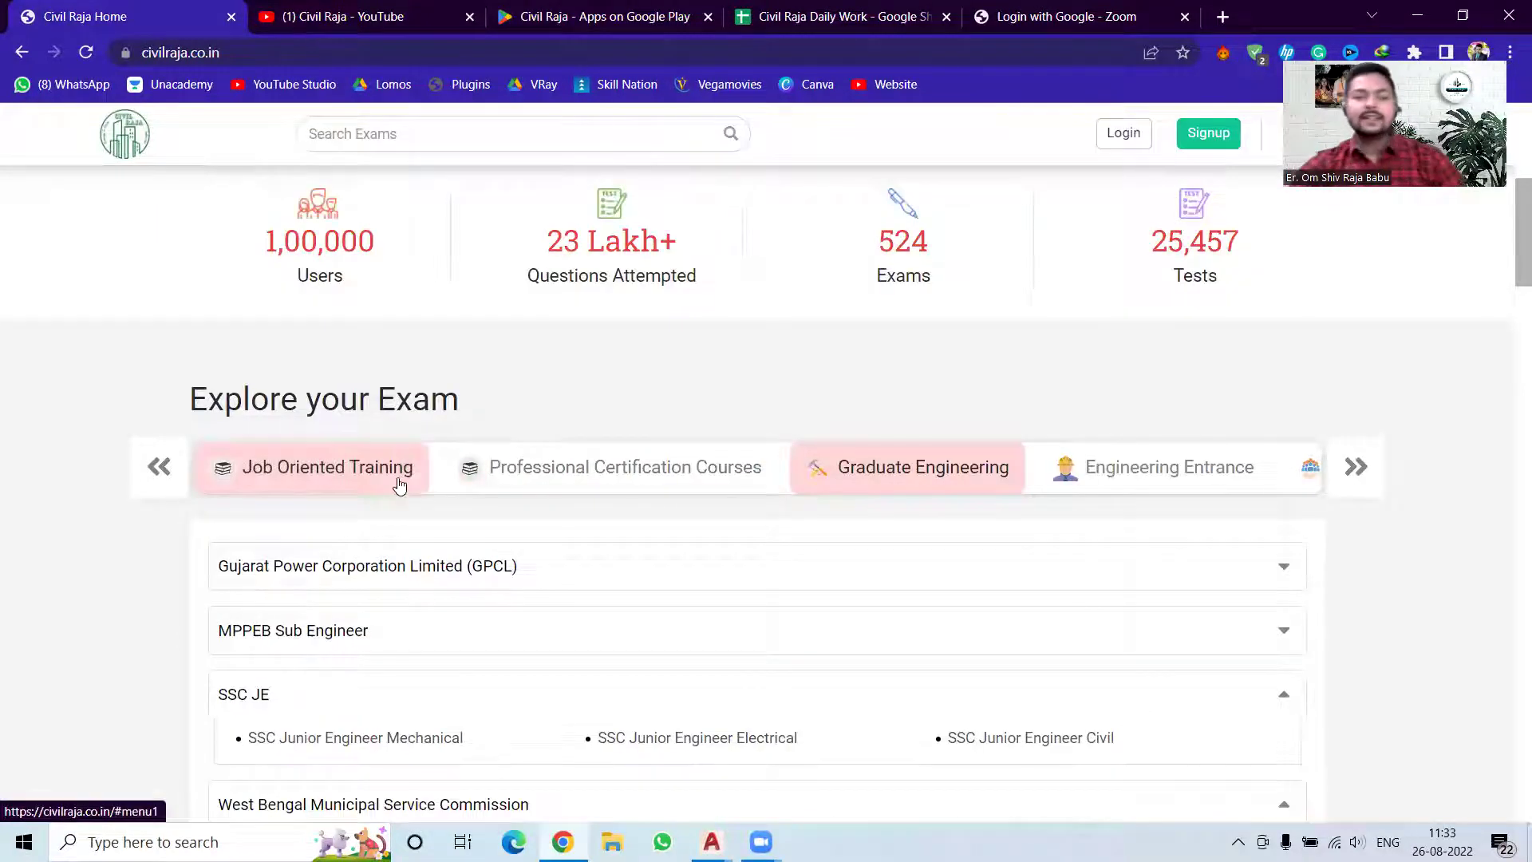
{"action": "left_click", "coordinate": [304, 471]}
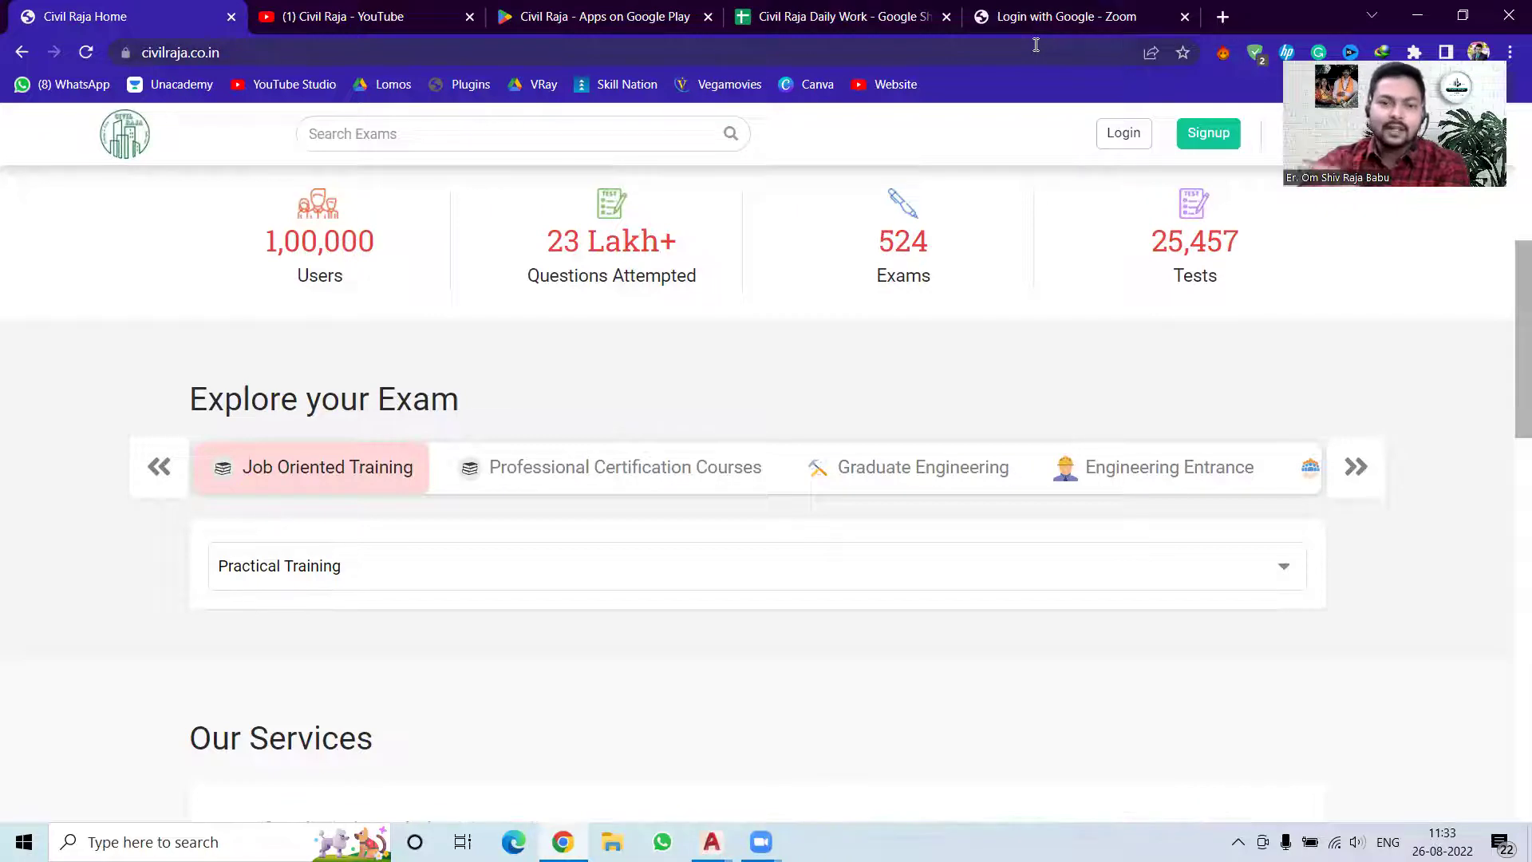
Revisit the Civil Raja Play Store page, then bring pl29 back up in AutoCAD.
{"action": "left_click", "coordinate": [634, 9]}
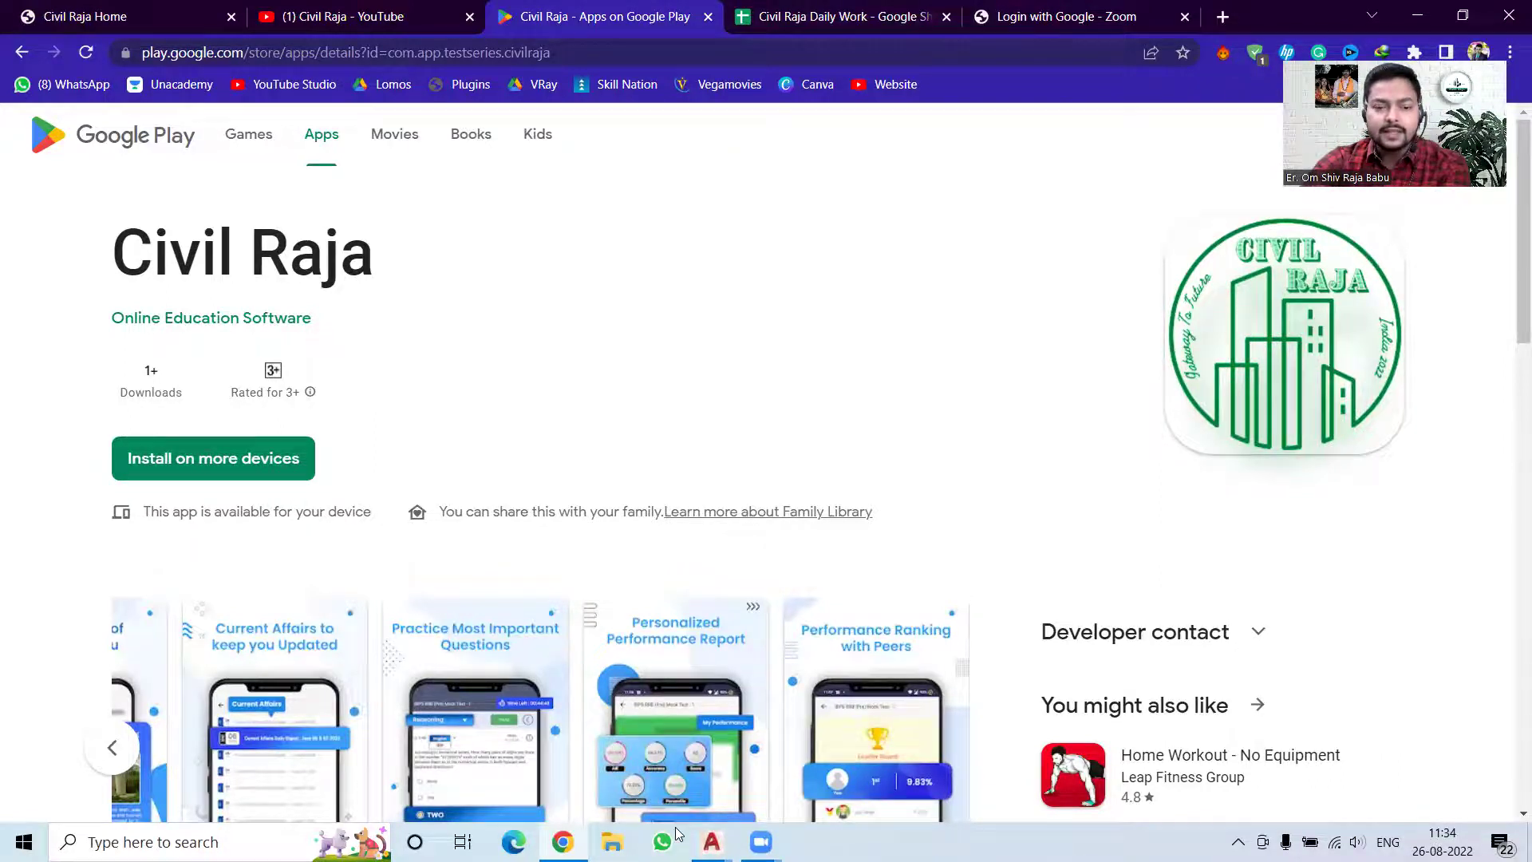
{"action": "mouse_move", "coordinate": [711, 841]}
{"action": "left_click", "coordinate": [564, 772]}
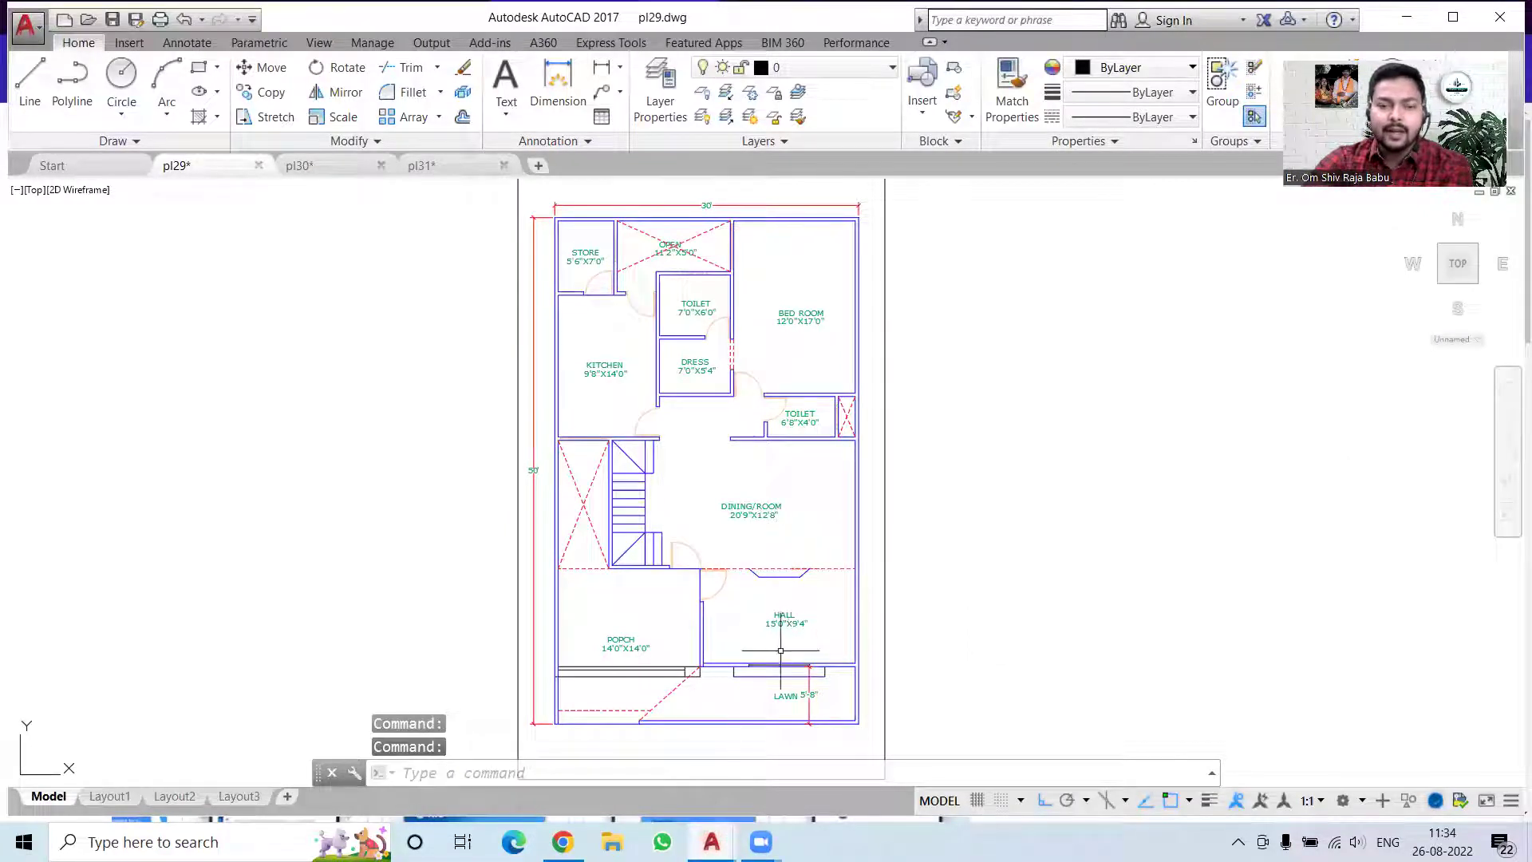
Show pl30 briefly, then switch to the furnished pl31 ground floor plan.
{"action": "left_click", "coordinate": [297, 166]}
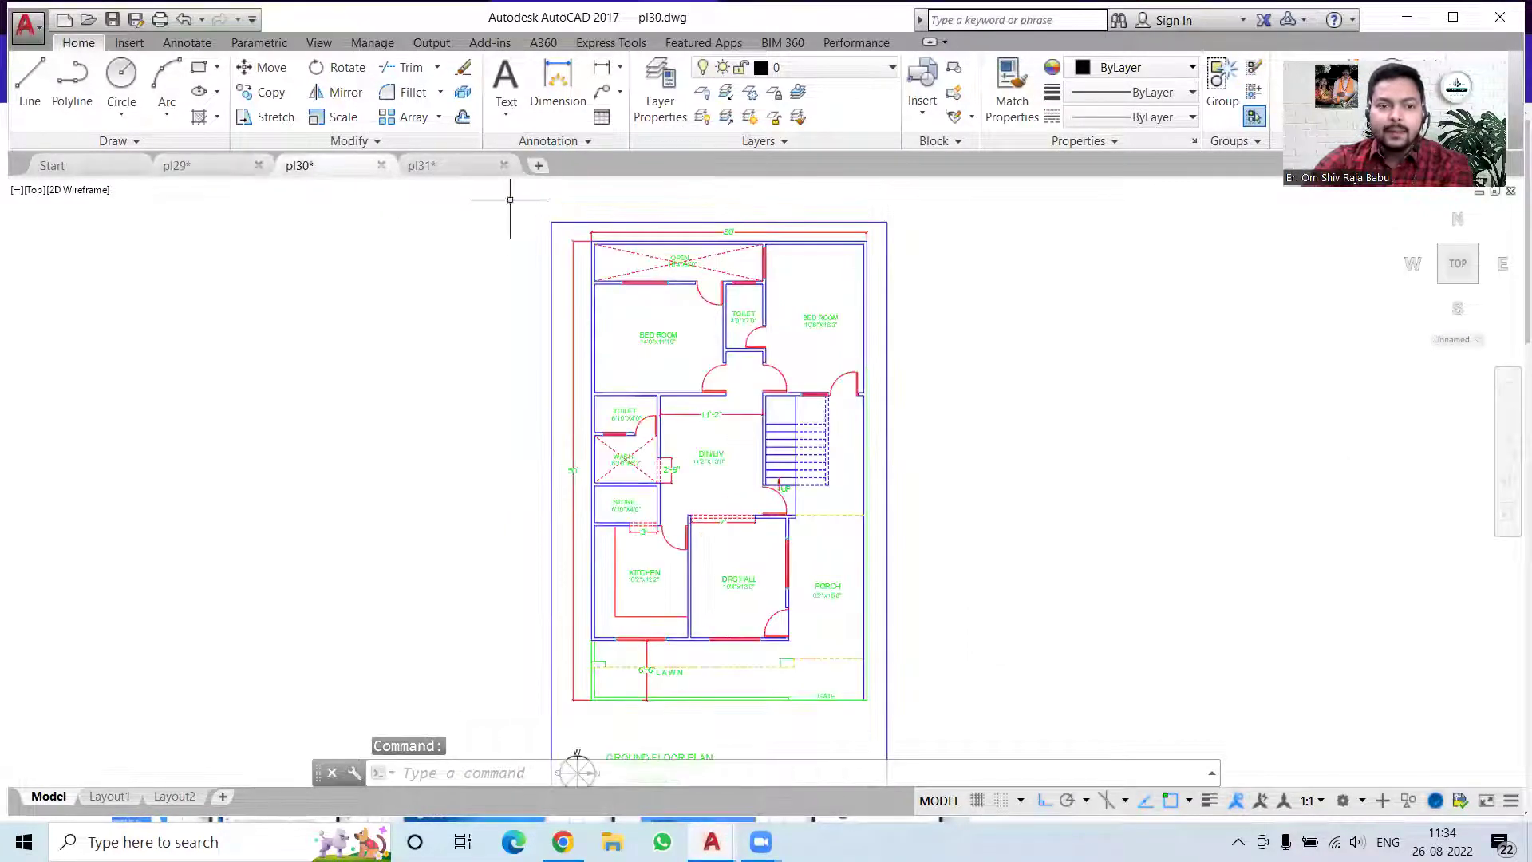
{"action": "left_click", "coordinate": [423, 166]}
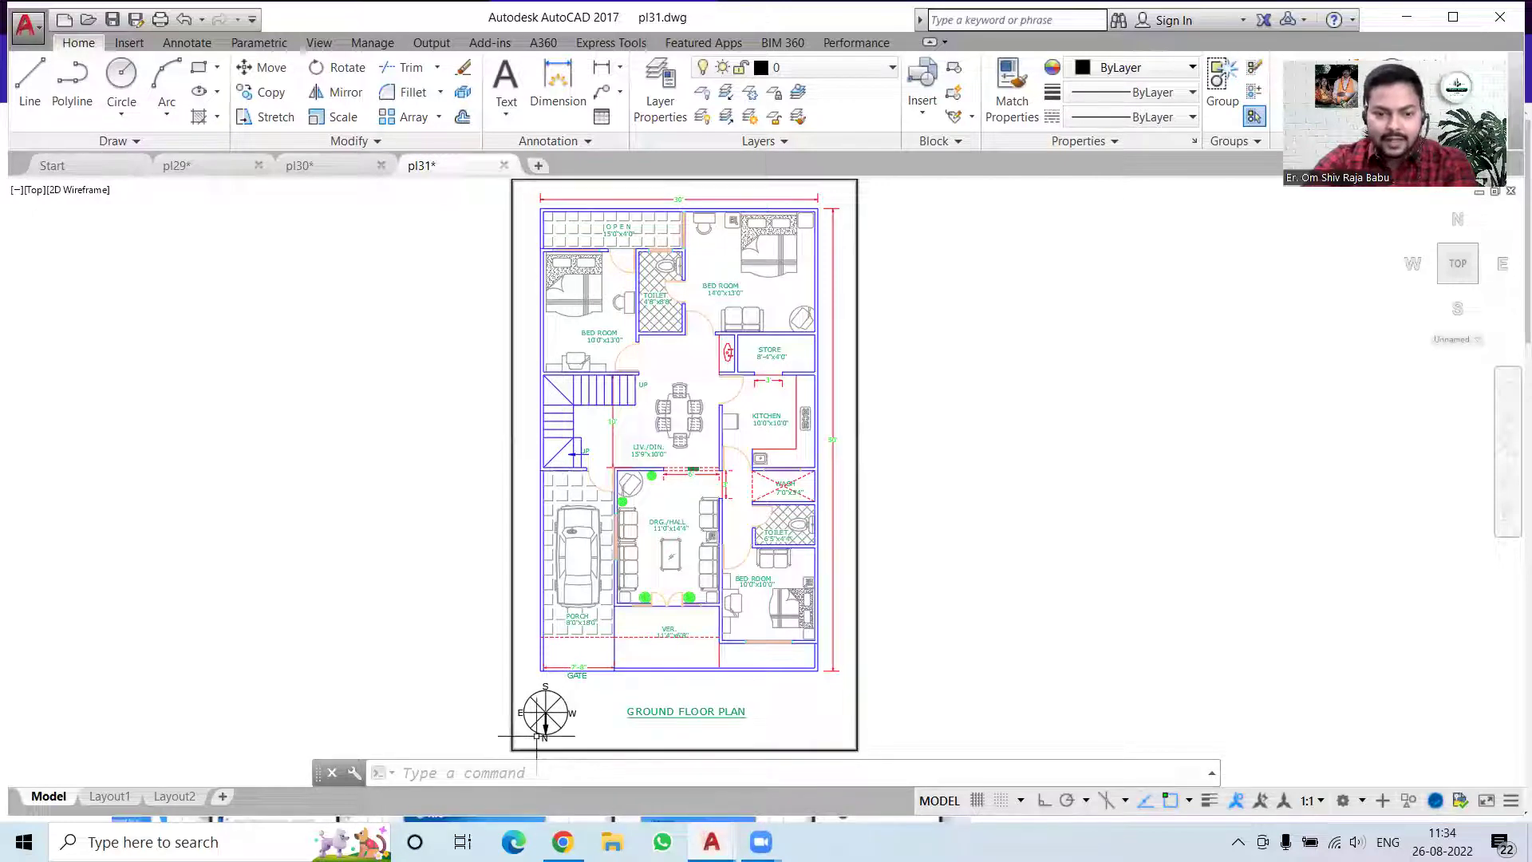
Zoom into pl31, select the right vertical dimension, and view the porch, gate and drawing hall.
{"action": "scroll", "coordinate": [630, 710], "scroll_direction": "up", "scroll_amount": 2}
{"action": "scroll", "coordinate": [635, 713], "scroll_direction": "up", "scroll_amount": 4}
{"action": "scroll", "coordinate": [600, 688], "scroll_direction": "down", "scroll_amount": 2}
{"action": "scroll", "coordinate": [601, 688], "scroll_direction": "down", "scroll_amount": 2}
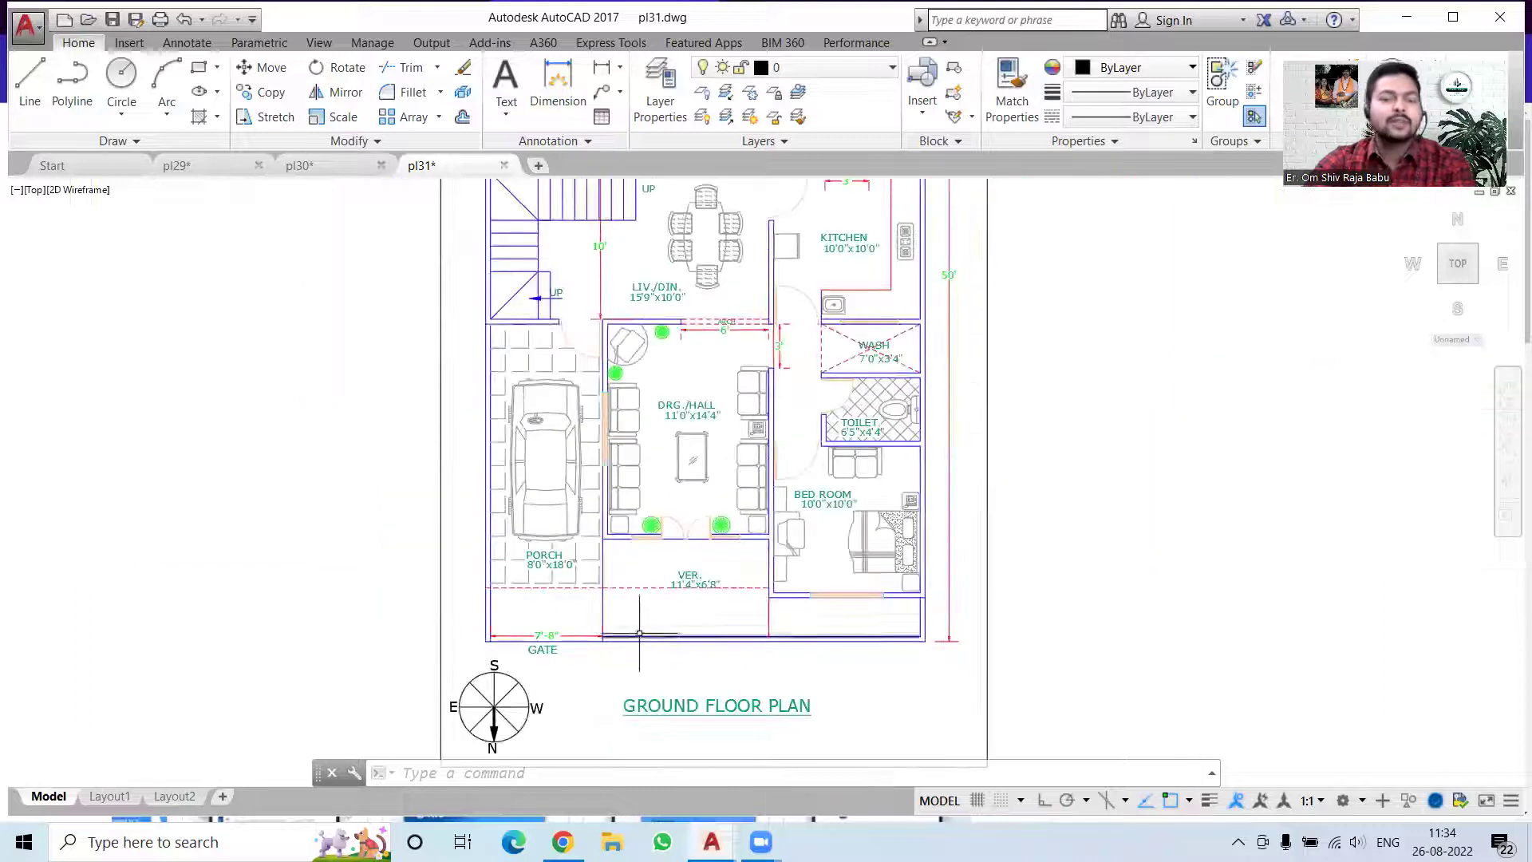
{"action": "scroll", "coordinate": [662, 594], "scroll_direction": "down", "scroll_amount": 2}
{"action": "scroll", "coordinate": [662, 594], "scroll_direction": "down", "scroll_amount": 2}
{"action": "scroll", "coordinate": [601, 517], "scroll_direction": "up", "scroll_amount": 2}
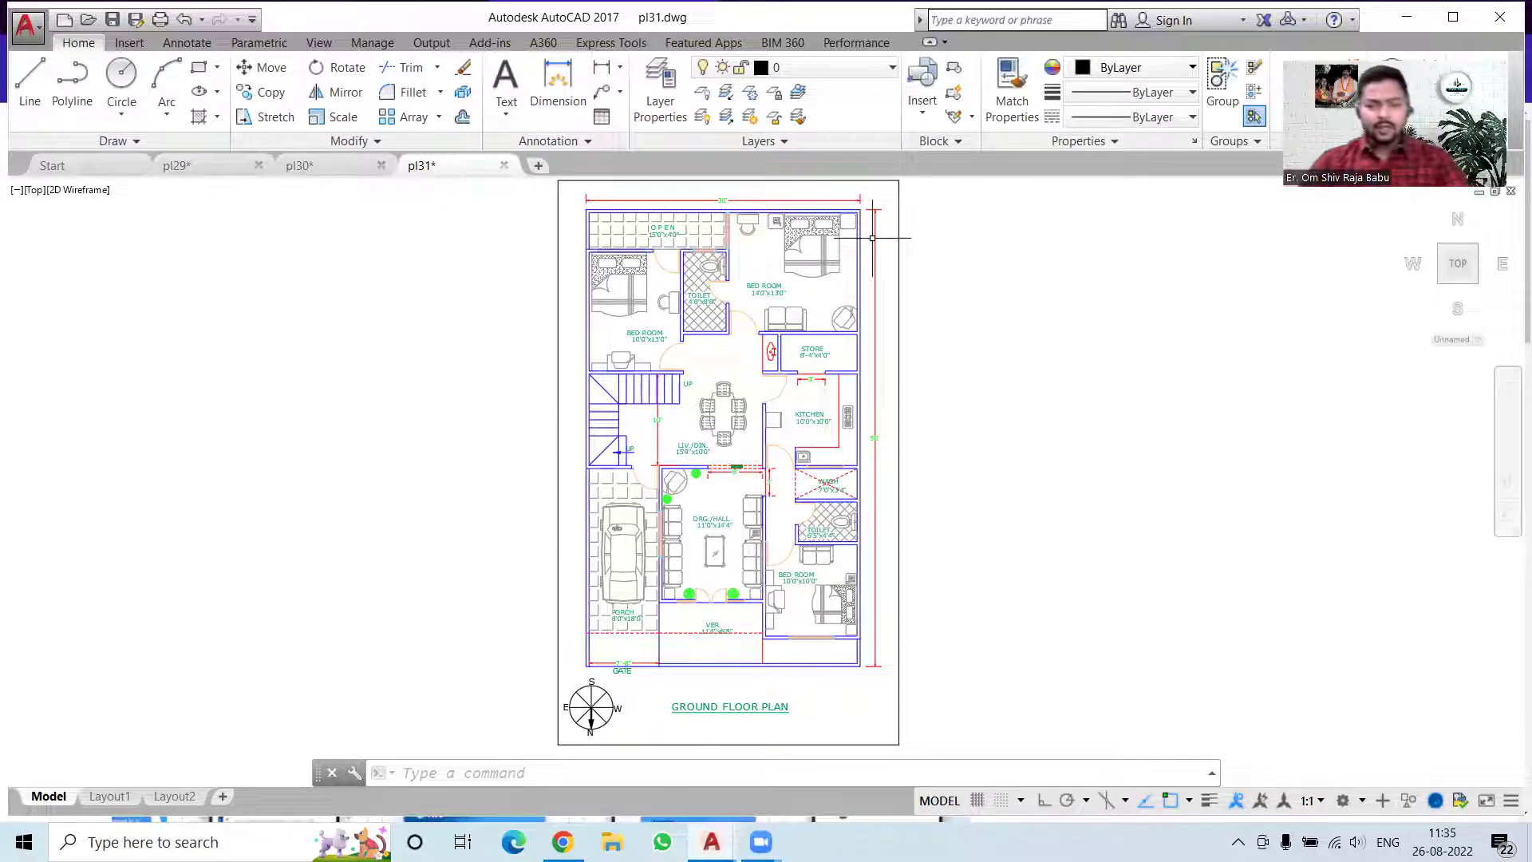
{"action": "left_click", "coordinate": [873, 237]}
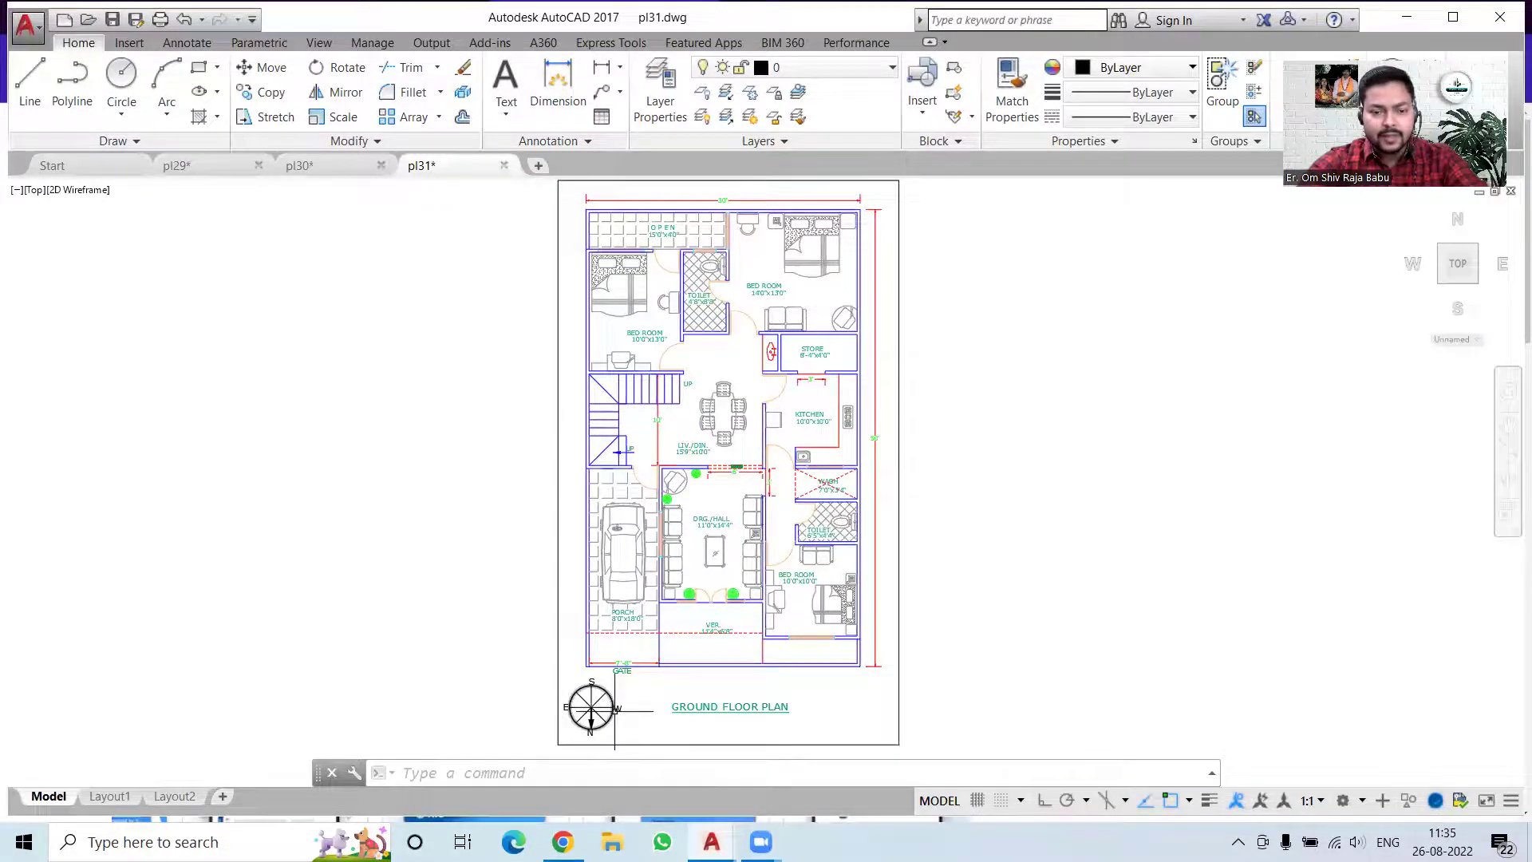
{"action": "scroll", "coordinate": [620, 723], "scroll_direction": "up", "scroll_amount": 3}
{"action": "middle_click_drag", "start_coordinate": [611, 630], "coordinate": [598, 665]}
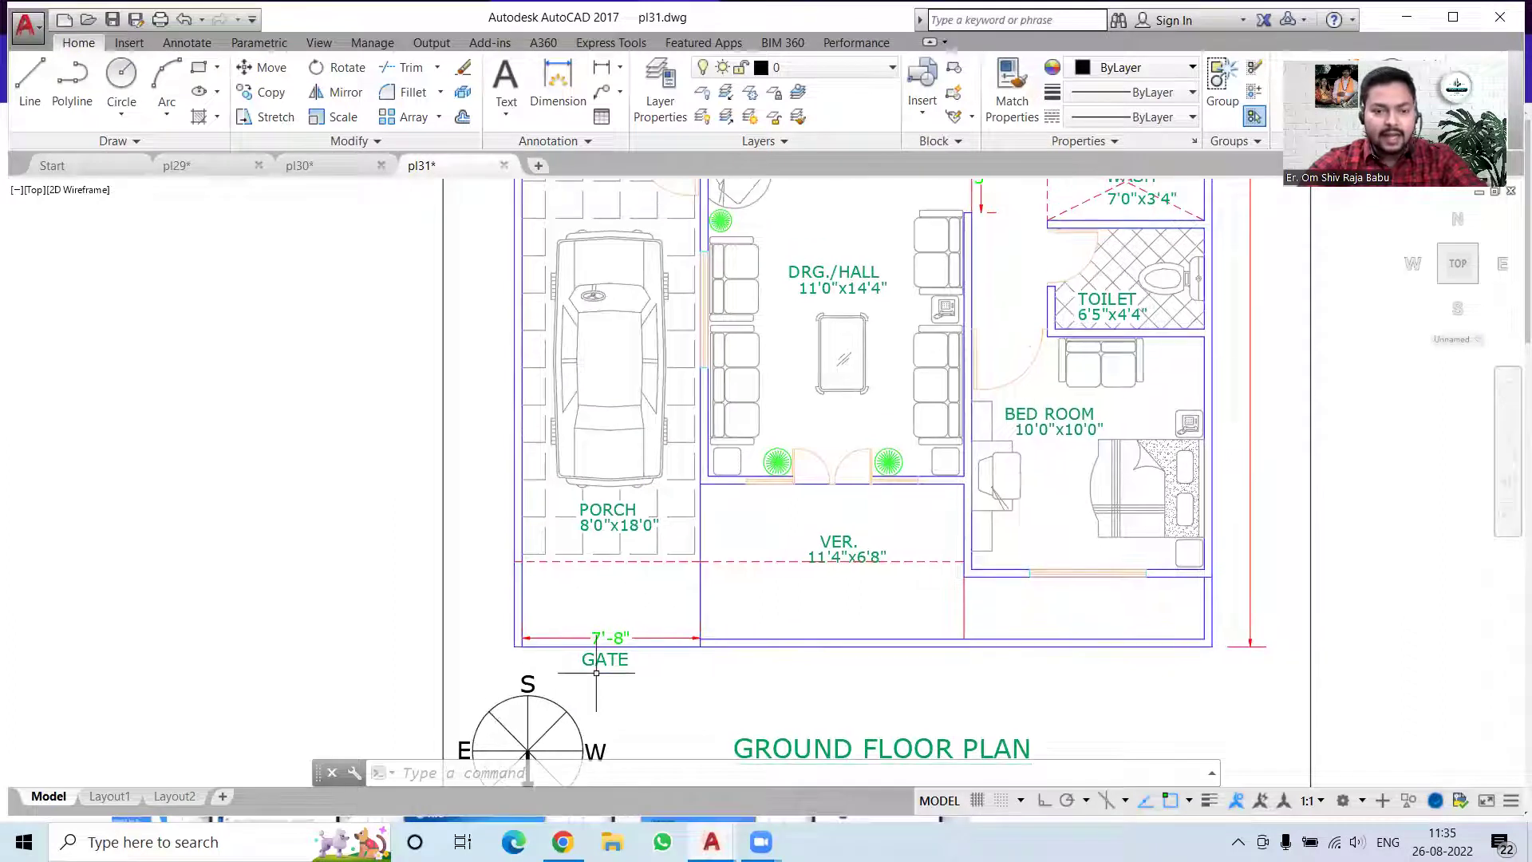
{"action": "mouse_move", "coordinate": [595, 510]}
{"action": "middle_mouse_down"}
{"action": "mouse_move", "coordinate": [611, 629]}
{"action": "mouse_move", "coordinate": [612, 558]}
{"action": "middle_mouse_up"}
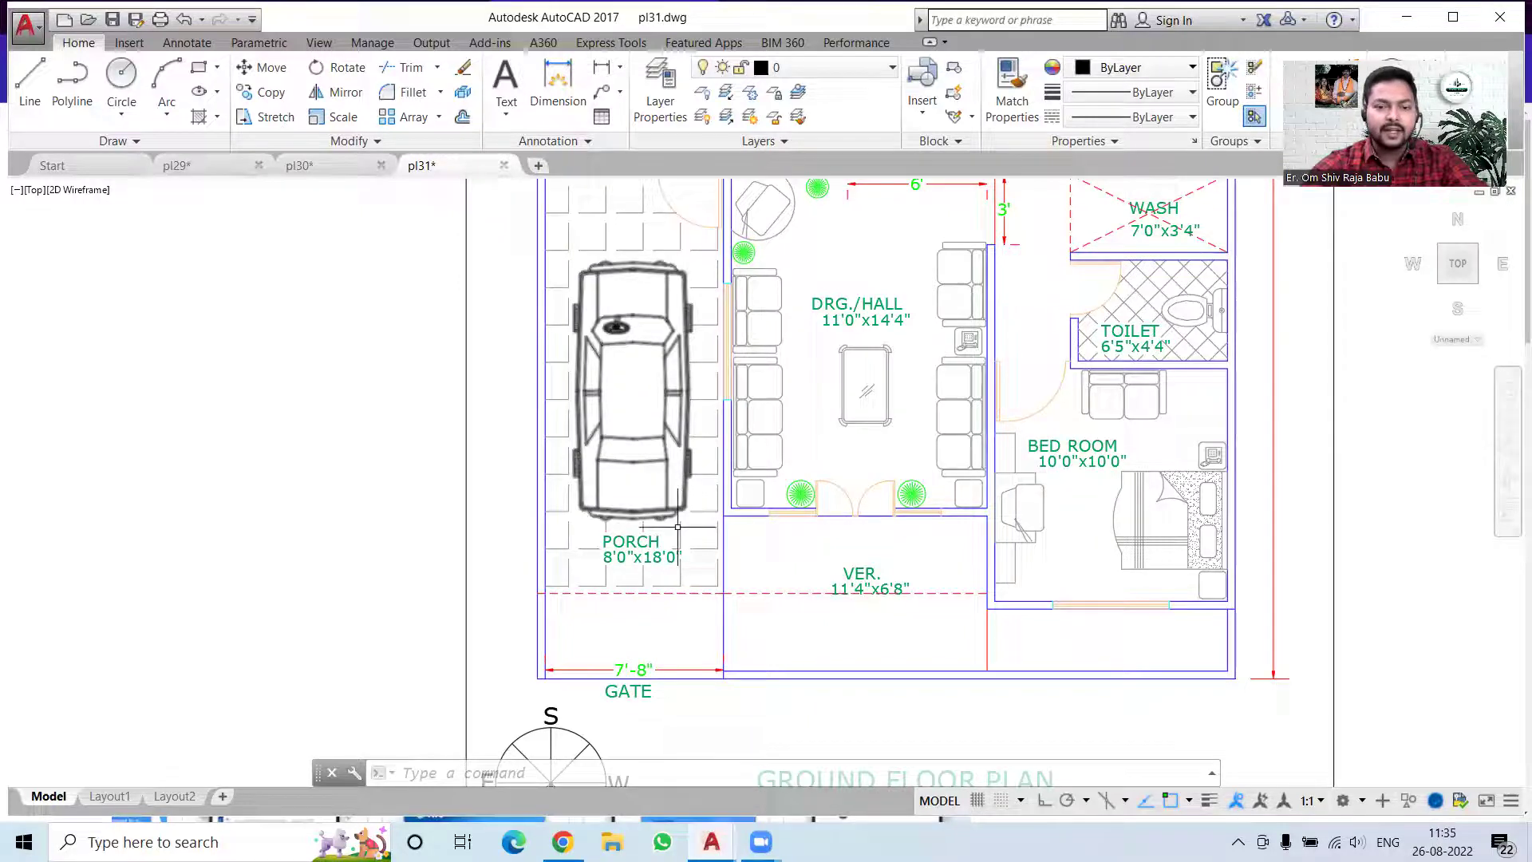
Look over pl31's living/dining area, stair, kitchen, bedroom, store and dining table.
{"action": "middle_click_drag", "start_coordinate": [834, 548], "coordinate": [775, 671]}
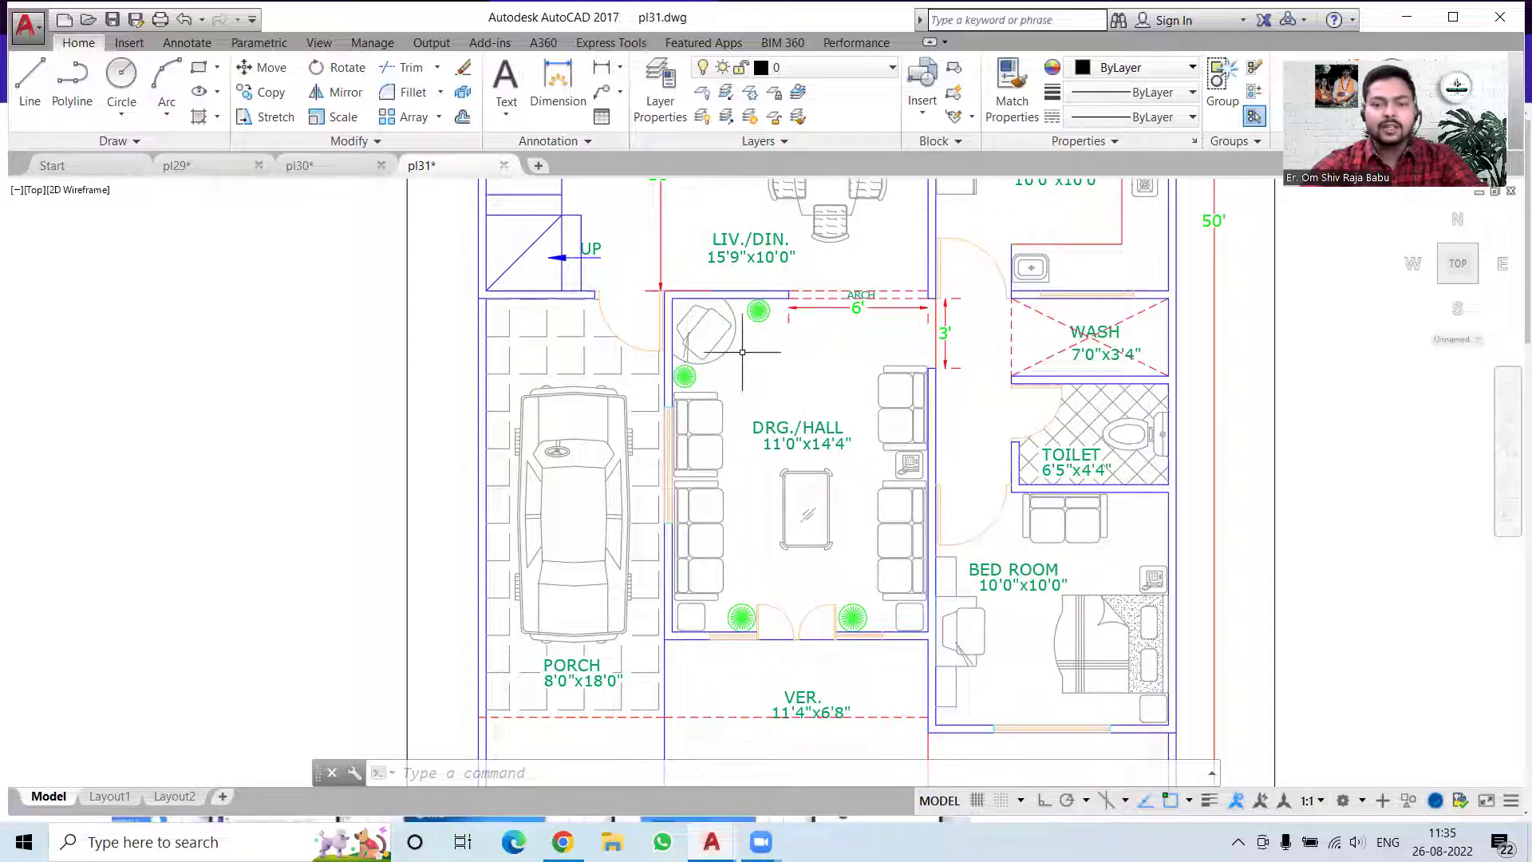
{"action": "mouse_move", "coordinate": [1008, 636]}
{"action": "middle_mouse_down"}
{"action": "mouse_move", "coordinate": [951, 629]}
{"action": "mouse_move", "coordinate": [920, 702]}
{"action": "middle_mouse_up"}
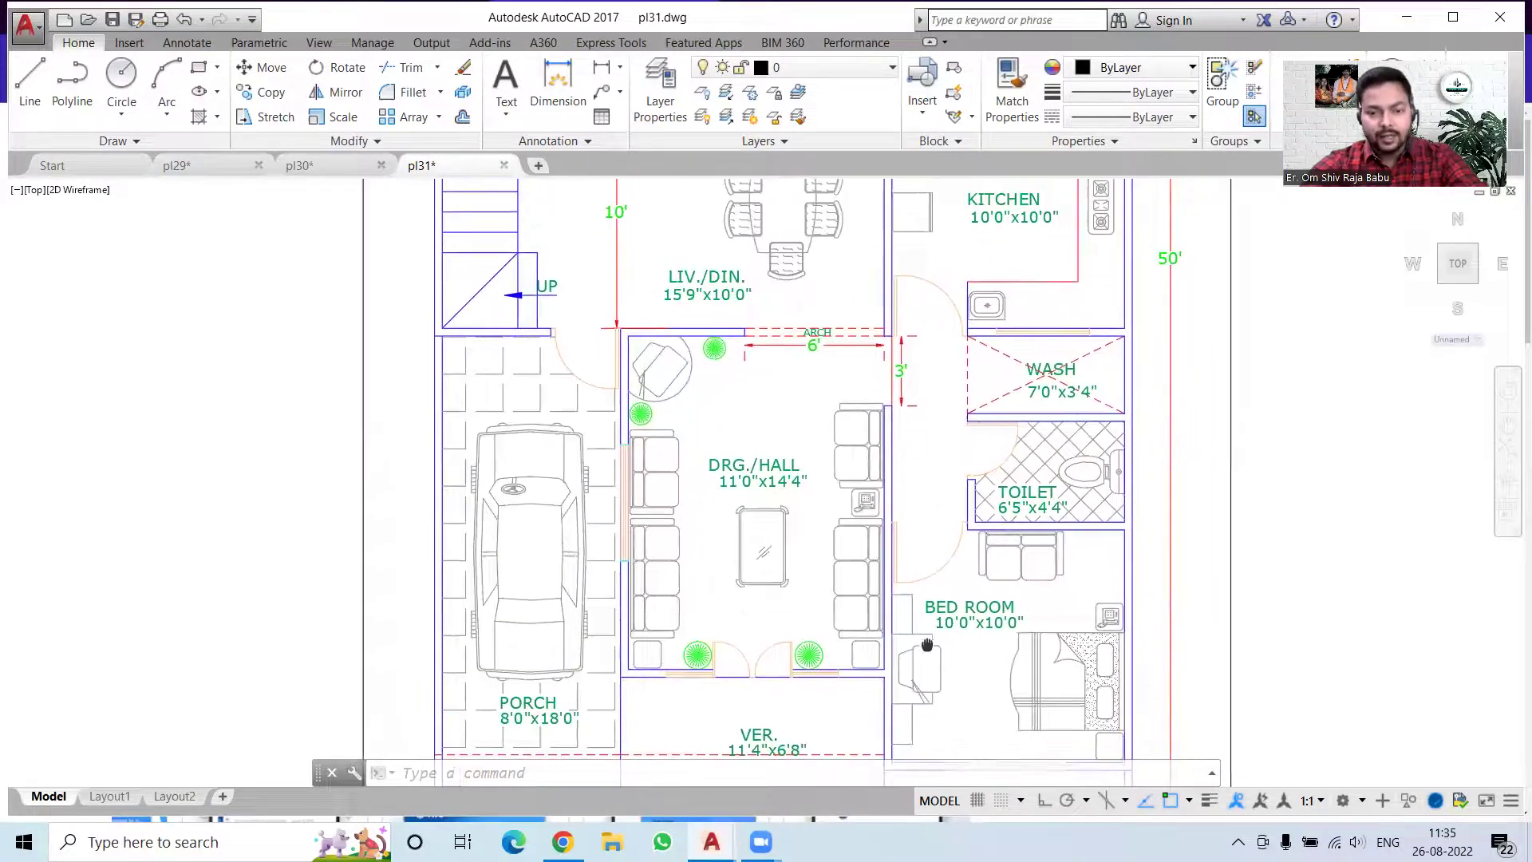
{"action": "middle_click_drag", "start_coordinate": [876, 519], "coordinate": [887, 655]}
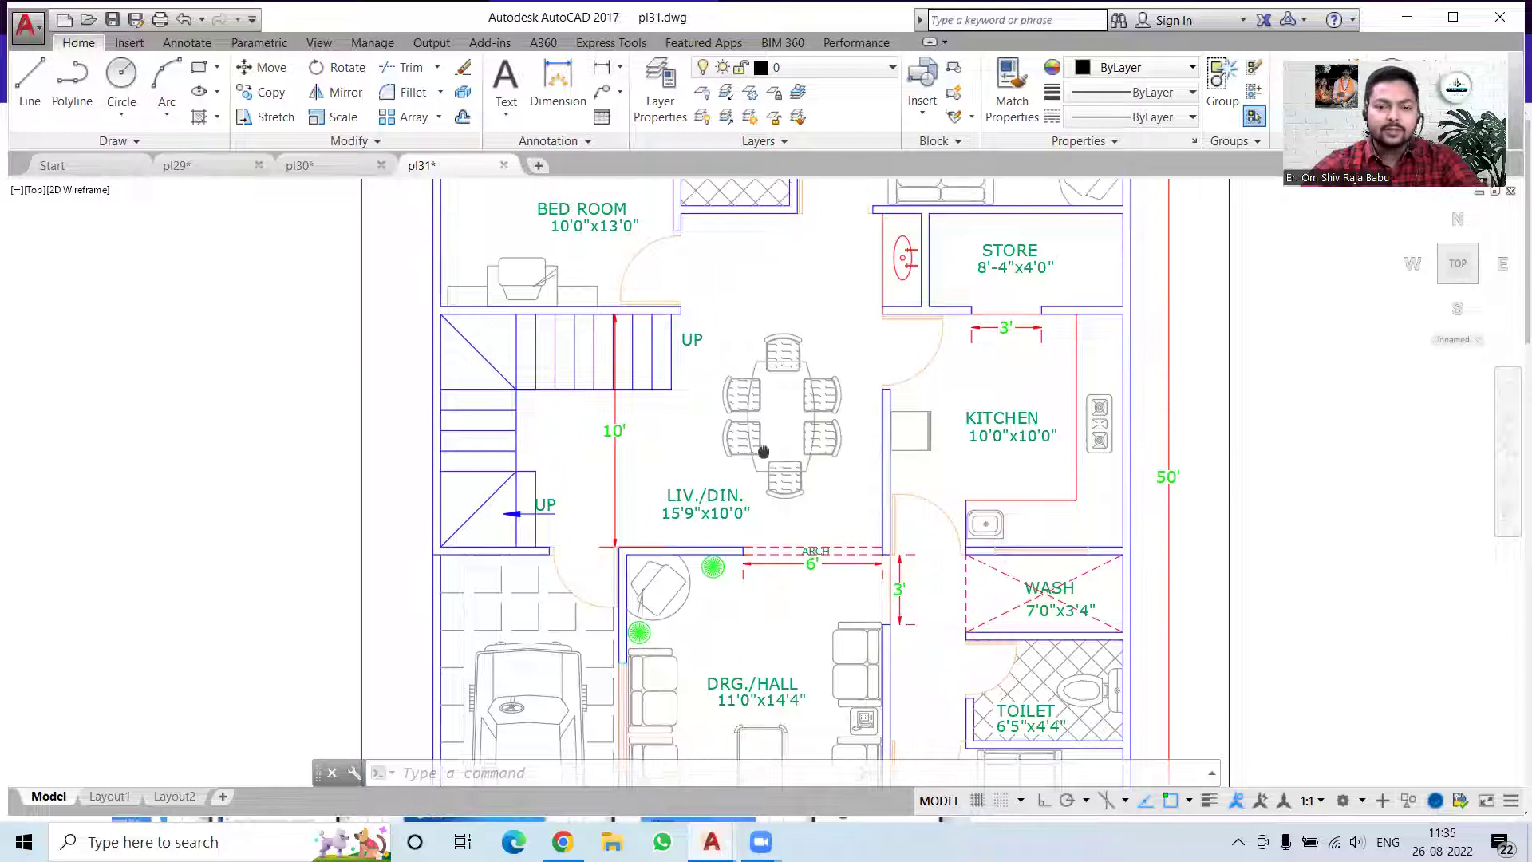
{"action": "middle_click_drag", "start_coordinate": [808, 451], "coordinate": [809, 509]}
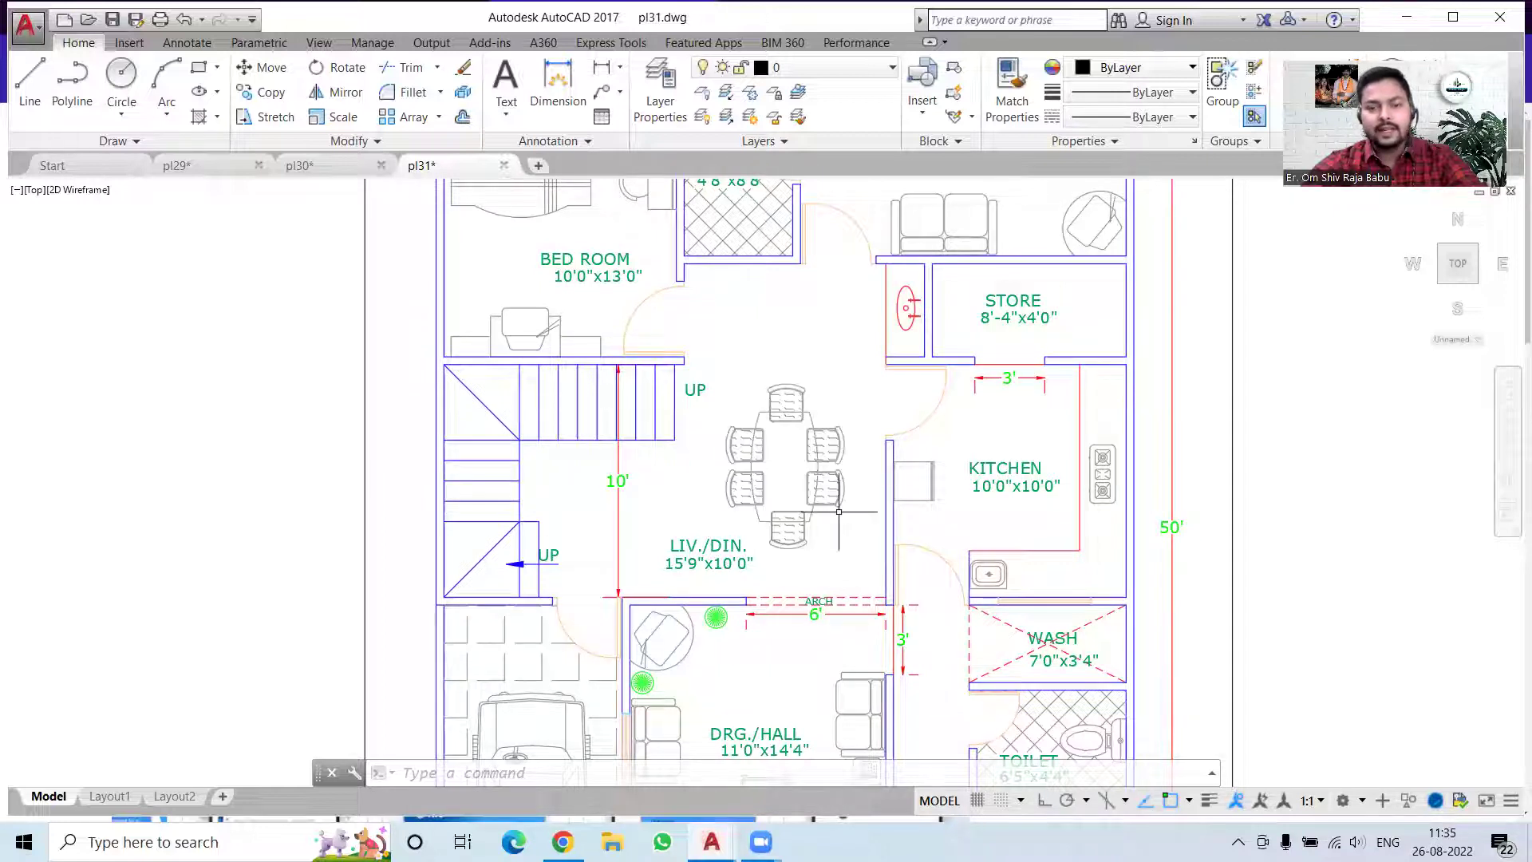
{"action": "scroll", "coordinate": [708, 559], "scroll_direction": "down", "scroll_amount": 2}
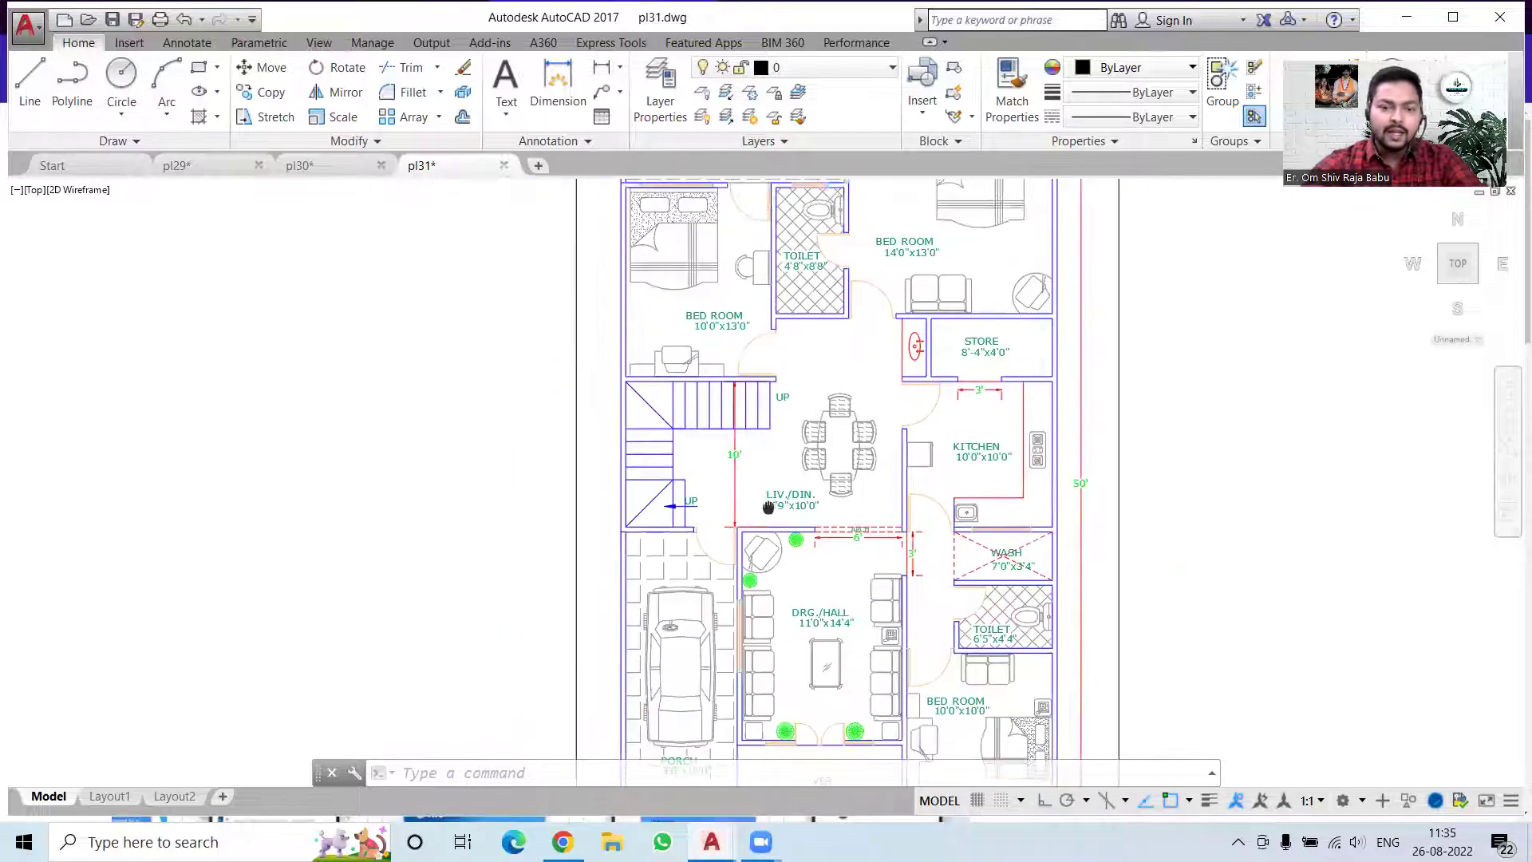
{"action": "scroll", "coordinate": [701, 544], "scroll_direction": "up", "scroll_amount": 2}
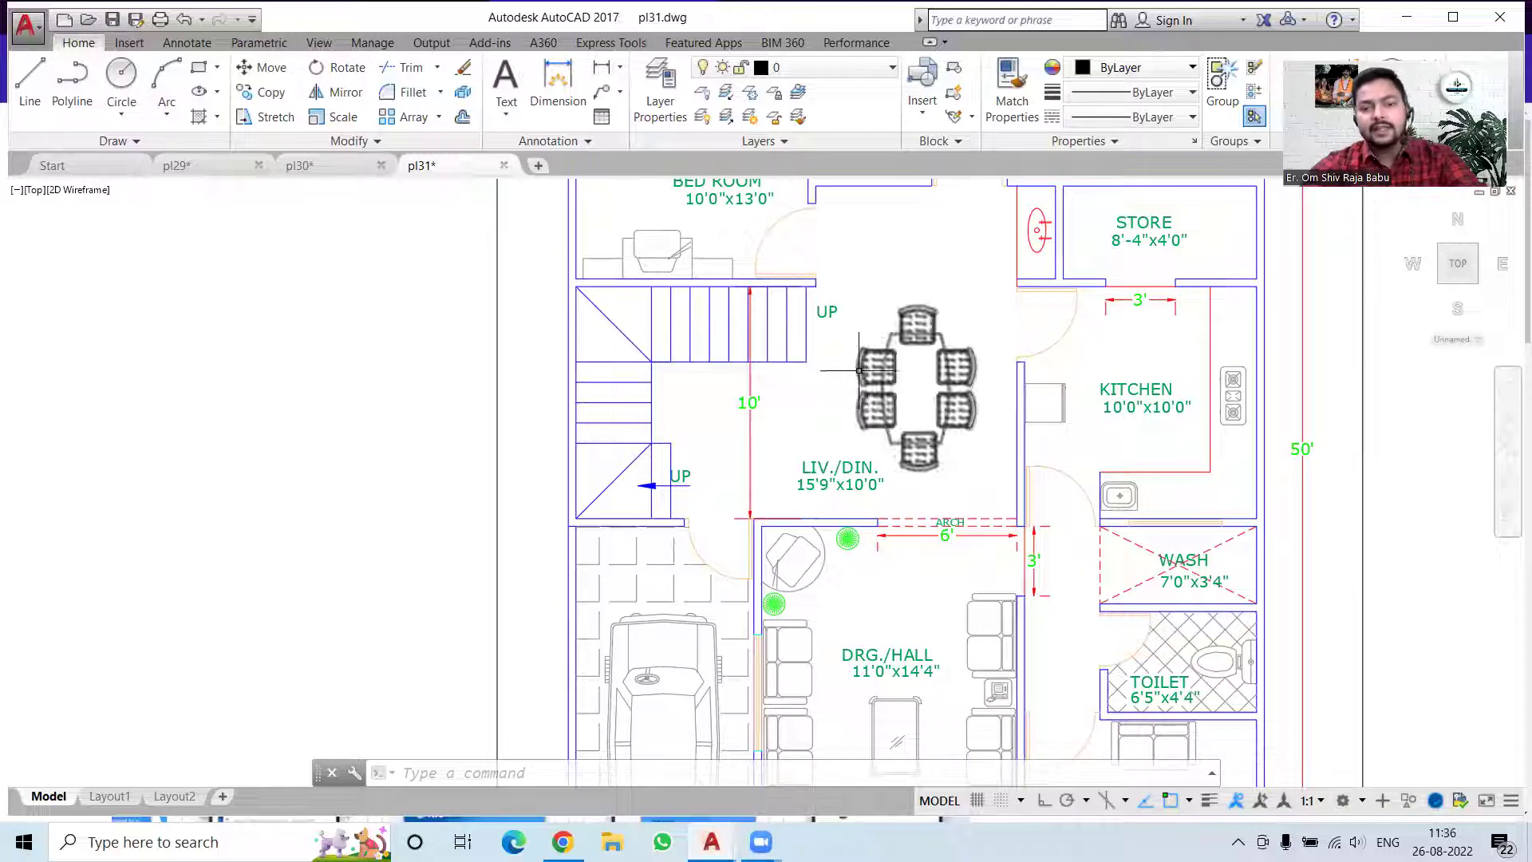
{"action": "scroll", "coordinate": [695, 529], "scroll_direction": "down", "scroll_amount": 2}
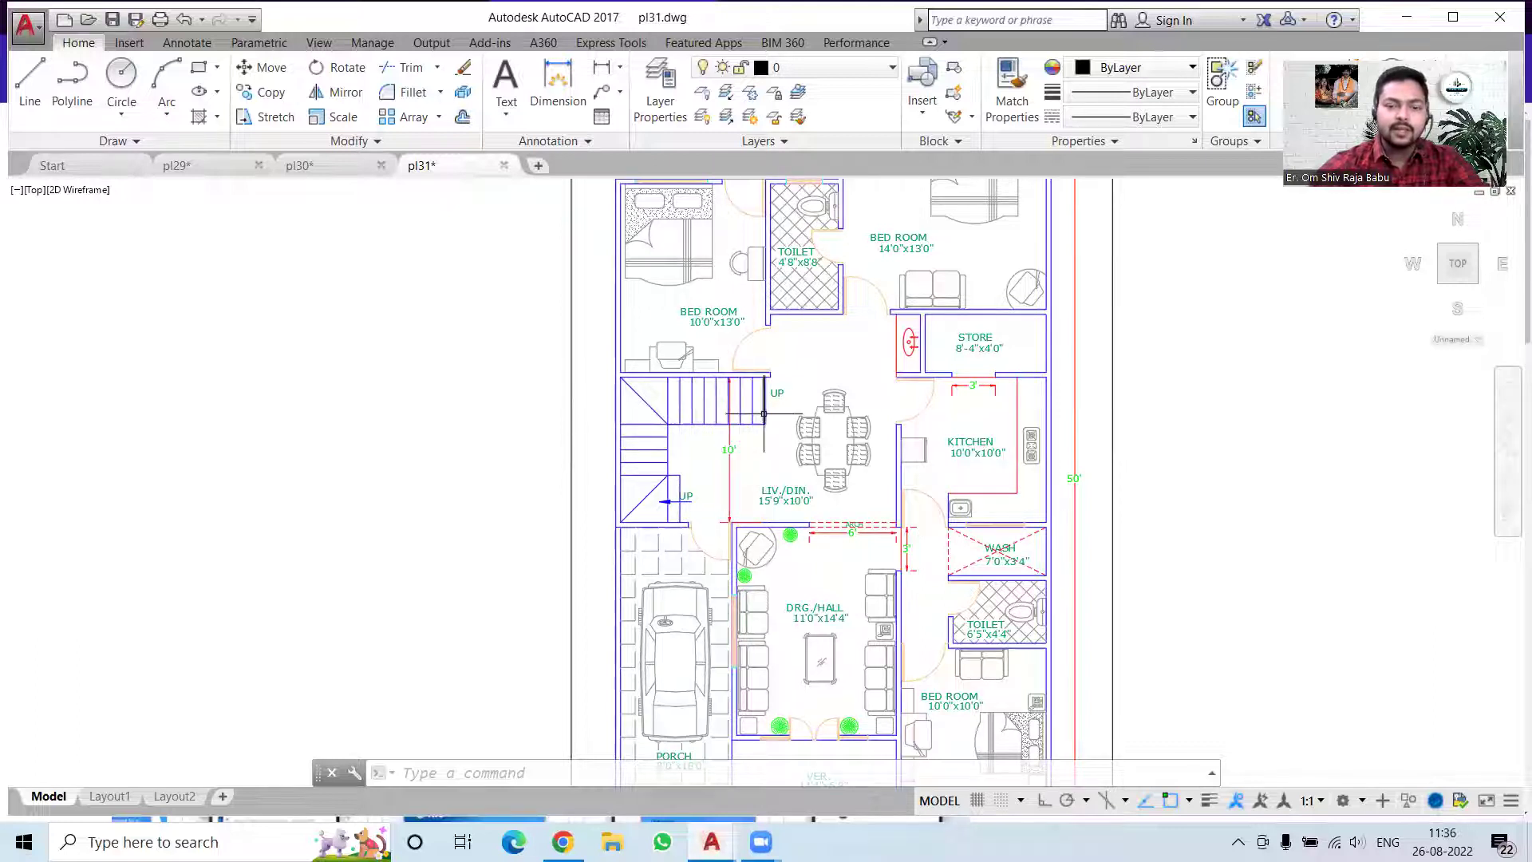
View the 15'0"x4'0" open area and 30' dimension, then recentre the whole plan.
{"action": "middle_click_drag", "start_coordinate": [817, 446], "coordinate": [753, 592]}
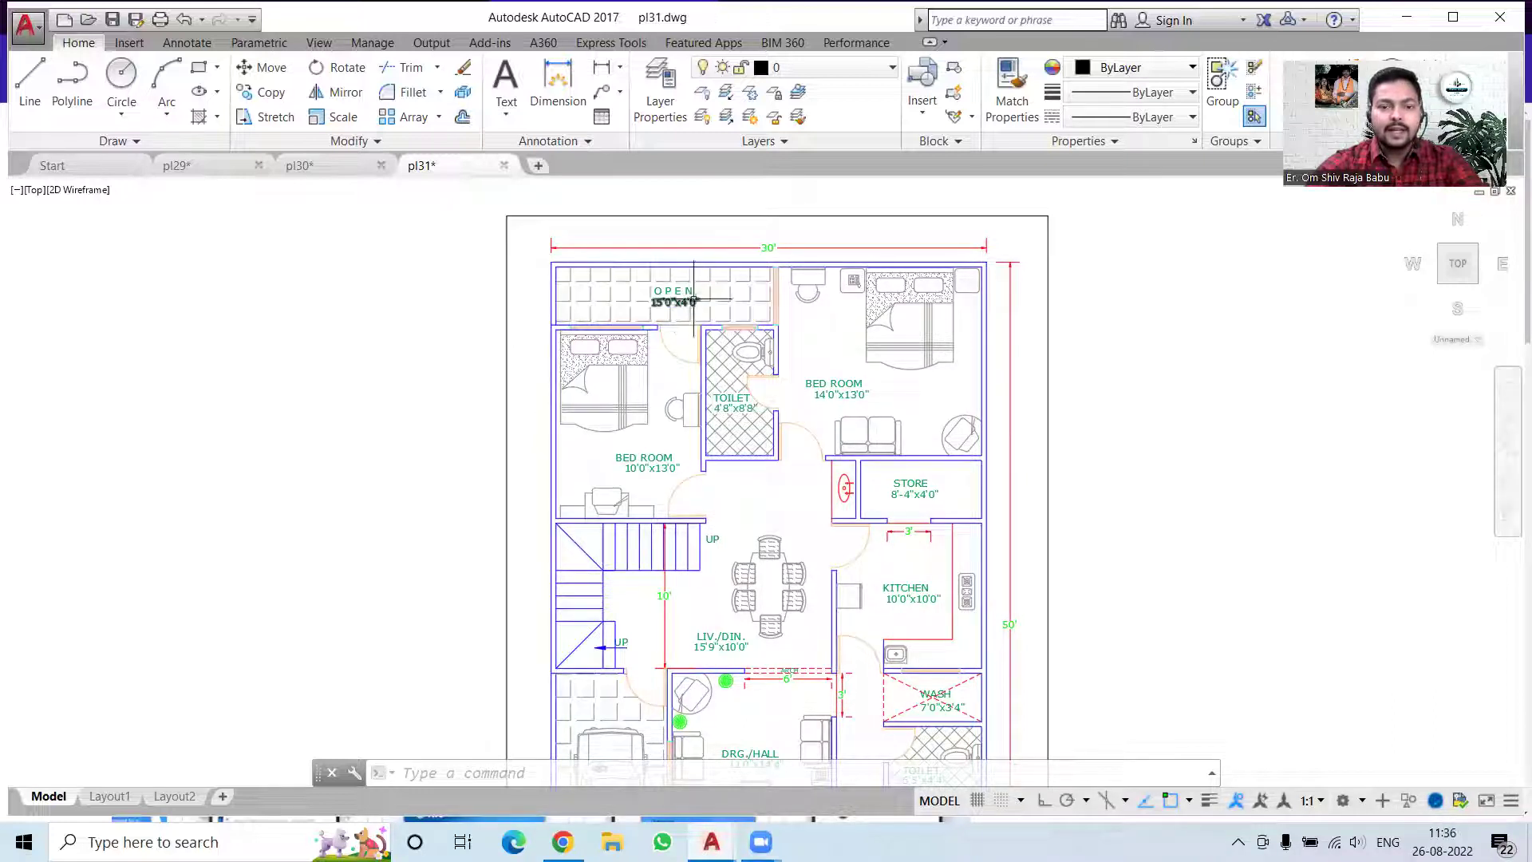
{"action": "scroll", "coordinate": [674, 331], "scroll_direction": "up", "scroll_amount": 5}
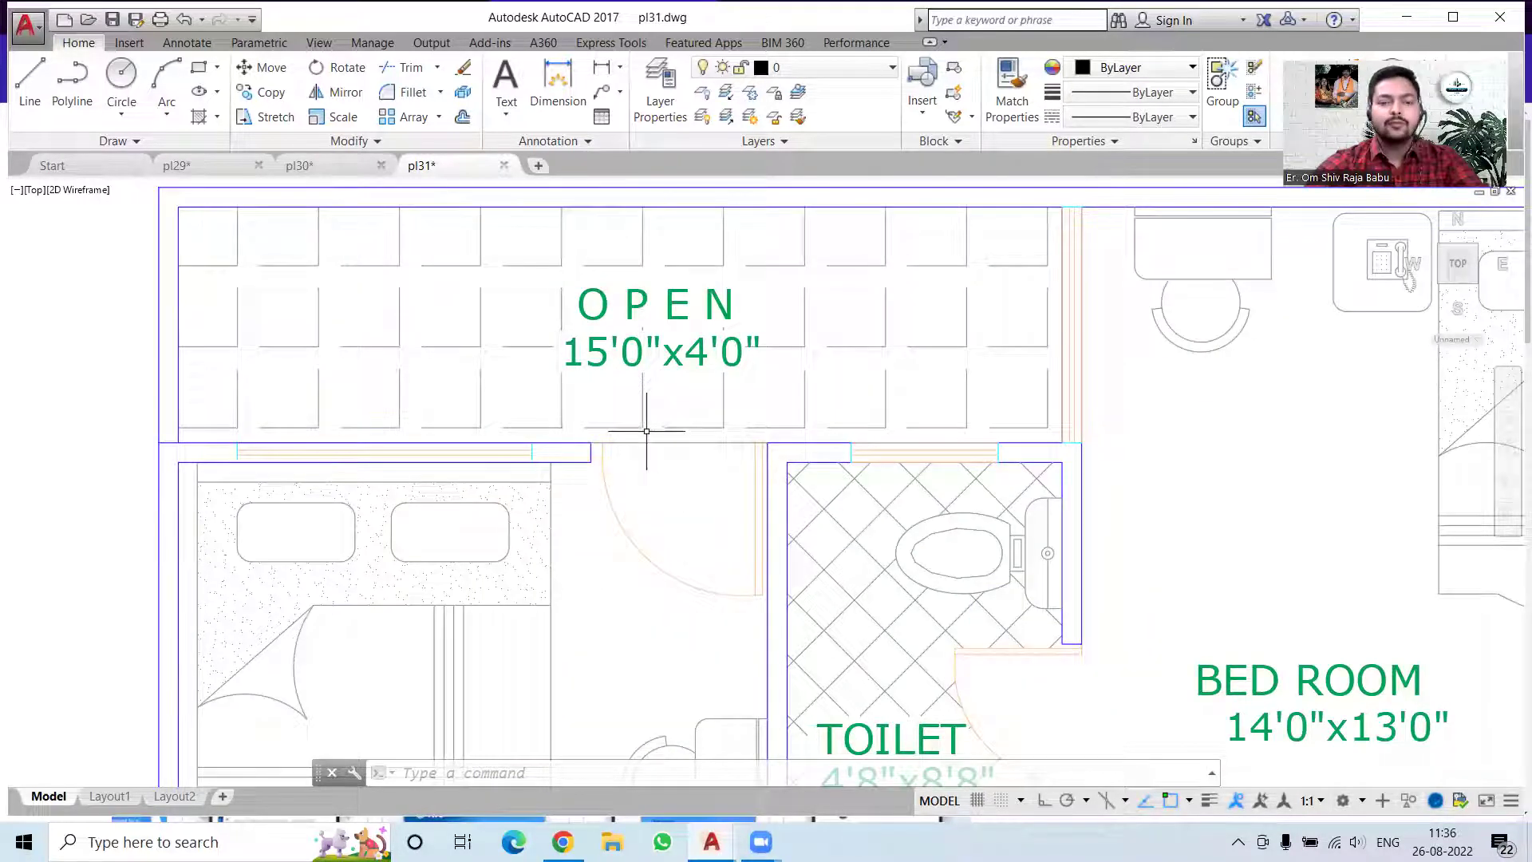
{"action": "scroll", "coordinate": [646, 431], "scroll_direction": "down", "scroll_amount": 2}
{"action": "scroll", "coordinate": [771, 375], "scroll_direction": "down", "scroll_amount": 2}
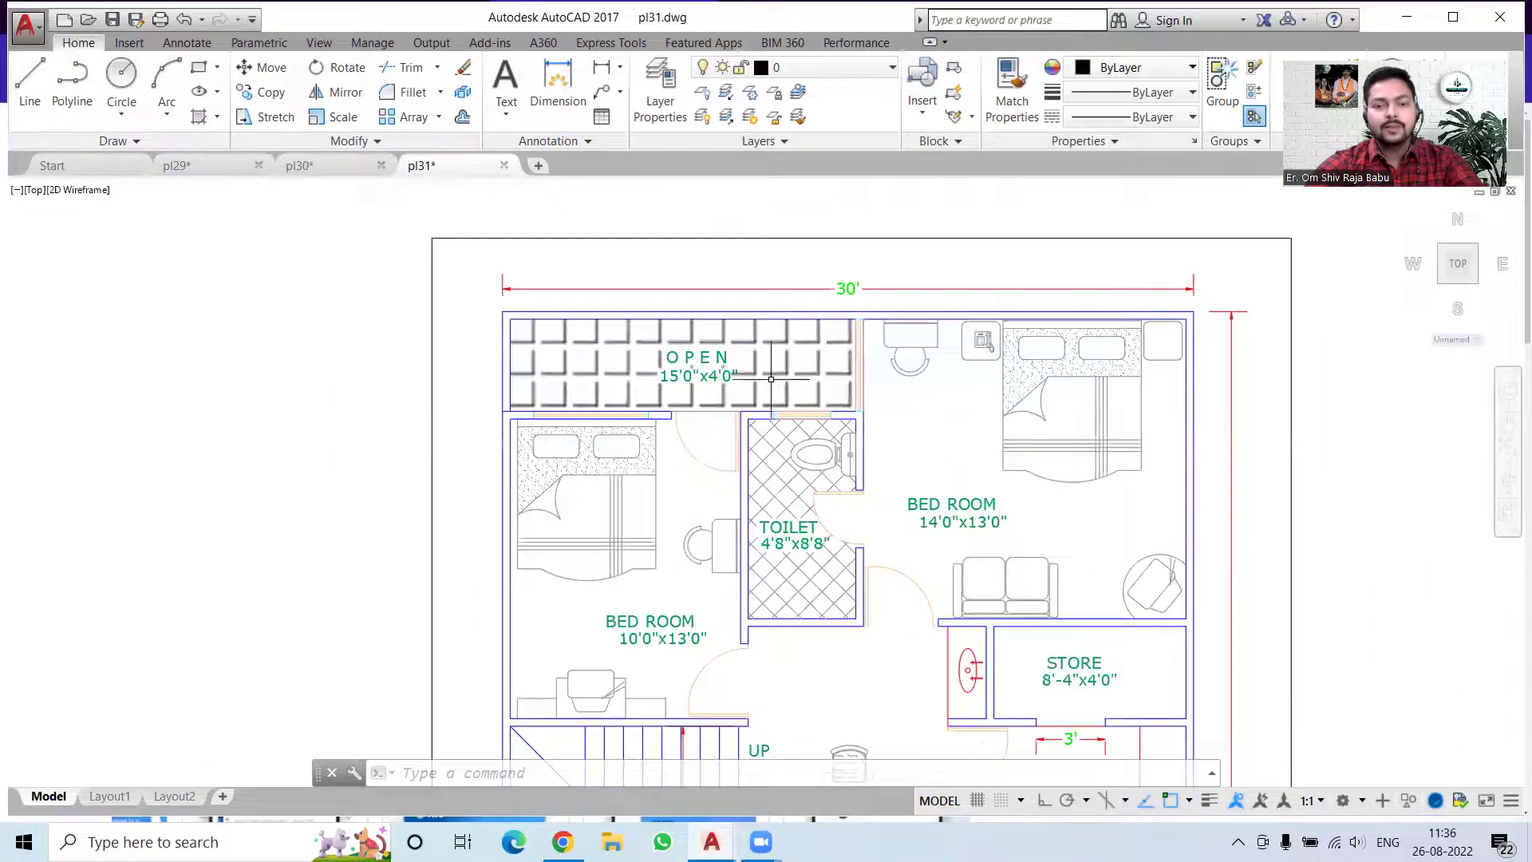
{"action": "middle_click_drag", "start_coordinate": [830, 575], "coordinate": [691, 543]}
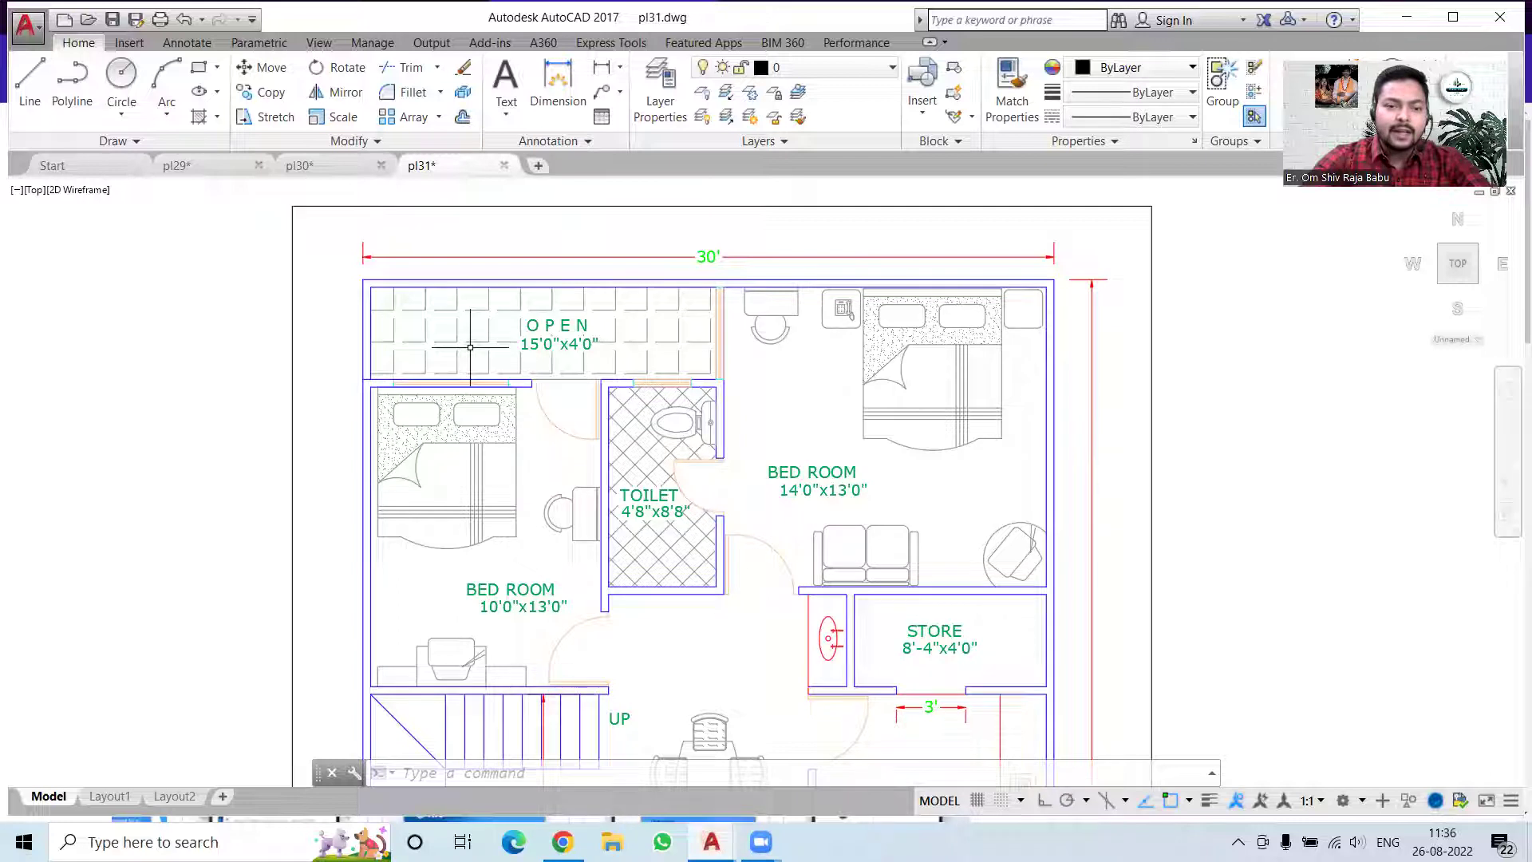
Zoom around pl31, viewing the gate and plan title, then the open area and top bedrooms.
{"action": "scroll", "coordinate": [702, 457], "scroll_direction": "down", "scroll_amount": 5}
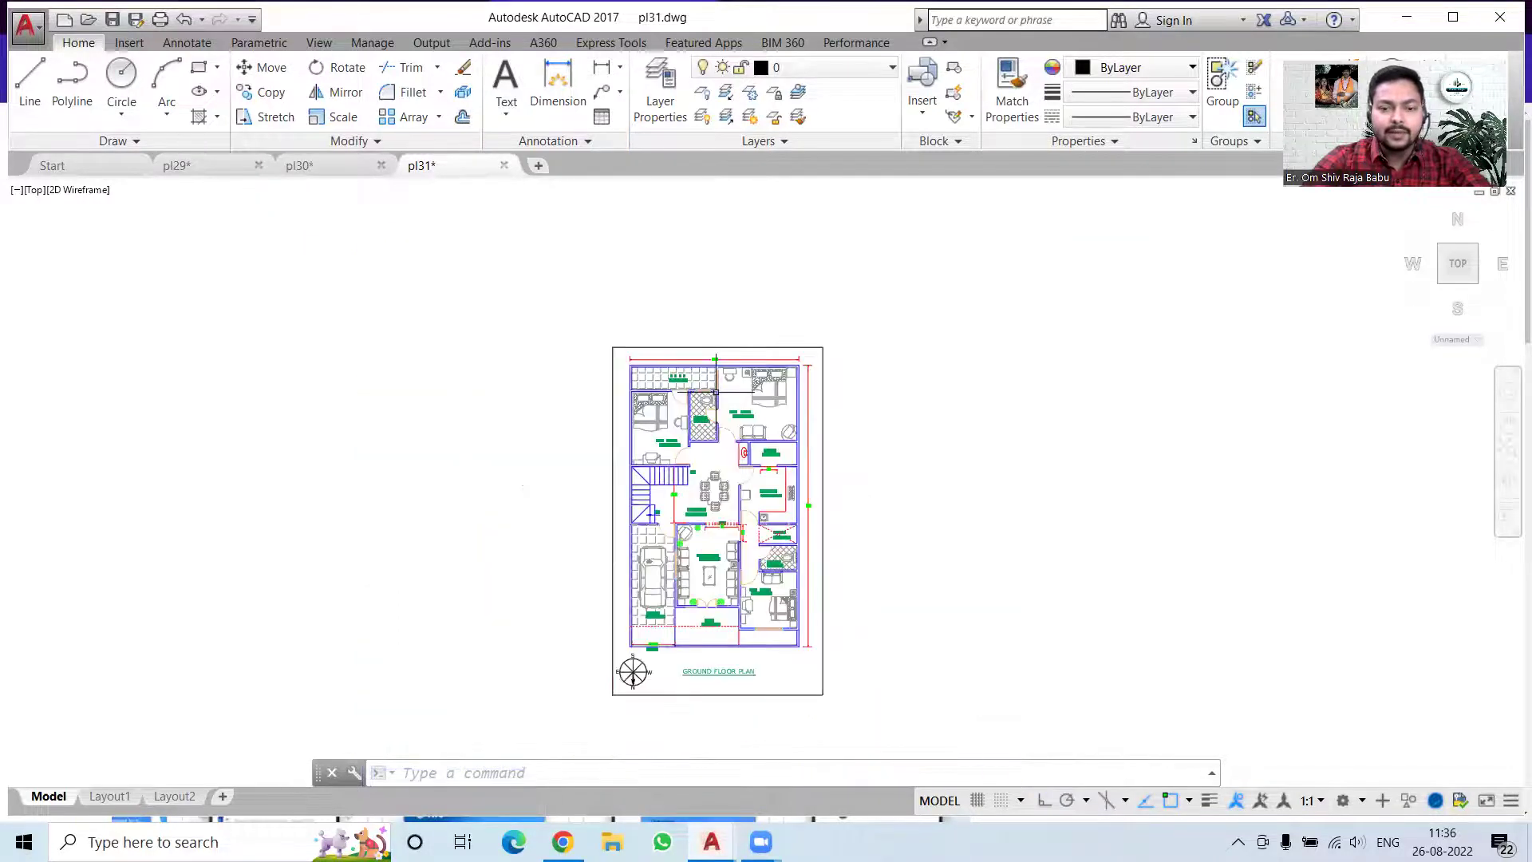
{"action": "scroll", "coordinate": [792, 590], "scroll_direction": "up", "scroll_amount": 5}
{"action": "scroll", "coordinate": [695, 453], "scroll_direction": "up", "scroll_amount": 2}
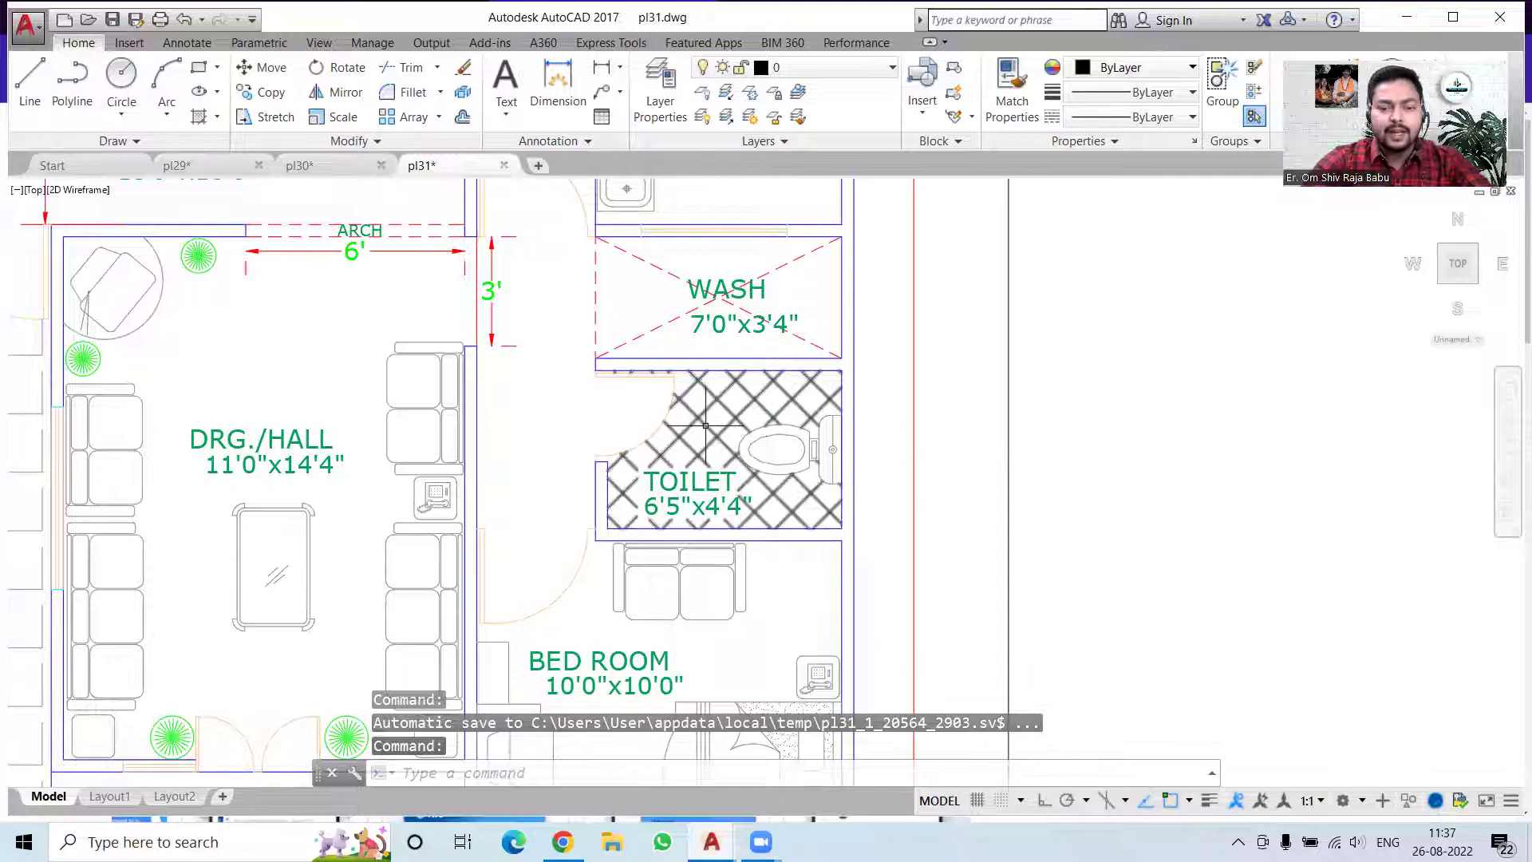
{"action": "scroll", "coordinate": [718, 559], "scroll_direction": "down", "scroll_amount": 1}
{"action": "scroll", "coordinate": [718, 559], "scroll_direction": "down", "scroll_amount": 1}
{"action": "scroll", "coordinate": [694, 535], "scroll_direction": "down", "scroll_amount": 3}
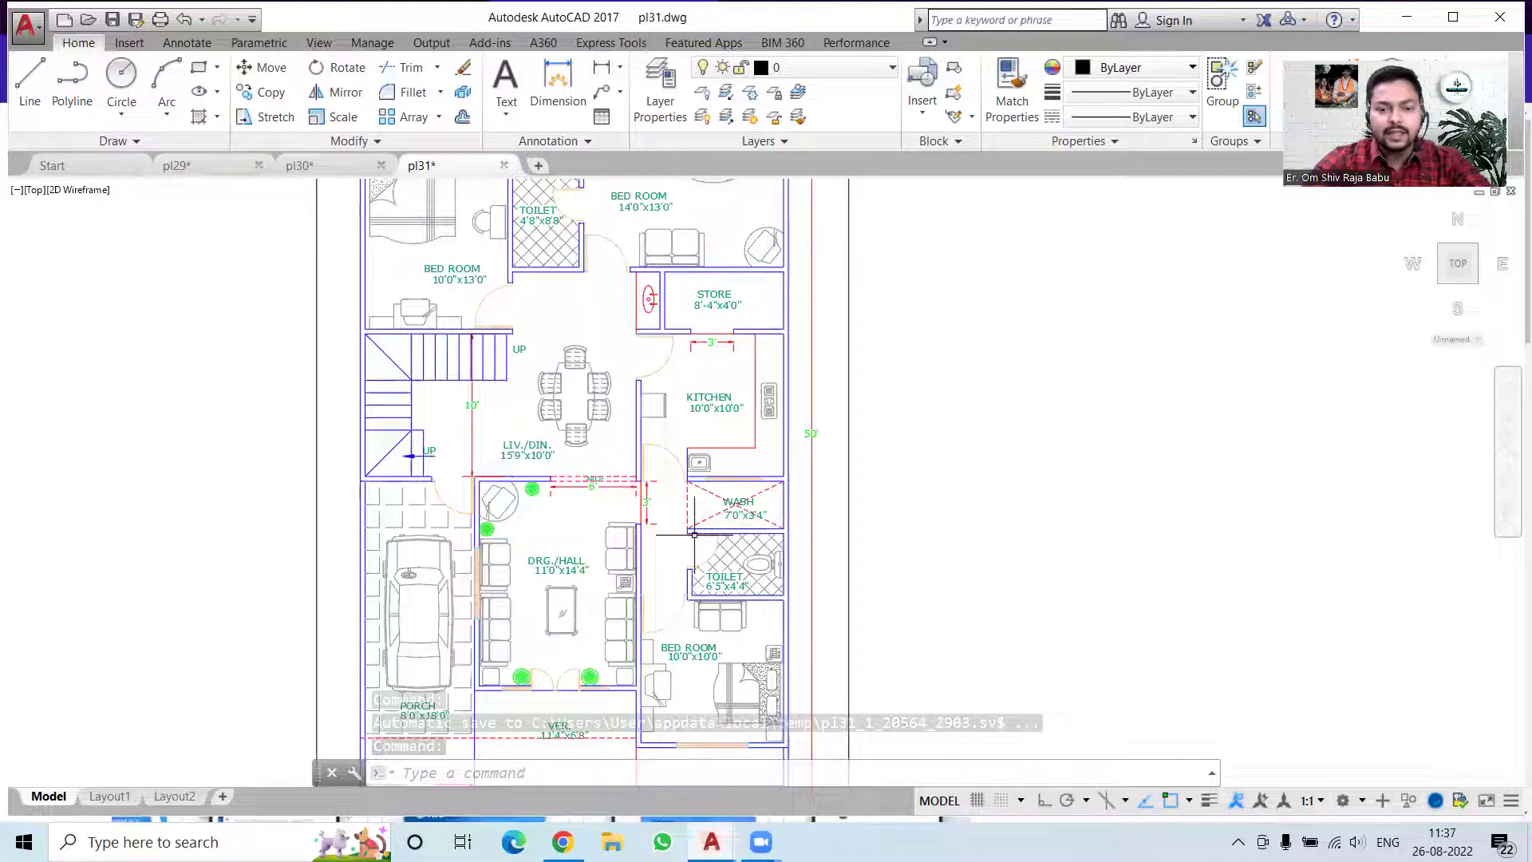
{"action": "mouse_move", "coordinate": [751, 611]}
{"action": "middle_mouse_down"}
{"action": "mouse_move", "coordinate": [756, 538]}
{"action": "mouse_move", "coordinate": [767, 572]}
{"action": "middle_mouse_up"}
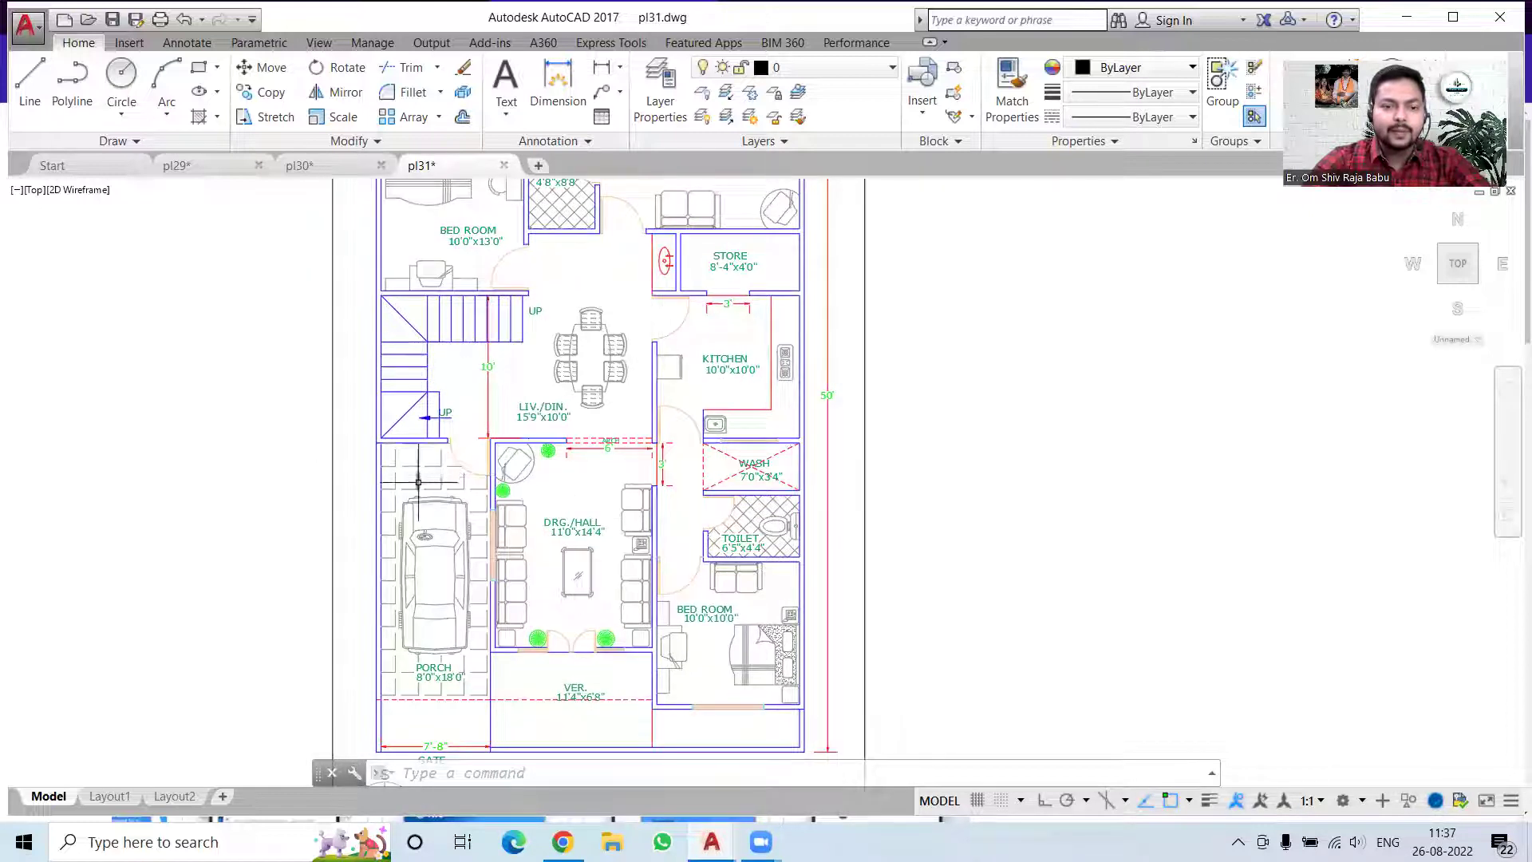
{"action": "middle_click_drag", "start_coordinate": [418, 482], "coordinate": [470, 660]}
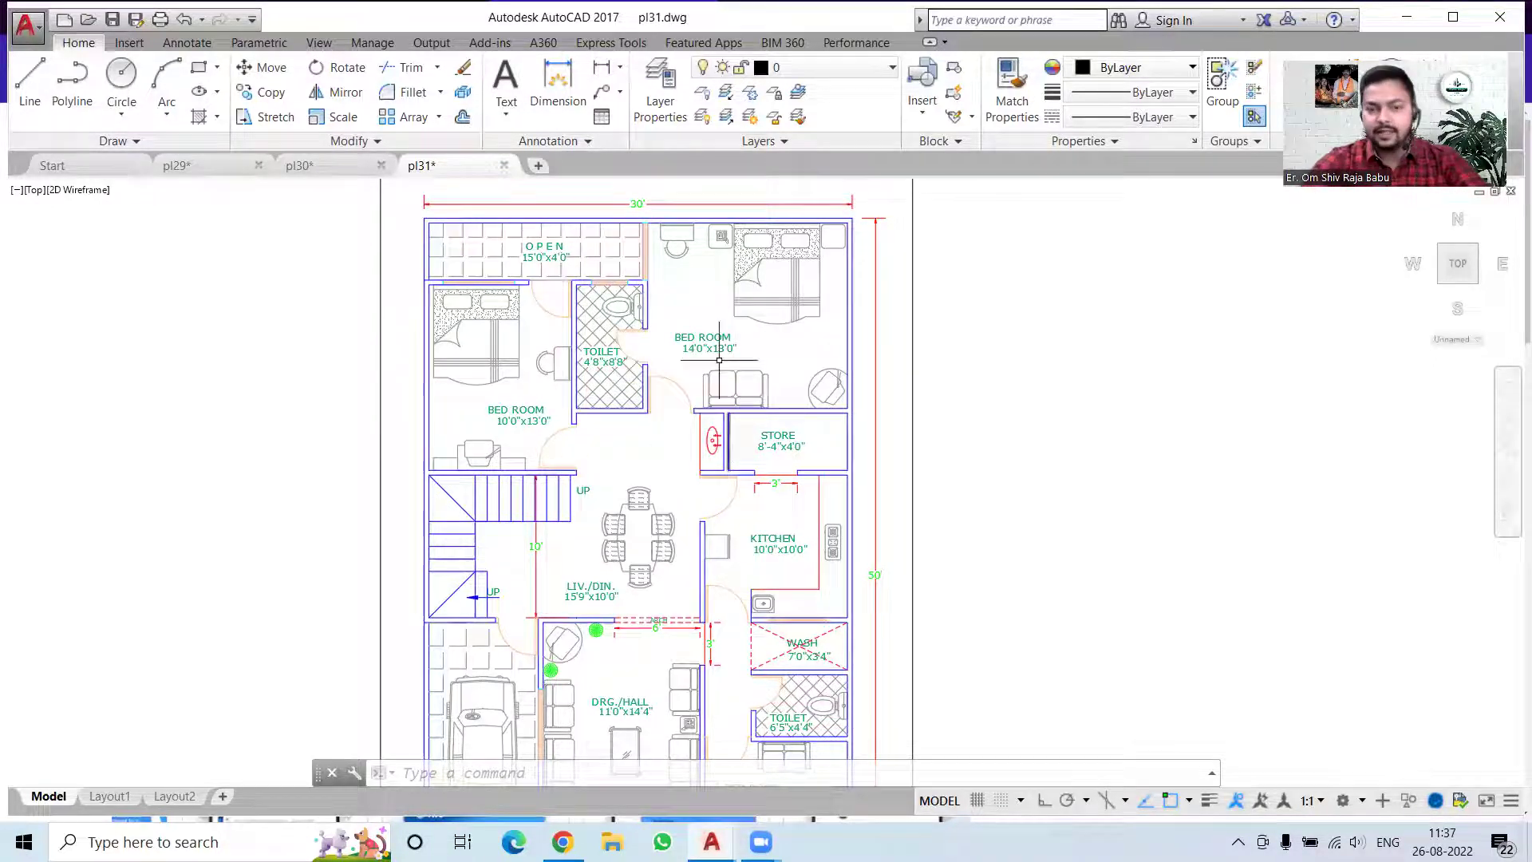
Pan pl31 through the kitchen, store and top bedrooms, then the kitchen and hall.
{"action": "middle_click_drag", "start_coordinate": [759, 521], "coordinate": [726, 355]}
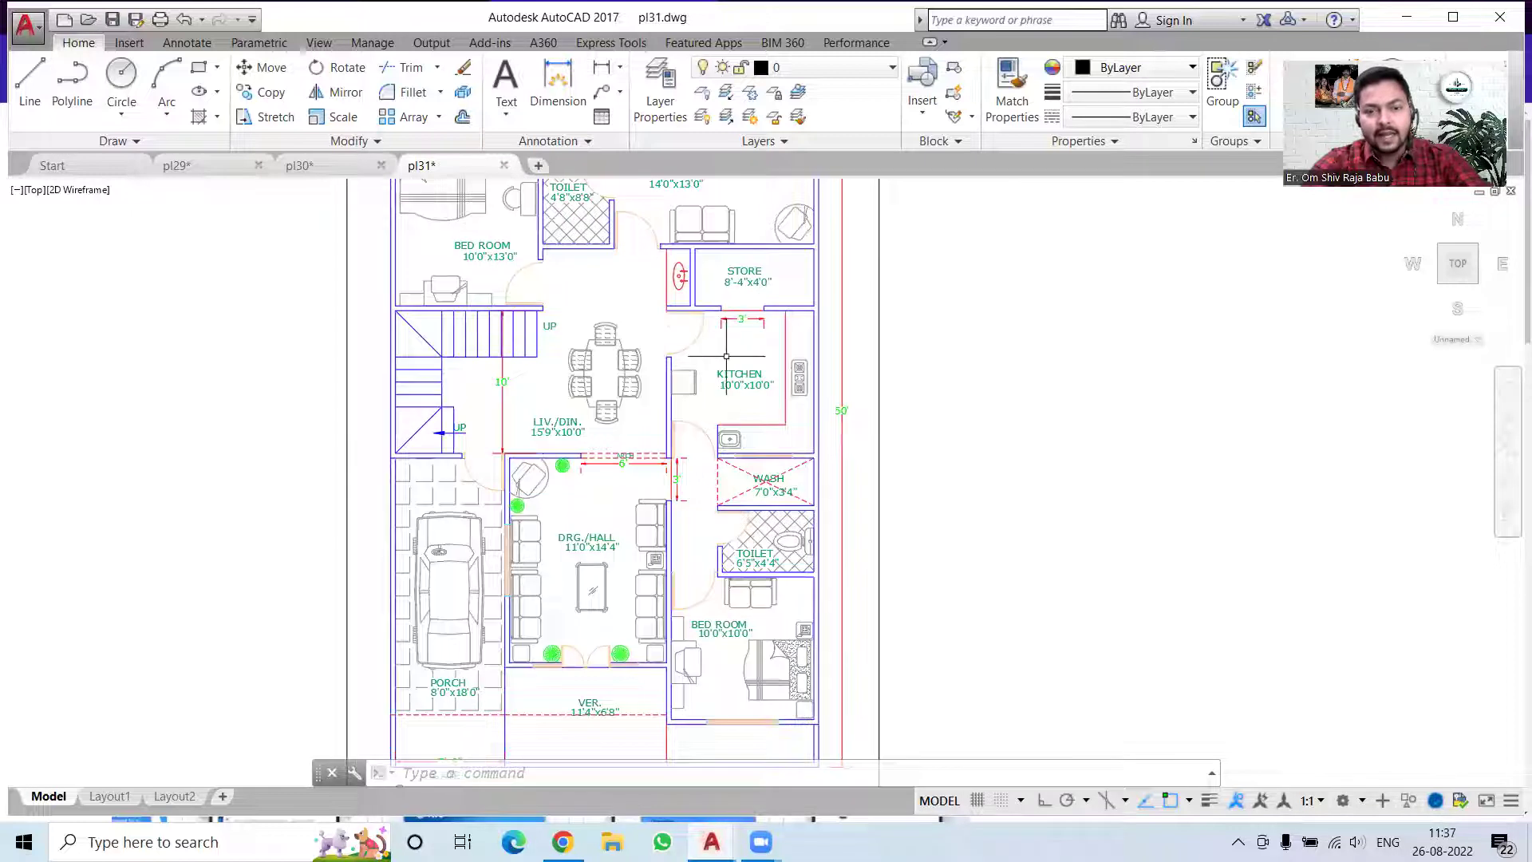
{"action": "middle_click_drag", "start_coordinate": [752, 281], "coordinate": [729, 399]}
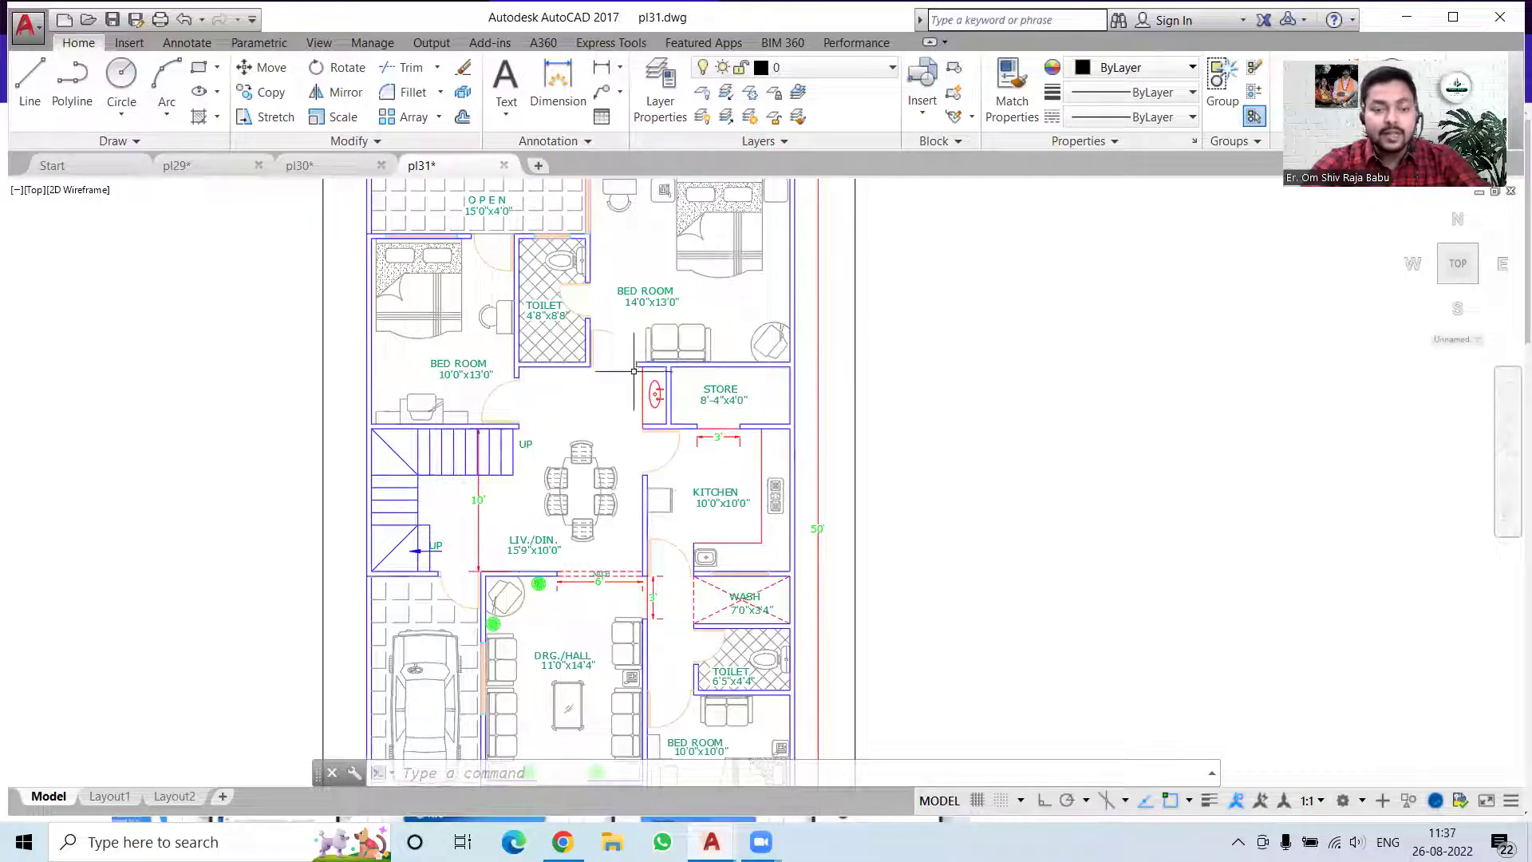
{"action": "scroll", "coordinate": [638, 361], "scroll_direction": "up", "scroll_amount": 4}
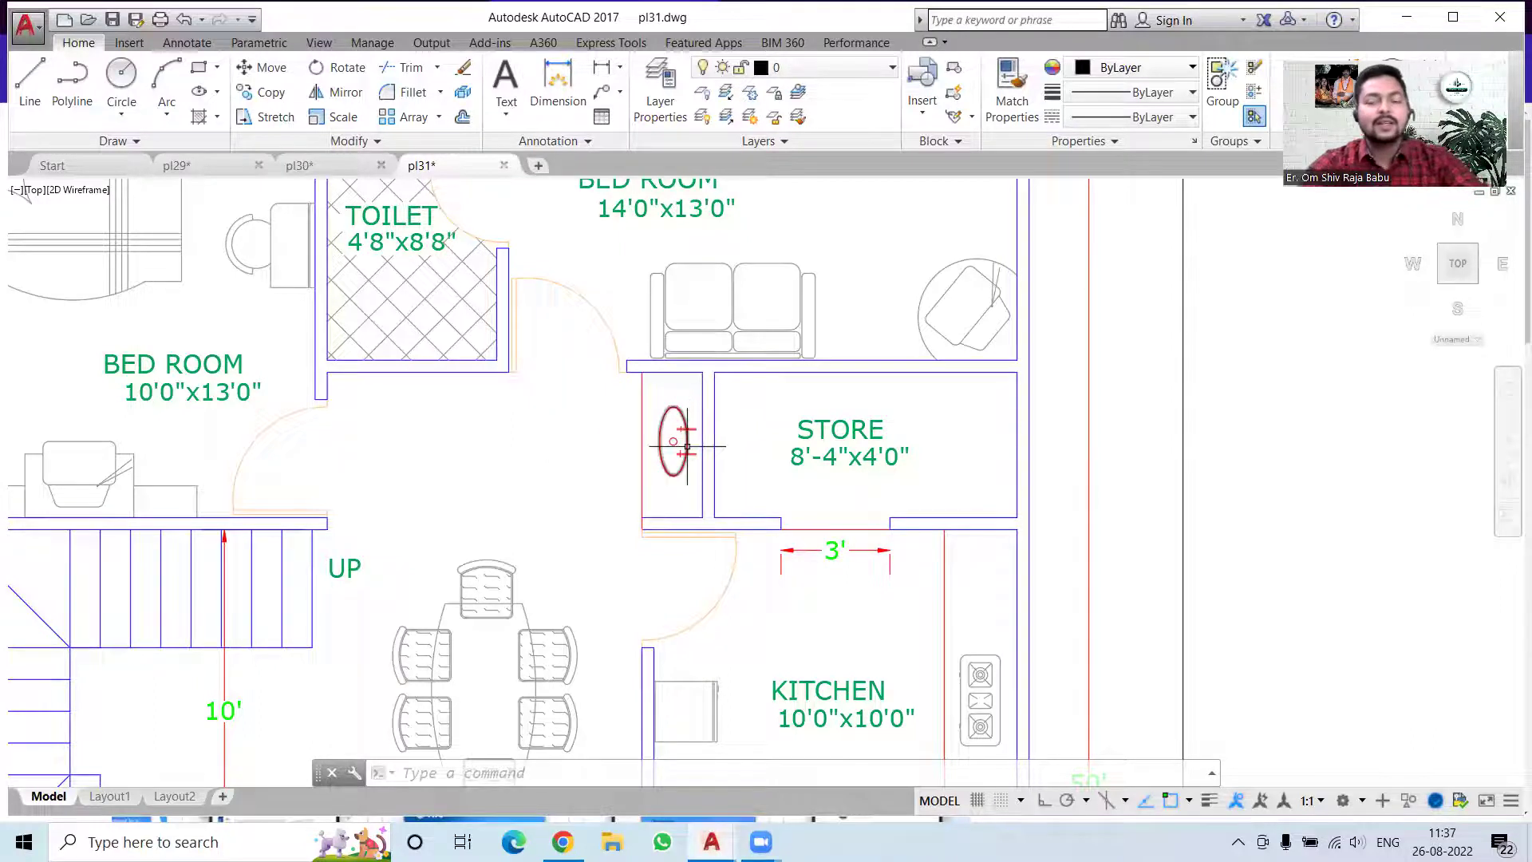
{"action": "scroll", "coordinate": [667, 436], "scroll_direction": "down", "scroll_amount": 4}
{"action": "middle_click_drag", "start_coordinate": [707, 556], "coordinate": [647, 386]}
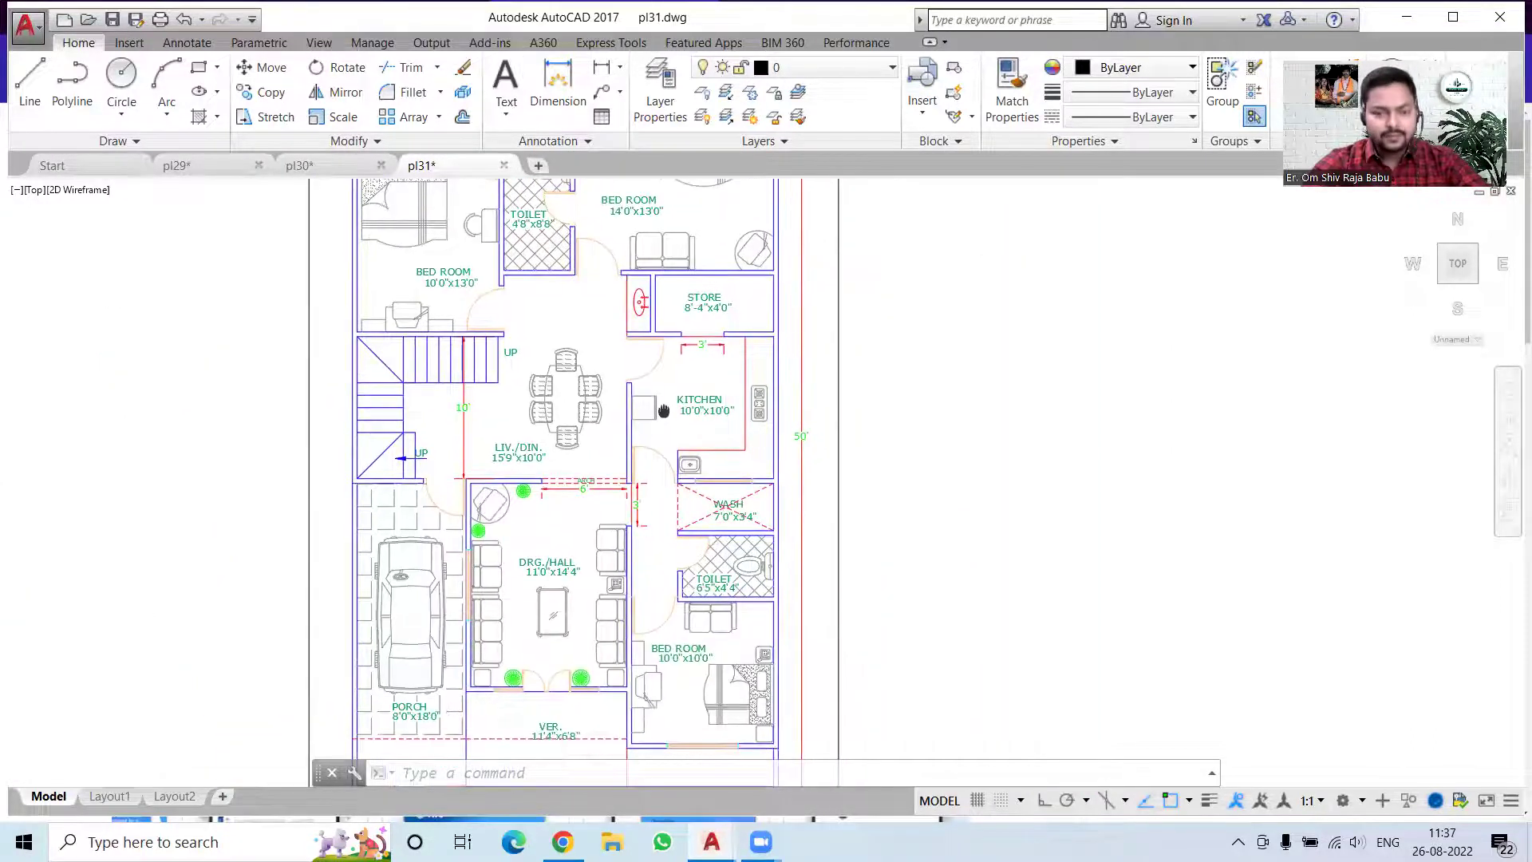
{"action": "scroll", "coordinate": [614, 467], "scroll_direction": "up", "scroll_amount": 2}
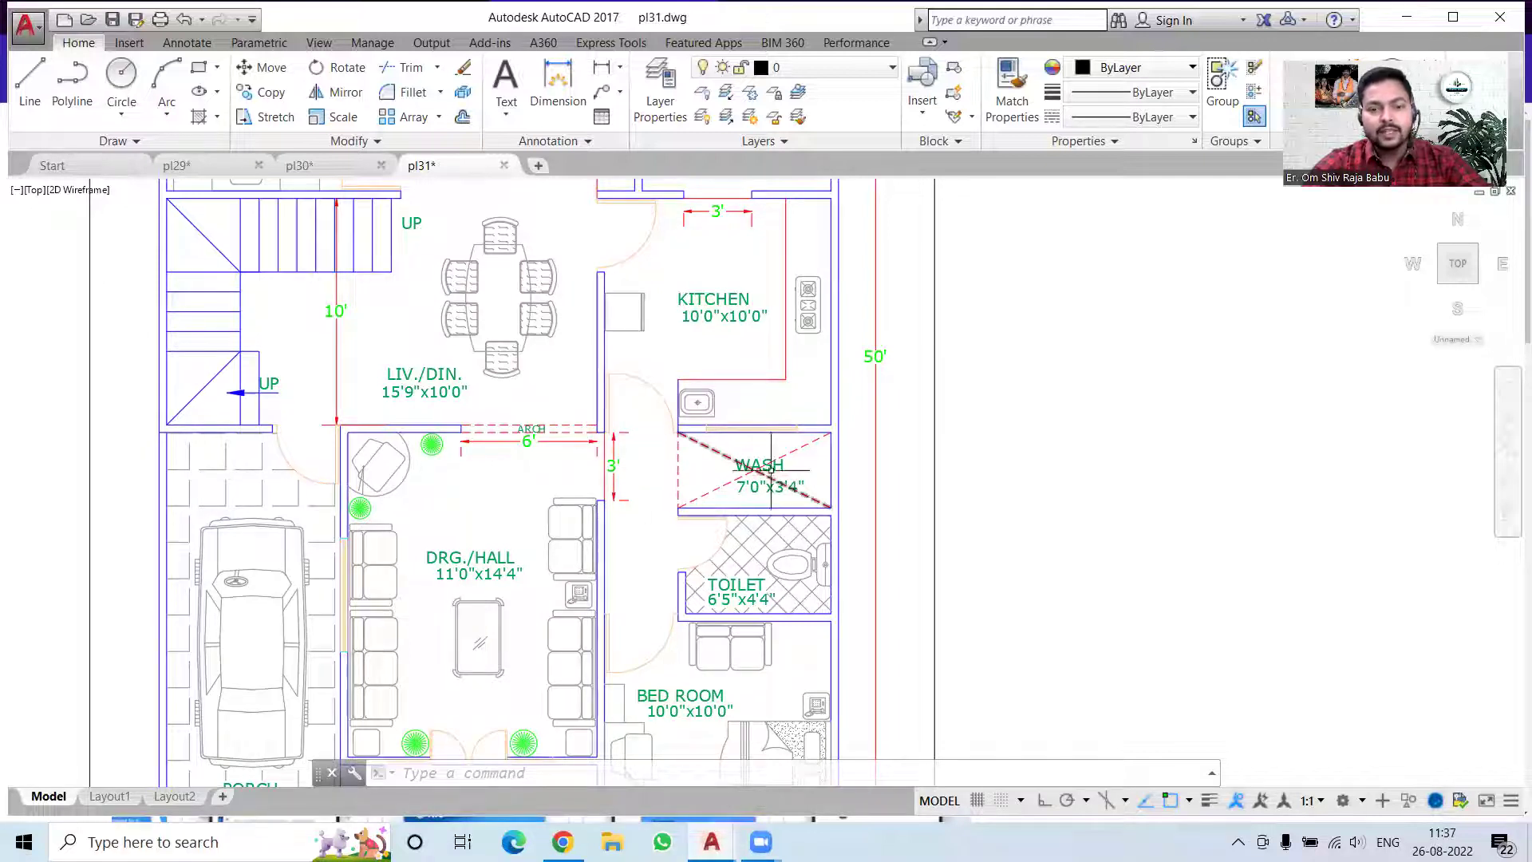
Show the hall, wash and toilet, the porch, verandah and gate, then zoom out to the whole plan.
{"action": "middle_click_drag", "start_coordinate": [765, 431], "coordinate": [768, 404]}
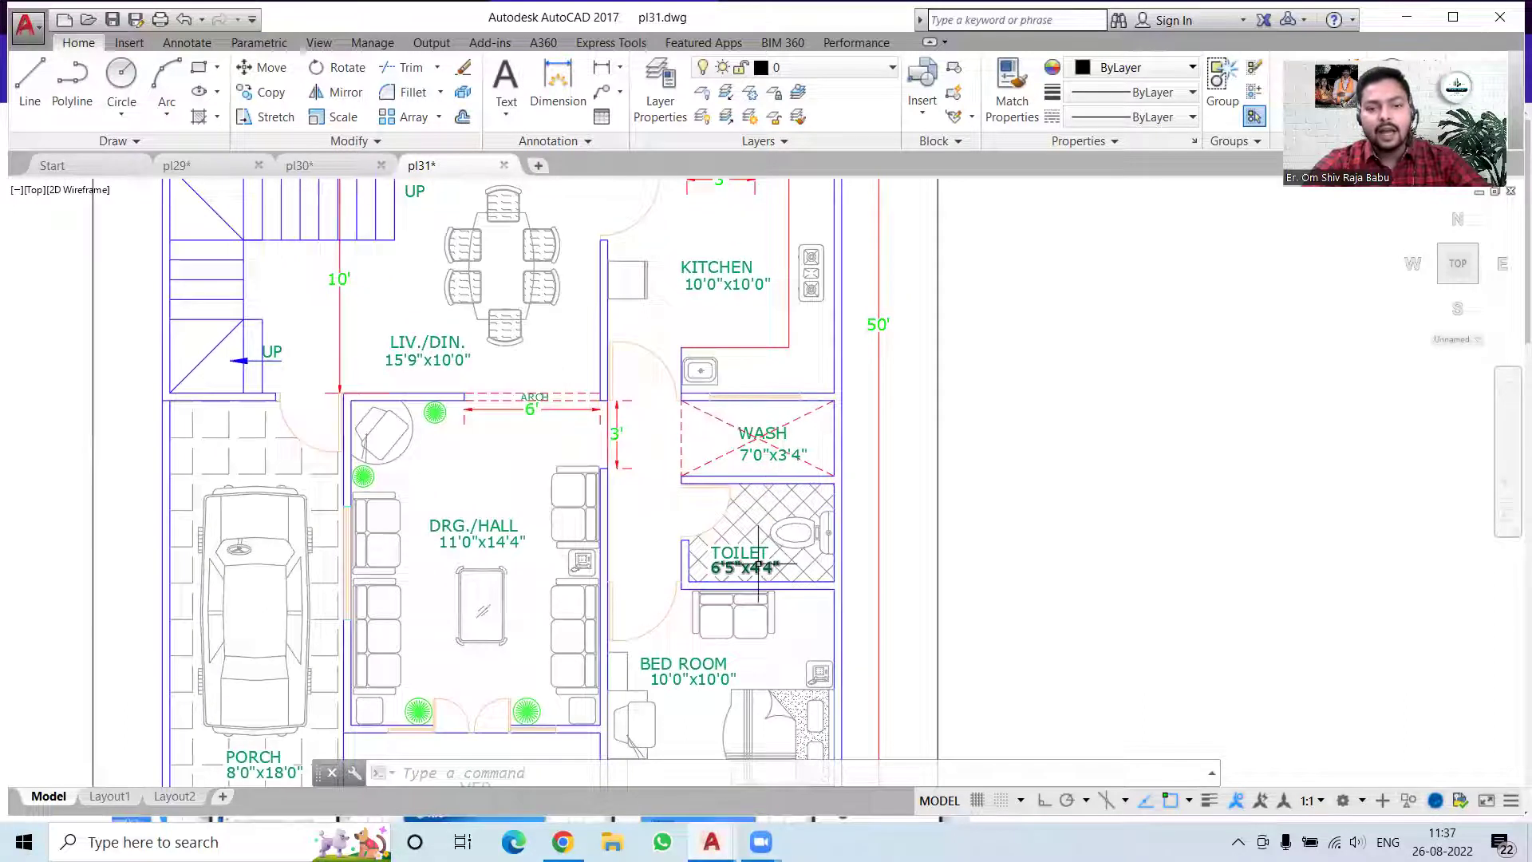
{"action": "middle_click_drag", "start_coordinate": [778, 557], "coordinate": [799, 379]}
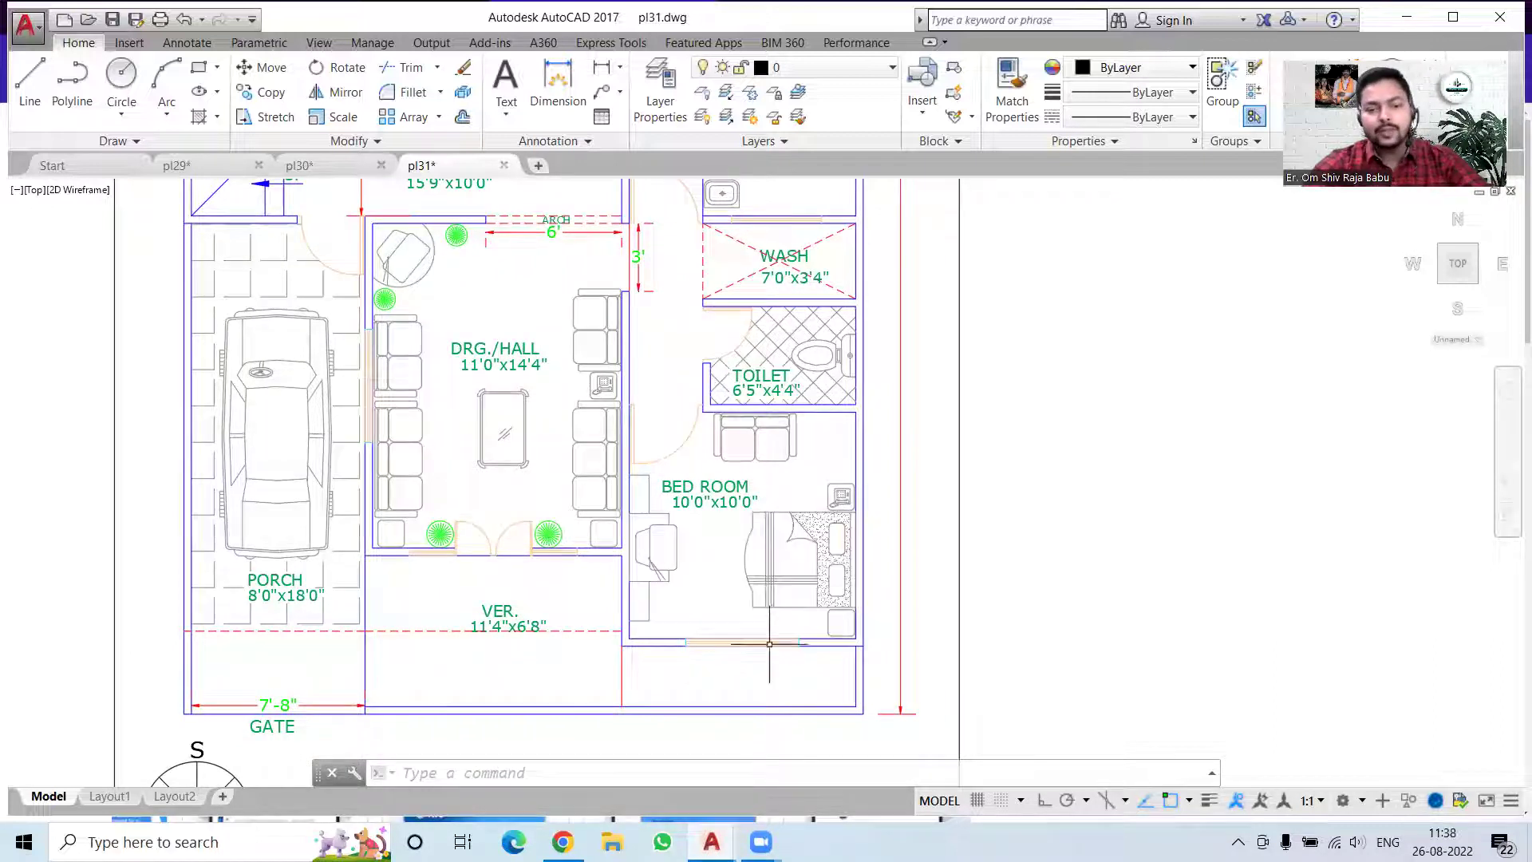
{"action": "scroll", "coordinate": [768, 636], "scroll_direction": "down", "scroll_amount": 3}
{"action": "middle_click_drag", "start_coordinate": [691, 522], "coordinate": [690, 624]}
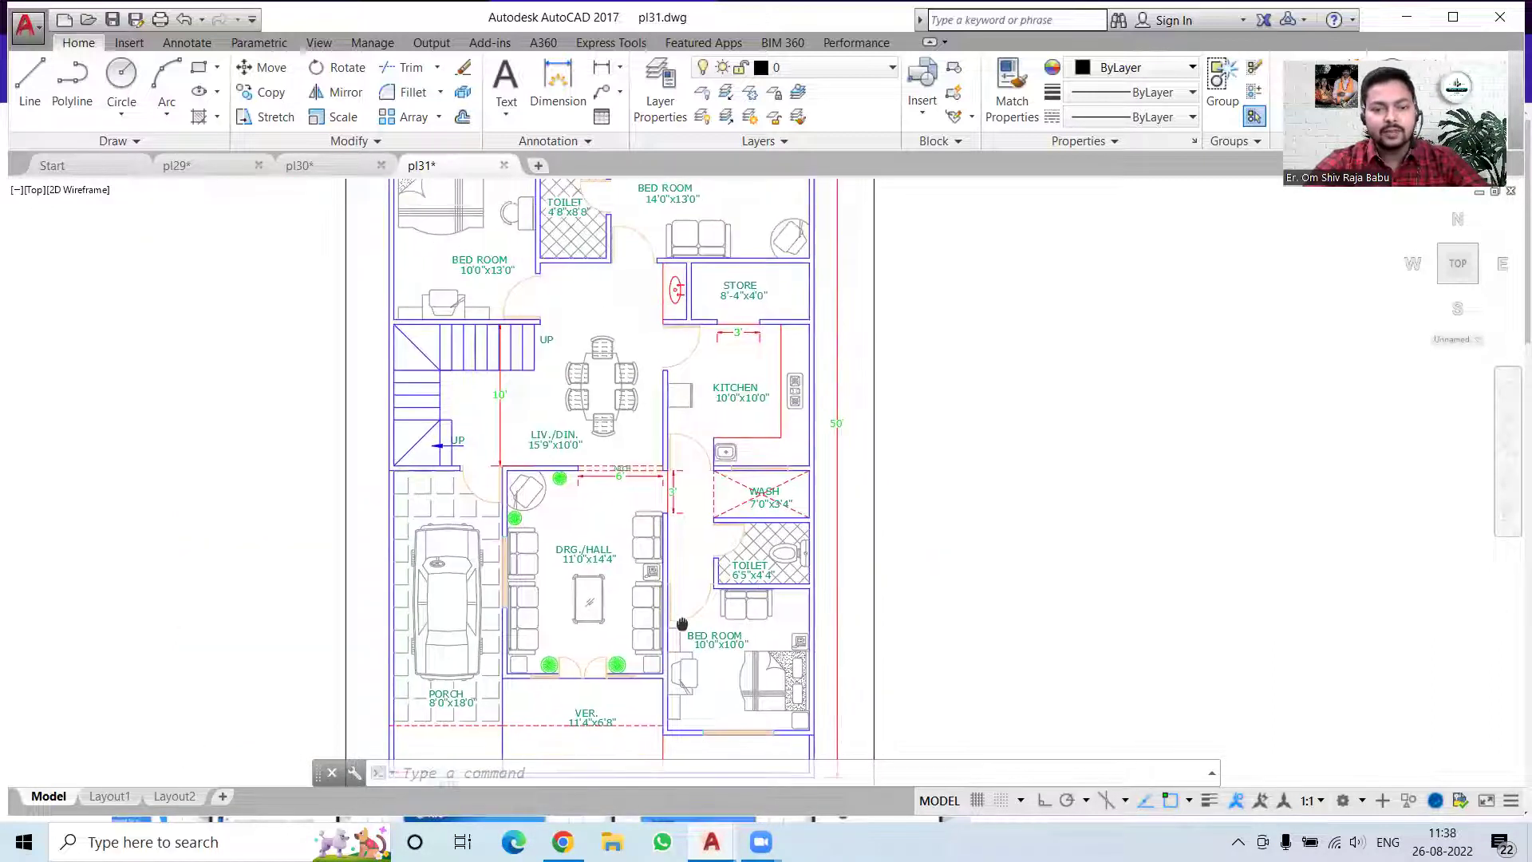
{"action": "scroll", "coordinate": [691, 625], "scroll_direction": "down", "scroll_amount": 2}
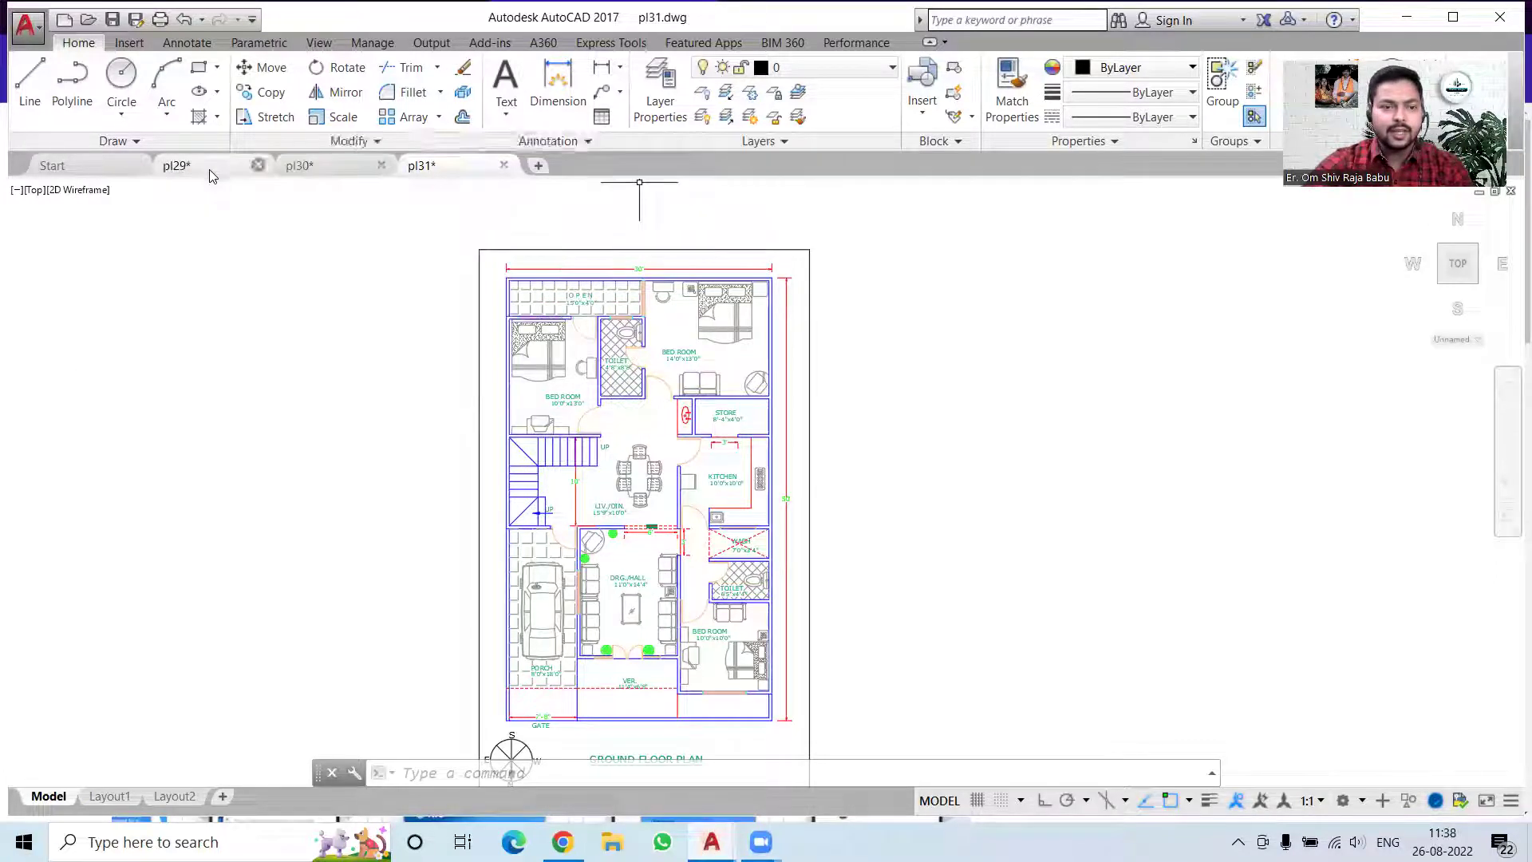
{"action": "mouse_move", "coordinate": [177, 165]}
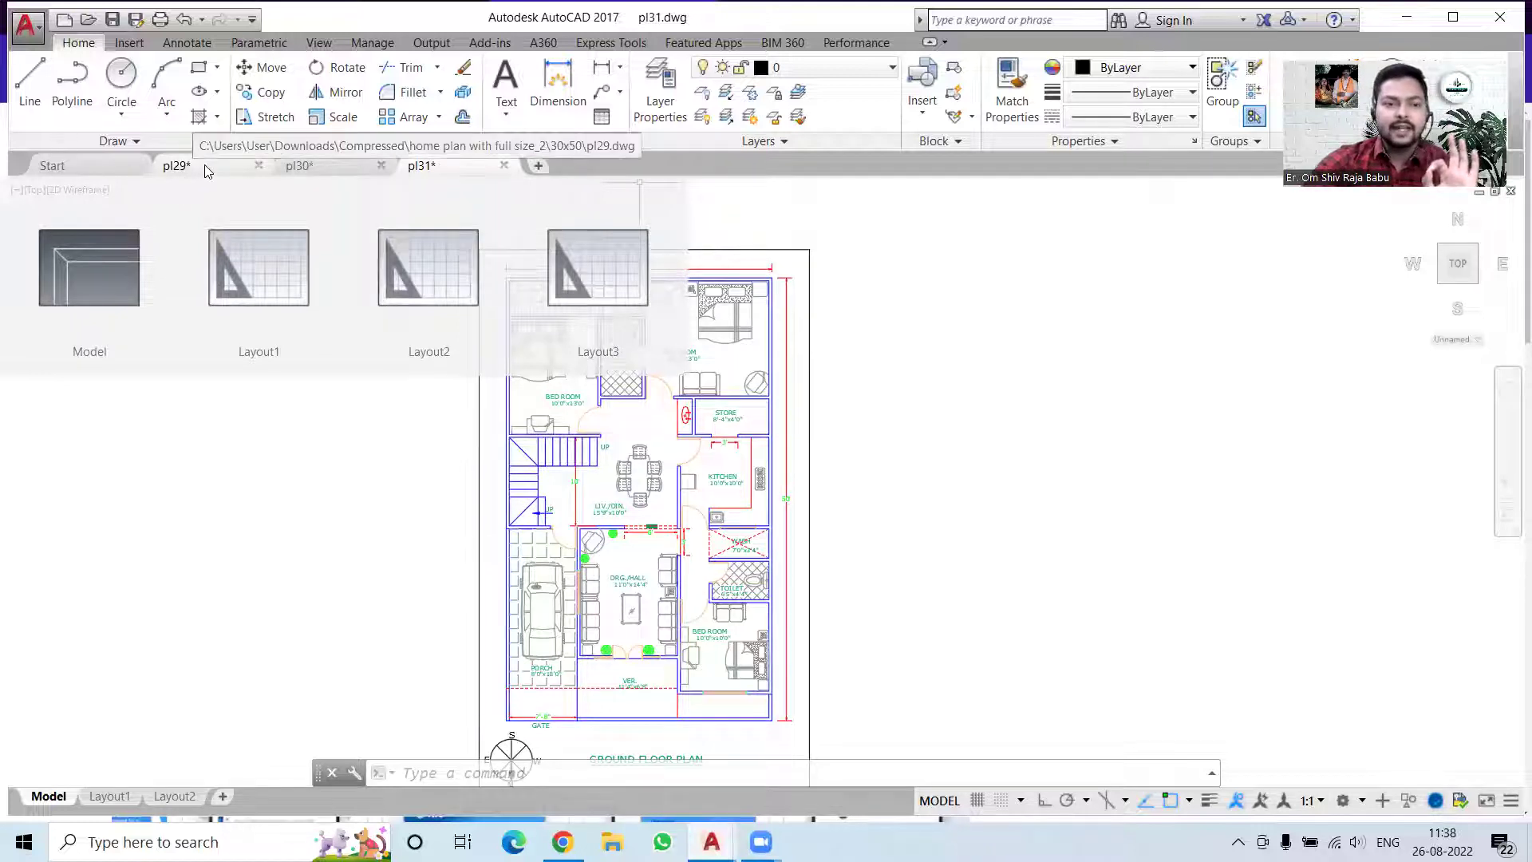
Compare the pl29, pl30 and pl31 drawings, centre the pl31 plan, then switch to Chrome.
{"action": "left_click", "coordinate": [206, 167]}
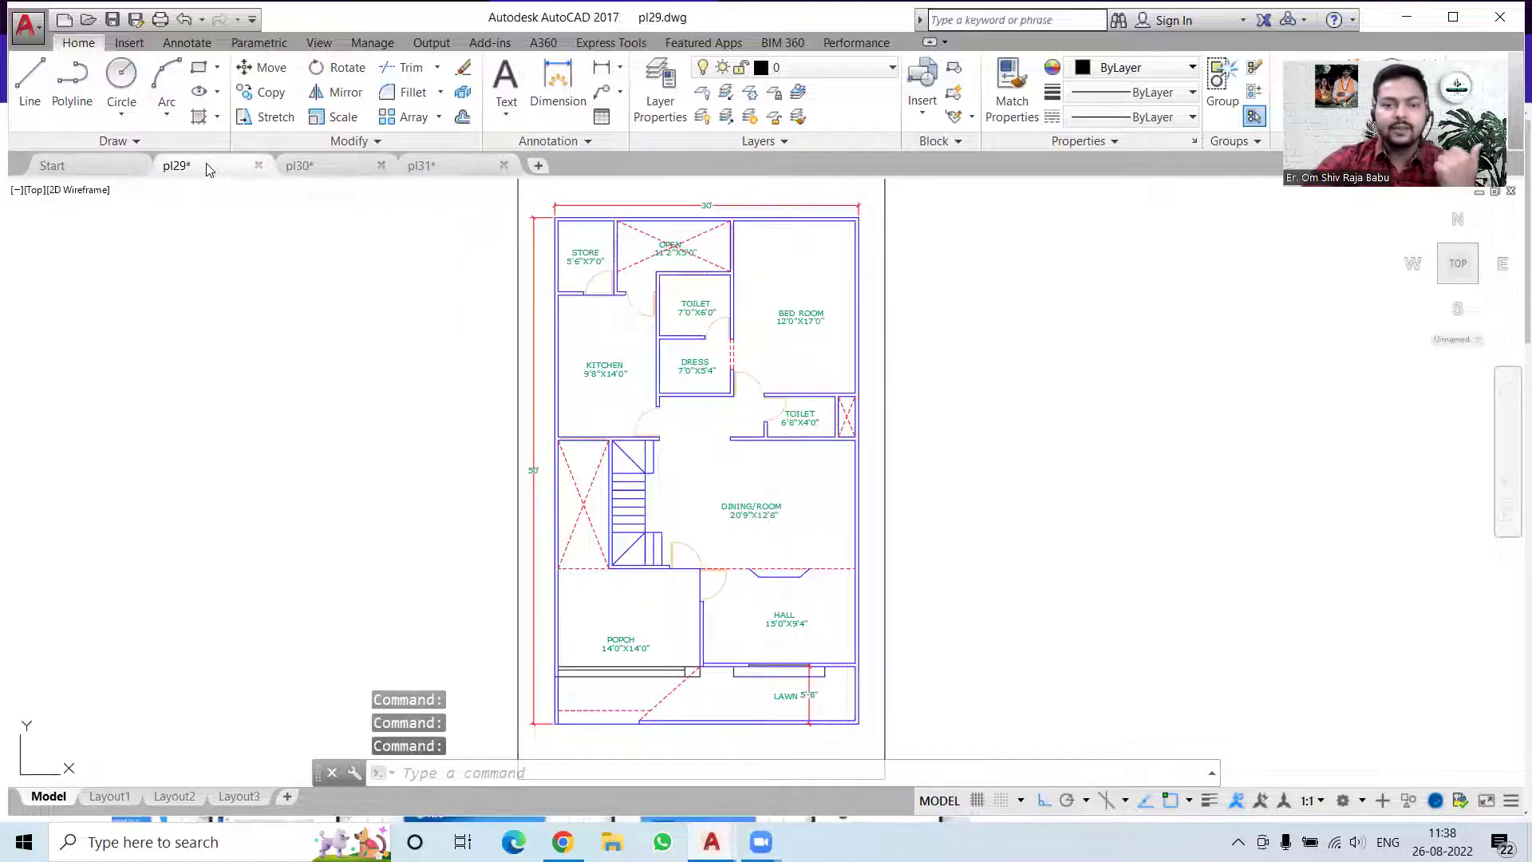
{"action": "left_click", "coordinate": [319, 172]}
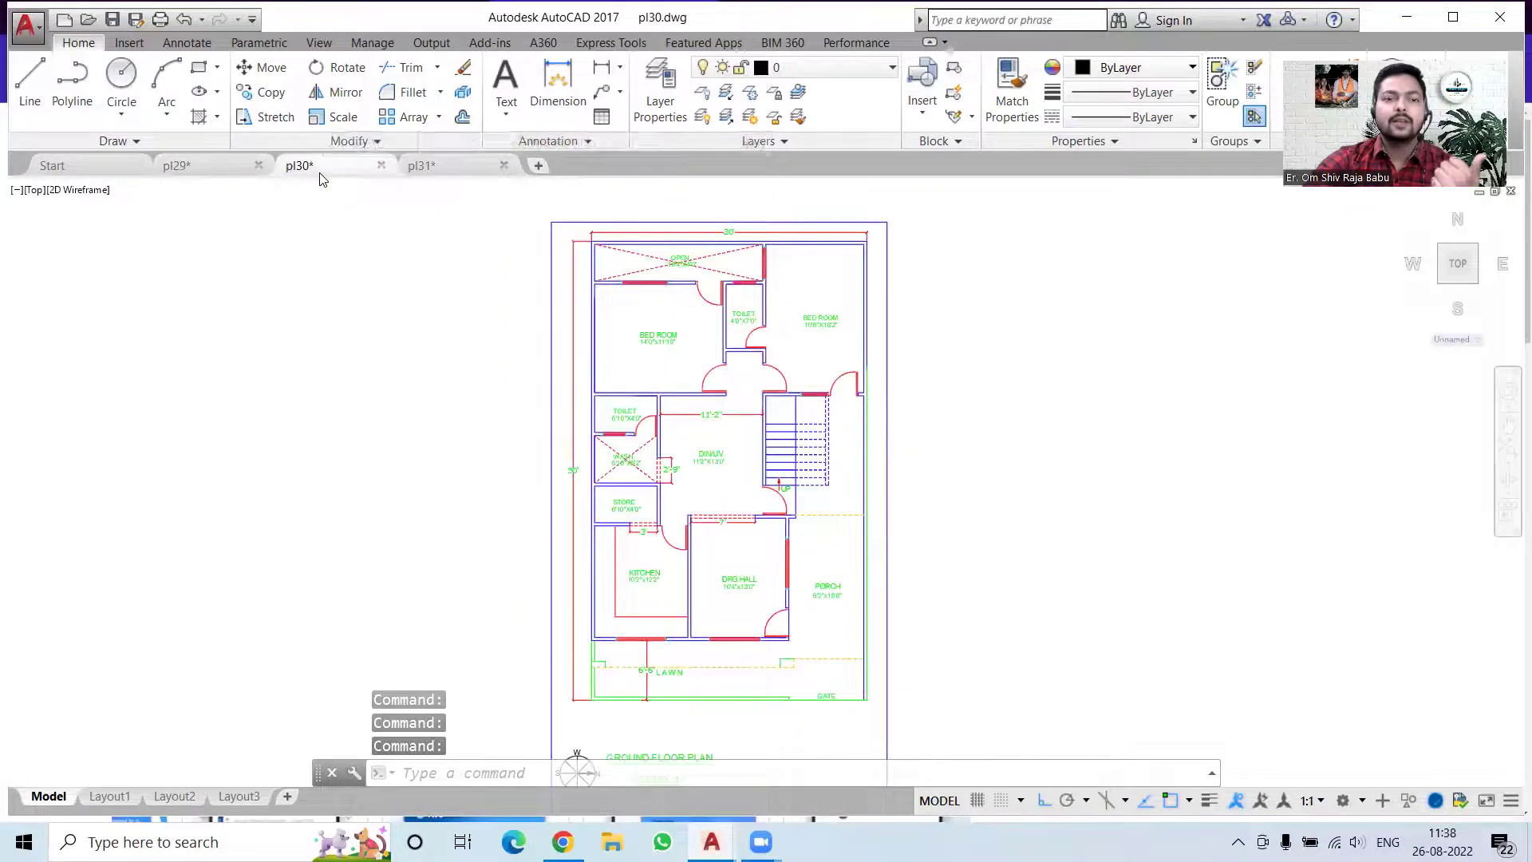
{"action": "left_click", "coordinate": [415, 171]}
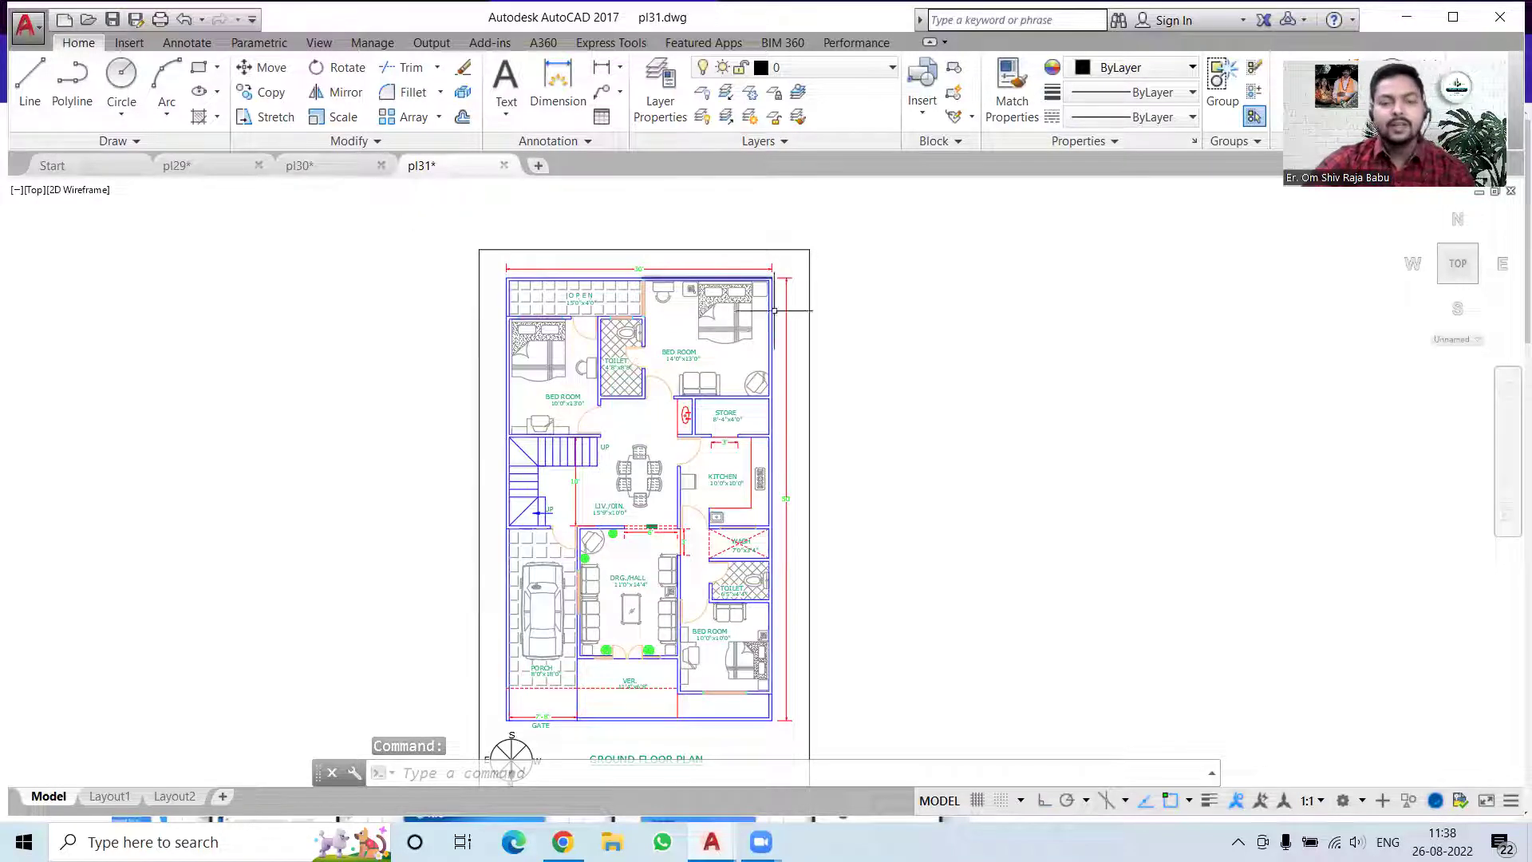
{"action": "mouse_move", "coordinate": [901, 457]}
{"action": "middle_mouse_down"}
{"action": "mouse_move", "coordinate": [979, 389]}
{"action": "mouse_move", "coordinate": [1008, 400]}
{"action": "middle_mouse_up"}
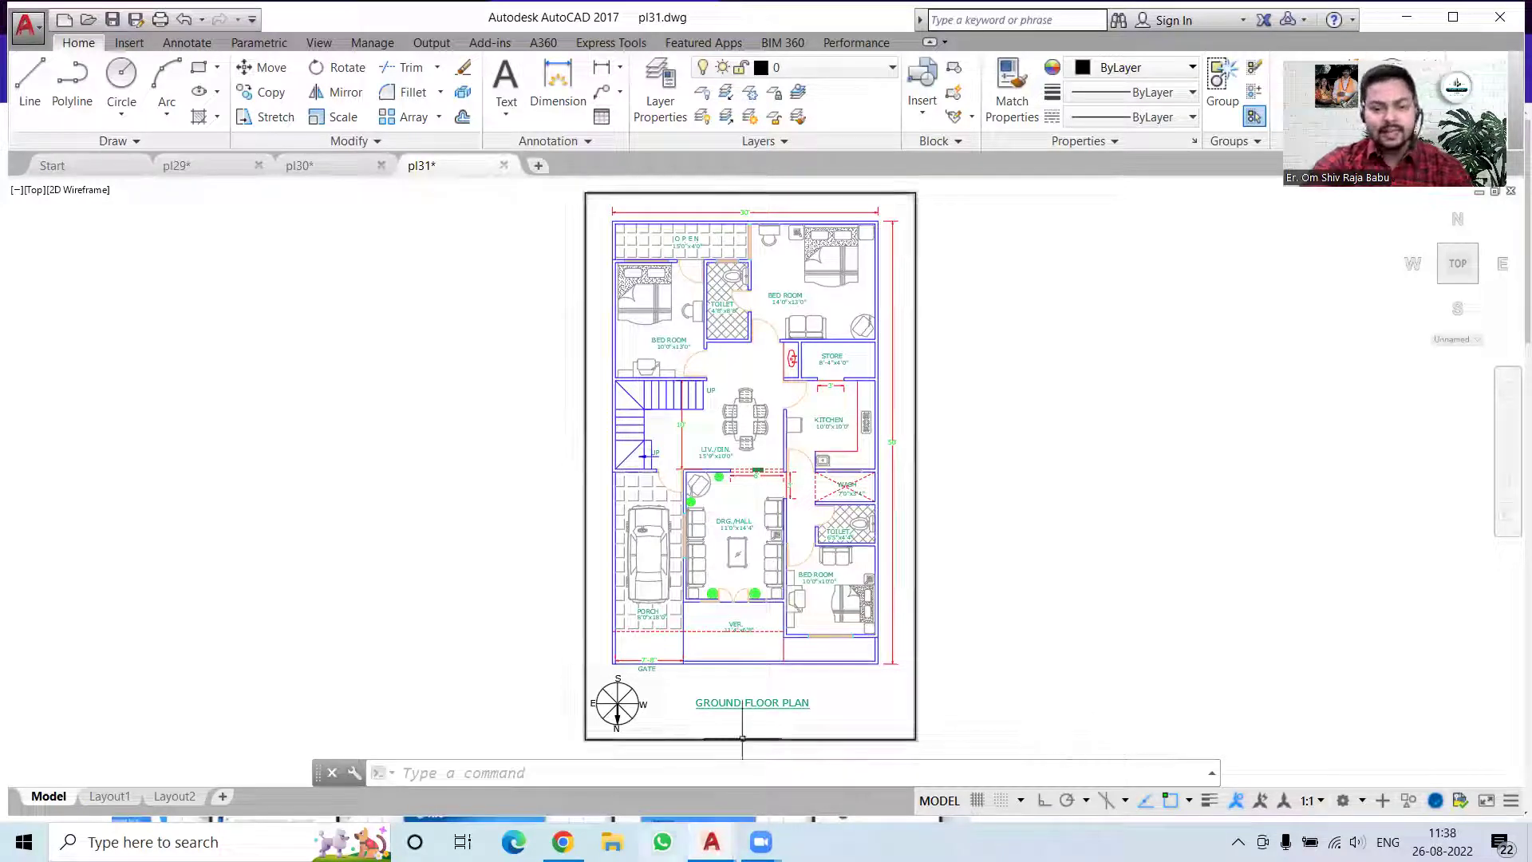
{"action": "left_click", "coordinate": [576, 836]}
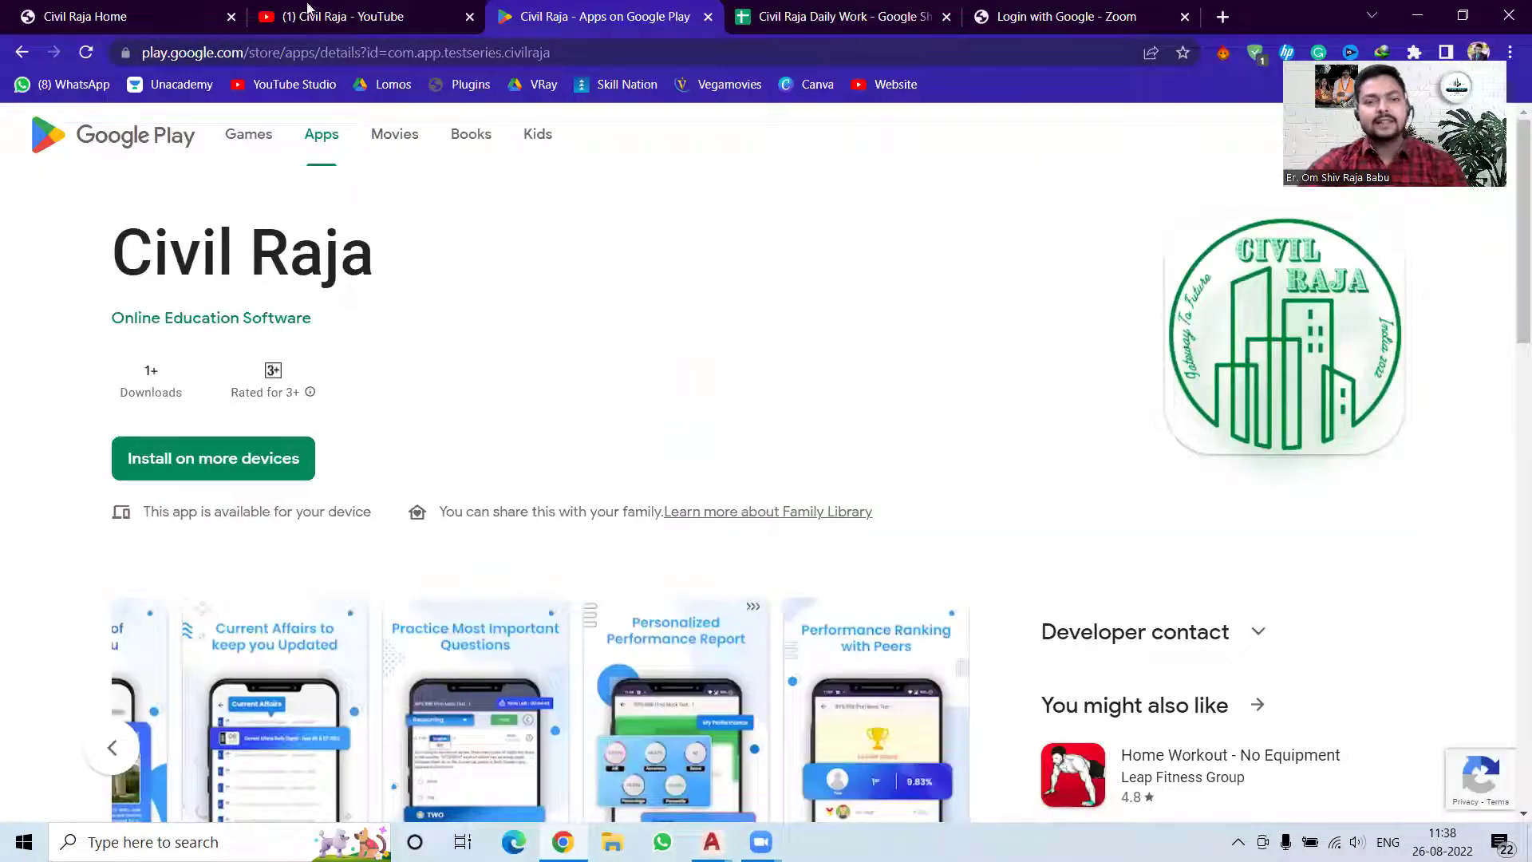
On the Civil Raja home page, show the Graduate Engineering, Engineering Entrance, Professional Certification and Job Oriented Training exam lists.
{"action": "left_click", "coordinate": [133, 13]}
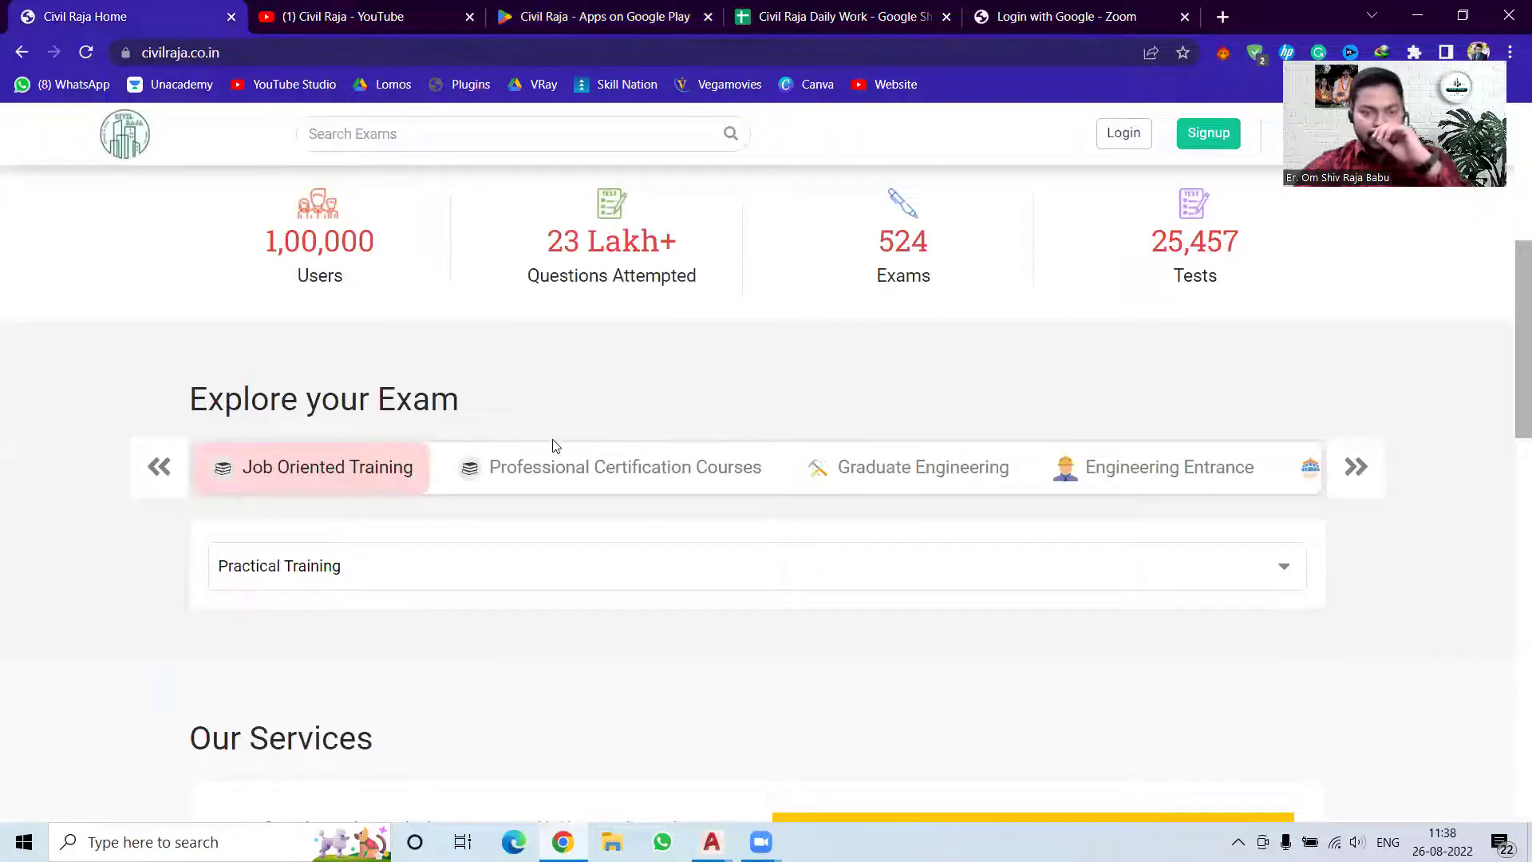
{"action": "left_click", "coordinate": [624, 8]}
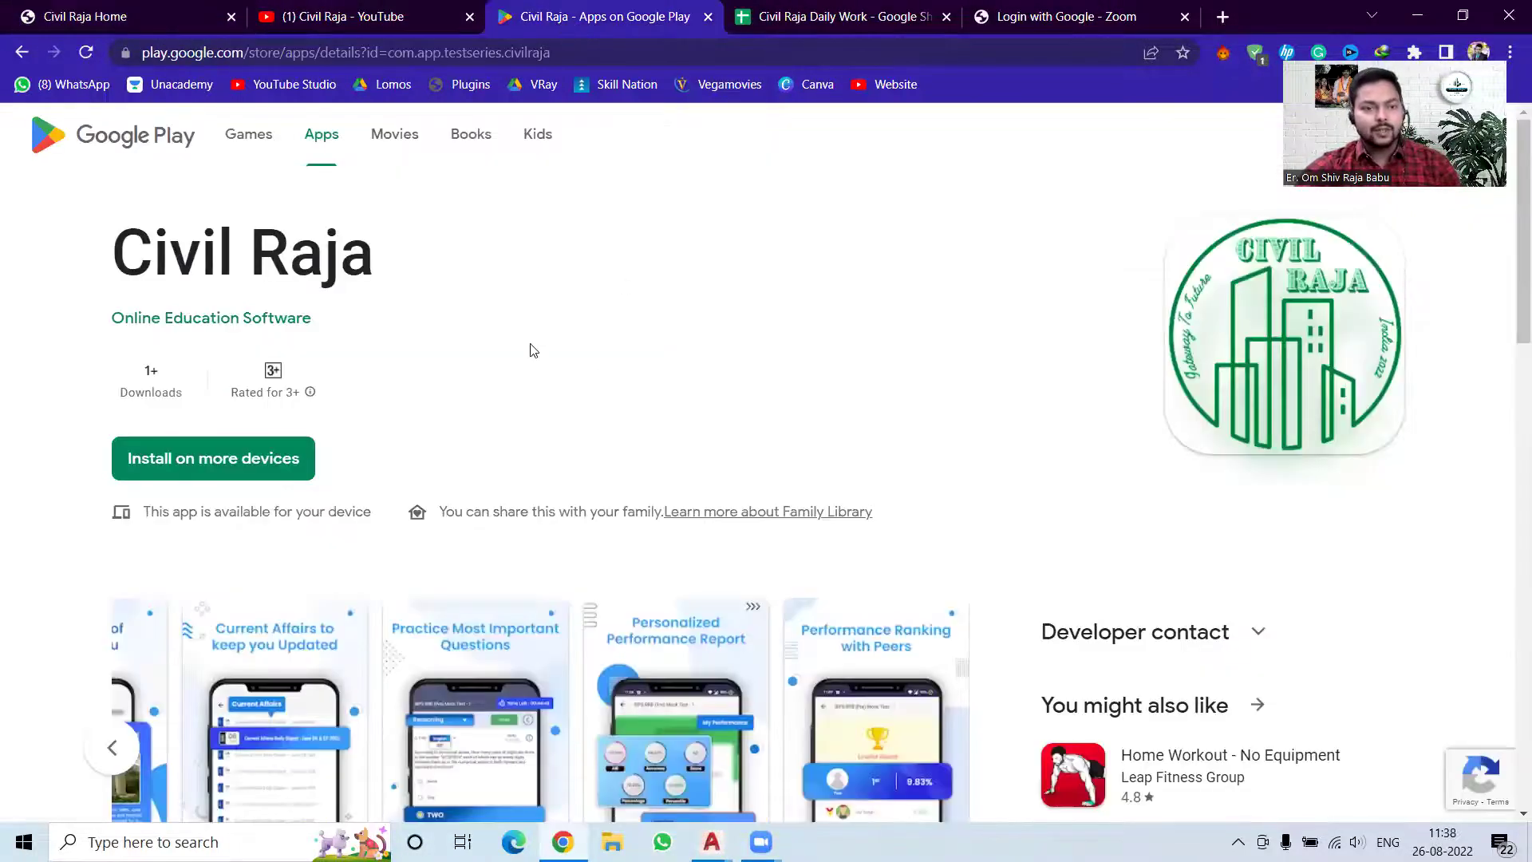
{"action": "left_click", "coordinate": [128, 16]}
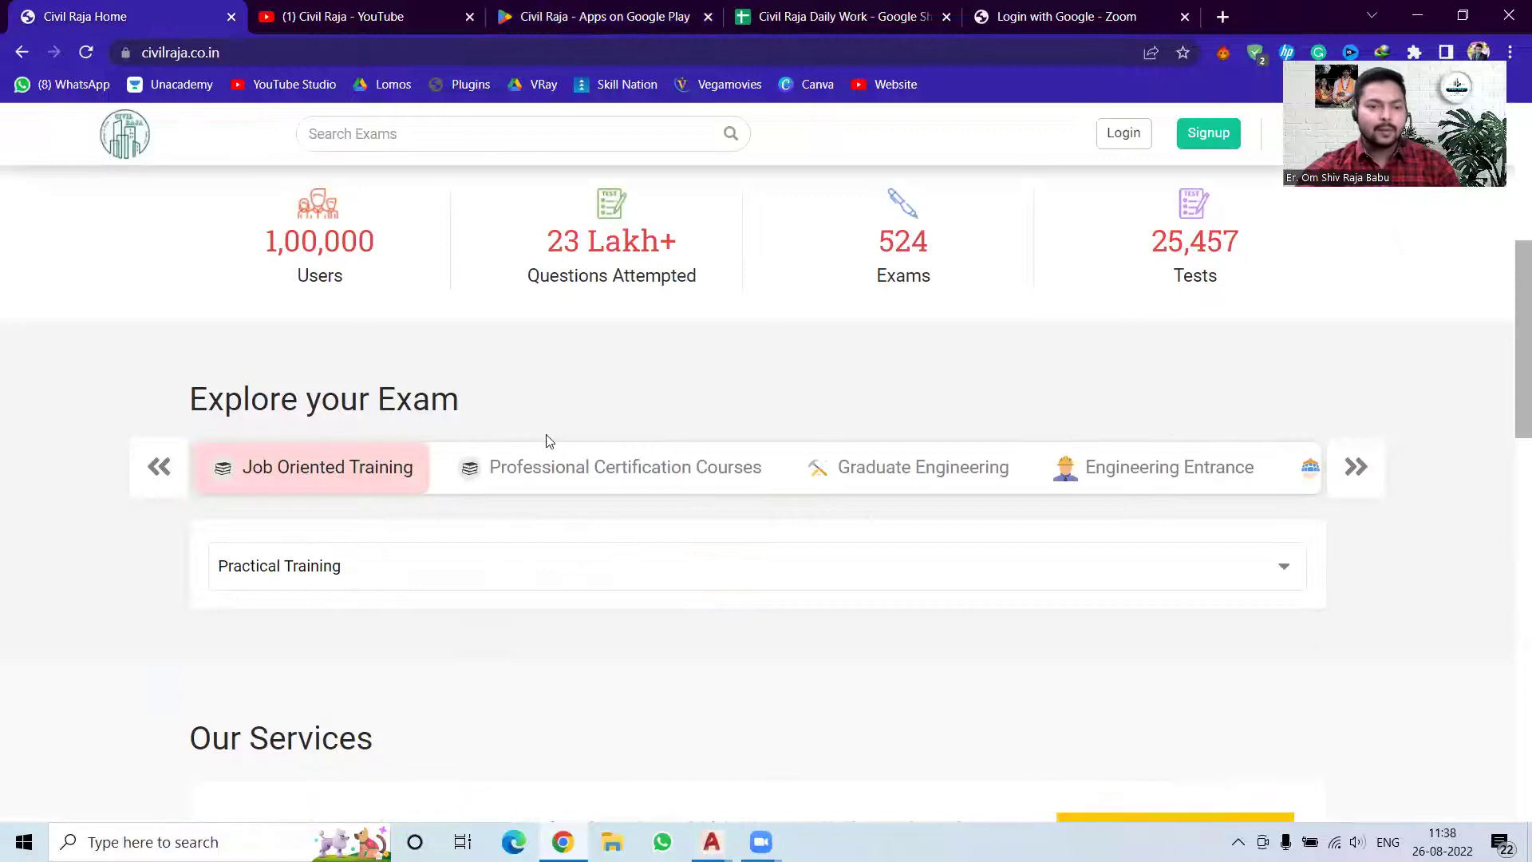
{"action": "left_click", "coordinate": [838, 482]}
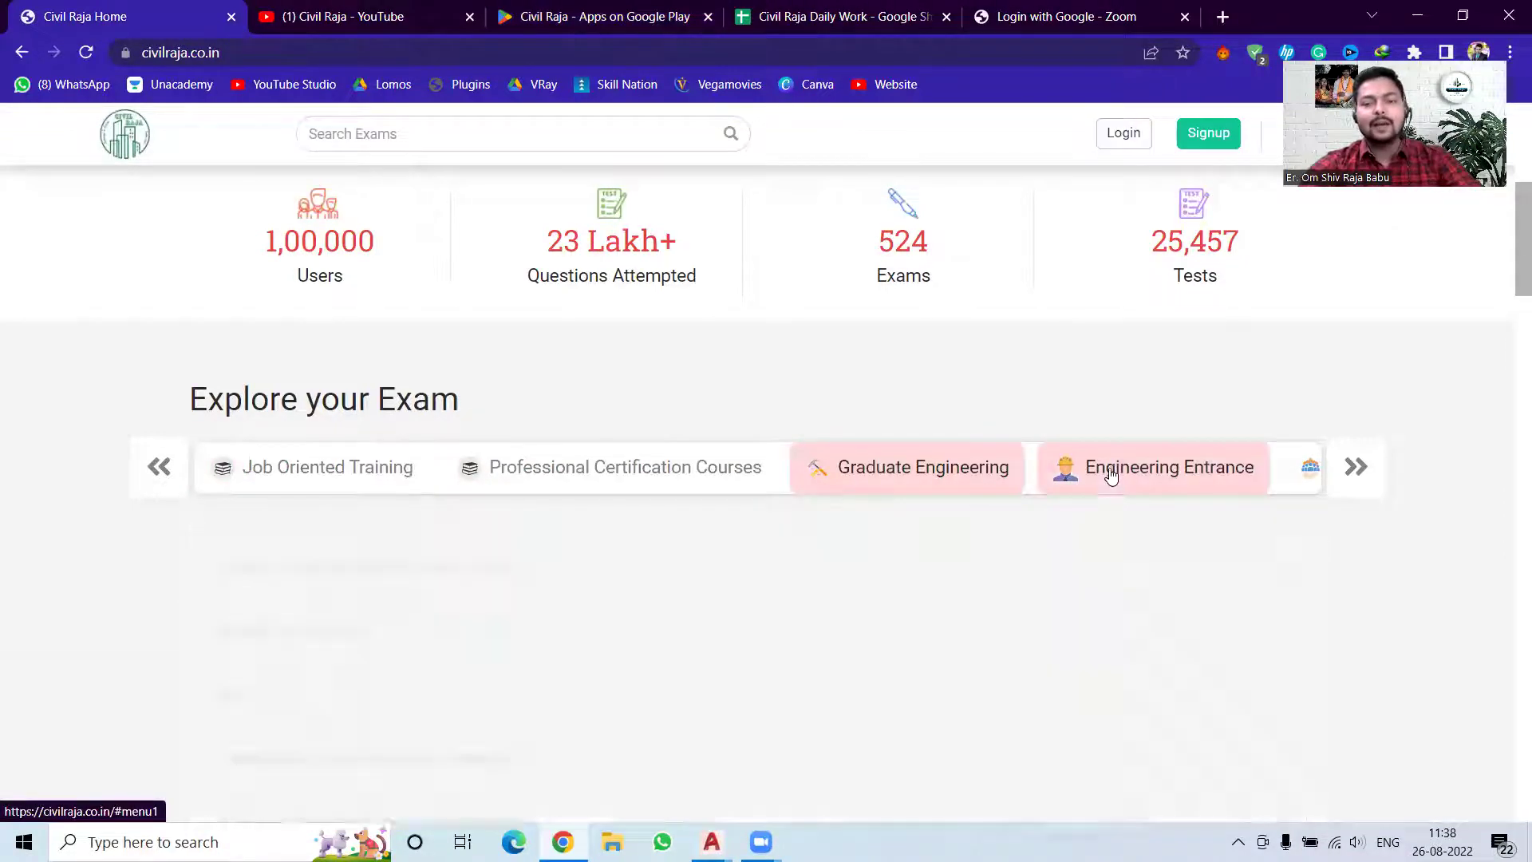
{"action": "left_click", "coordinate": [1069, 496]}
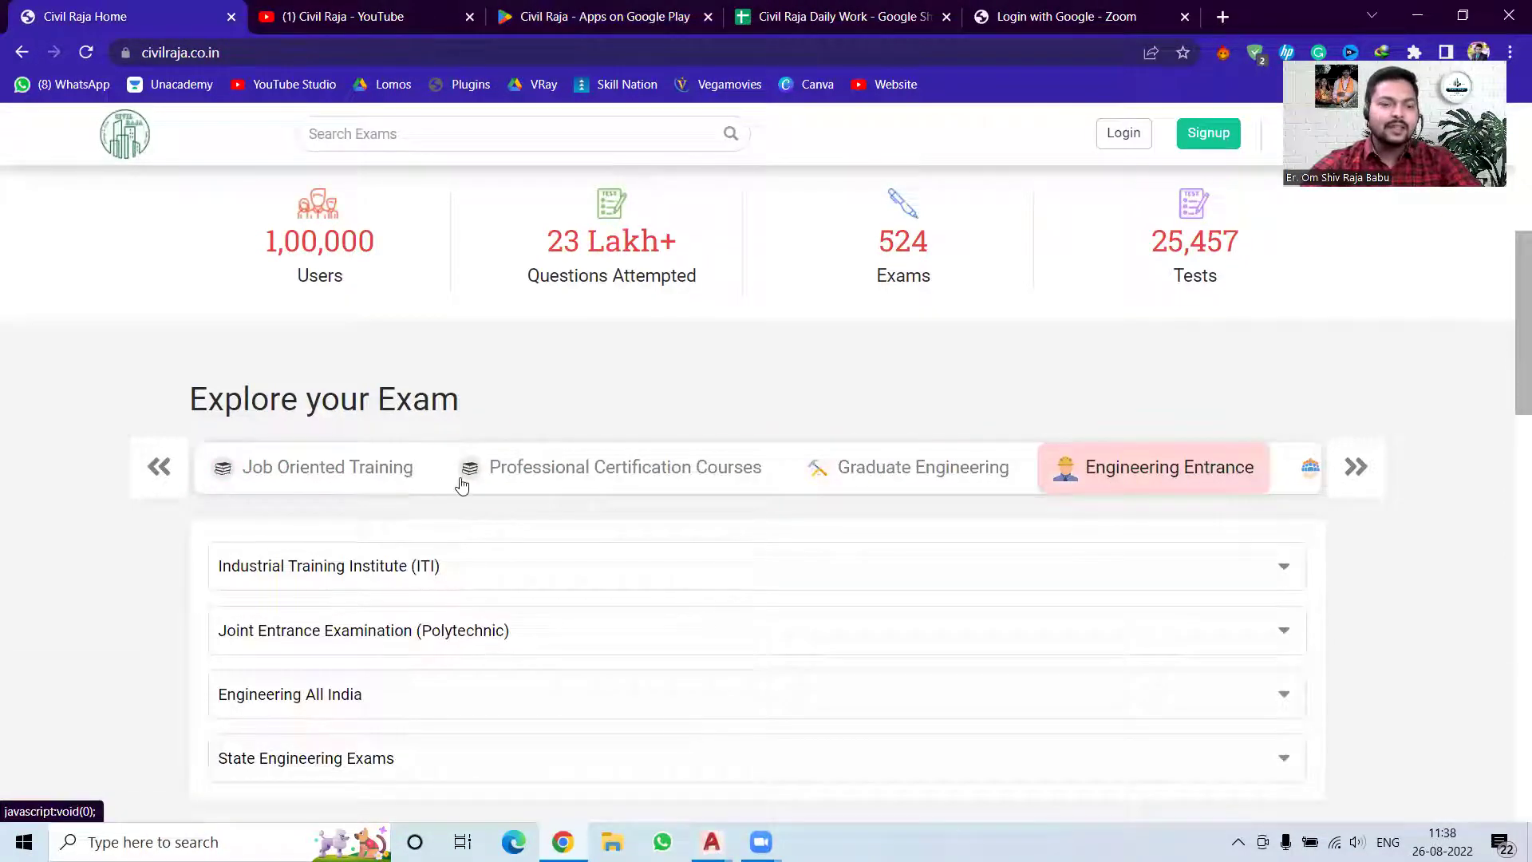
{"action": "left_click", "coordinate": [589, 488]}
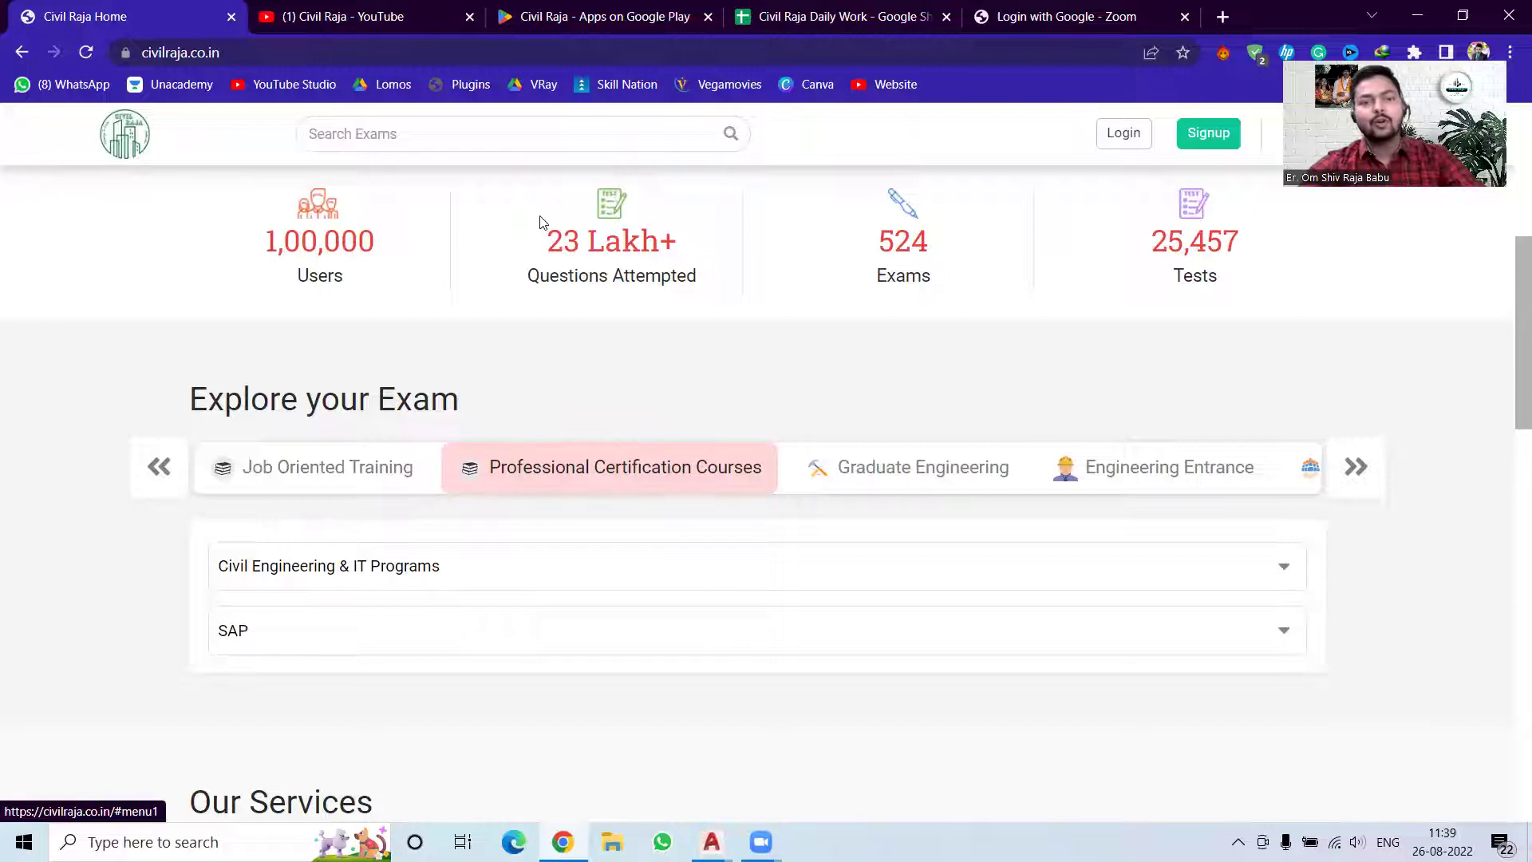
{"action": "left_click", "coordinate": [386, 483]}
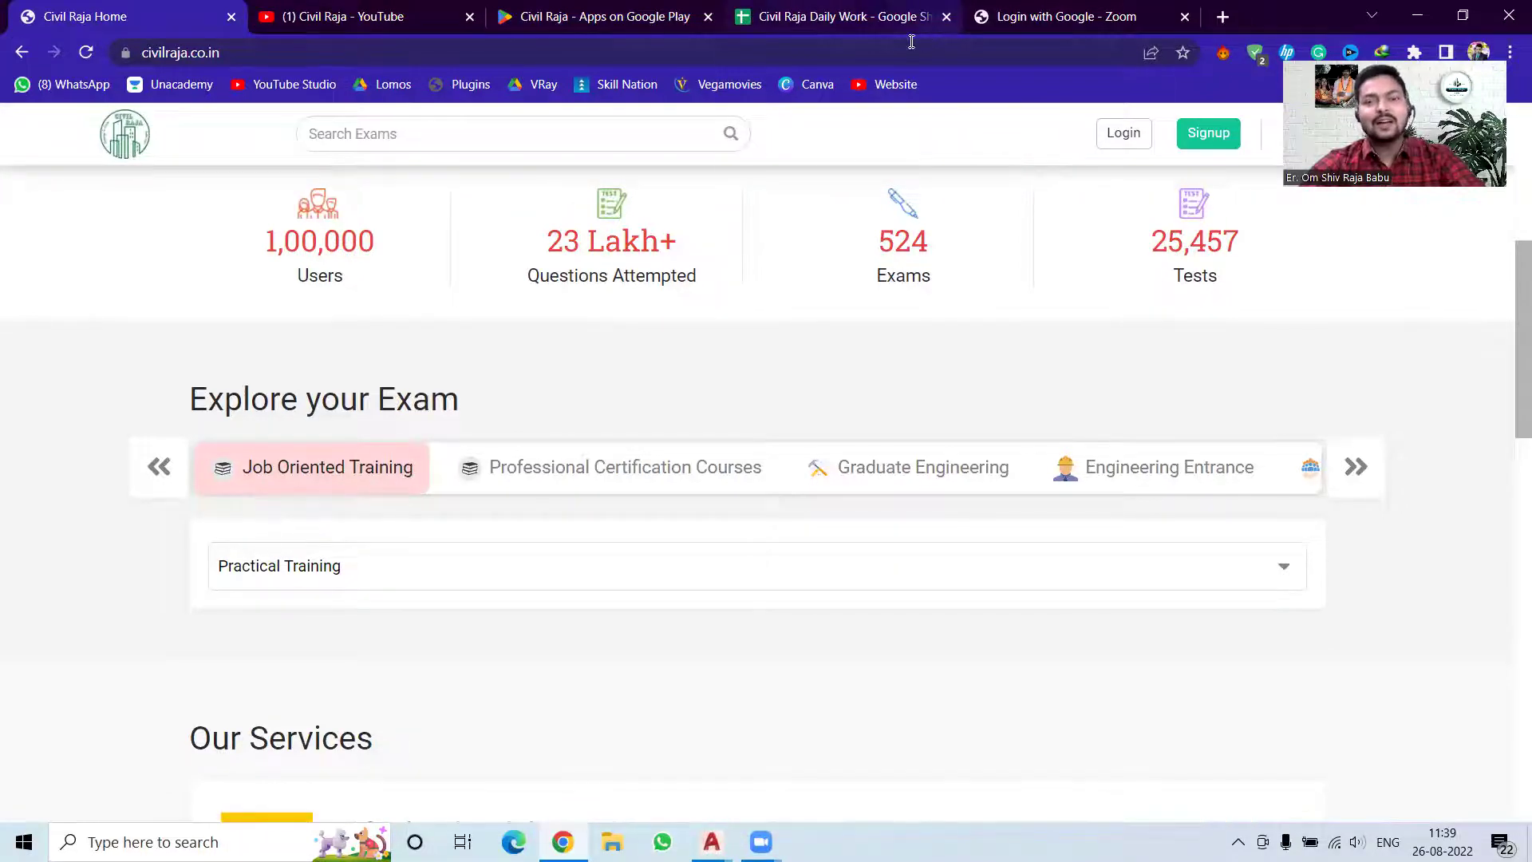
Revisit the Civil Raja Google Play listing, then return to the home page's top banner.
{"action": "left_click", "coordinate": [617, 22]}
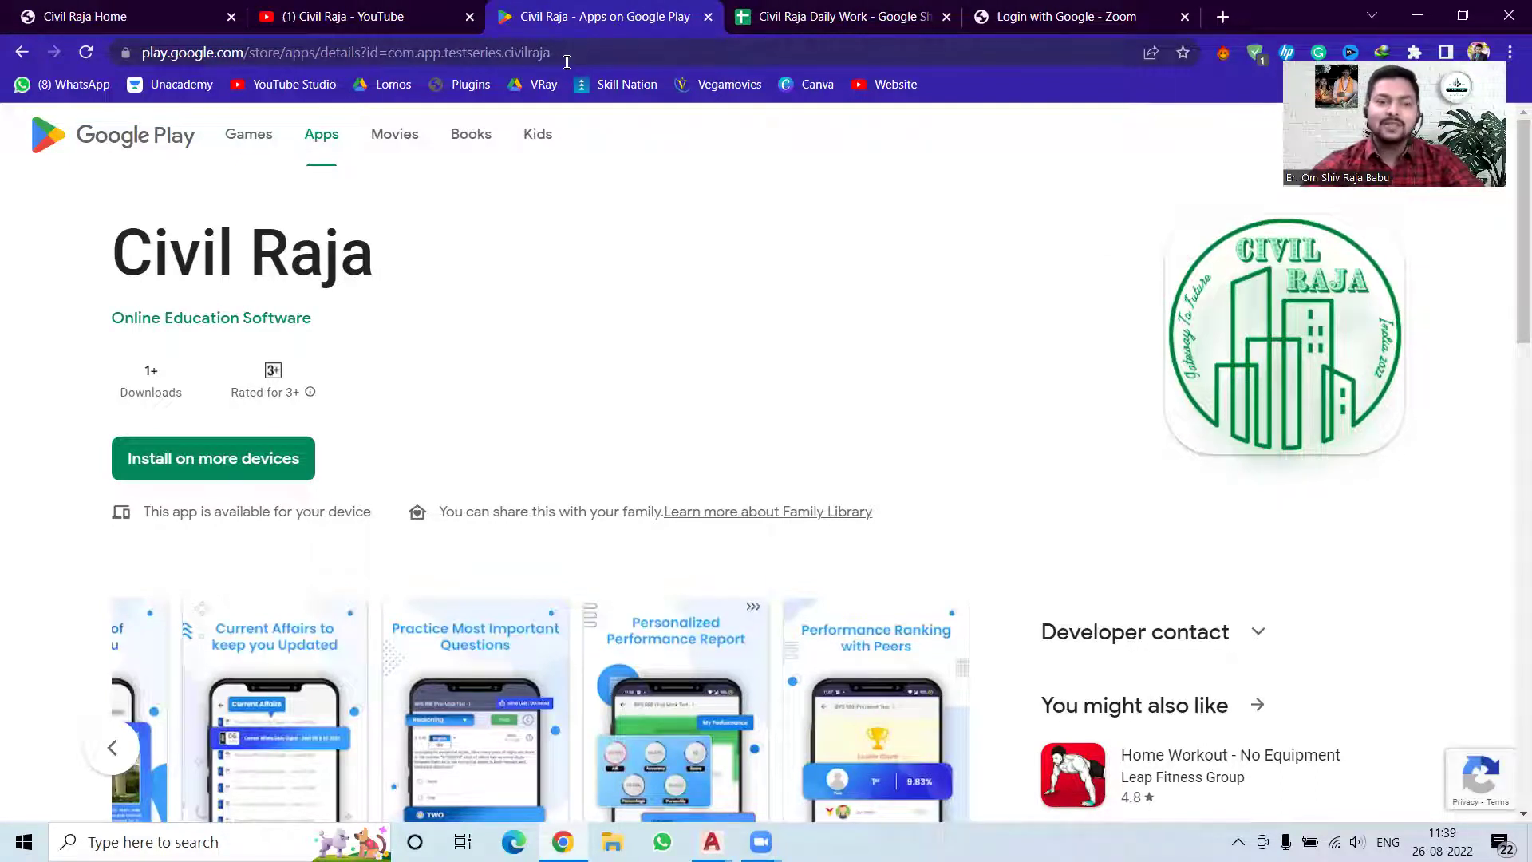
{"action": "left_click", "coordinate": [180, 10]}
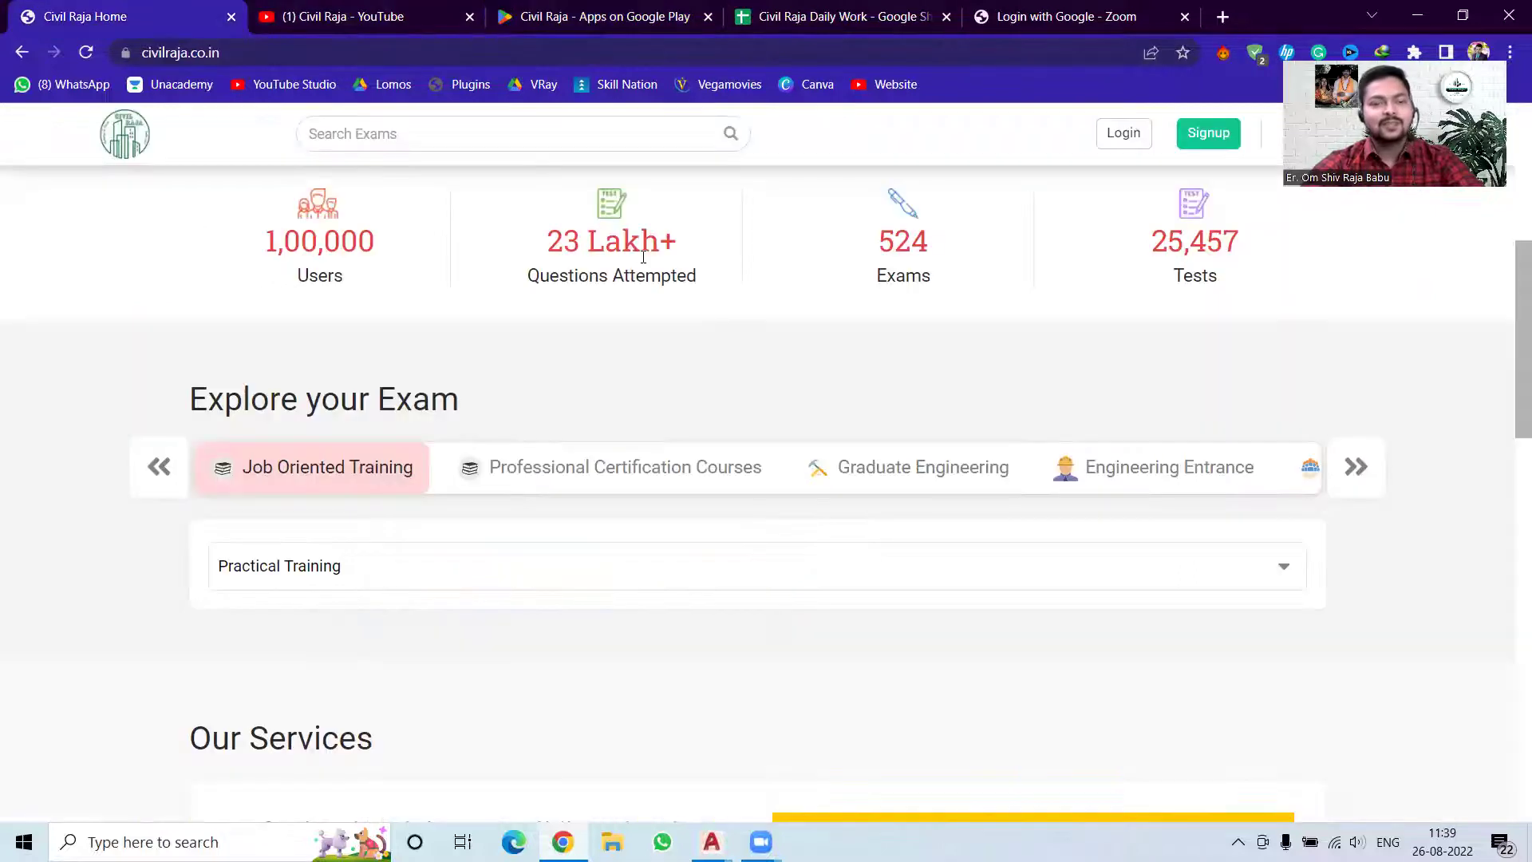
{"action": "scroll", "coordinate": [611, 395], "scroll_direction": "up", "scroll_amount": 5}
{"action": "scroll", "coordinate": [895, 479], "scroll_direction": "up", "scroll_amount": 1}
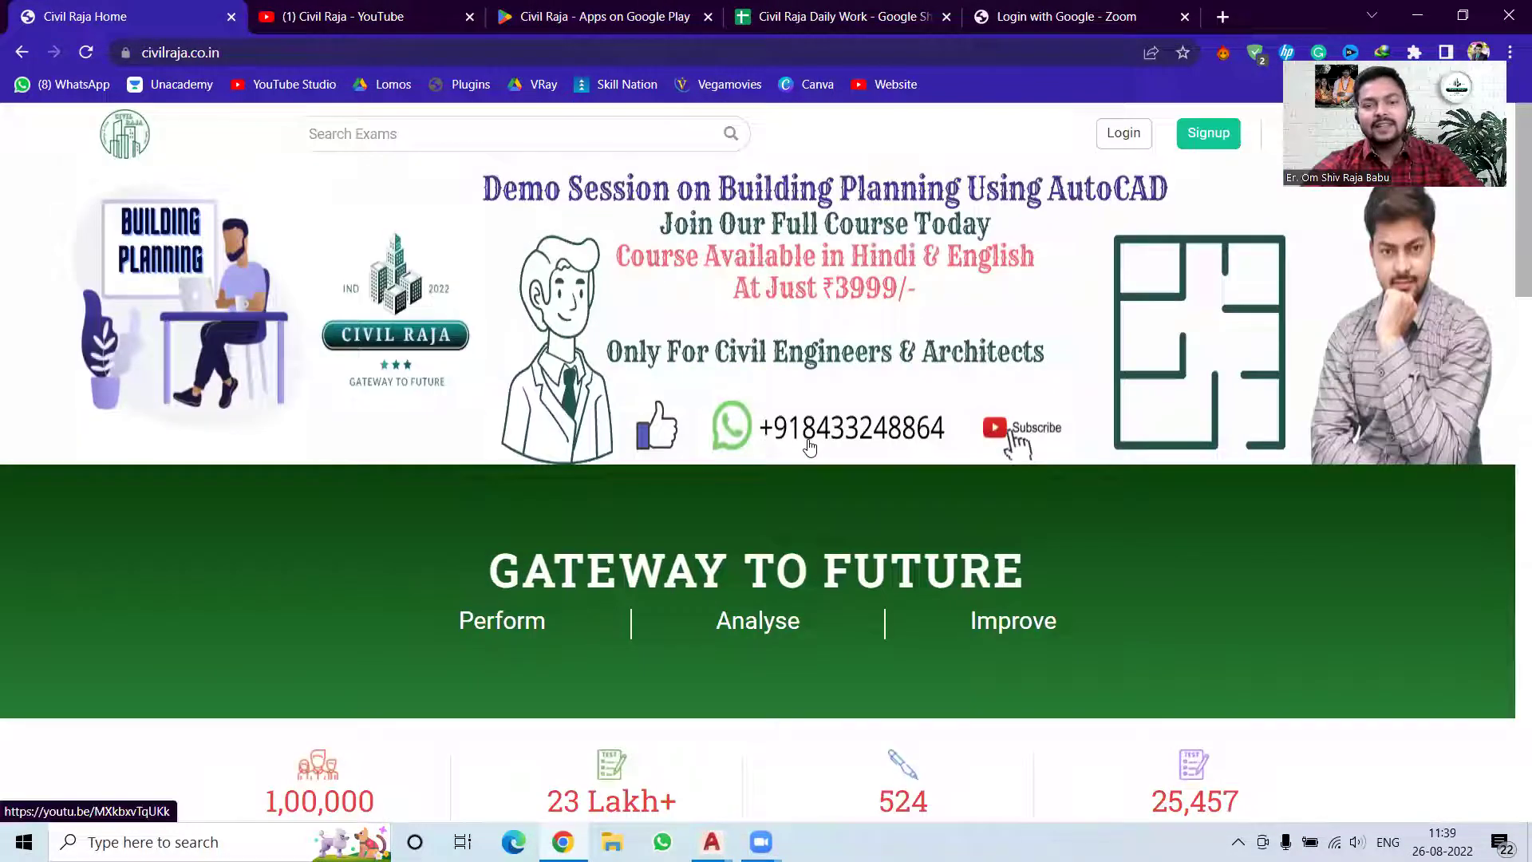